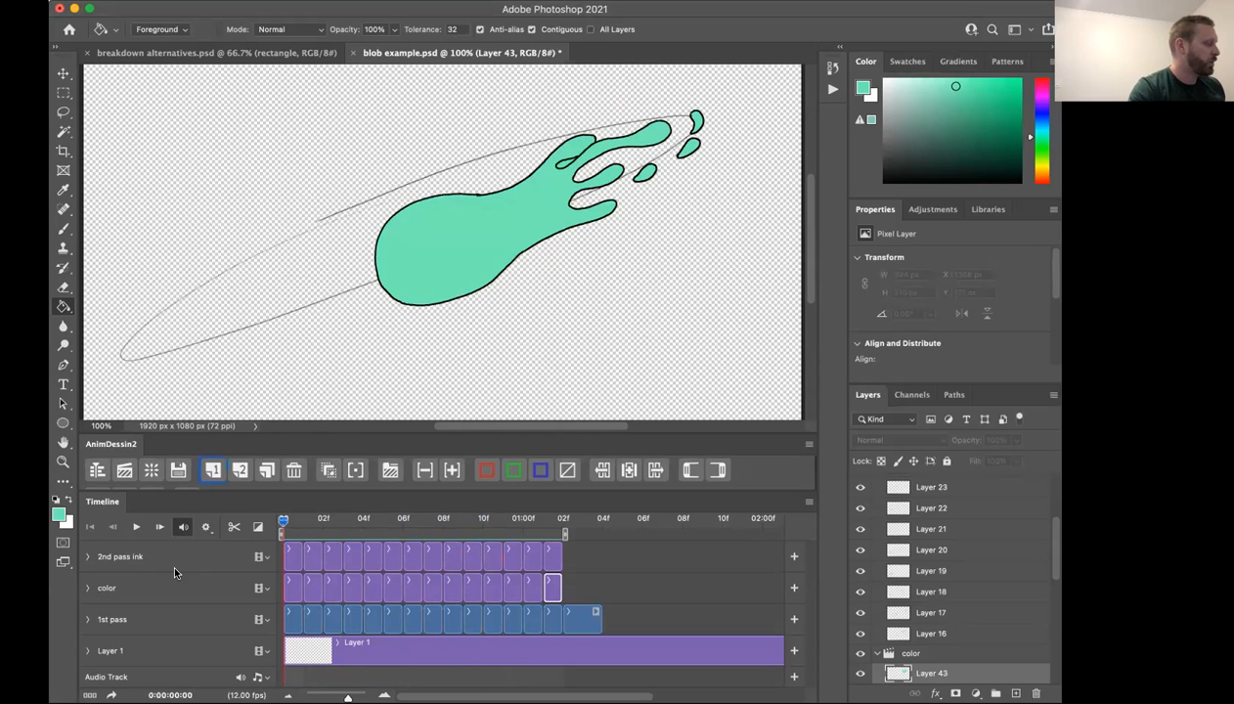
Scrub and play the blob animation from the first frame to review its coloring.
mouse_move(284, 519)
mouse_down()
mouse_move(299, 504)
mouse_move(361, 508)
mouse_move(261, 528)
mouse_up()
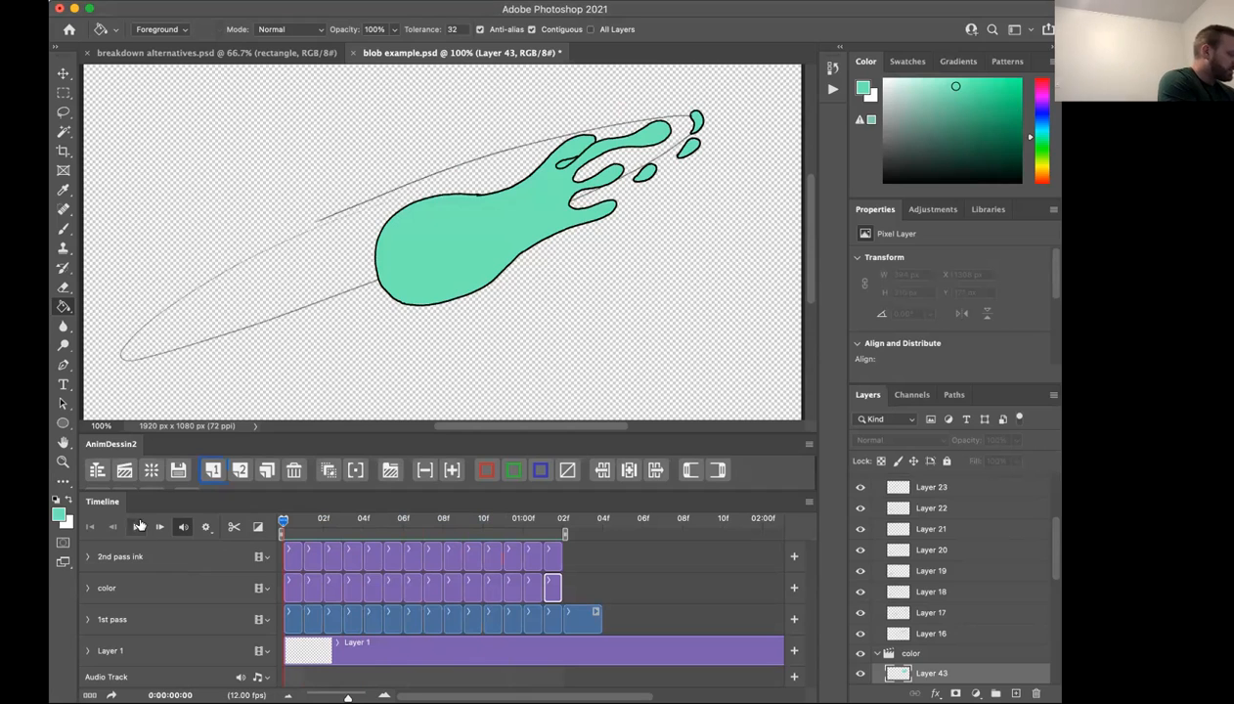
key(space)
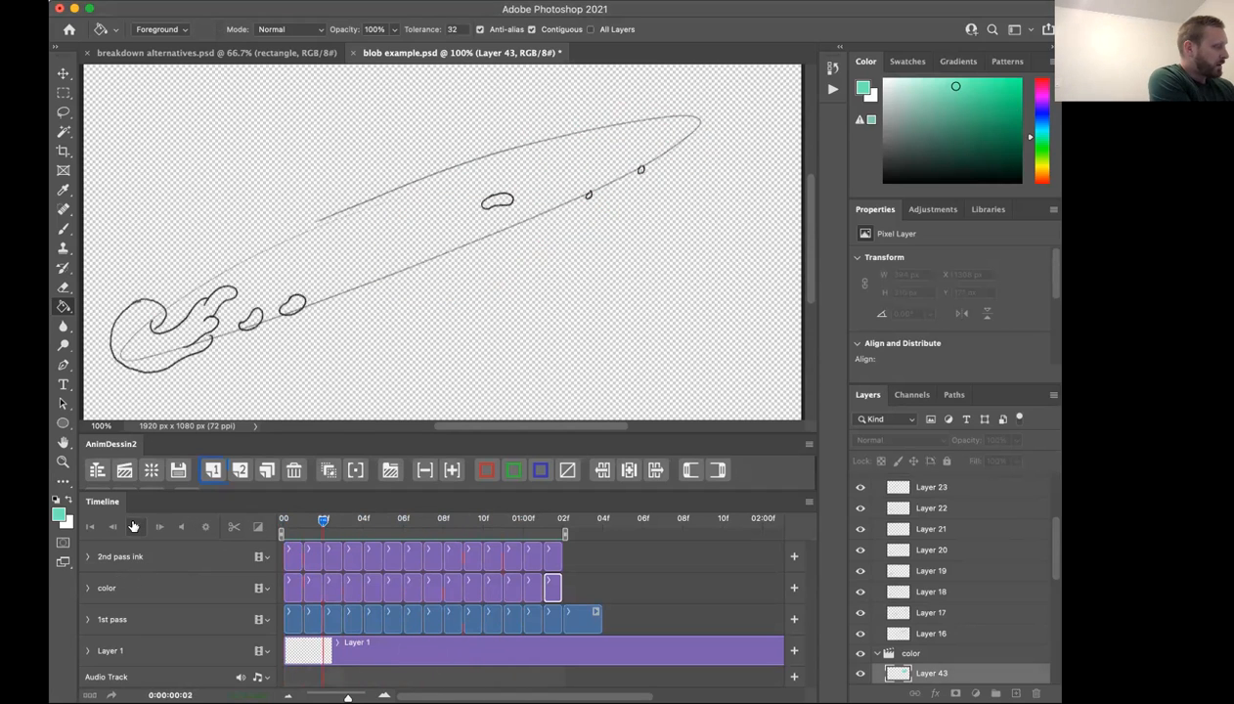
click(133, 526)
drag(442, 523, 283, 554)
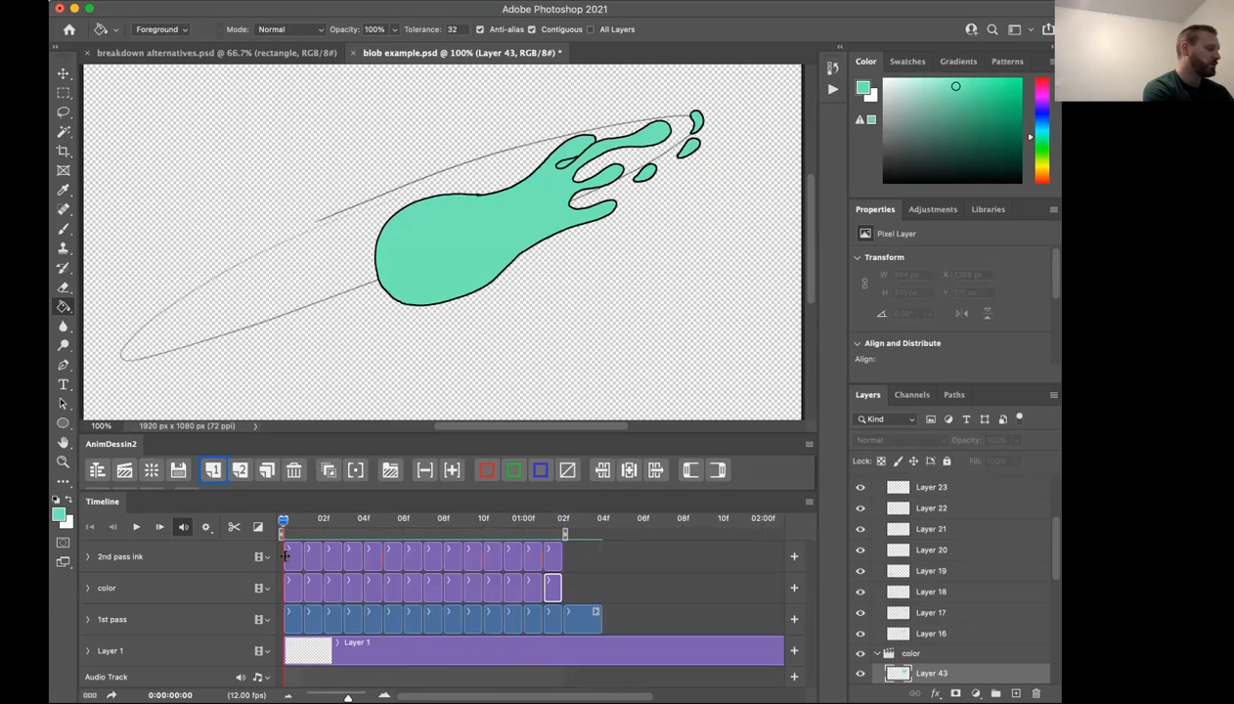
click(136, 526)
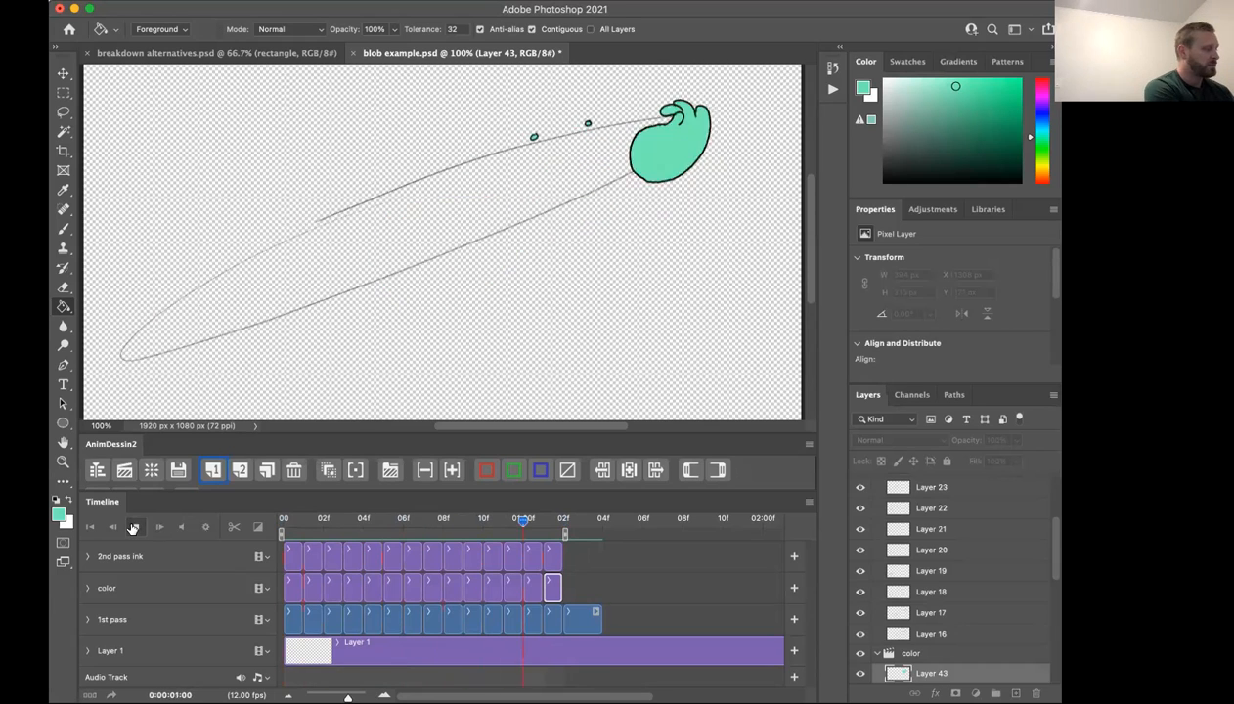
click(135, 526)
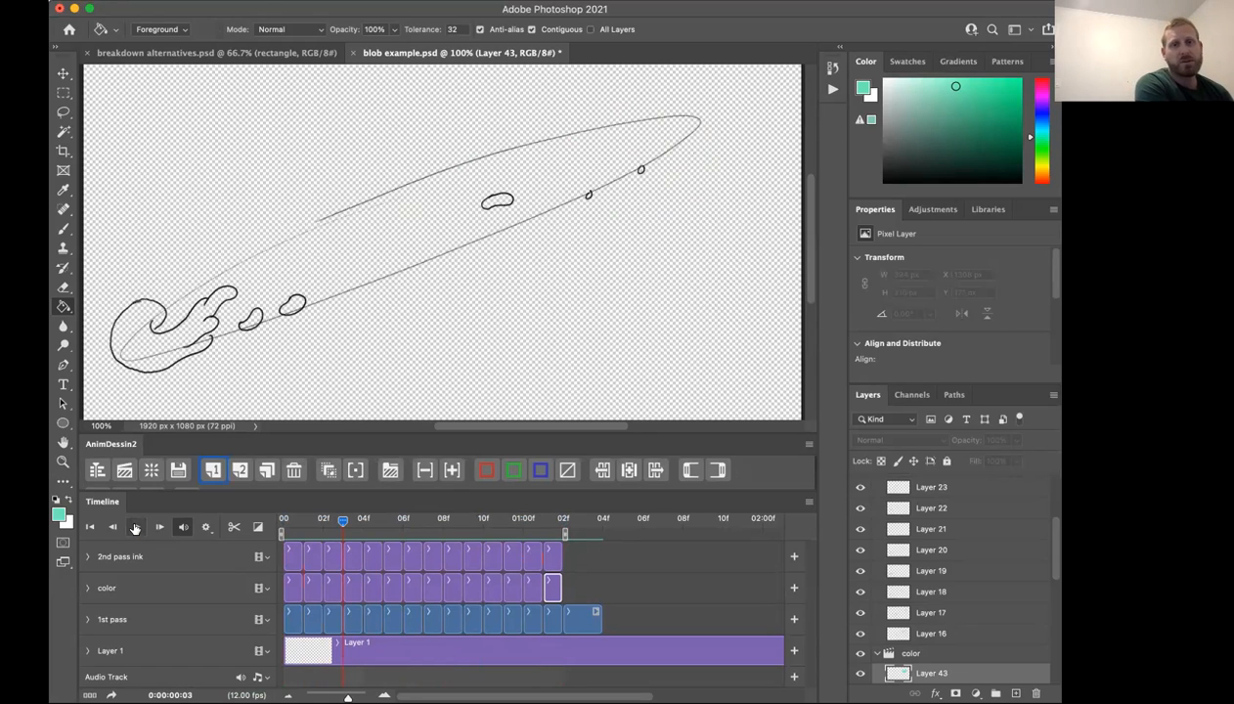
click(135, 527)
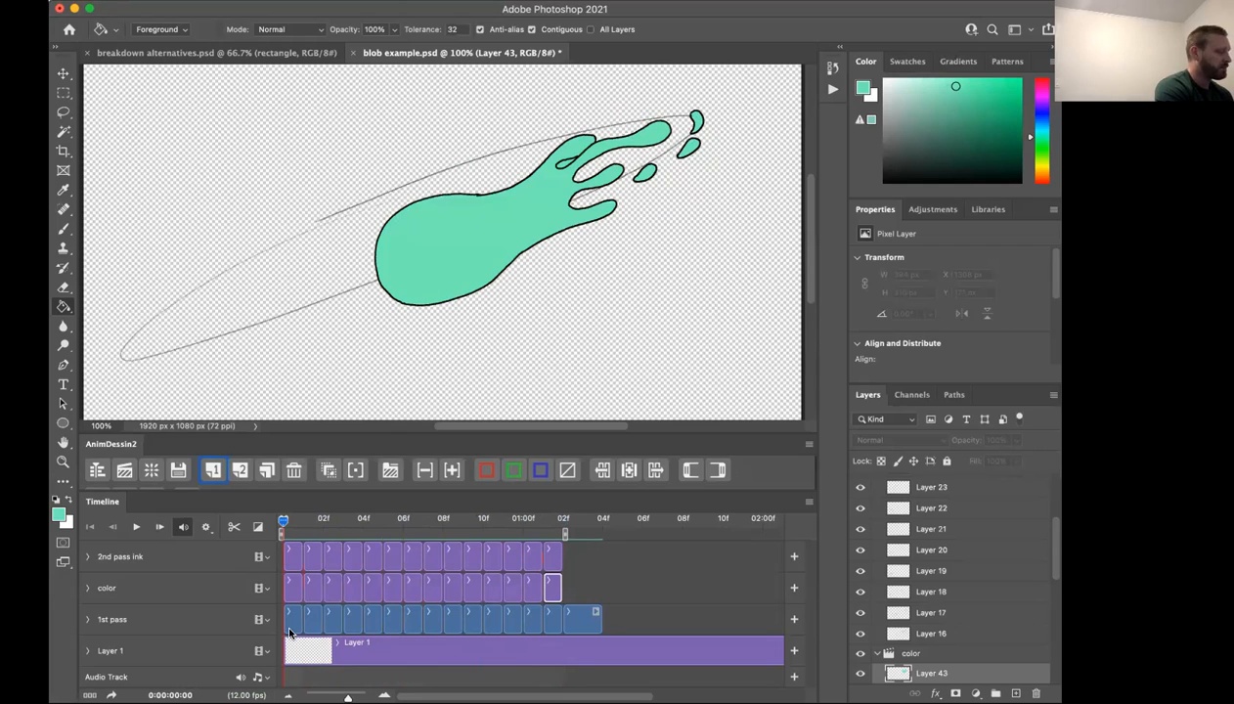
Collapse the 2nd pass ink and color groups, then hide both and show the 1st pass group.
scroll(1007, 533, up, 5)
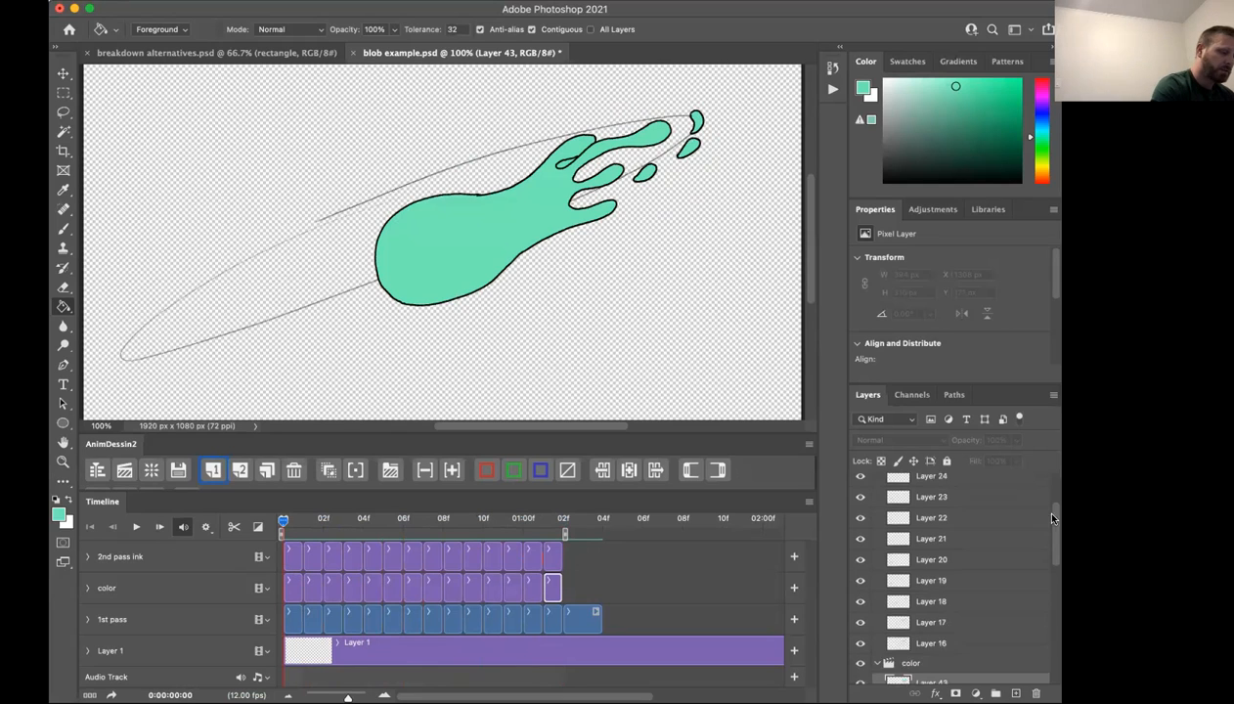
click(876, 483)
click(877, 501)
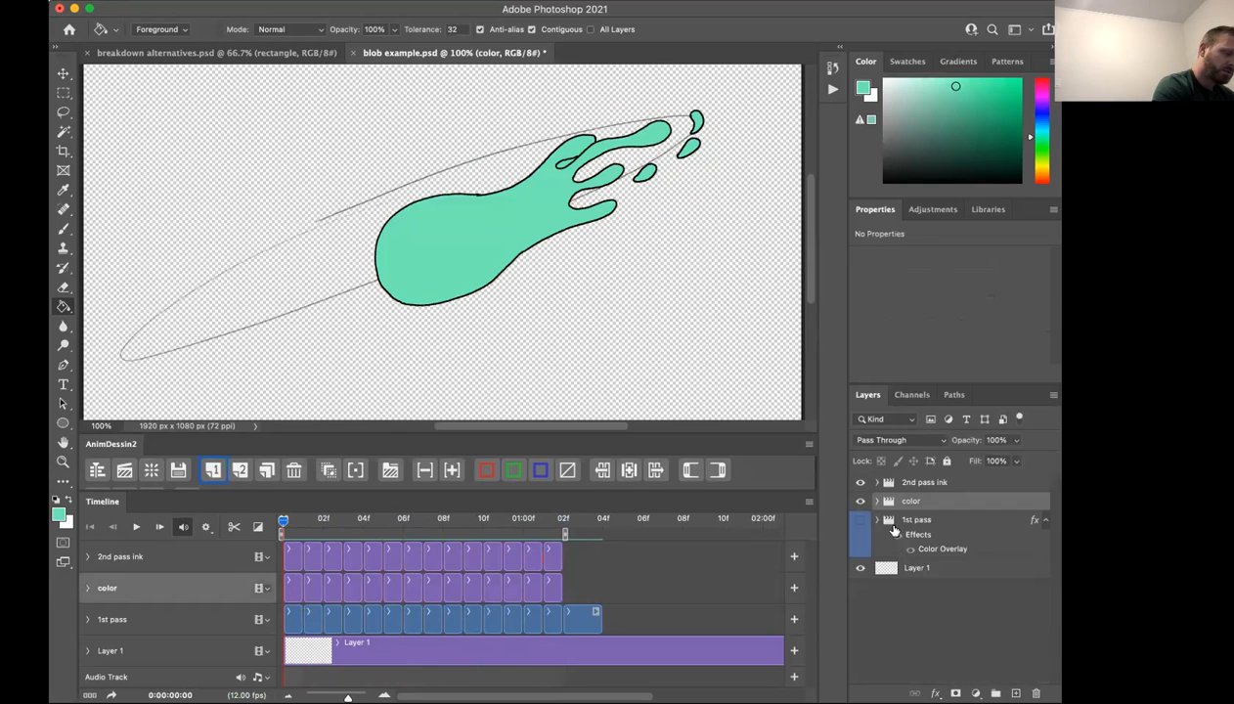
drag(860, 482, 860, 521)
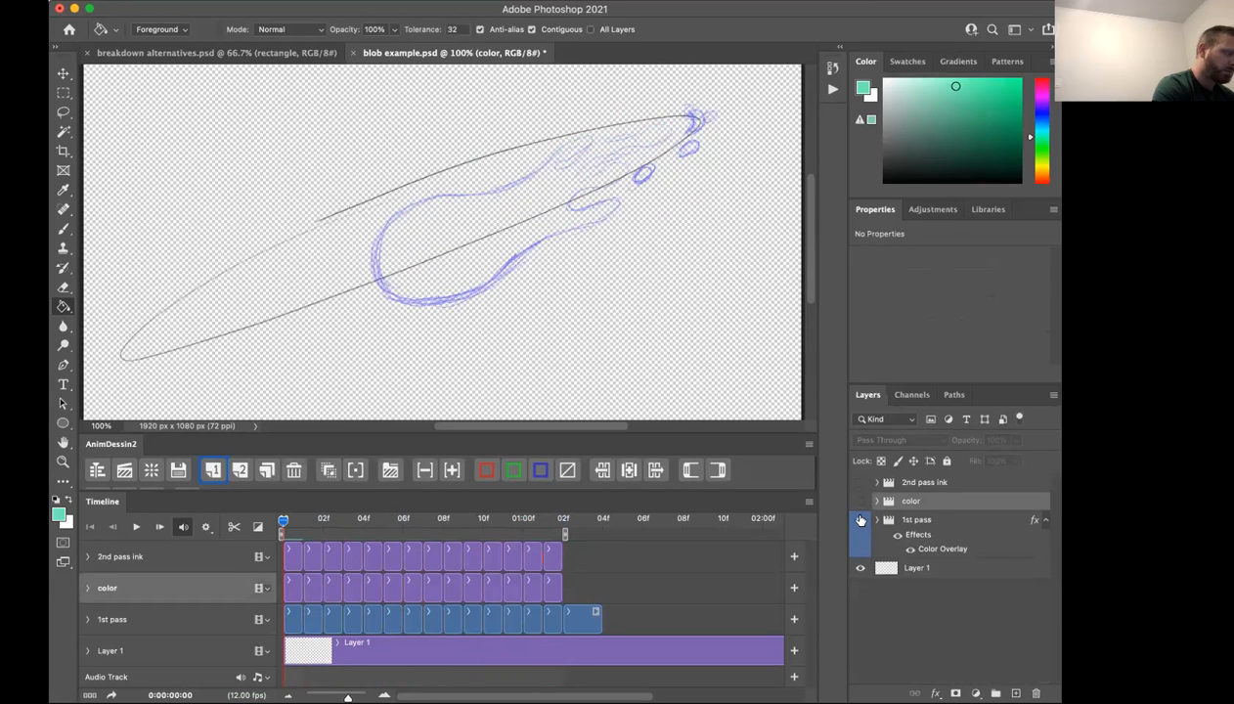
Play and scrub the 1st pass rough animation from the first frame.
mouse_move(284, 521)
mouse_down()
mouse_move(347, 518)
mouse_move(282, 521)
mouse_up()
click(136, 526)
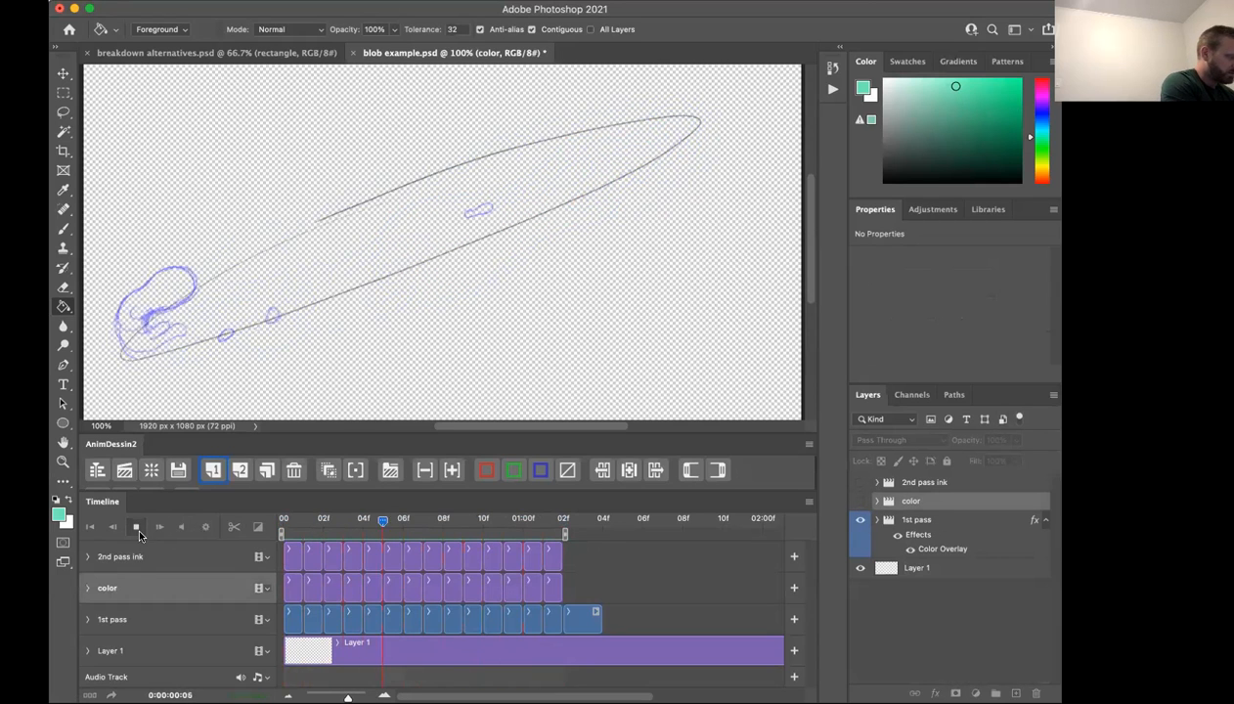
click(135, 526)
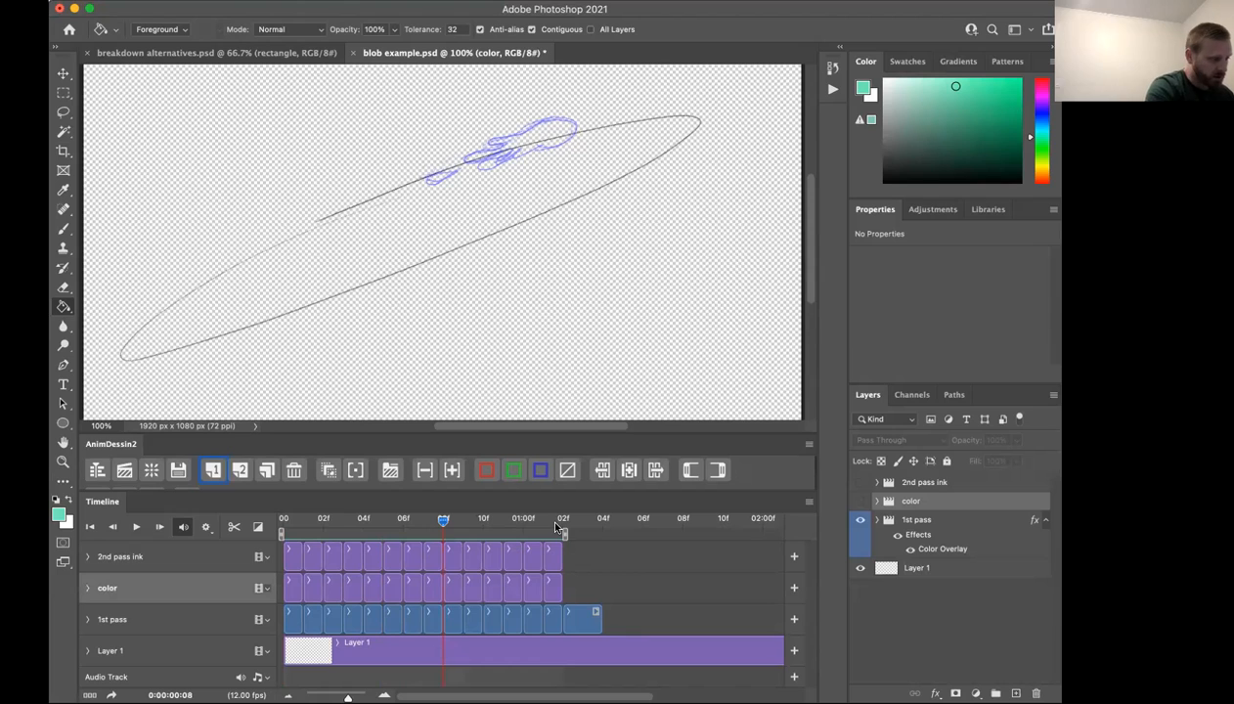
drag(443, 518, 230, 541)
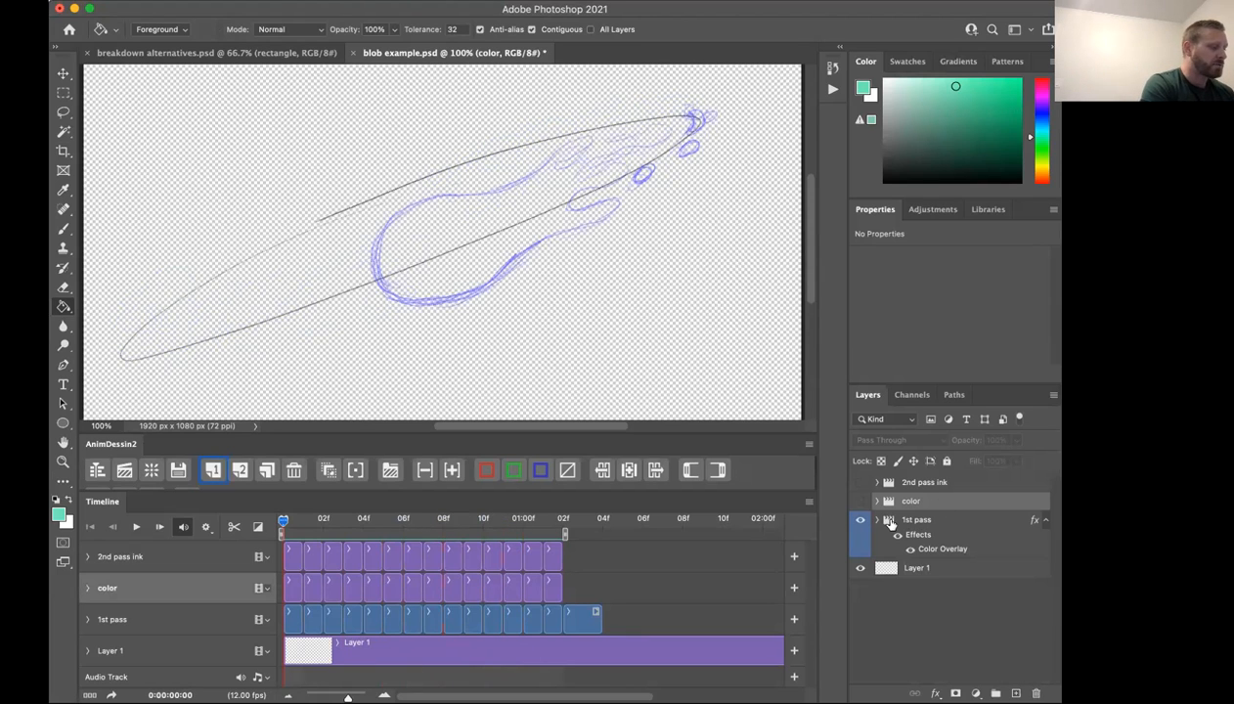
Show the 2nd pass ink and color groups again and hide the 1st pass, scrubbing the frames to compare the passes.
click(861, 483)
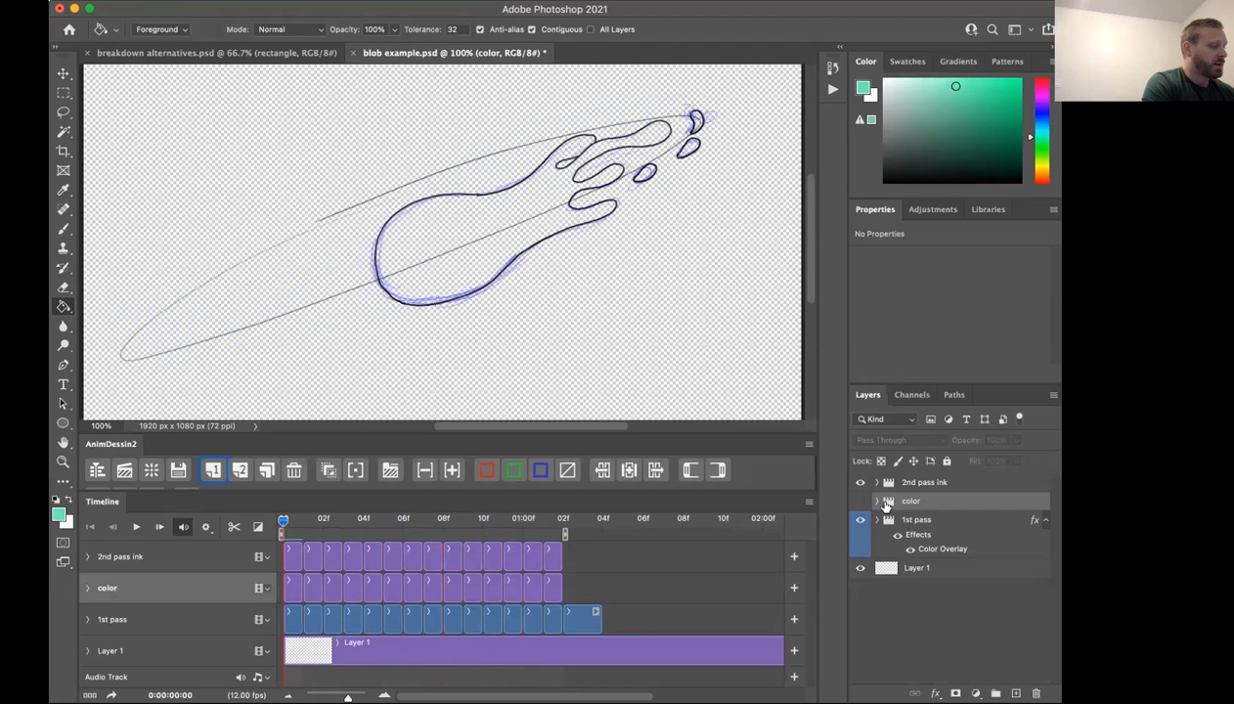
drag(283, 523, 152, 569)
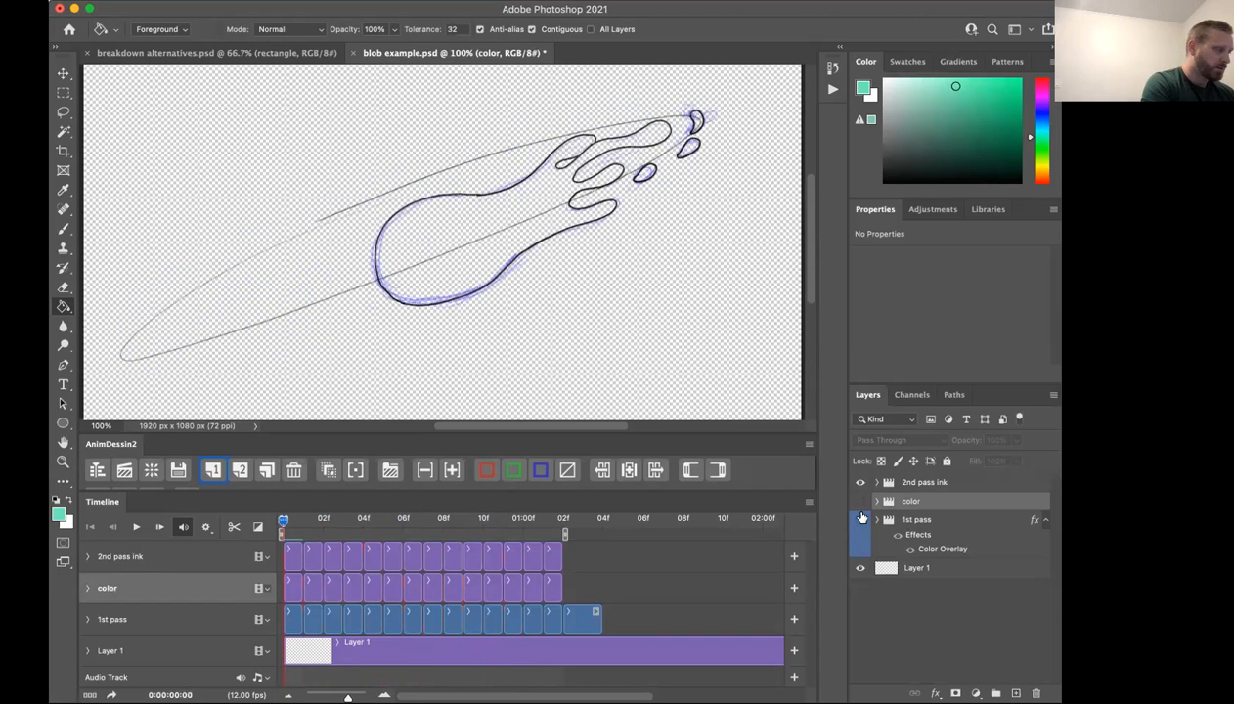
click(861, 519)
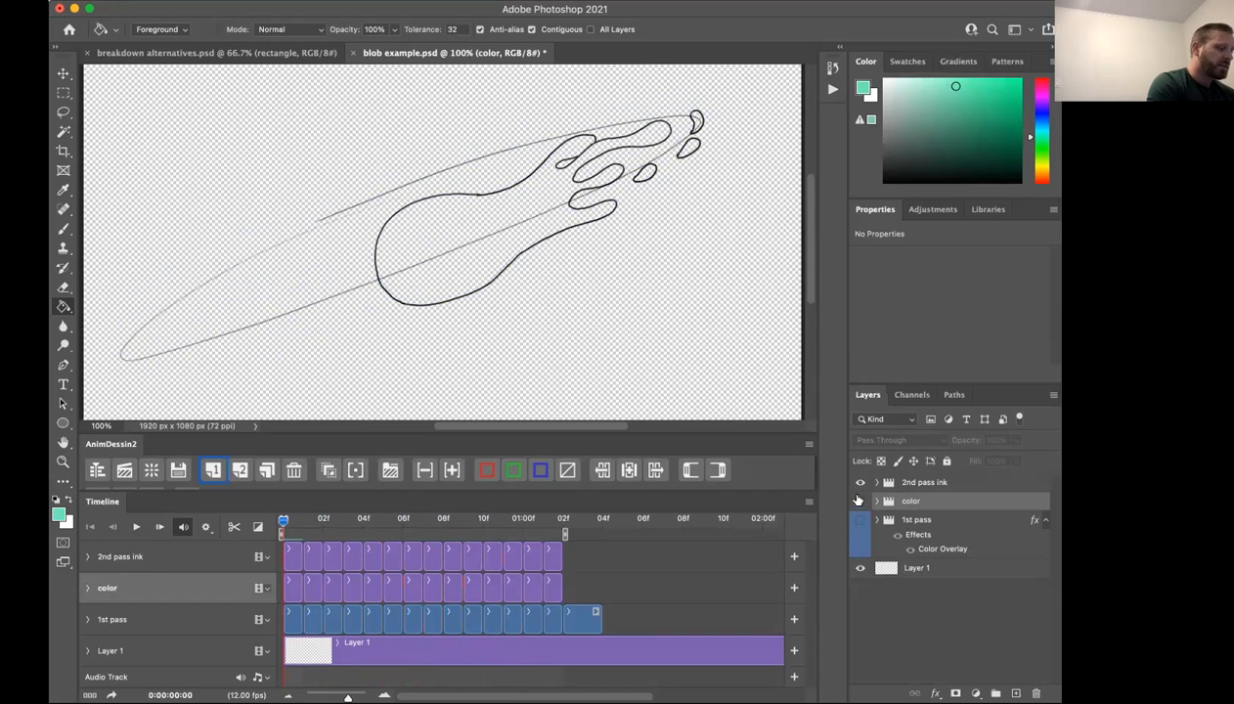
click(861, 502)
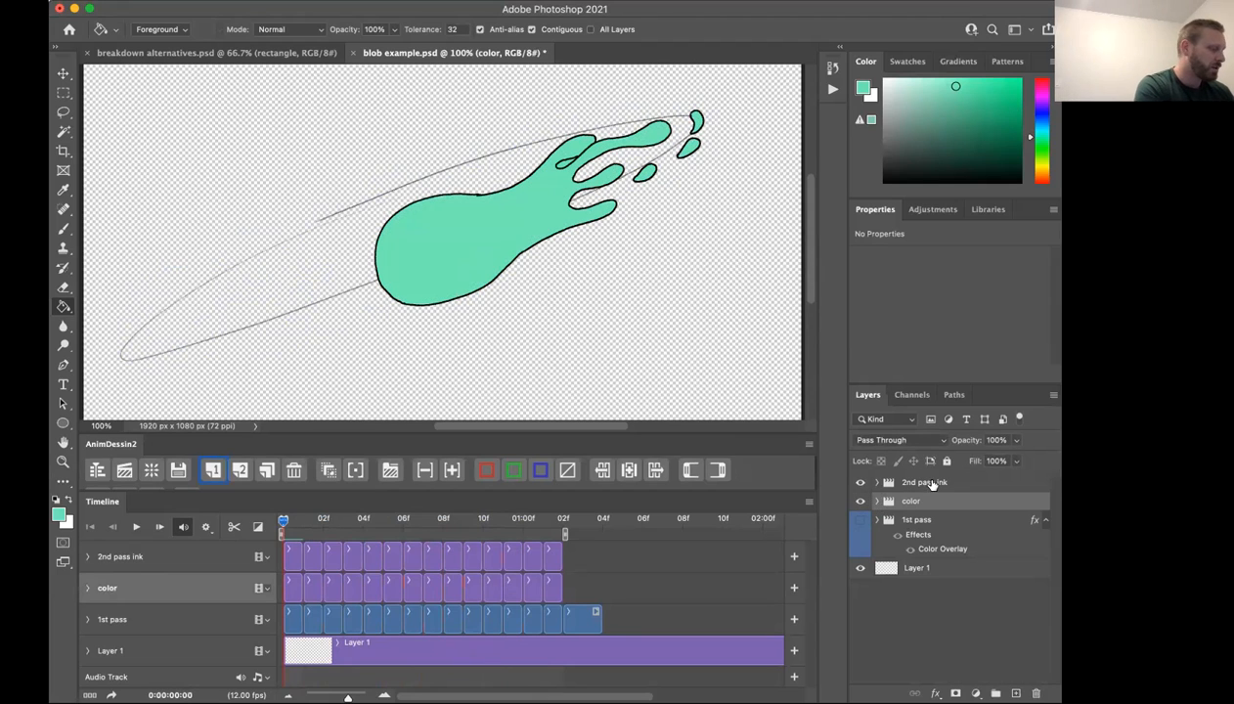
drag(287, 523, 247, 545)
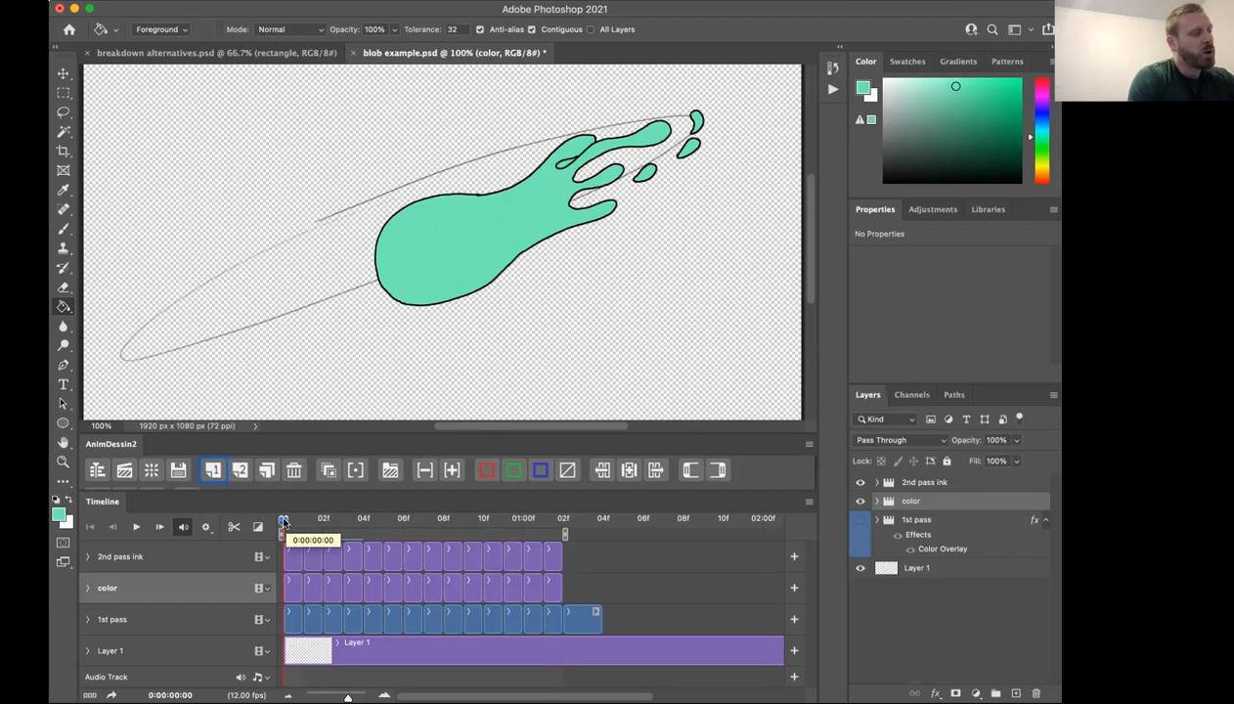
click(860, 500)
click(860, 501)
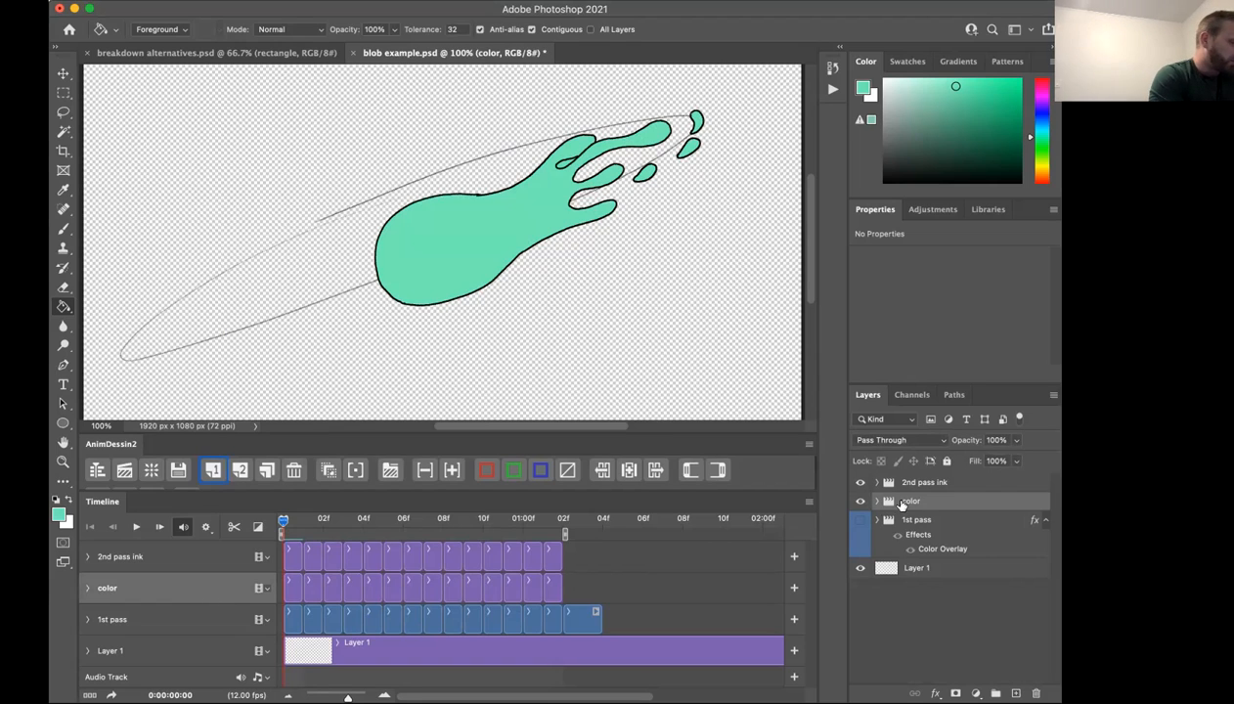
On frame 0:00:00:01 of 2nd pass ink, select the empty area around the outlines with the Magic Wand and invert the selection.
drag(284, 521, 301, 519)
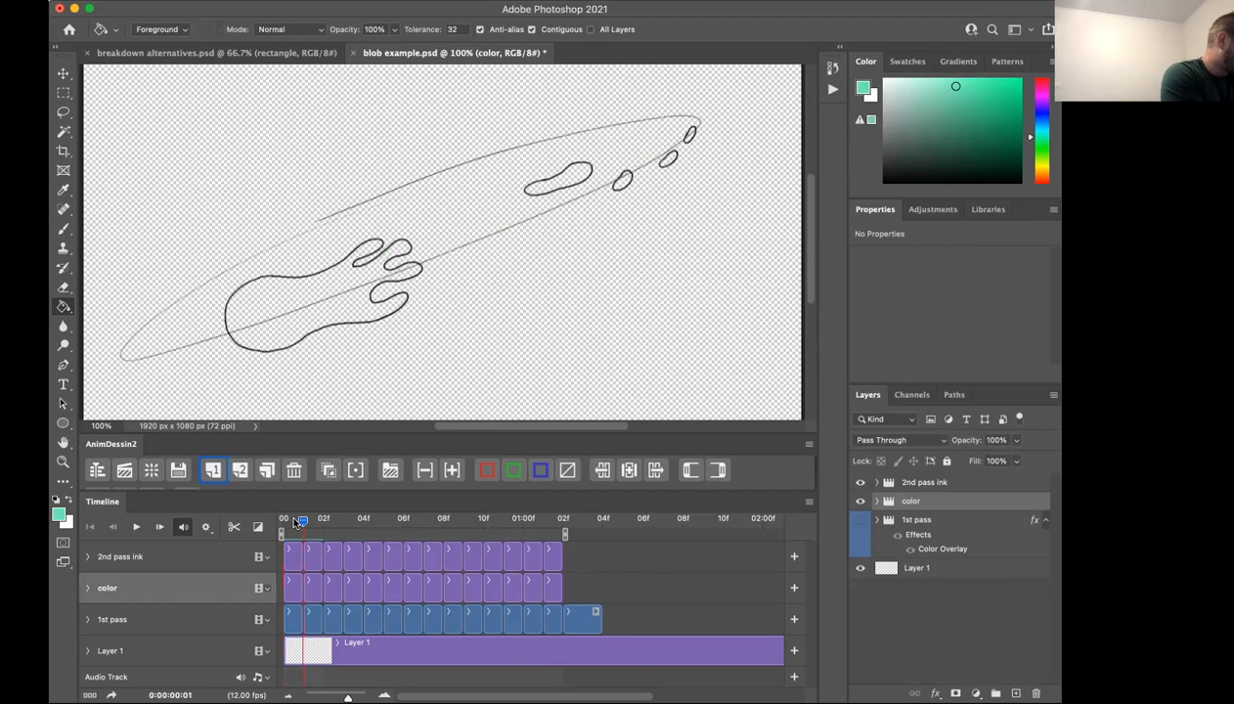
click(310, 563)
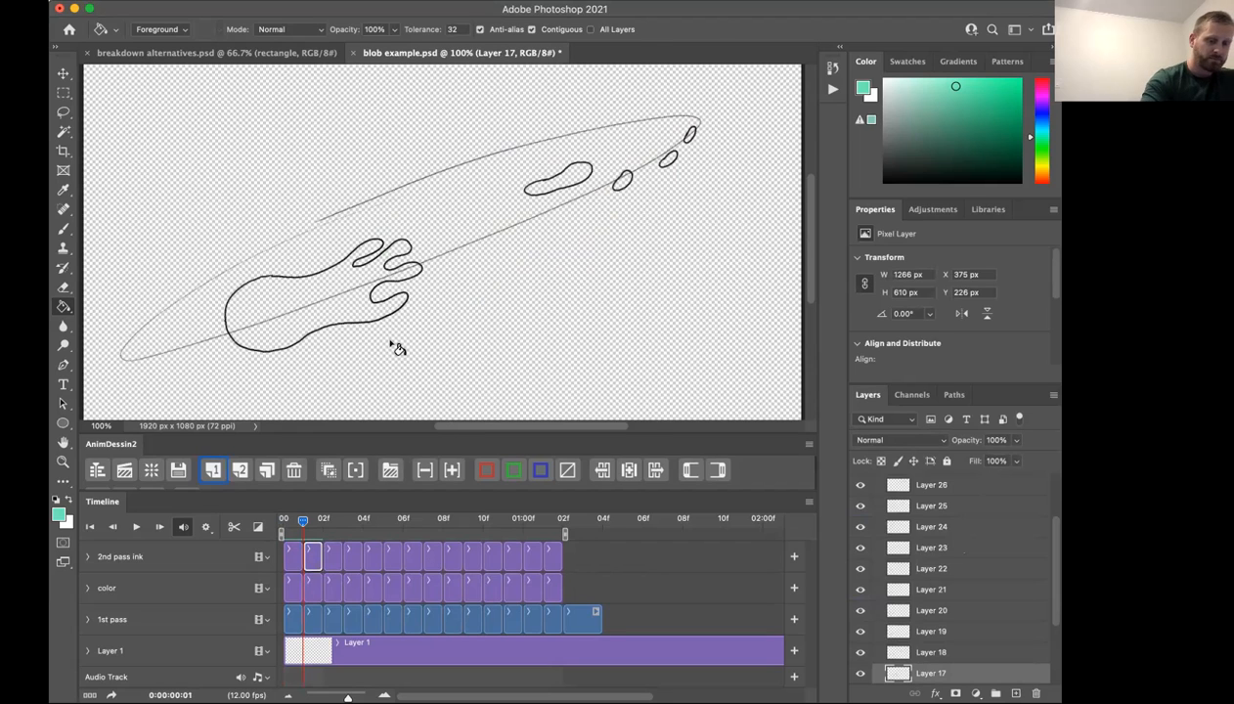
key(w)
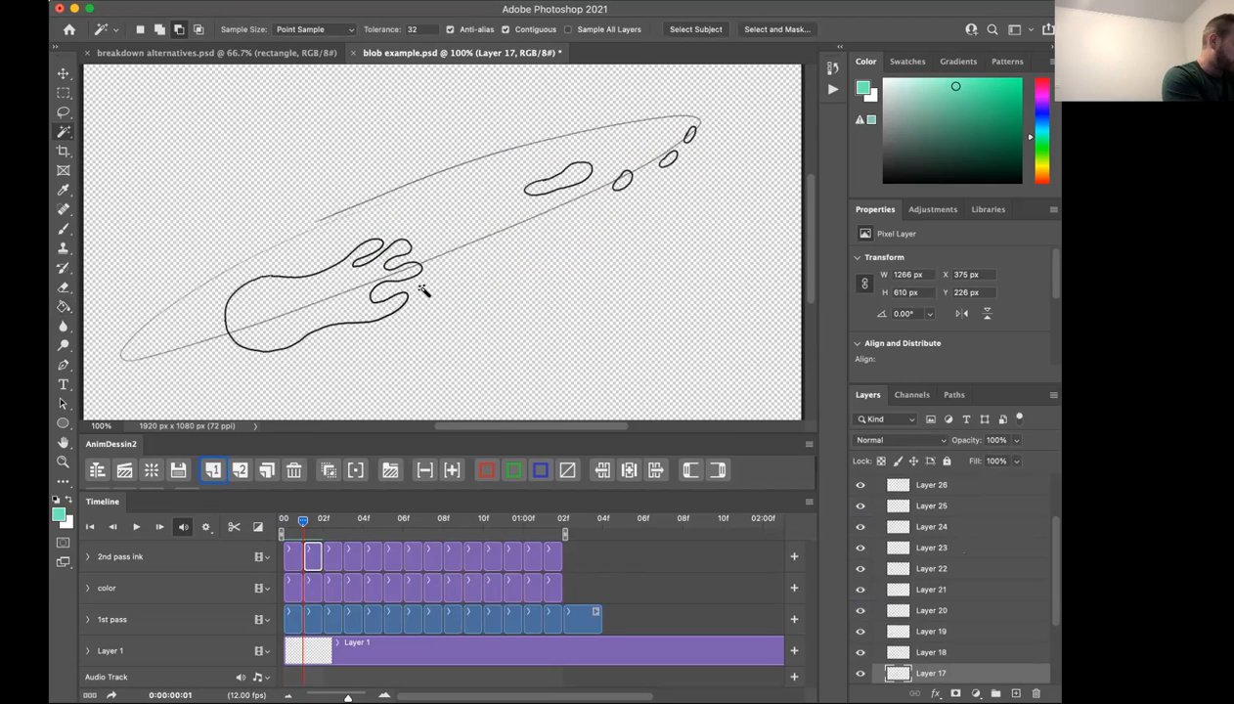
right_click(65, 131)
click(155, 156)
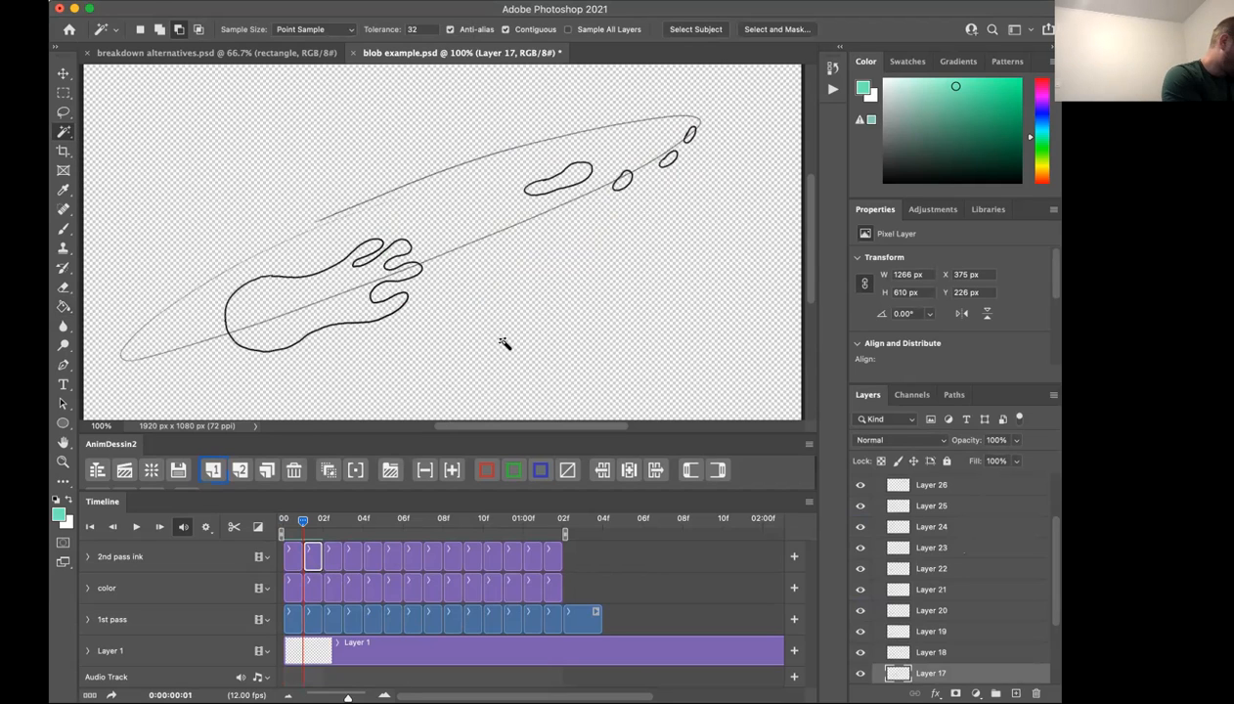
click(540, 336)
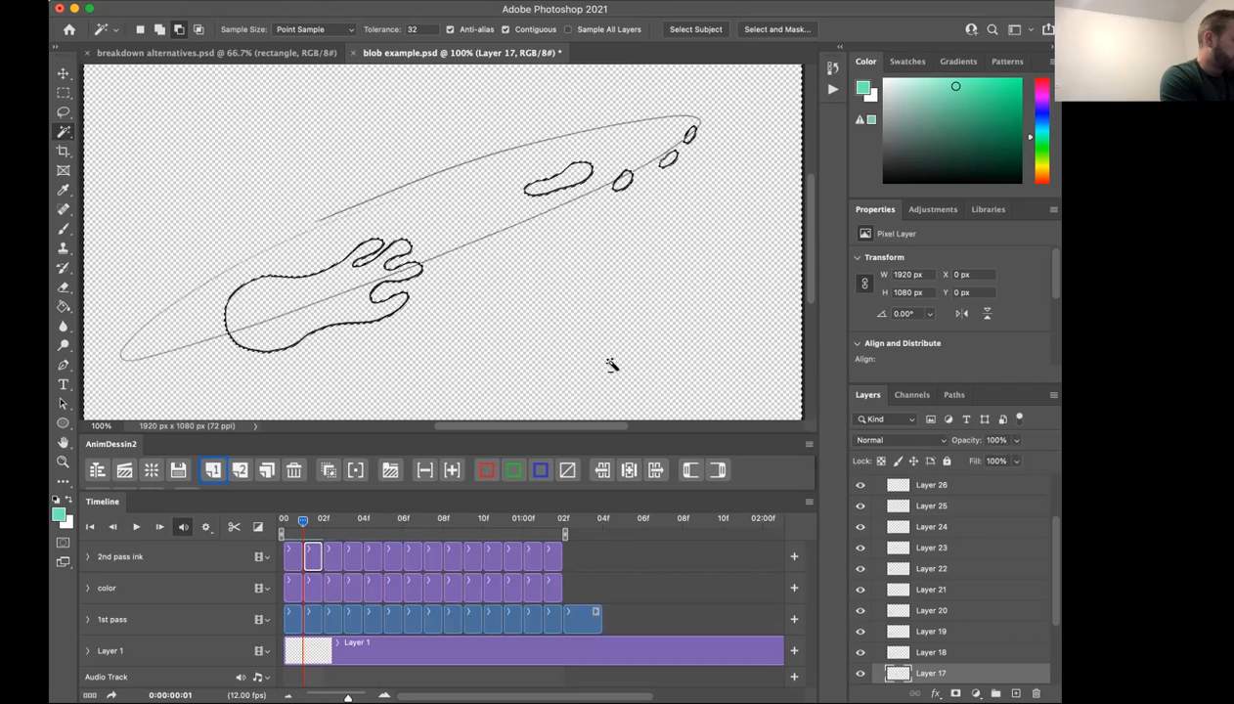
right_click(648, 313)
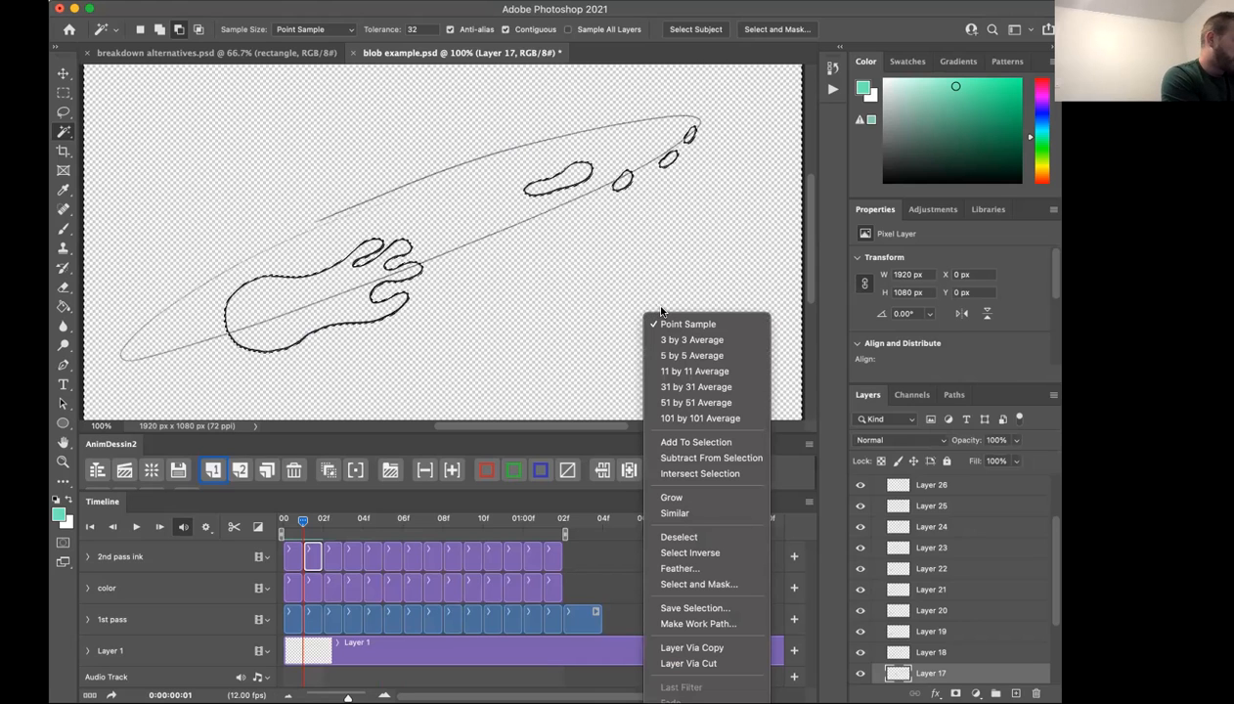
click(686, 552)
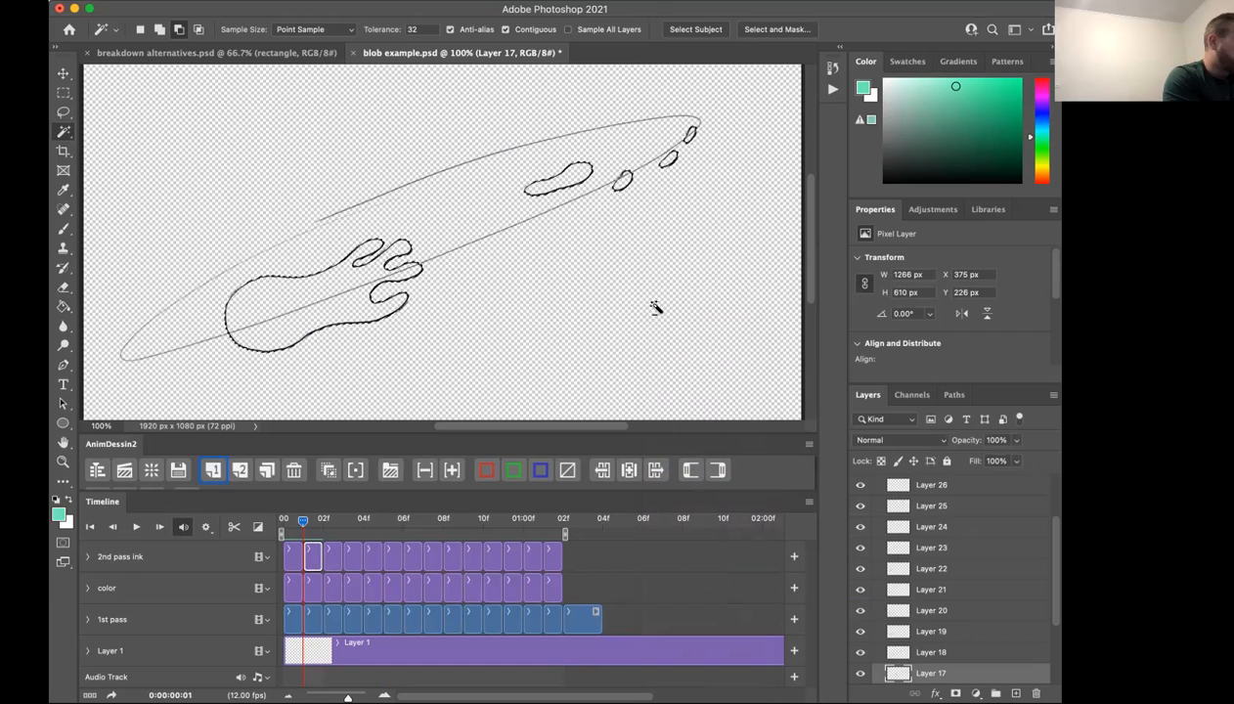
Deselect, select only the large blob's interior with the Magic Wand, and inspect the selection edge against the ink line.
right_click(669, 235)
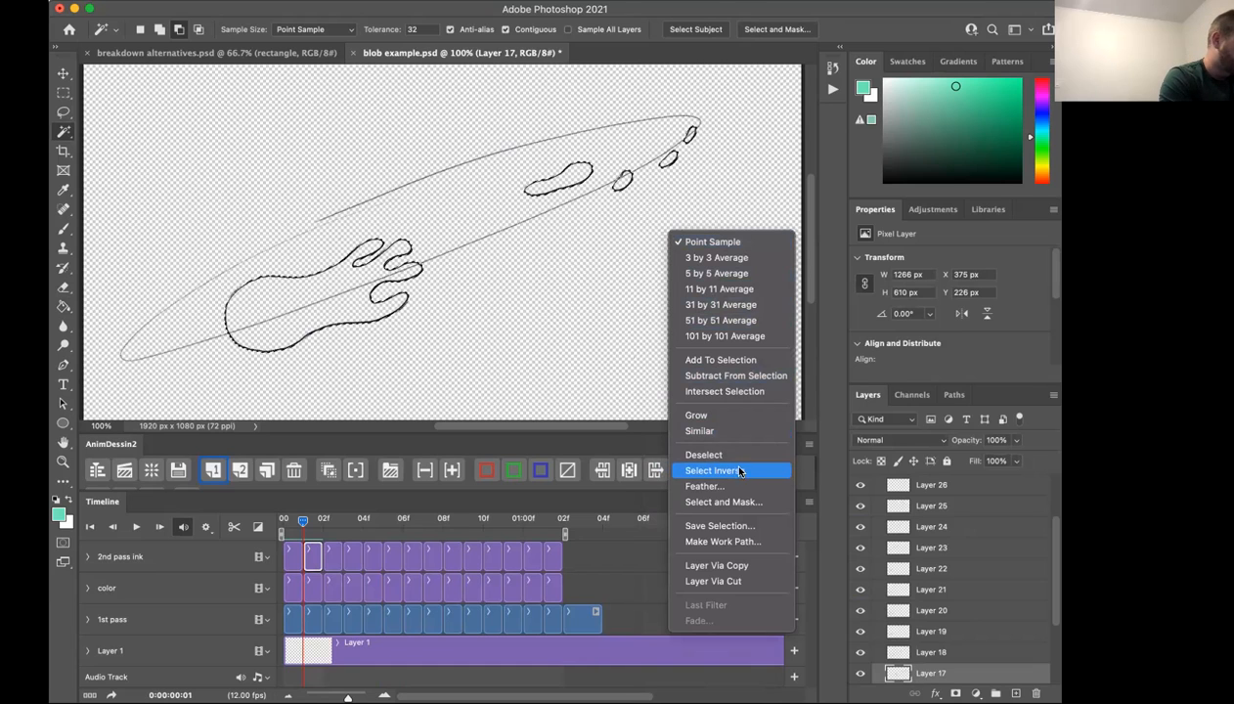
click(745, 455)
click(266, 304)
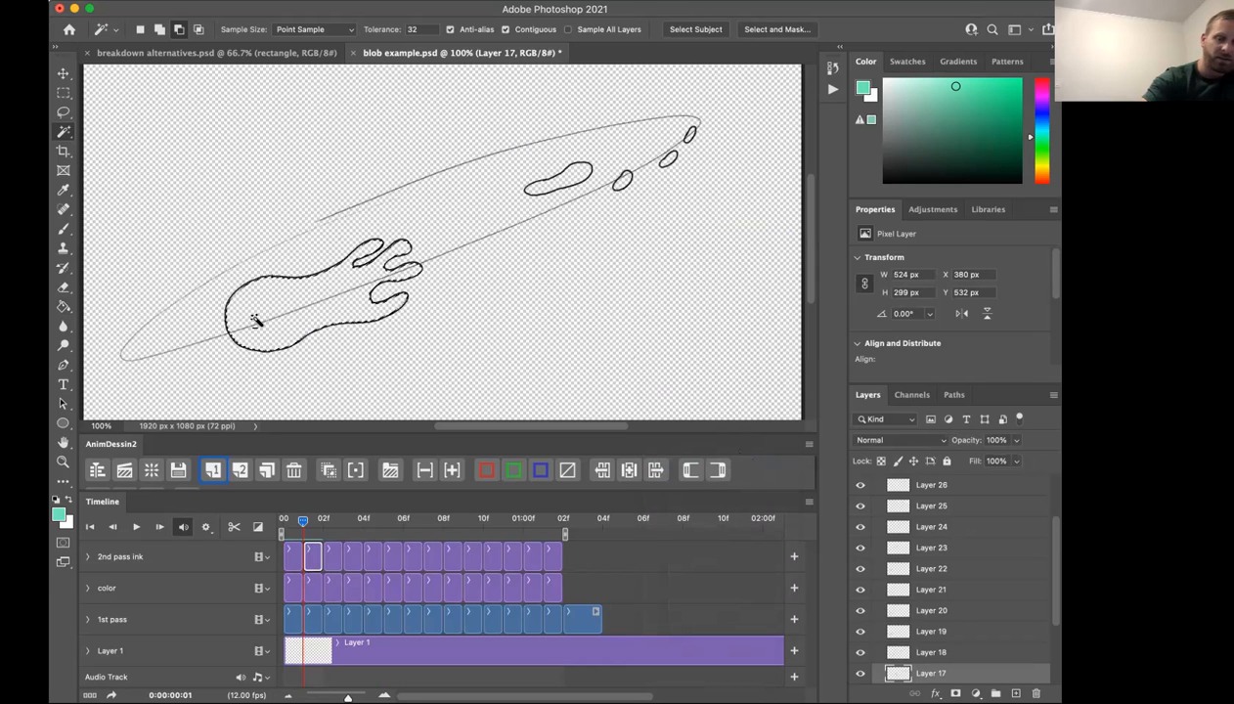
key(super+equal)
key(super+equal)
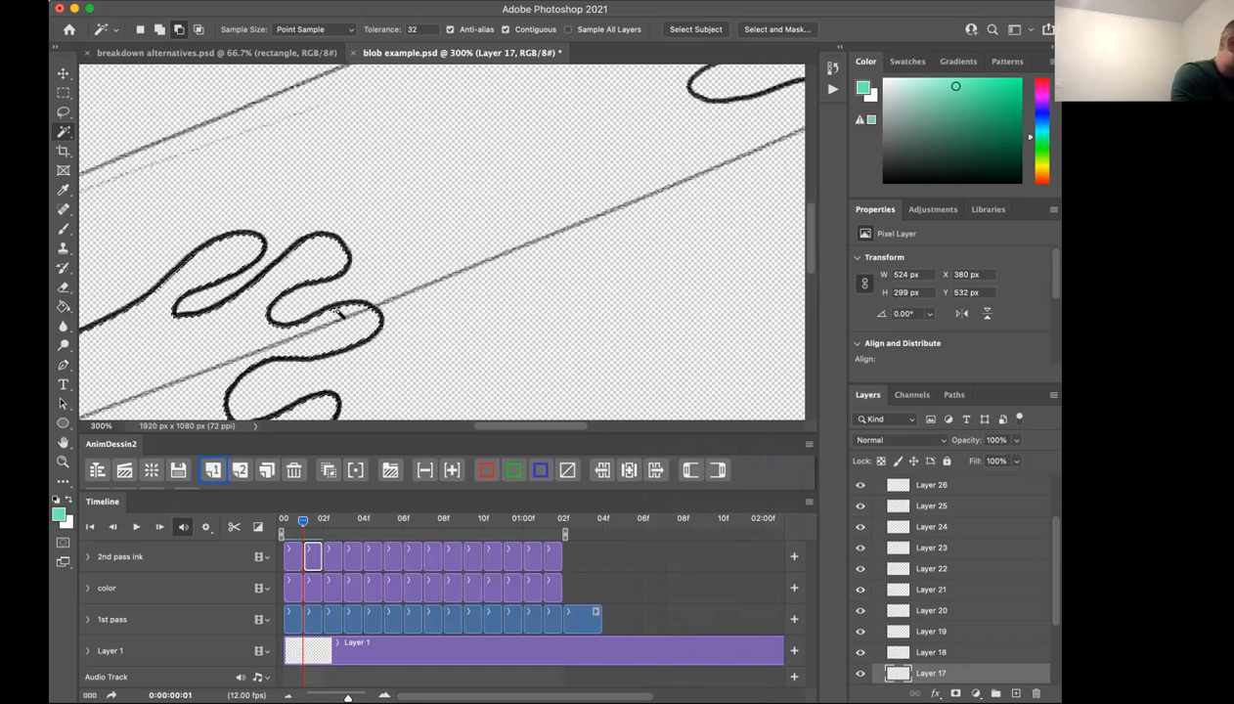
key(super+minus)
key(super+minus)
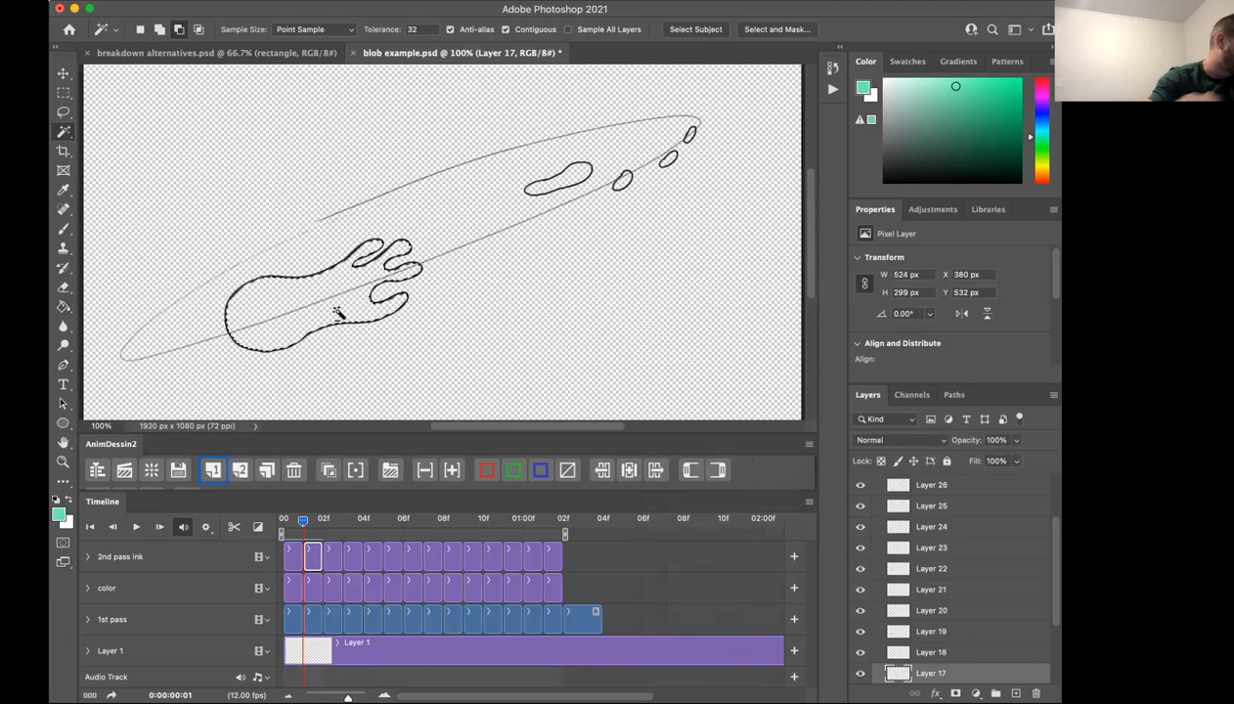
Deselect, reselect the empty area outside the ink outlines, invert the selection to cover the blob shapes, and inspect its edge.
right_click(704, 313)
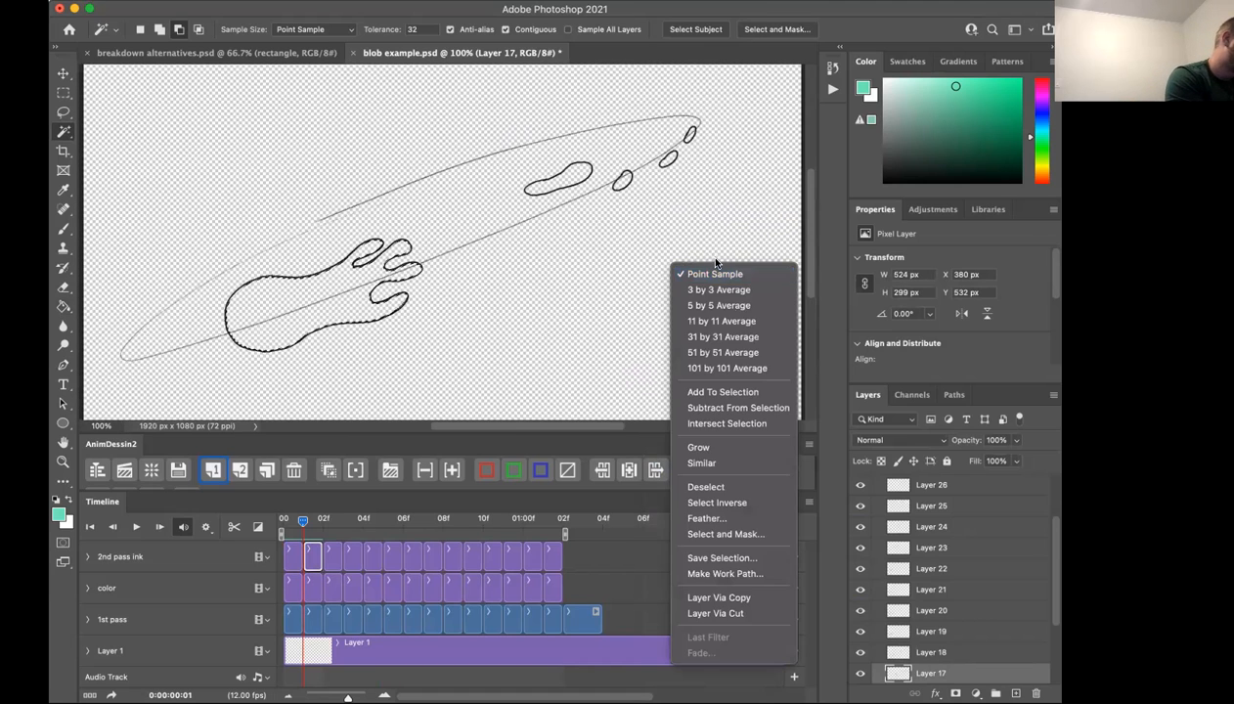
click(737, 489)
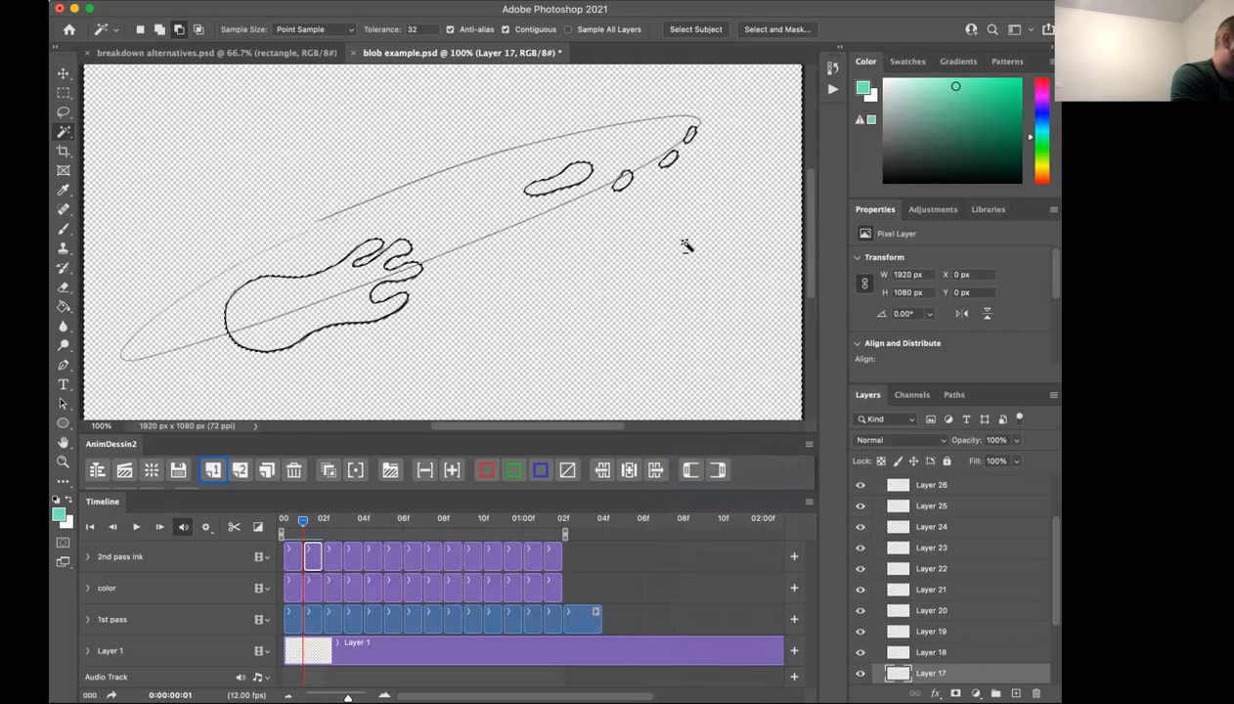
right_click(691, 275)
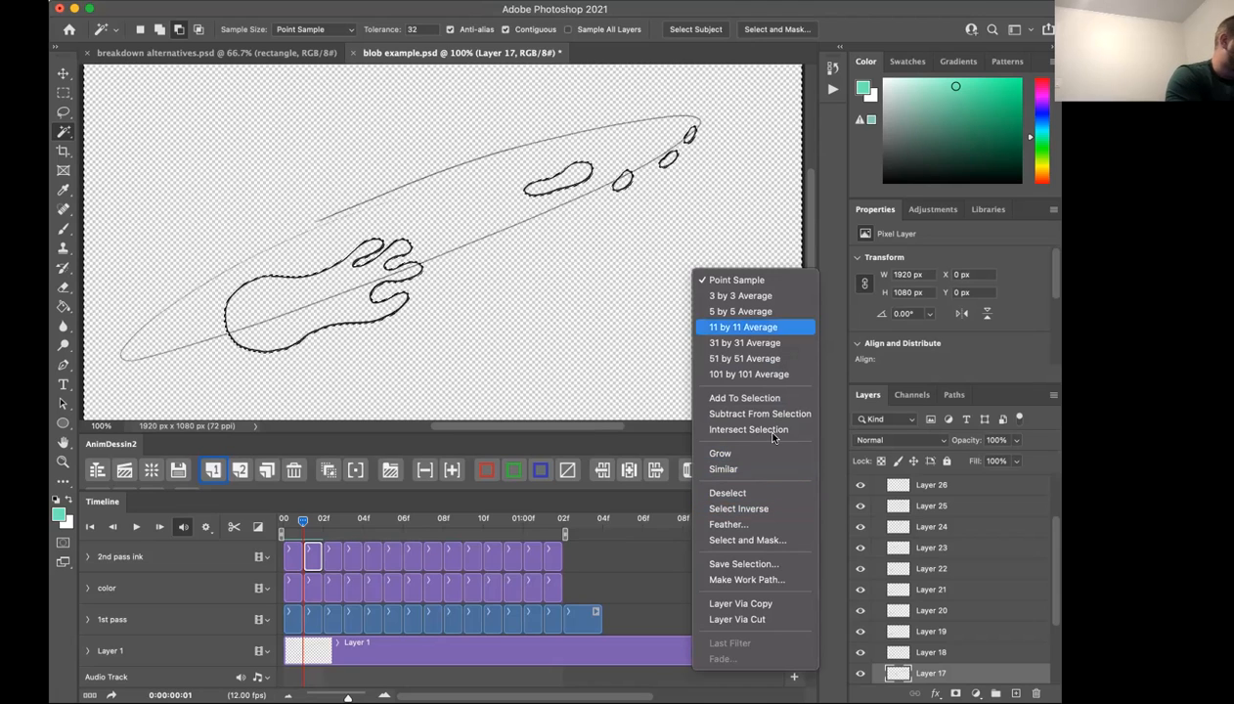
click(763, 508)
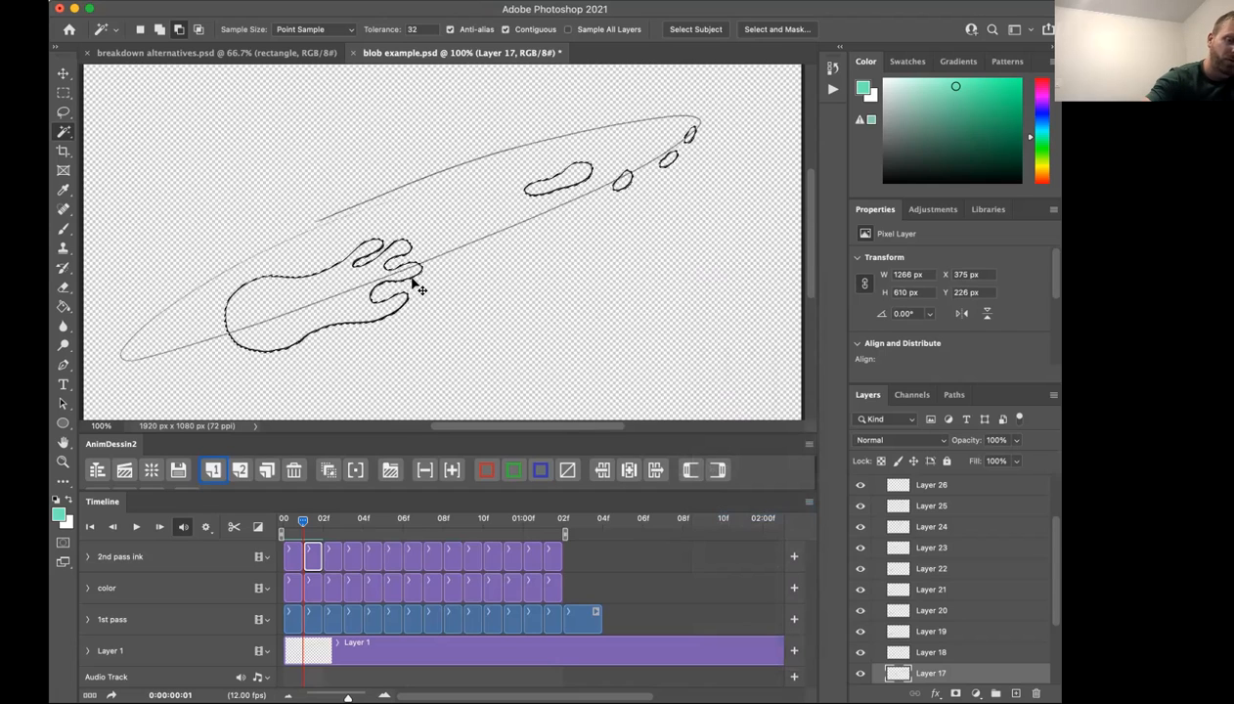
scroll(414, 285, up, 4)
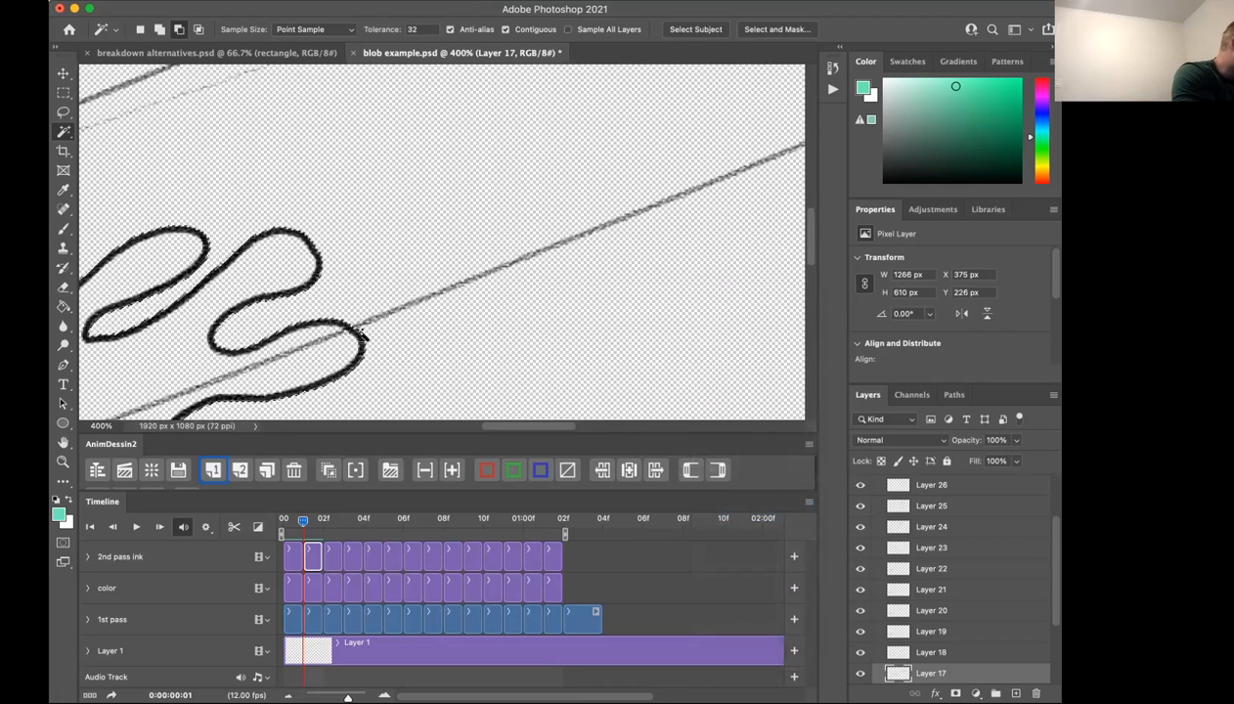
scroll(347, 380, down, 2)
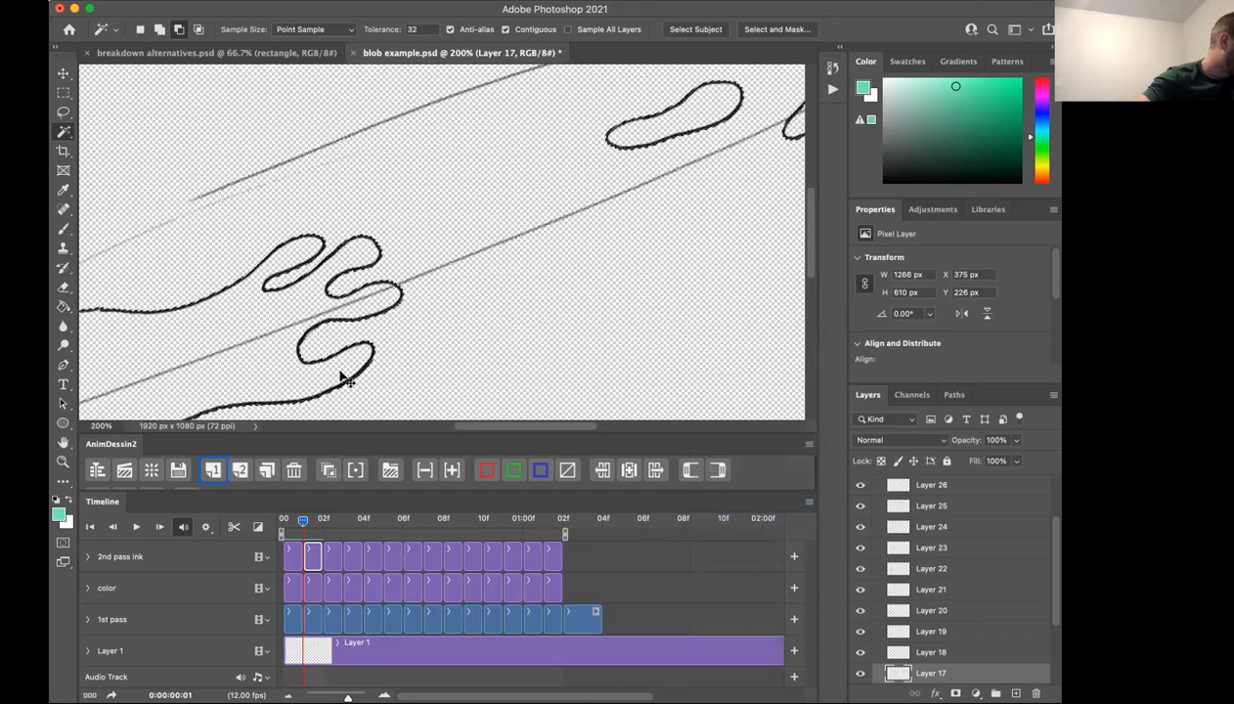
Fill the selected blob shapes with the mint green foreground color on the color group's frame at 0:00:00:01 using the Paint Bucket.
scroll(347, 380, down, 1)
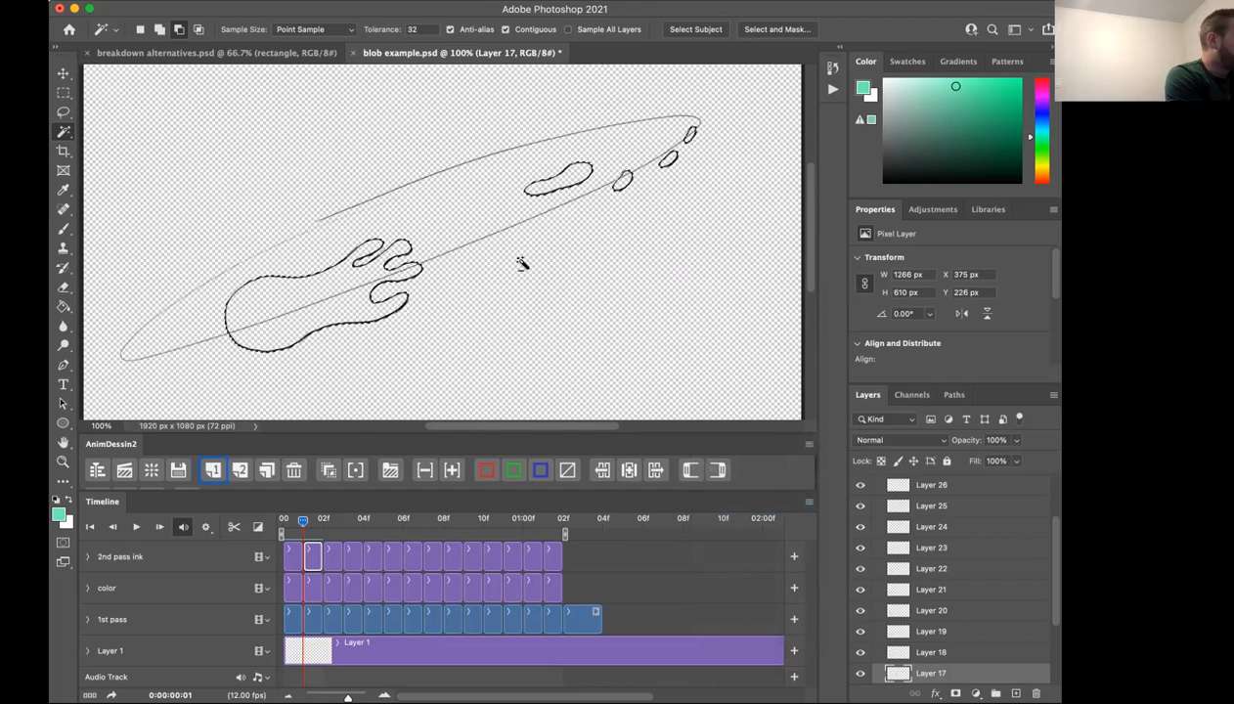
click(310, 587)
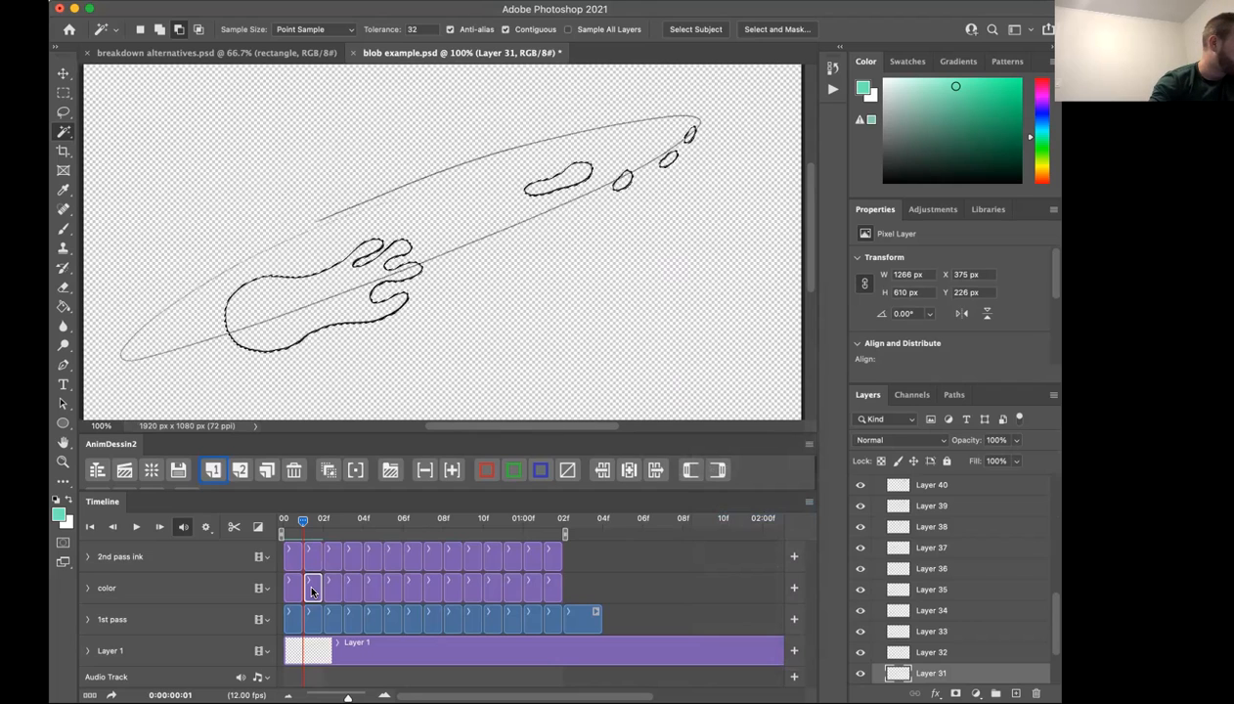
key(g)
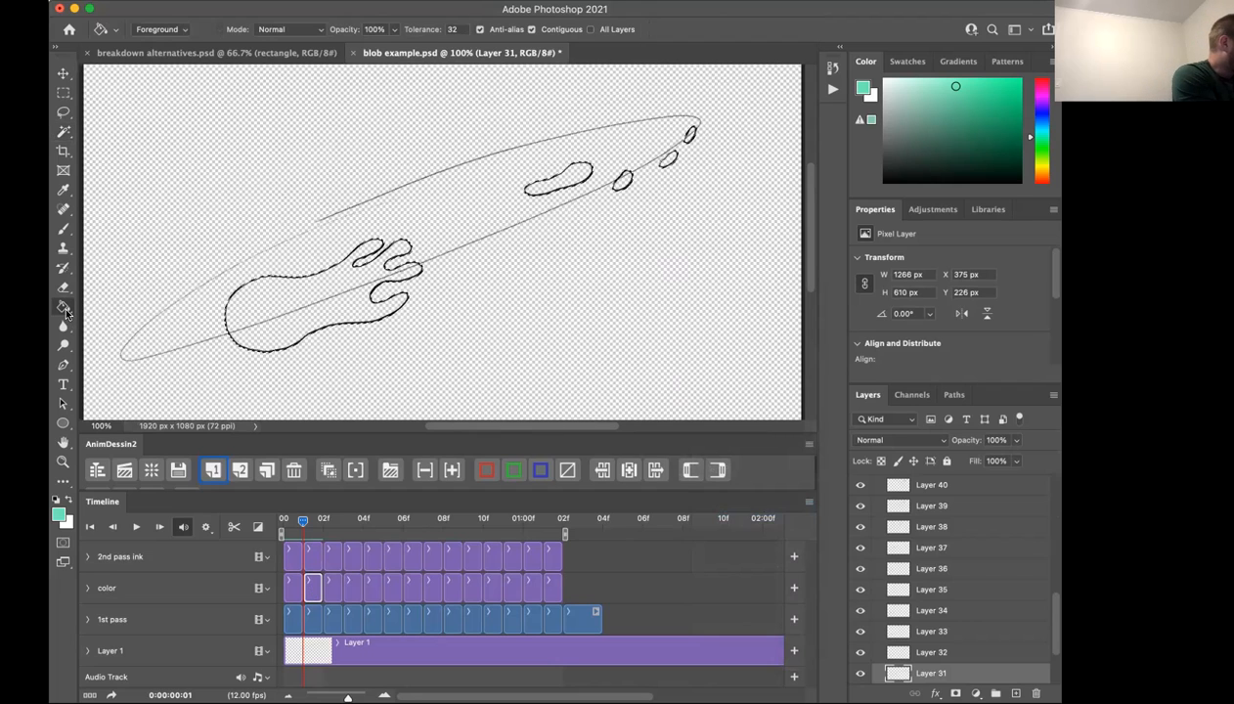
click(66, 306)
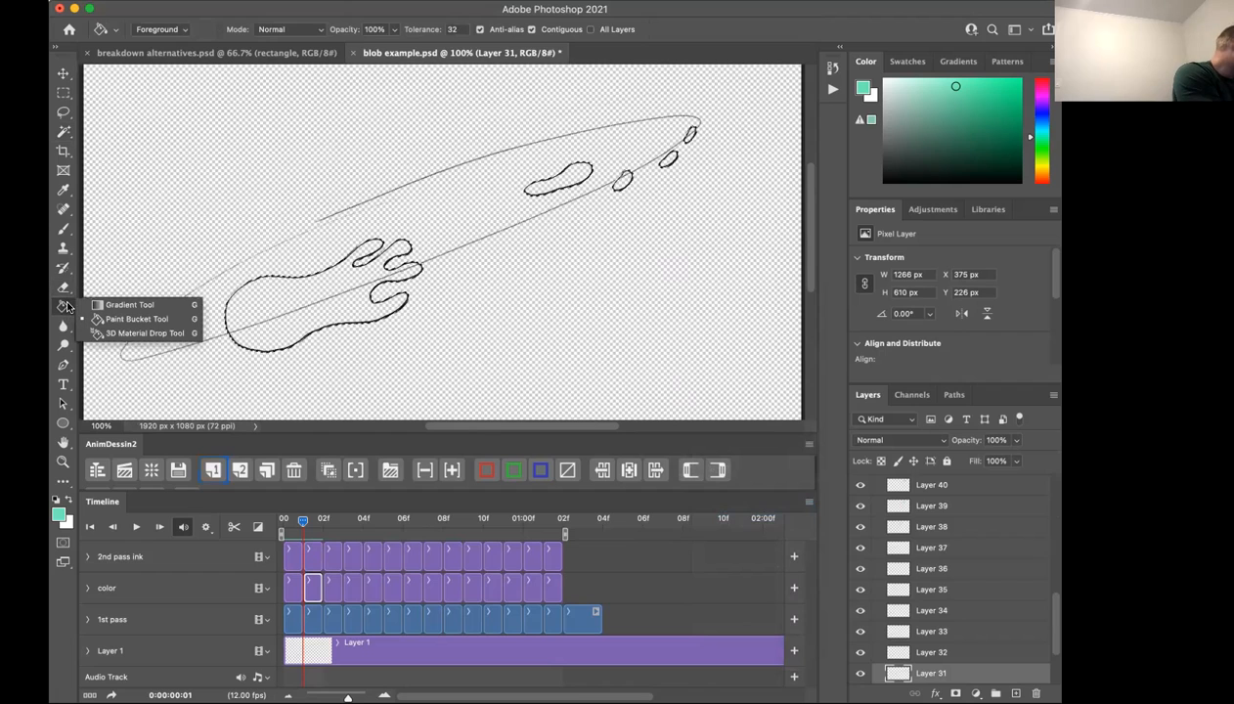
click(137, 318)
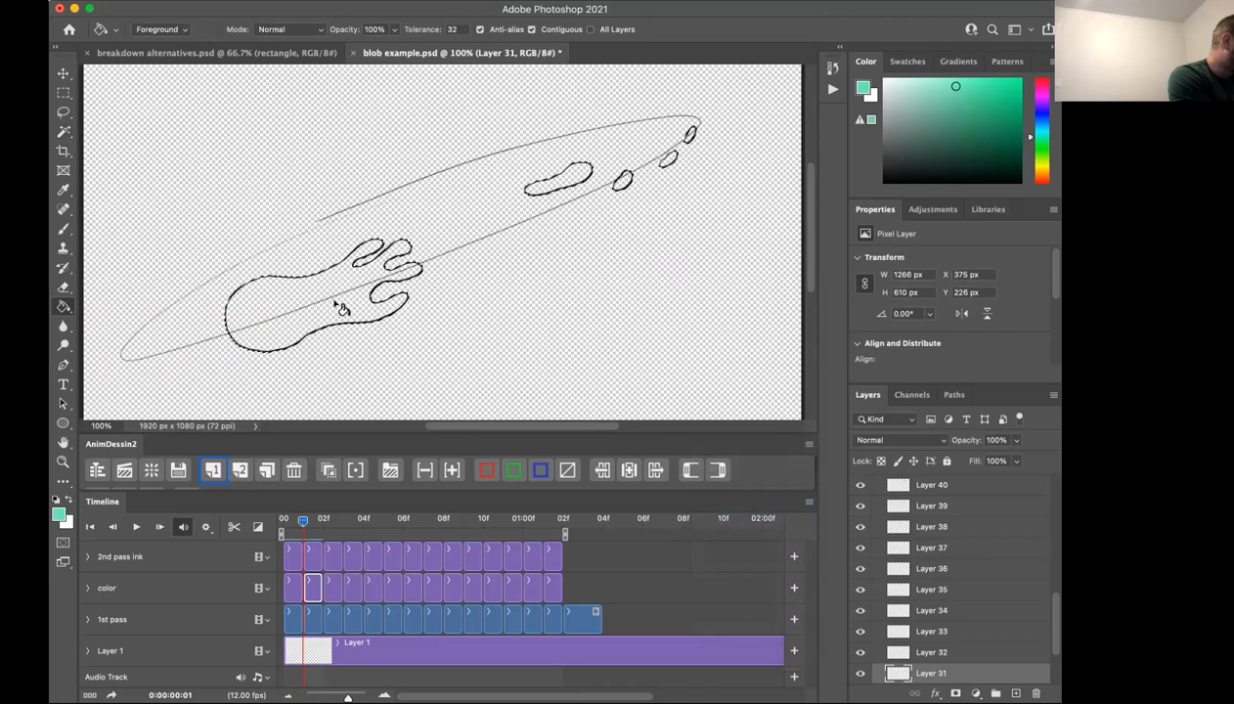
click(337, 328)
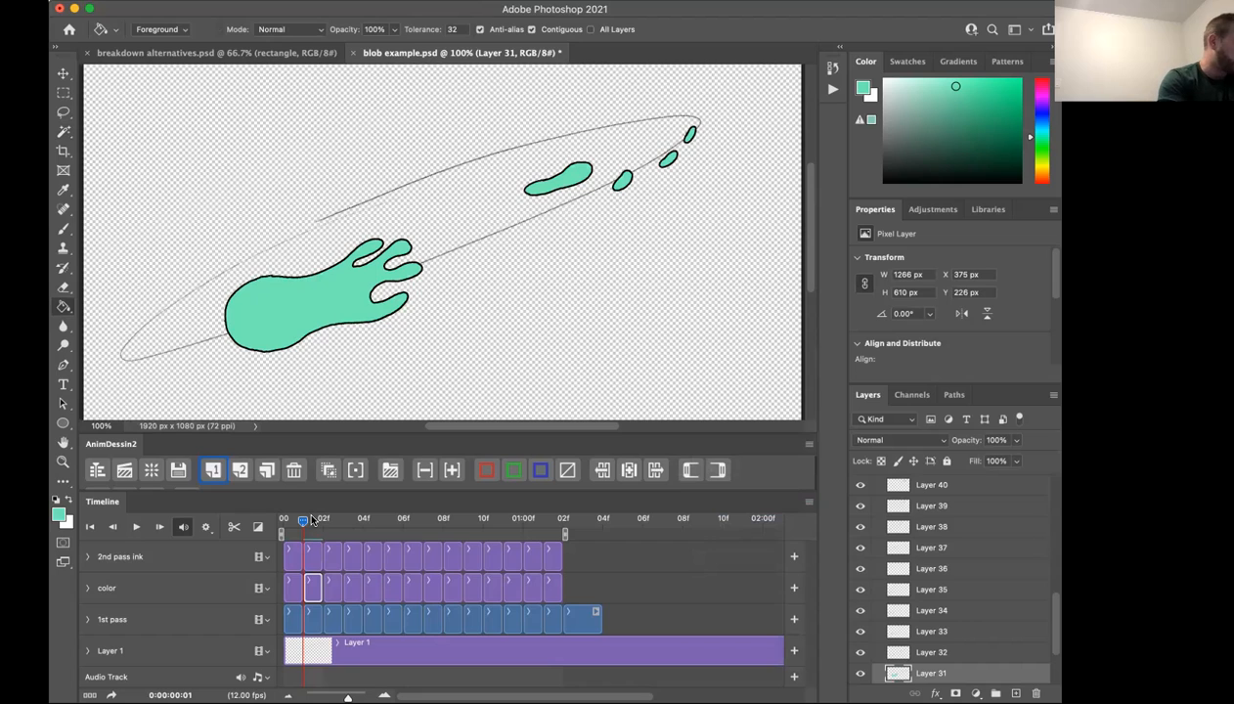
On frame 0:00:00:02 of 2nd pass ink, select the empty area around the outlines with the Magic Wand and invert the selection.
drag(311, 519, 323, 520)
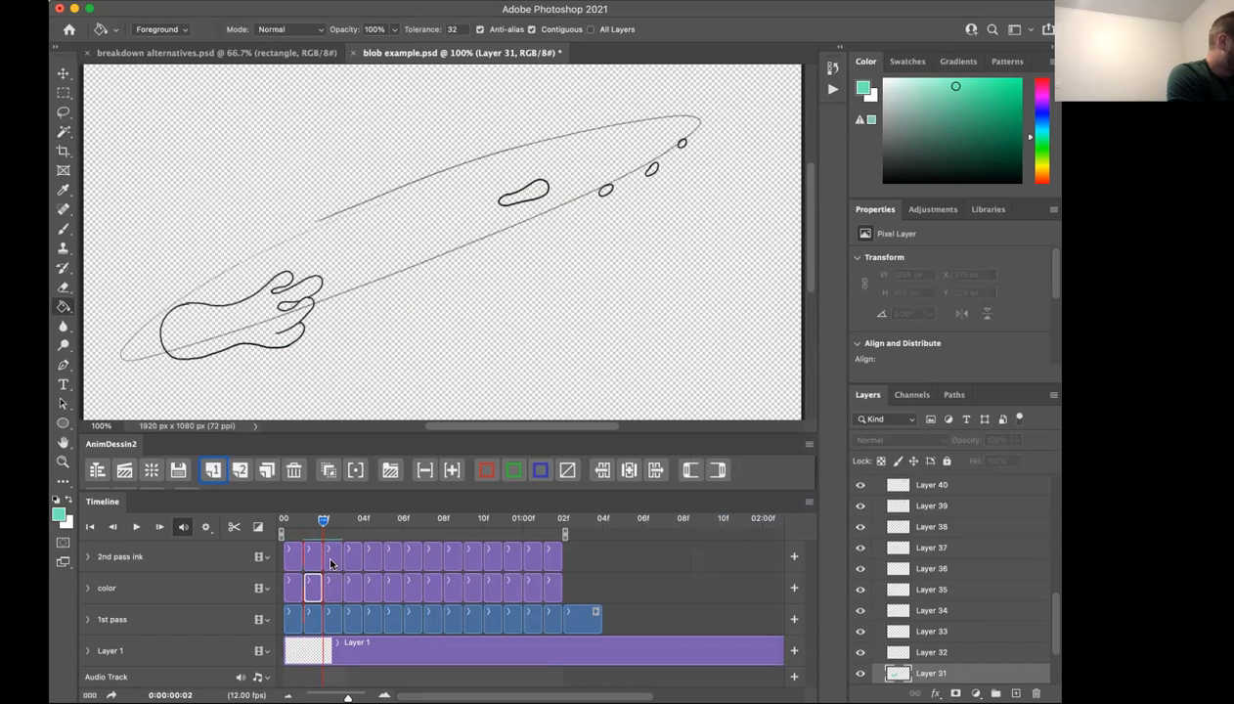
click(333, 563)
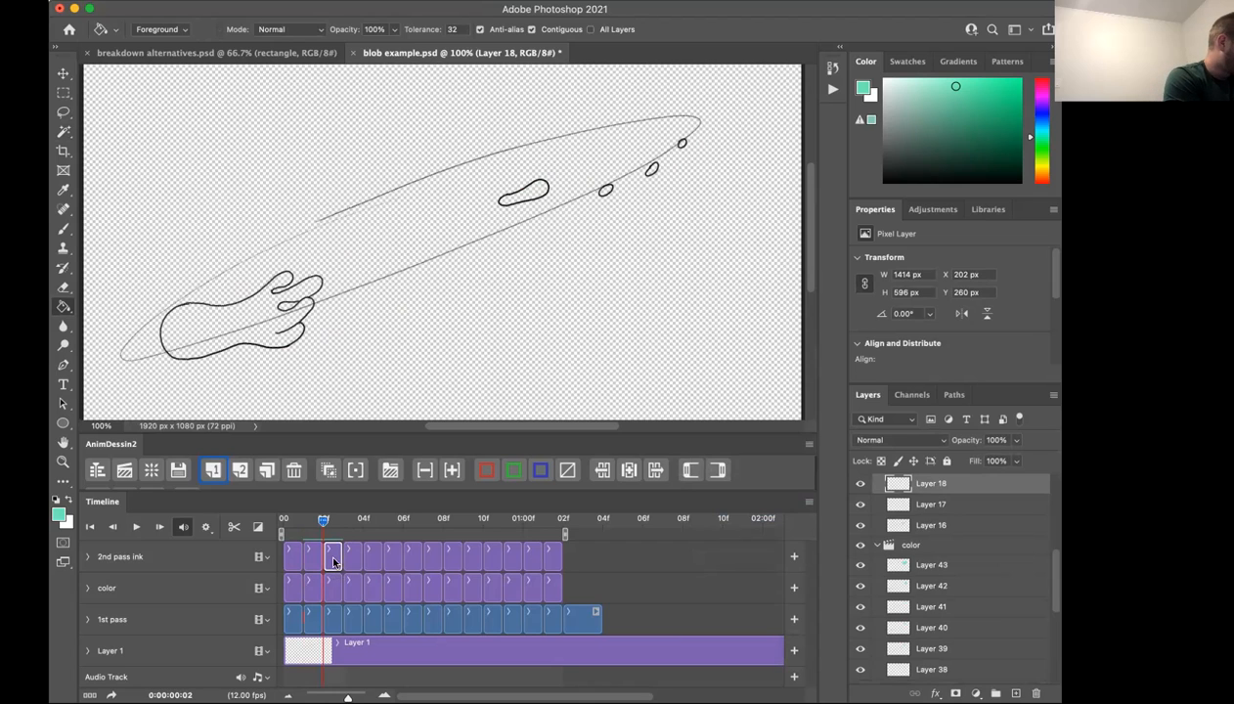
key(w)
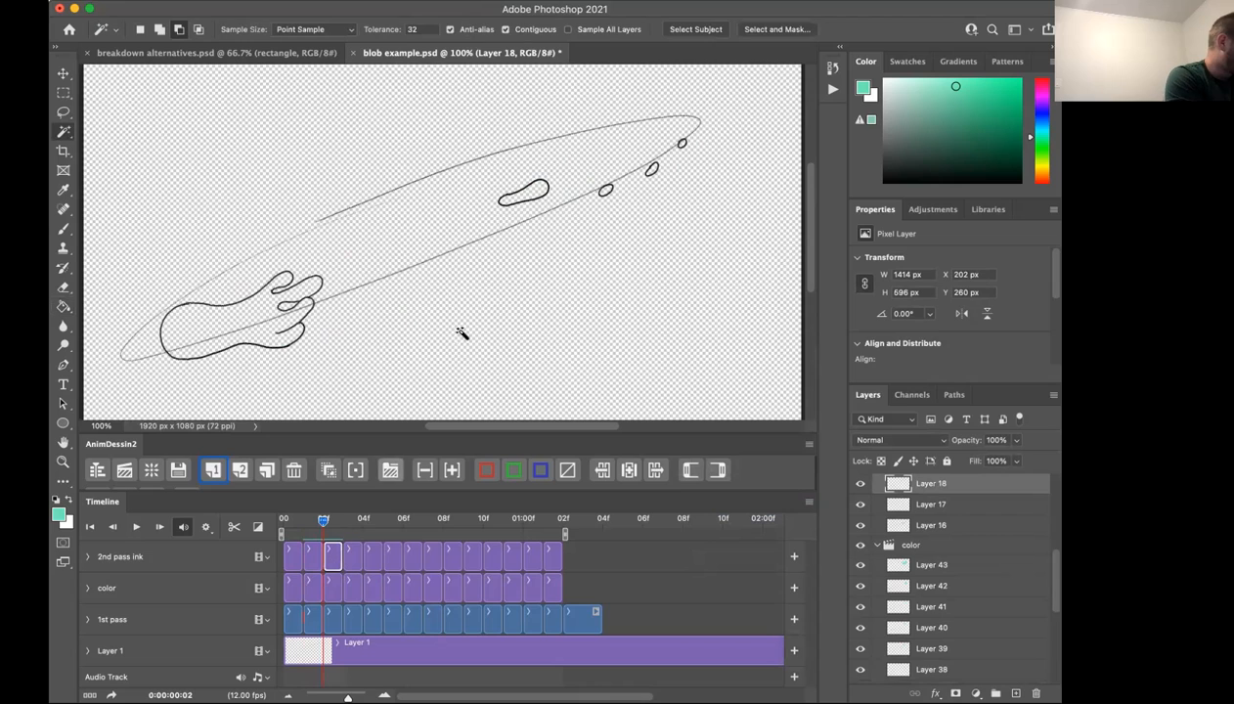
click(461, 338)
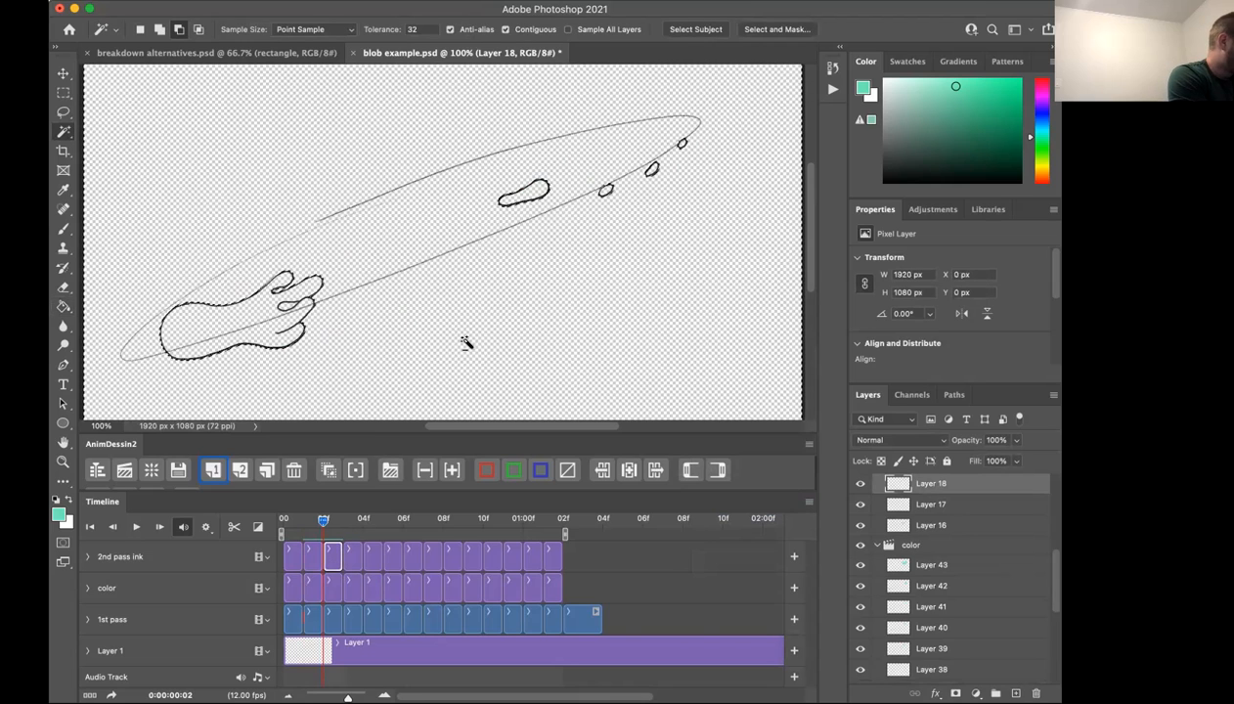
right_click(580, 287)
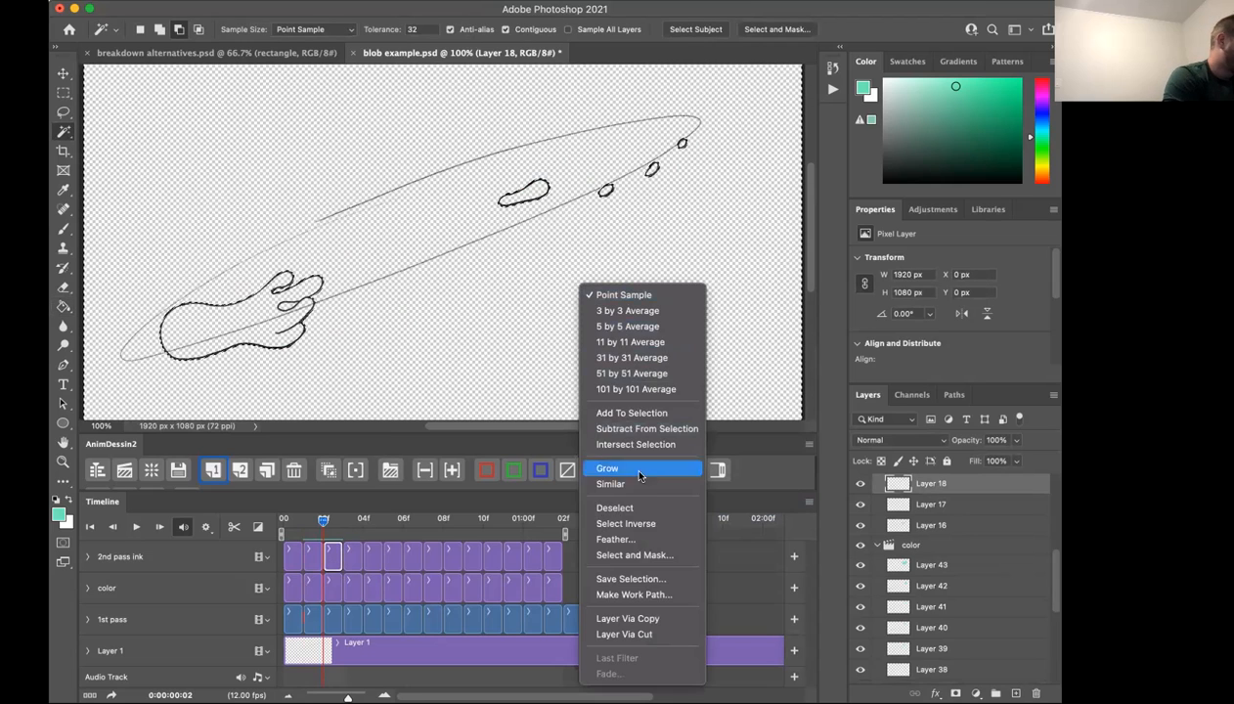
click(642, 525)
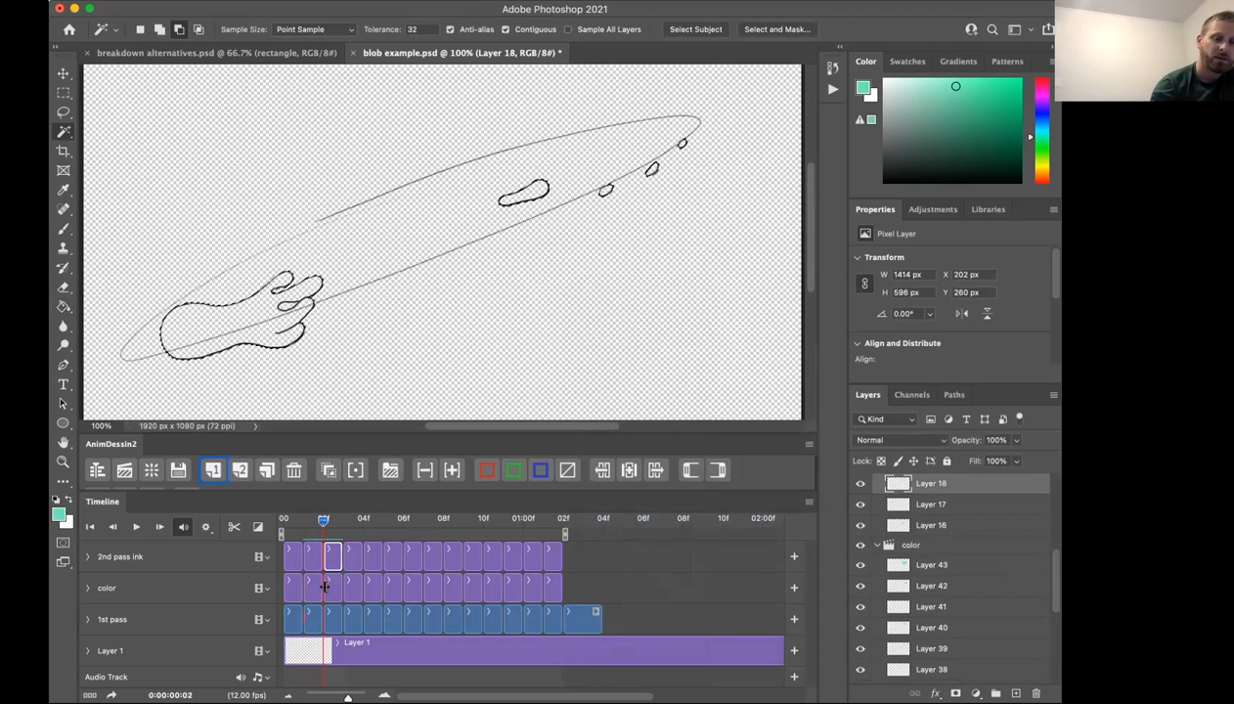
Try filling the large blob directly on the 2nd pass ink frame and inspect its edge, then undo the fill.
key(g)
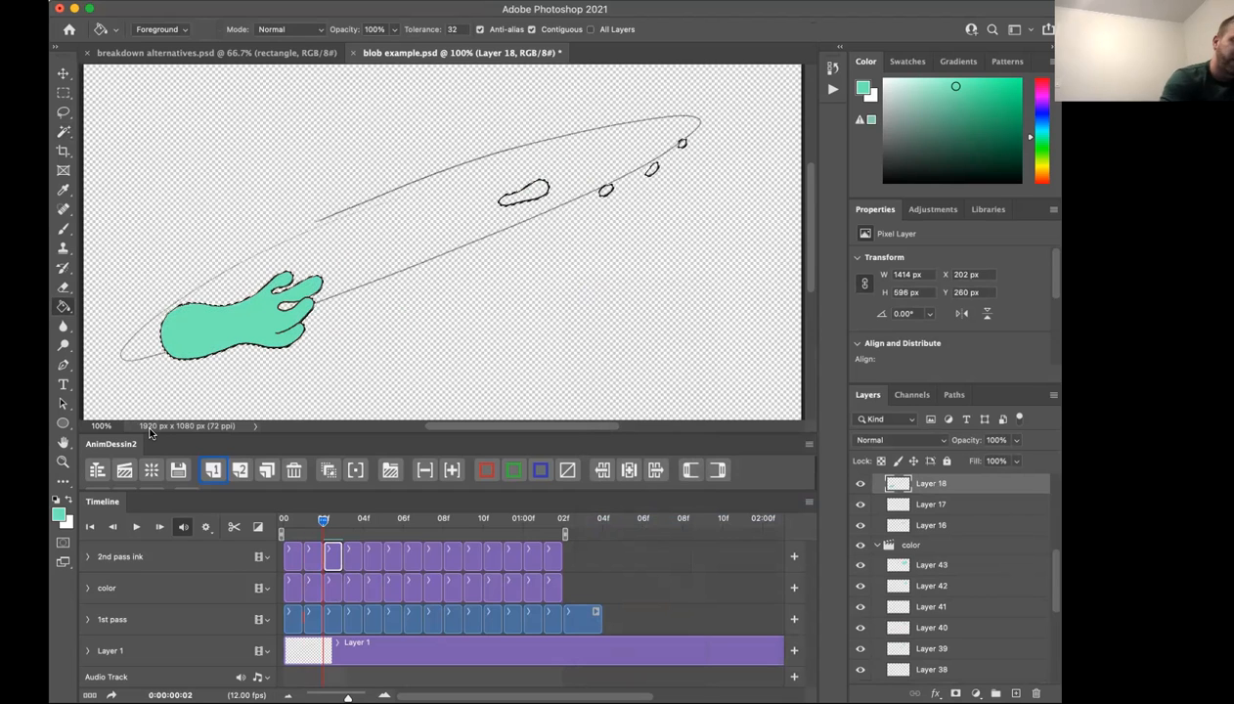
key(super+plus)
key(super+plus)
key(super+plus)
drag(545, 426, 474, 429)
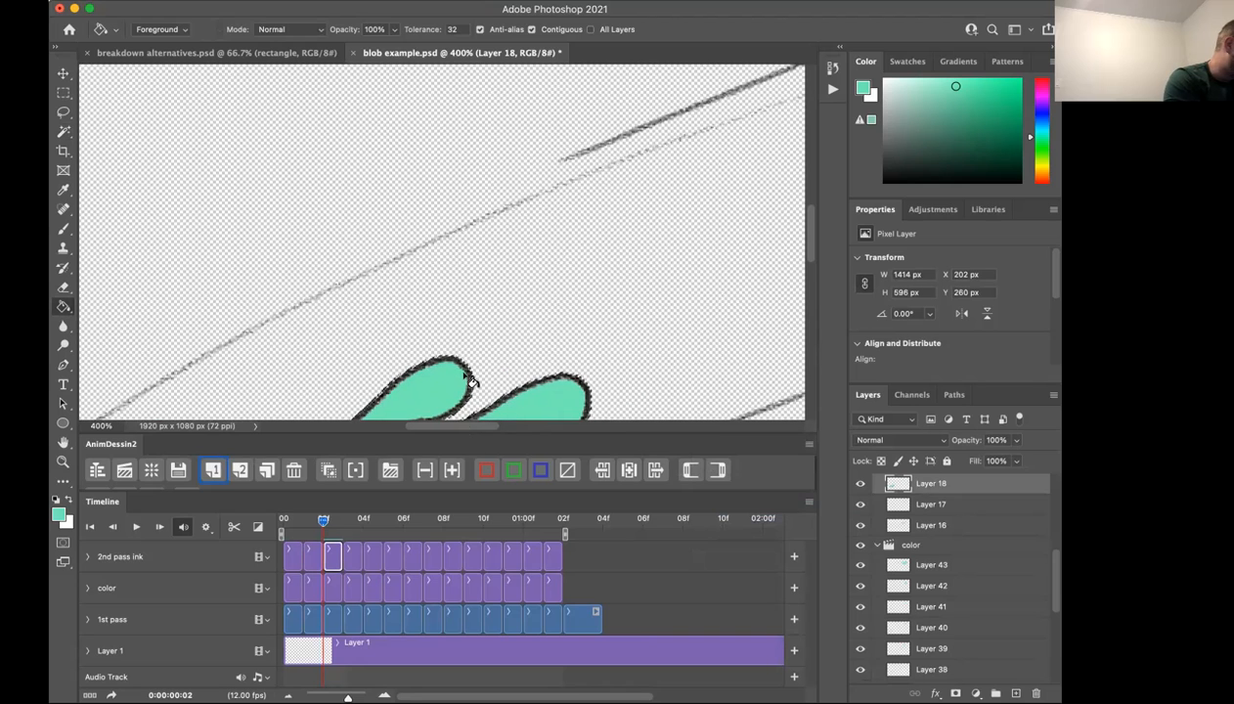
key(super+minus)
key(super+minus)
key(super+minus)
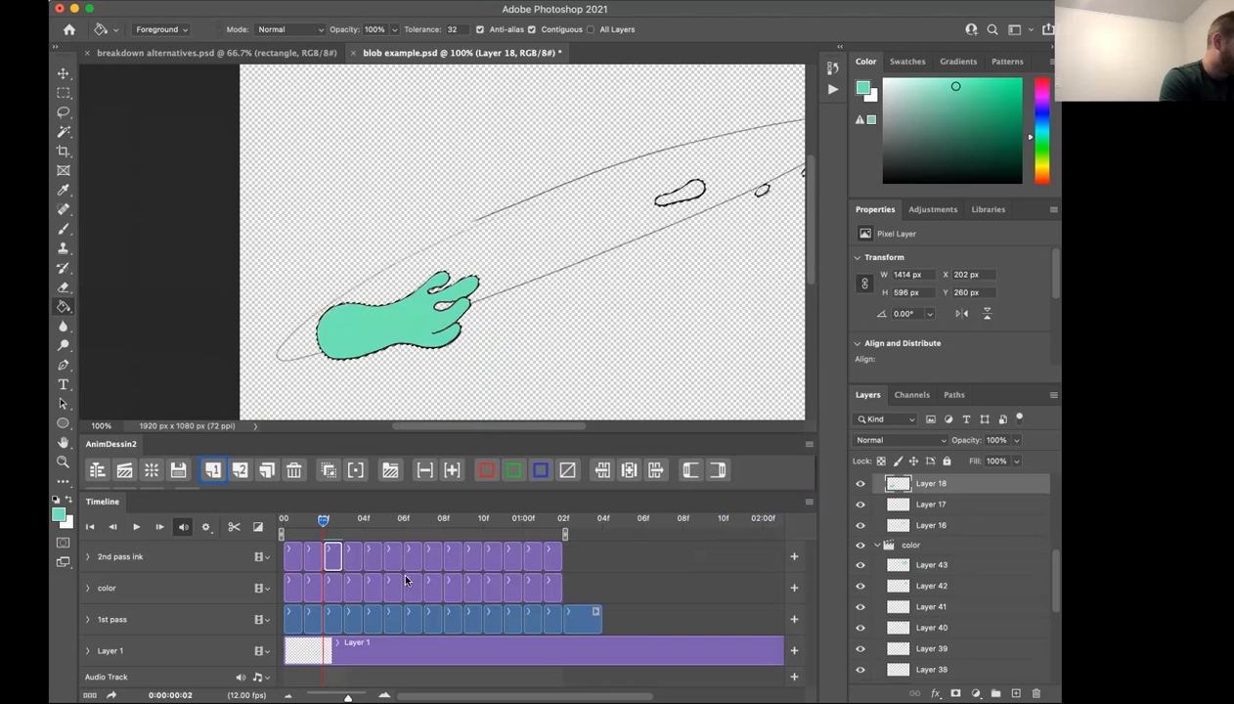
drag(543, 427, 571, 423)
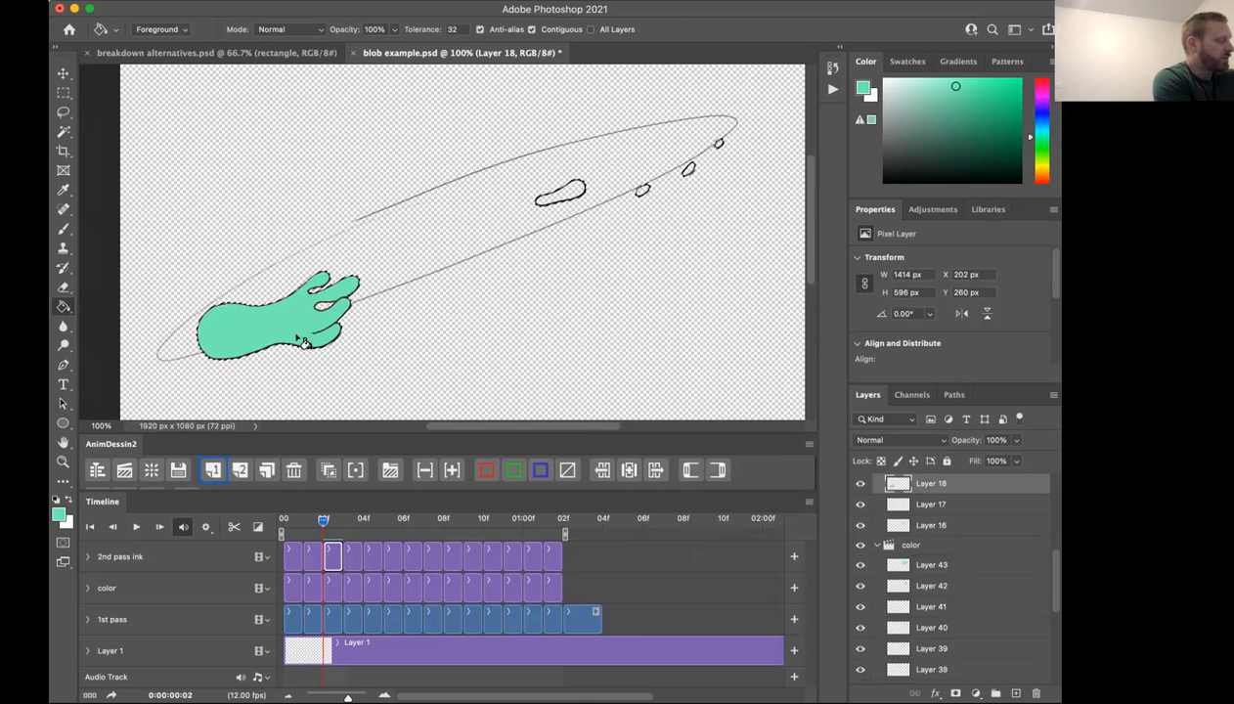
key(super+z)
Fill the selected blob and droplets with mint green on the color group's frame at 0:00:00:02, then deselect.
click(333, 586)
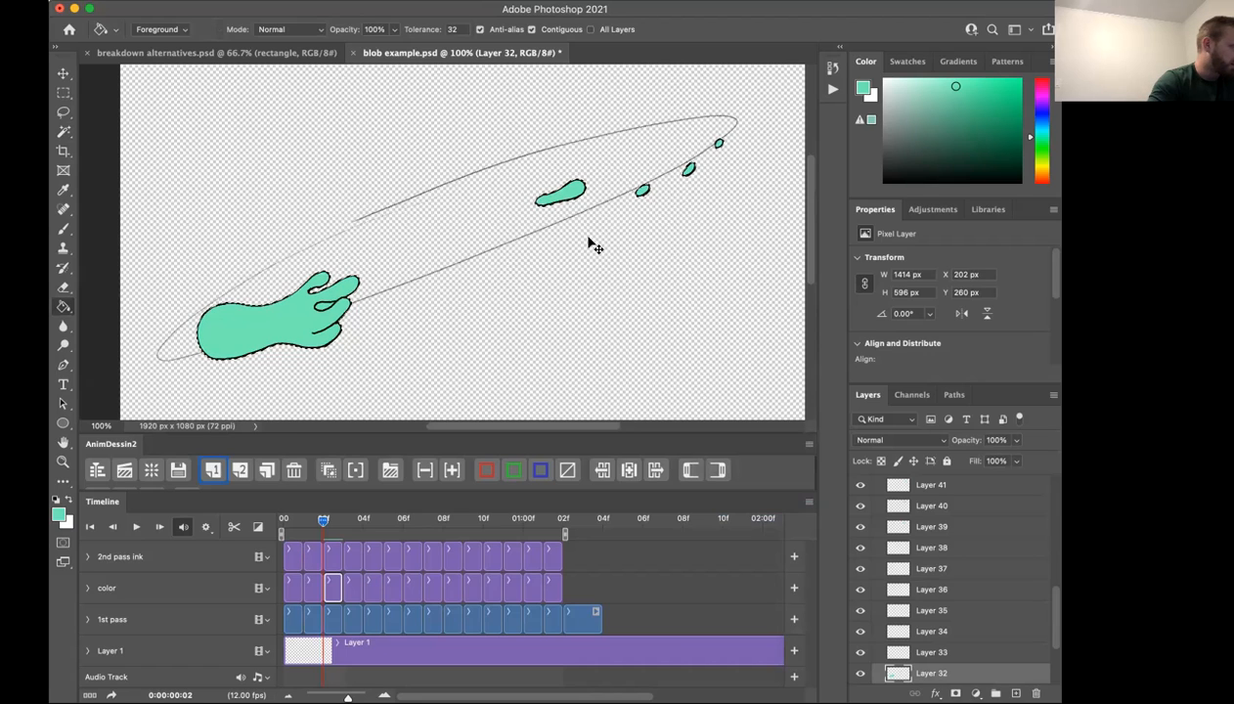
click(64, 287)
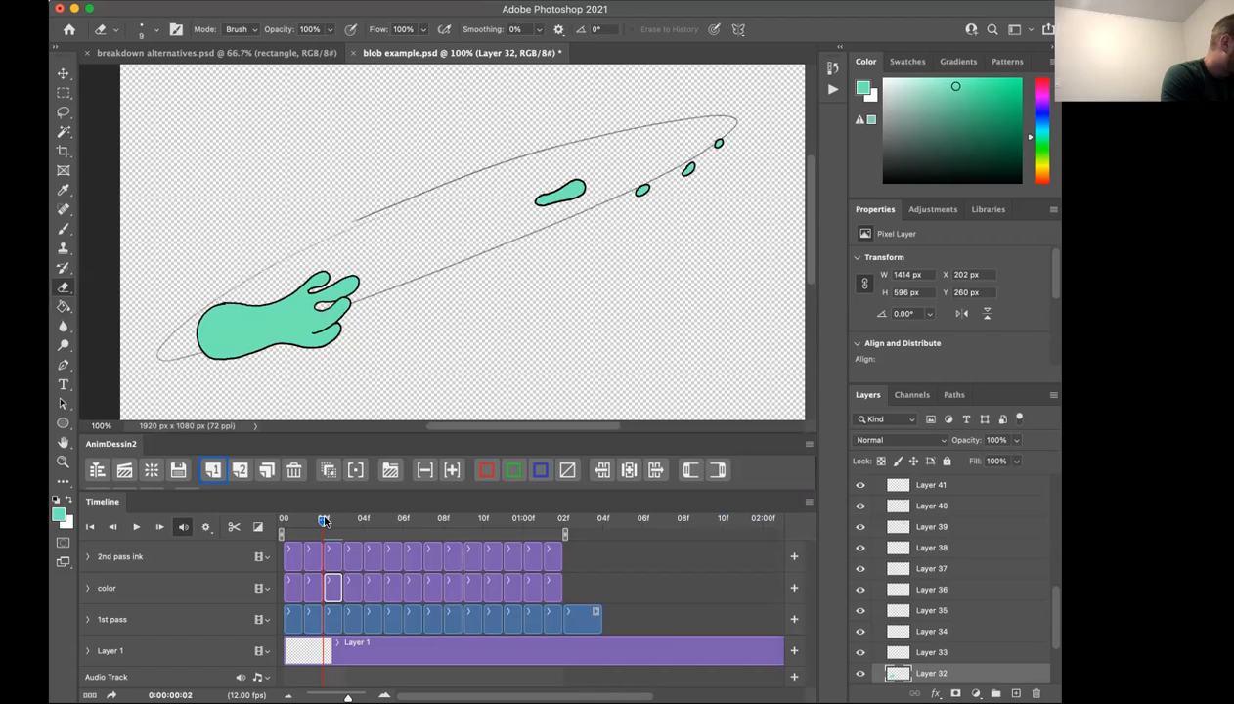
On frame 0:00:00:03 of 2nd pass ink, select the empty area outside the outlines with the Magic Wand and invert the selection.
drag(323, 520, 342, 519)
click(348, 551)
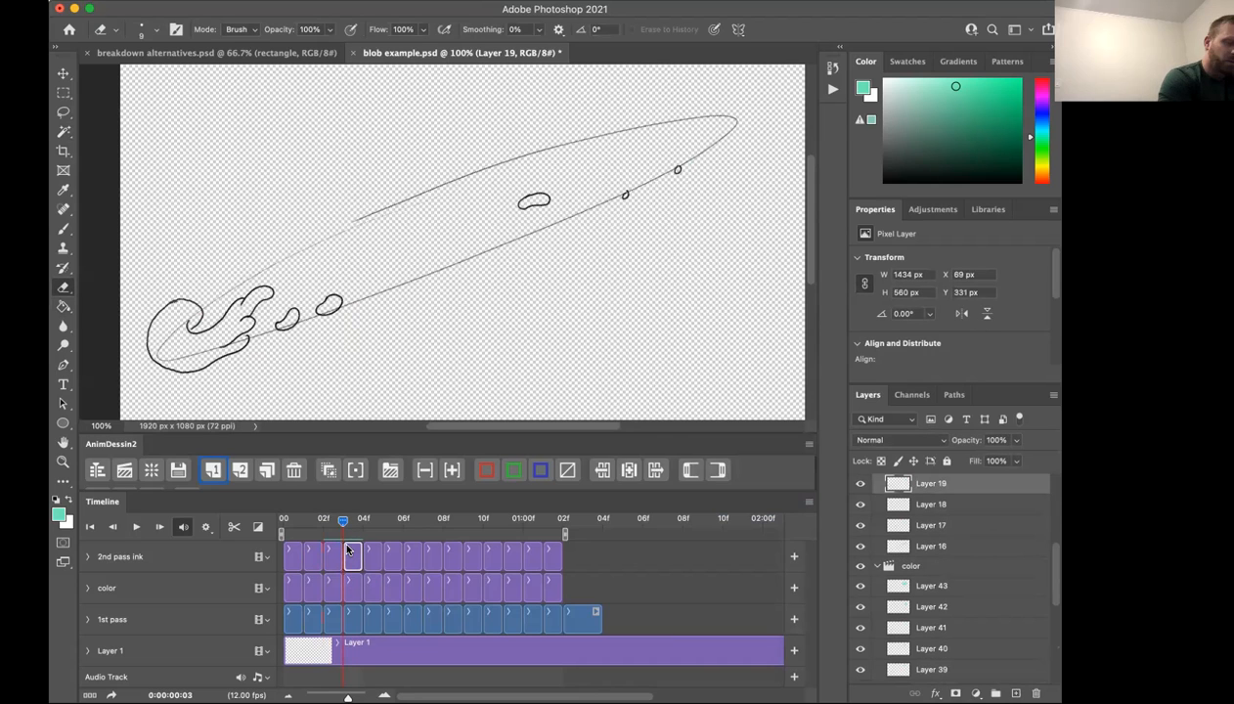
key(w)
click(606, 328)
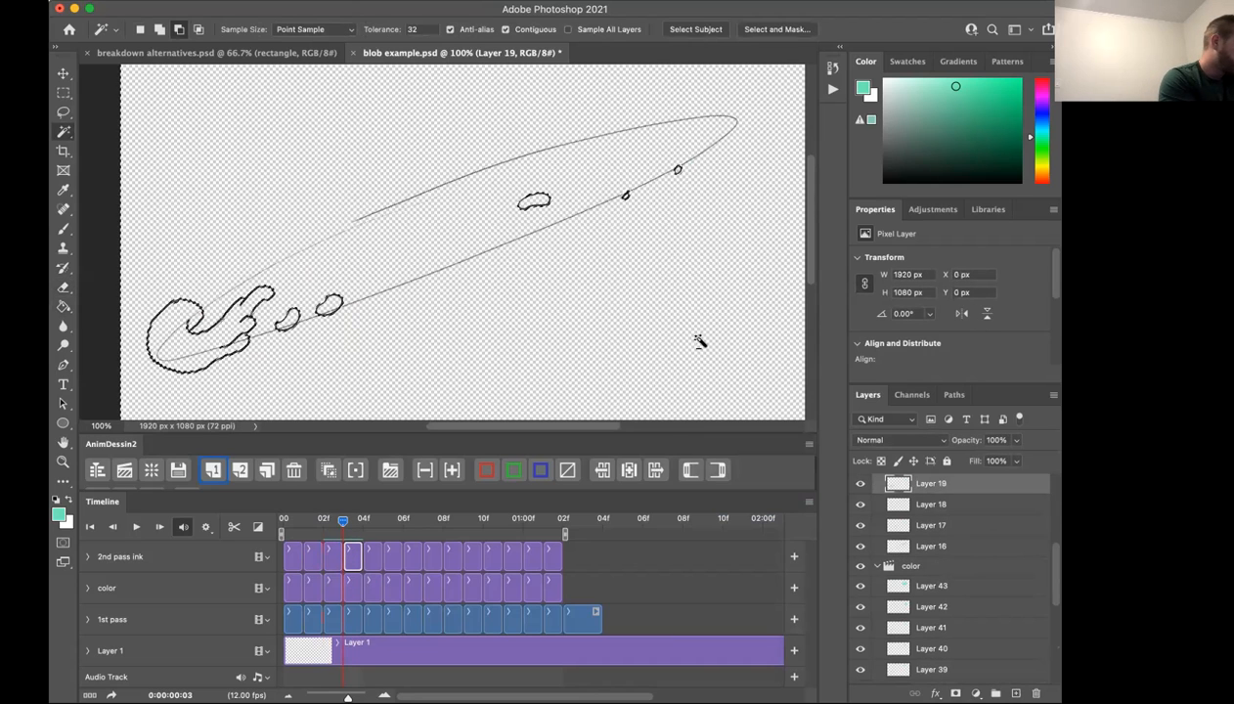
right_click(691, 337)
click(752, 495)
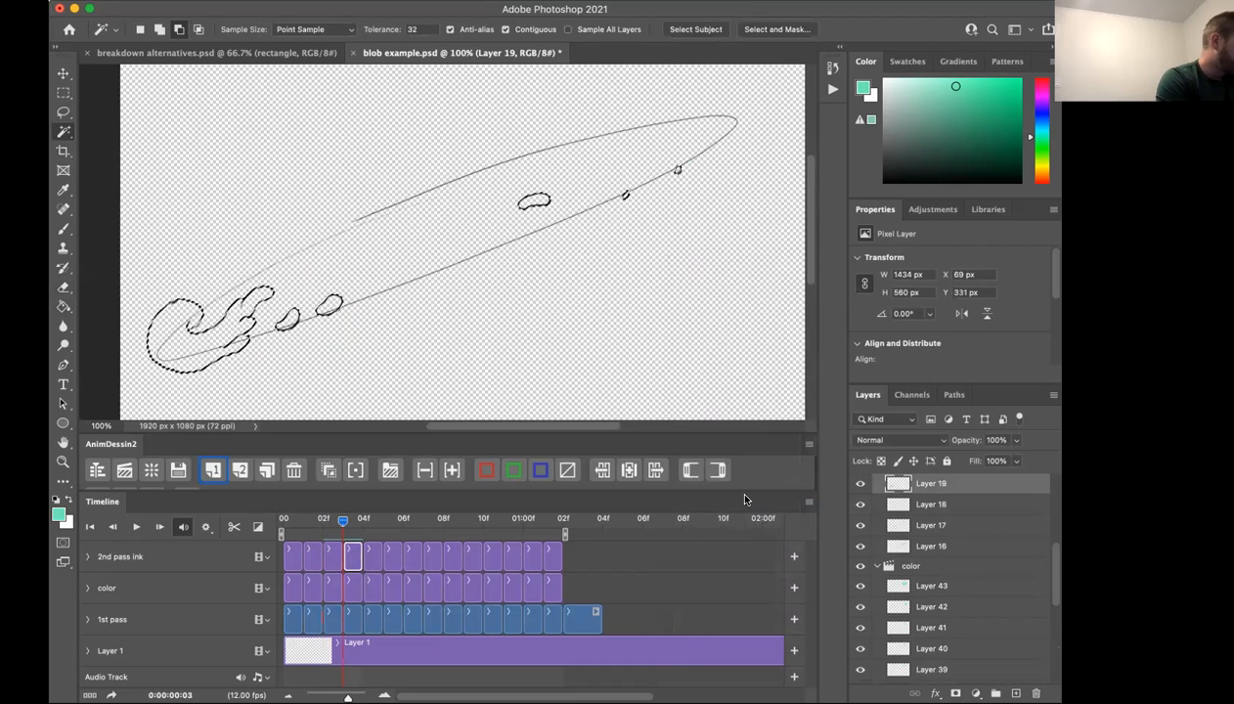
Fill the selected droplets with mint green on the color group's frame at 0:00:00:03, then deselect.
click(349, 586)
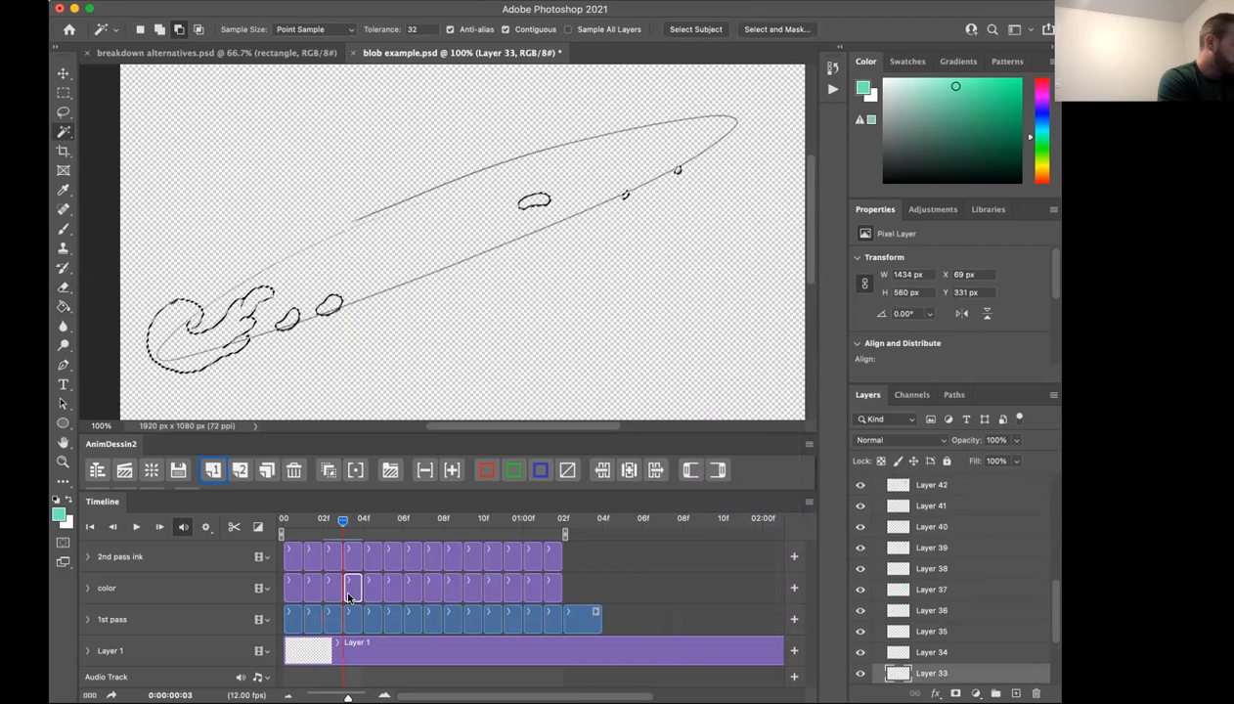
key(g)
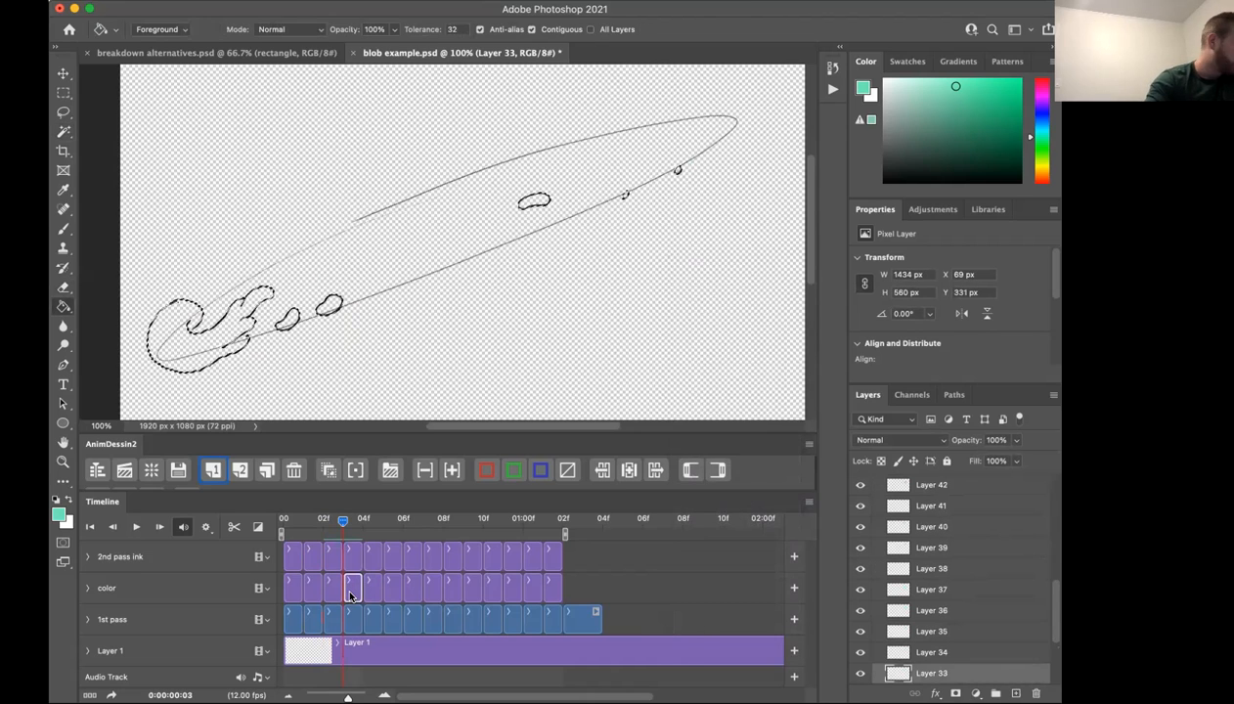
click(180, 350)
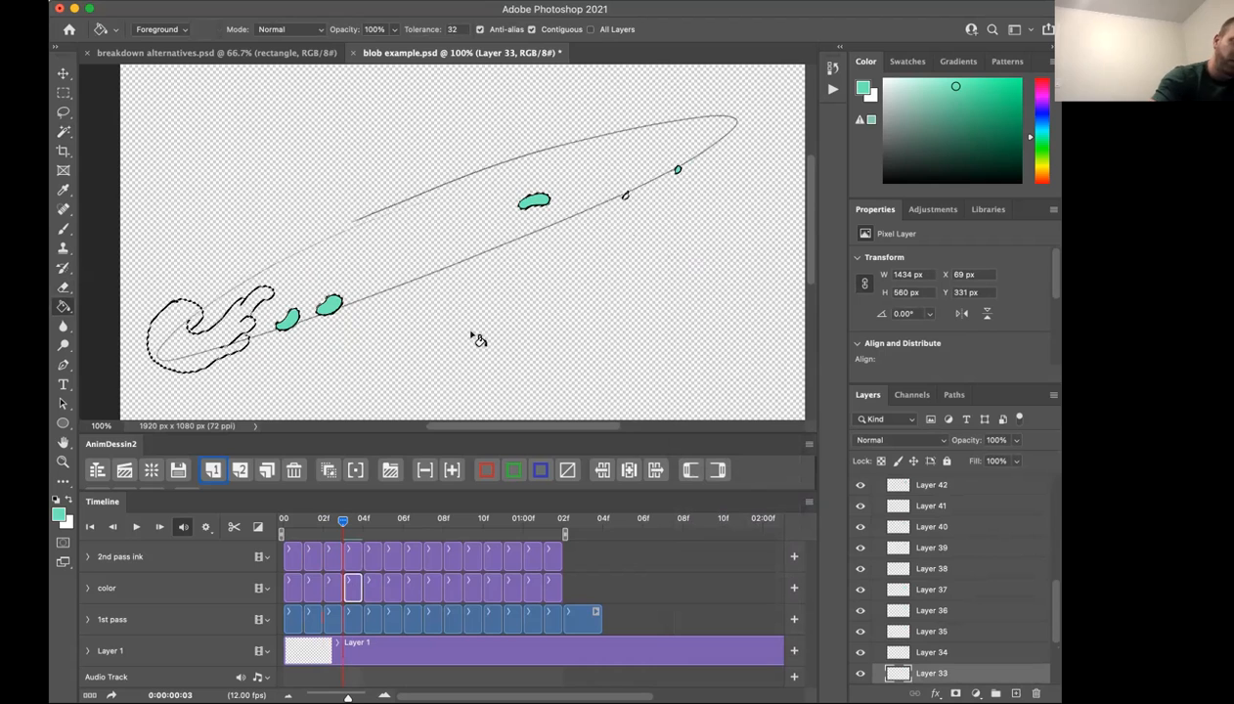
key(super+d)
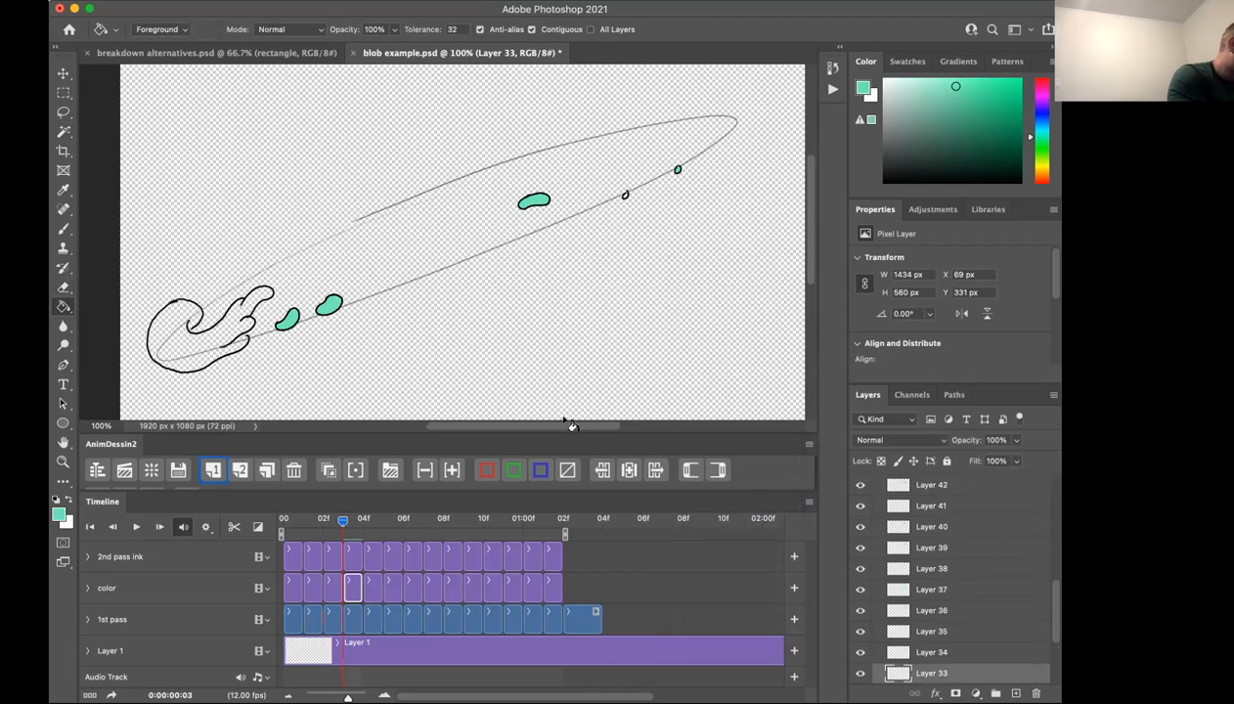
On frame 0:00:00:03 of 2nd pass ink, close the gap in the large blob's outline with a black brush and check the small droplet's outline.
scroll(501, 427, left, 5)
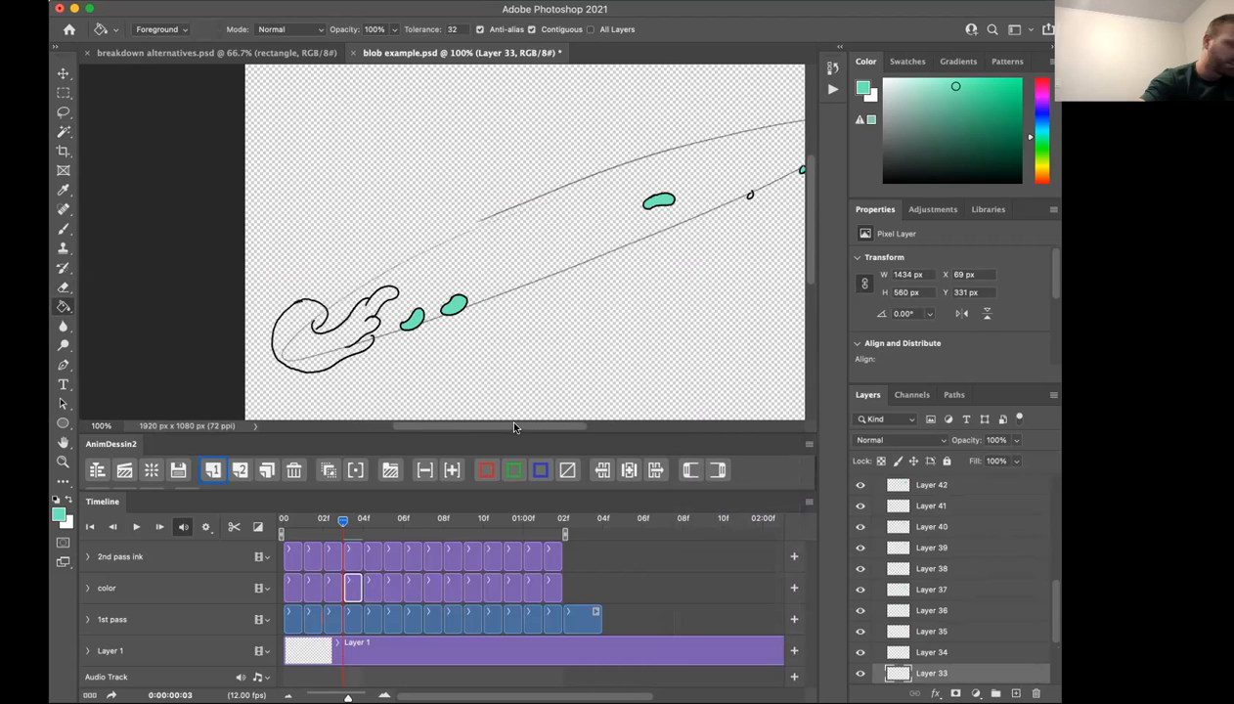
key(super+plus)
scroll(801, 264, down, 3)
scroll(808, 285, down, 1)
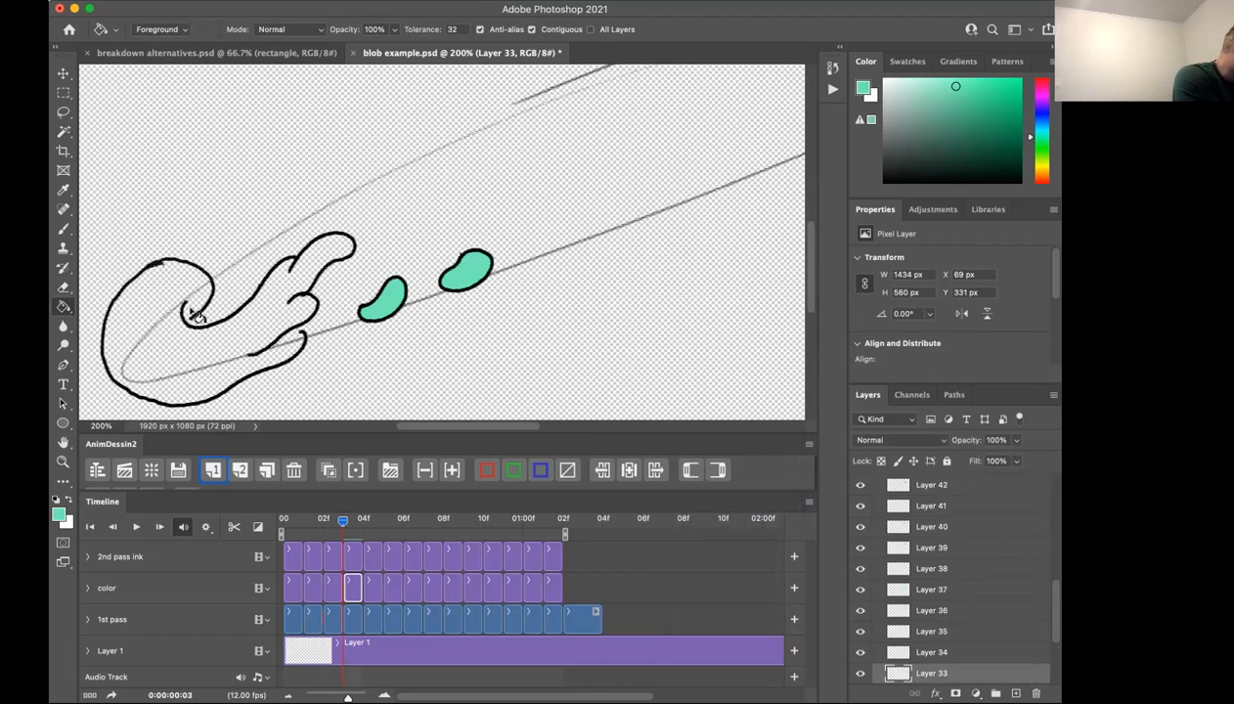
click(65, 227)
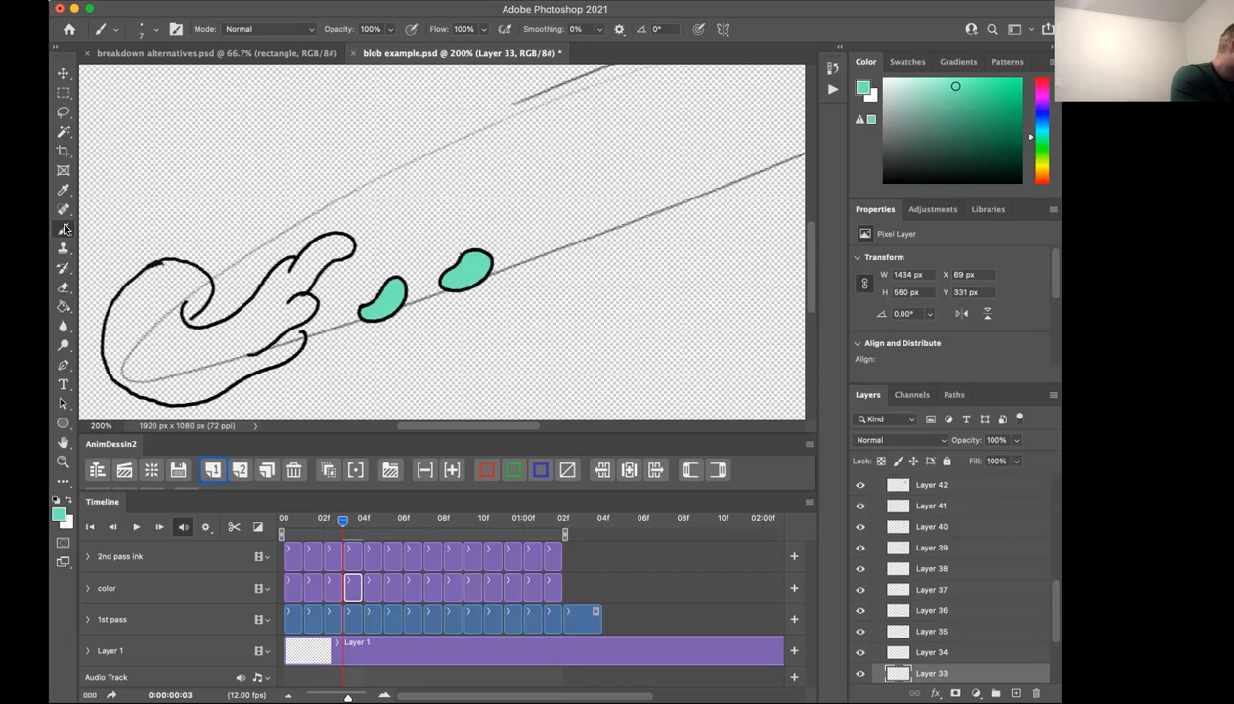
click(351, 549)
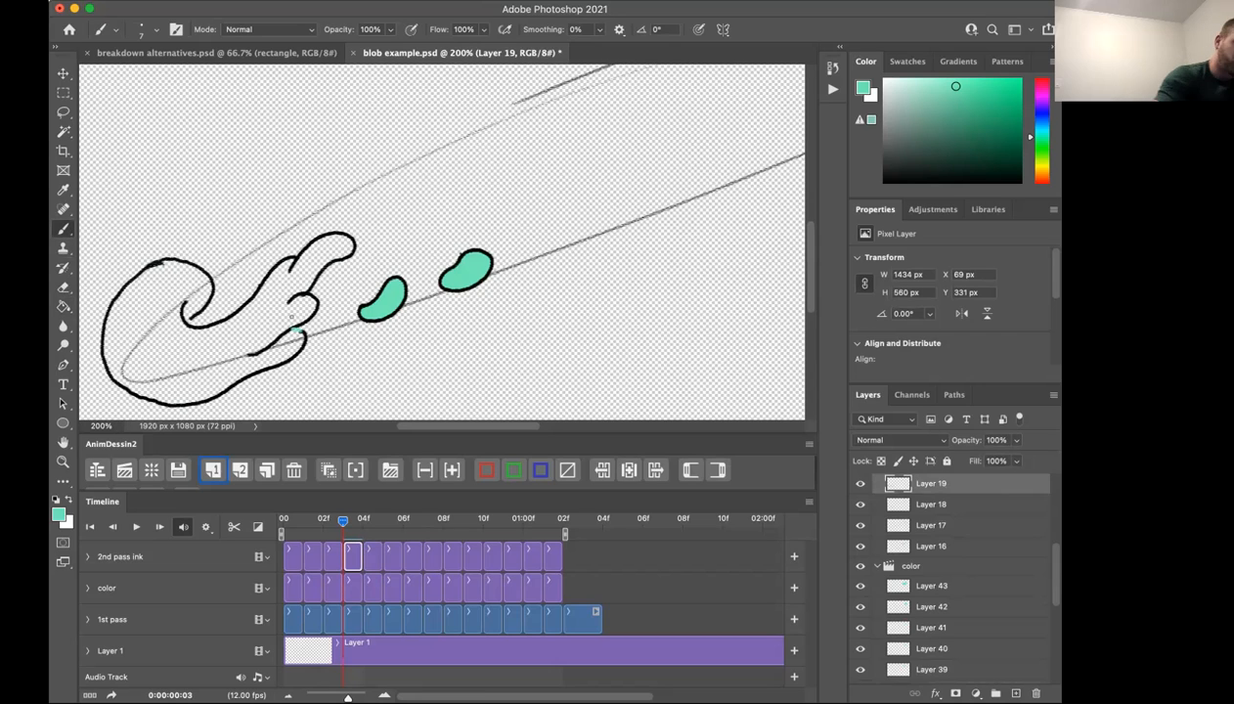
click(54, 499)
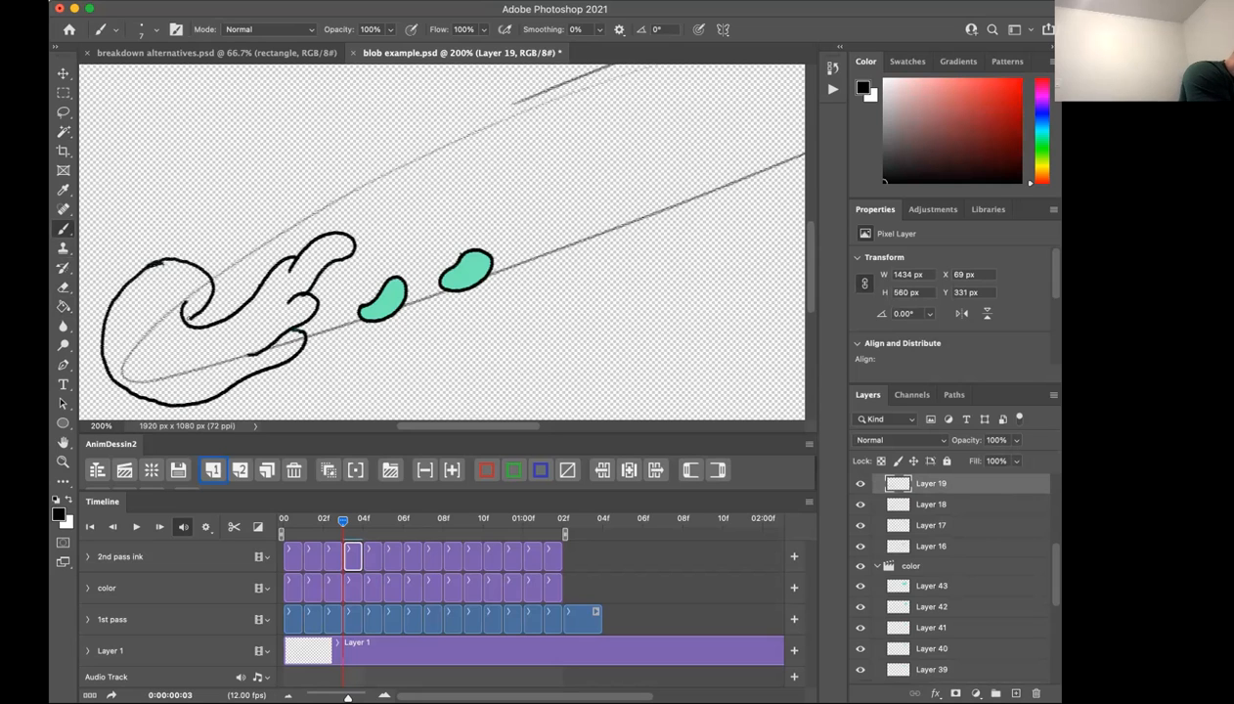
drag(505, 428, 573, 427)
drag(808, 287, 807, 262)
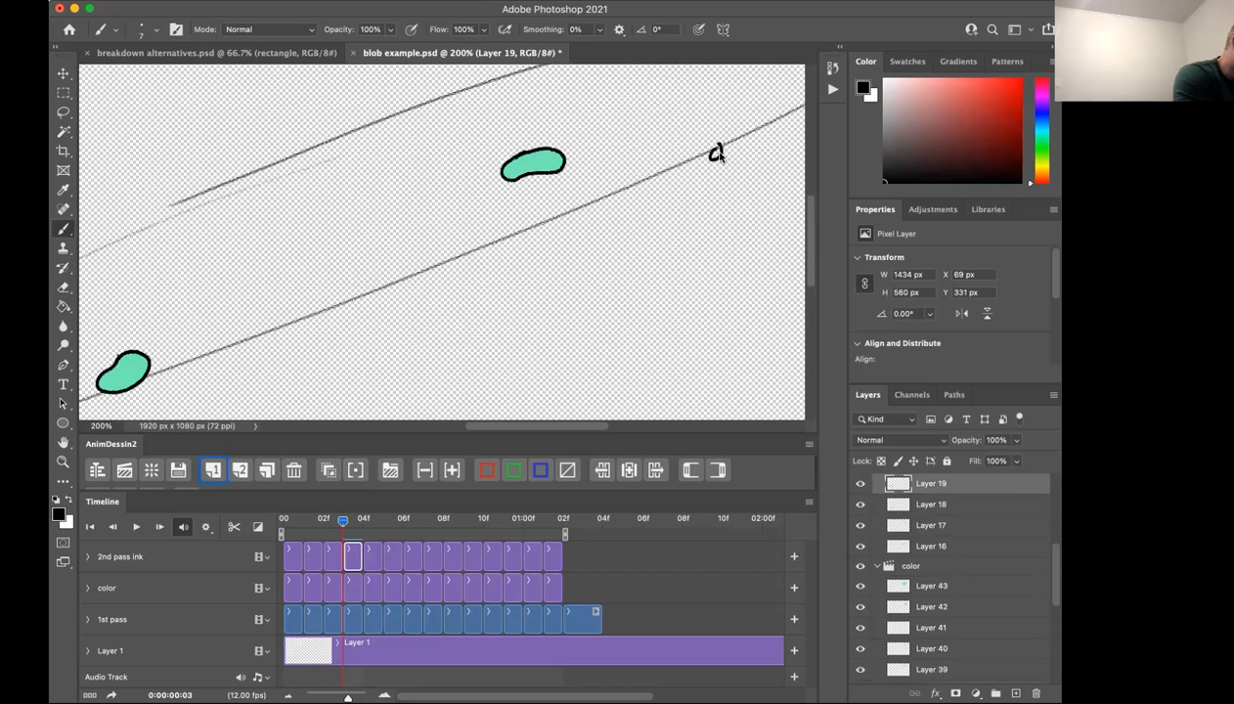
On frame 0:00:00:03 of 2nd pass ink, select the empty area outside the outlines with the Magic Wand and invert the selection.
scroll(715, 140, down, 5)
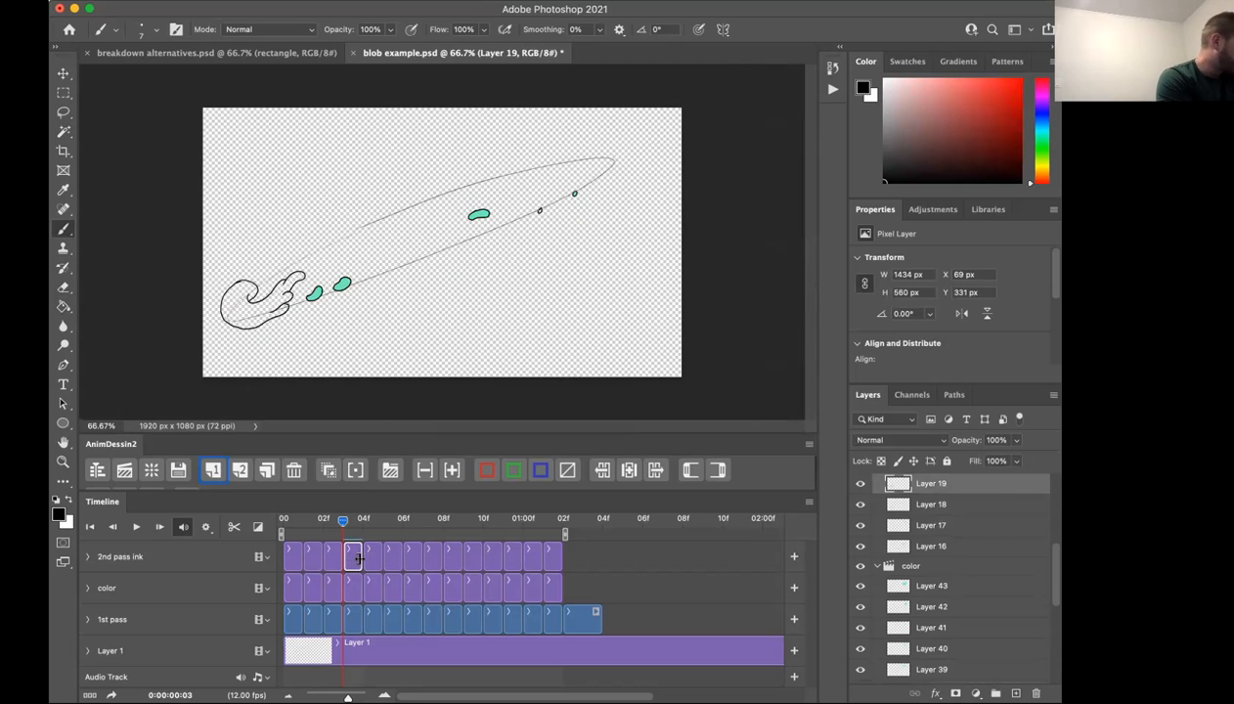
key(w)
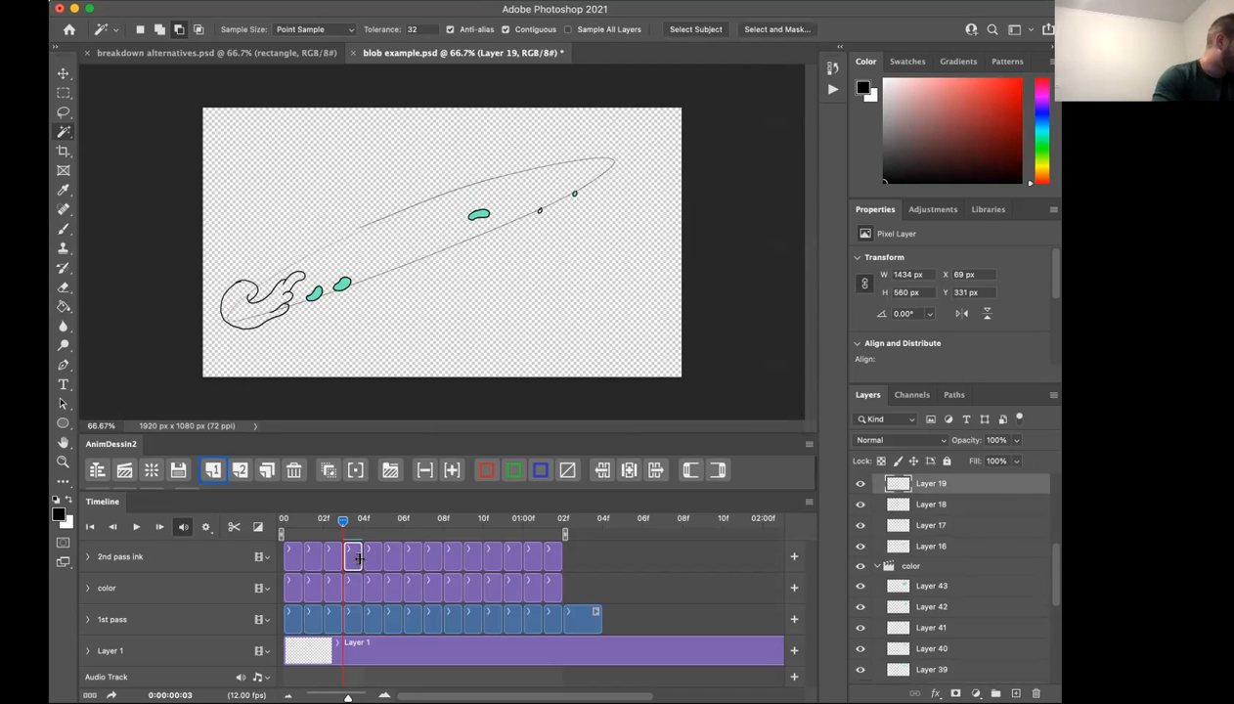
right_click(533, 257)
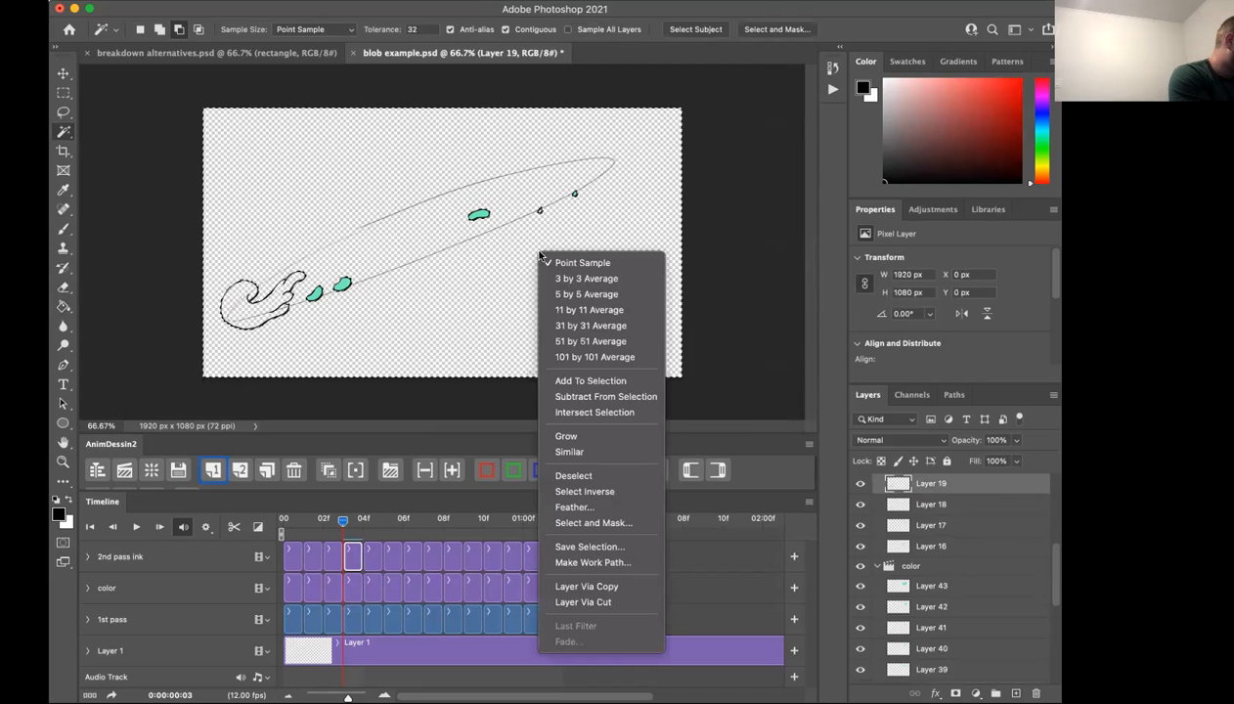
click(385, 299)
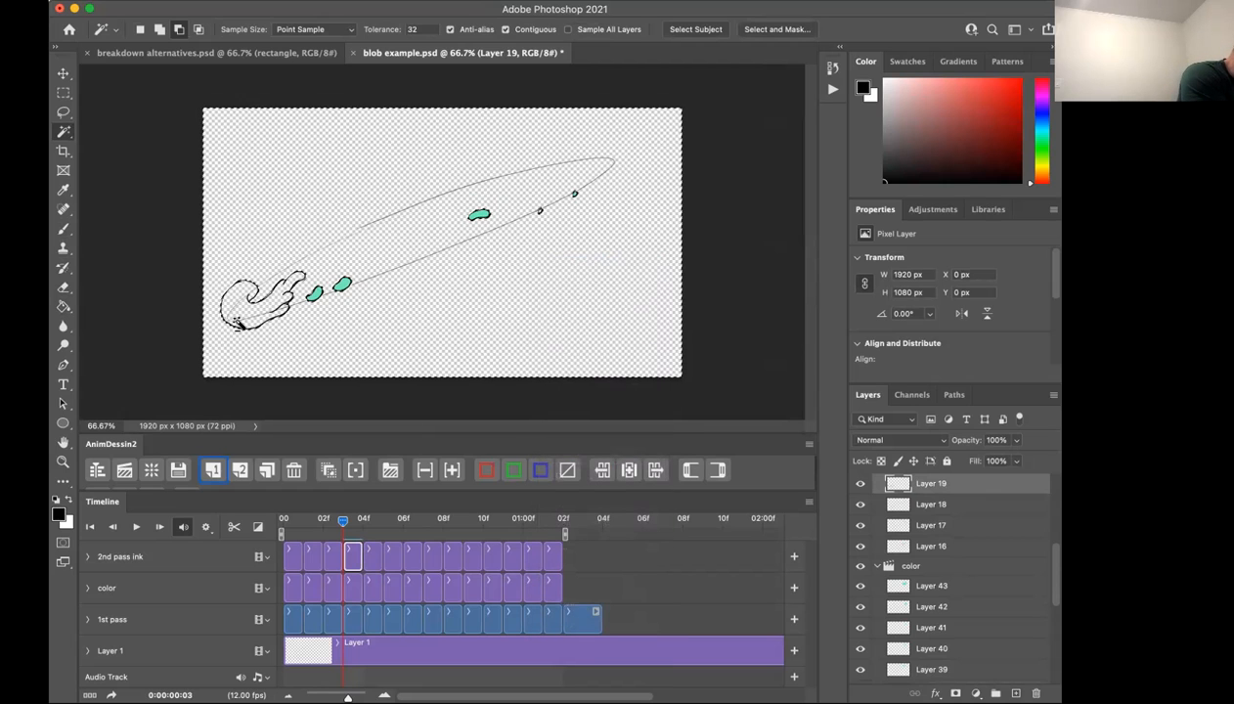
right_click(534, 270)
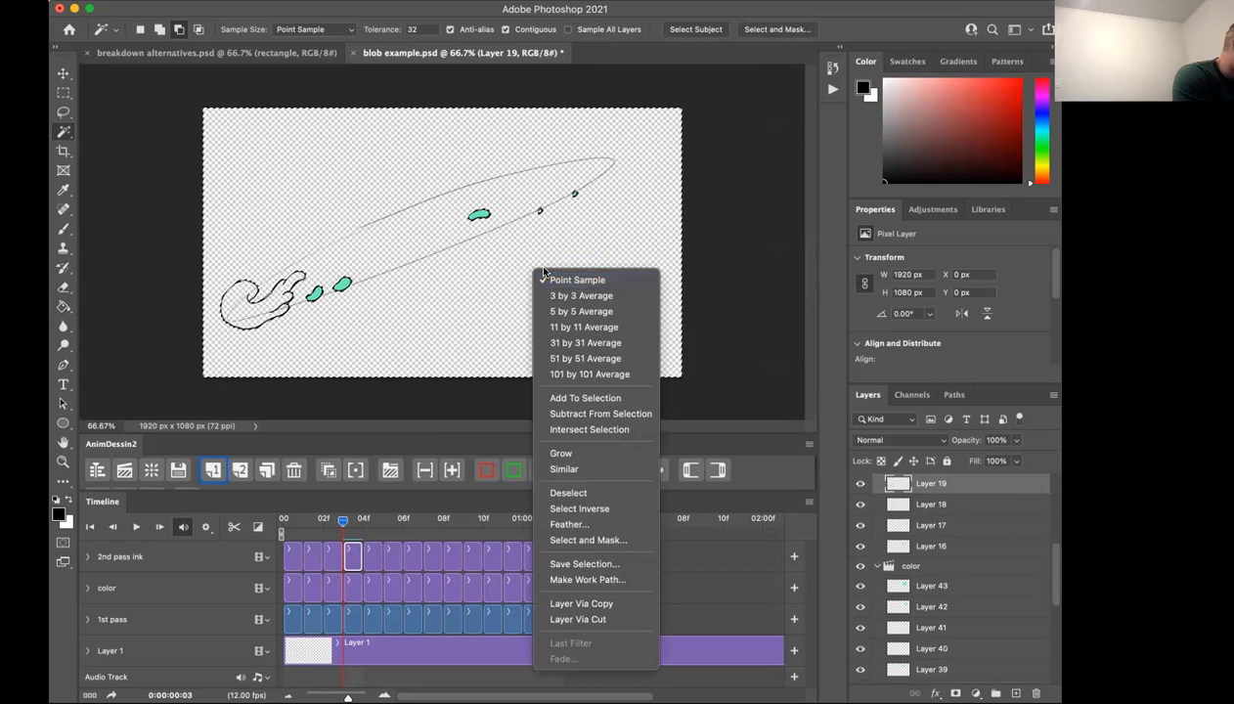
click(608, 502)
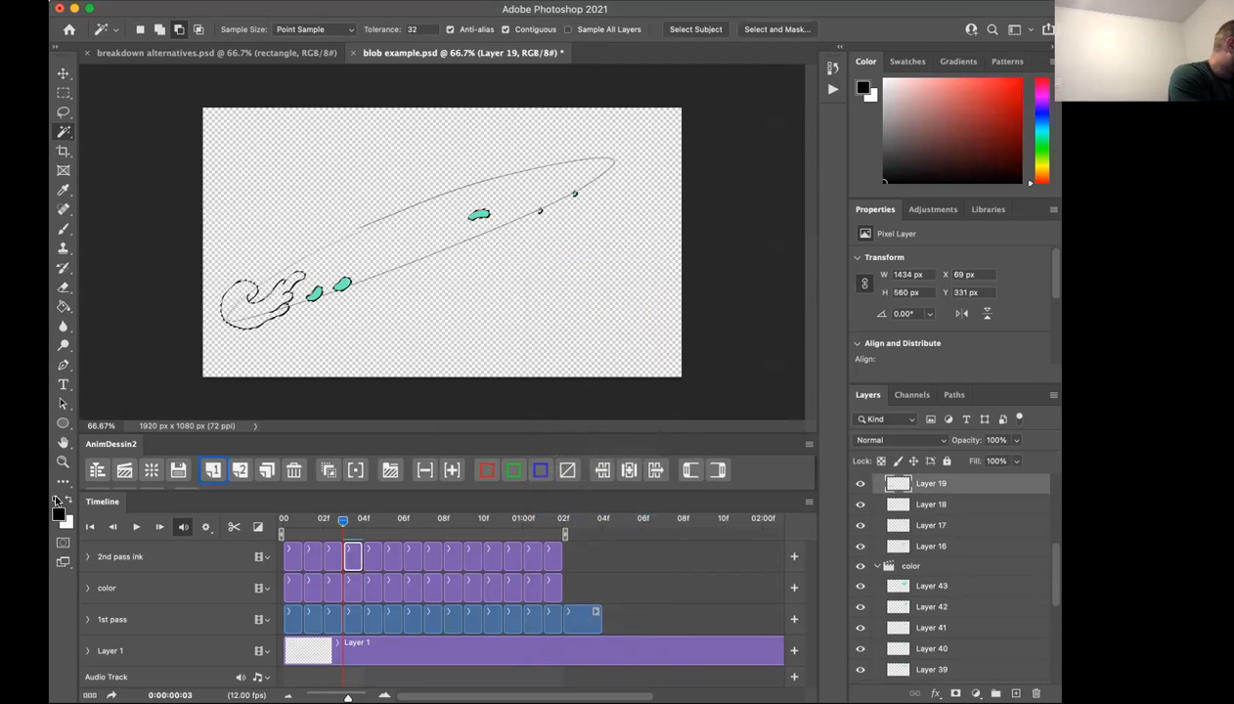
Sample the droplets' mint green and fill the selected blob on the color group's frame at 0:00:00:03, then deselect.
key(i)
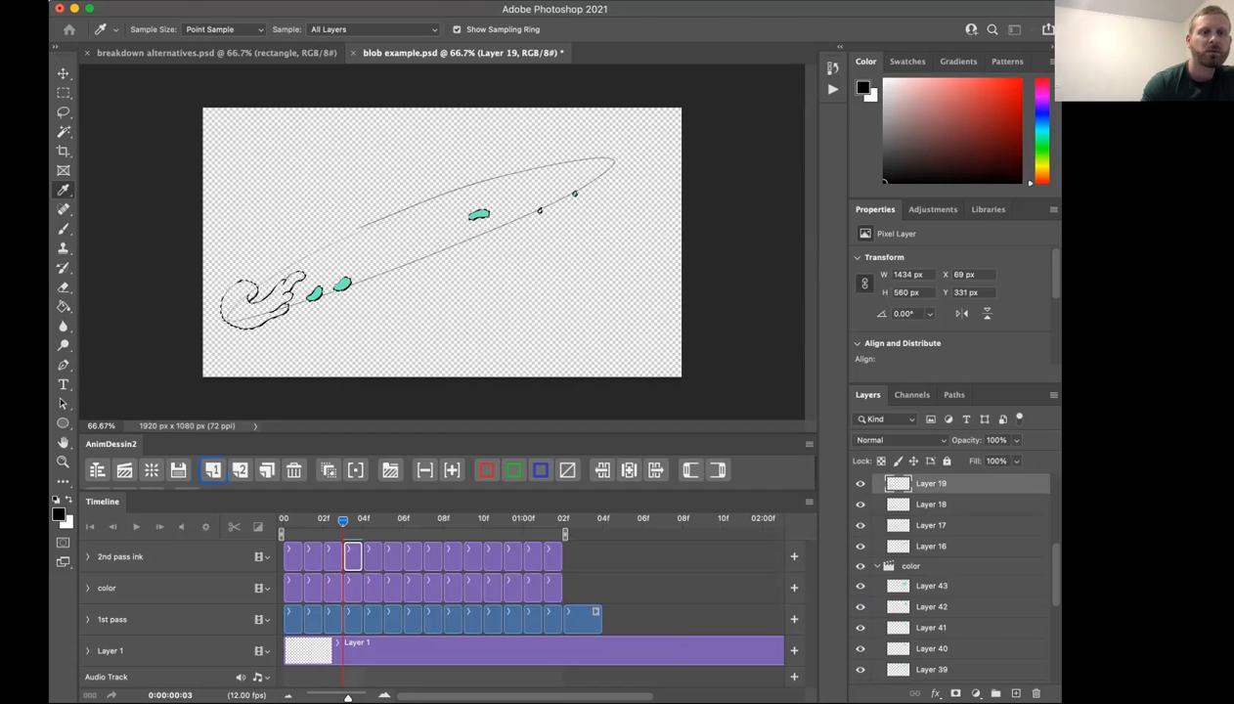
click(478, 214)
click(64, 308)
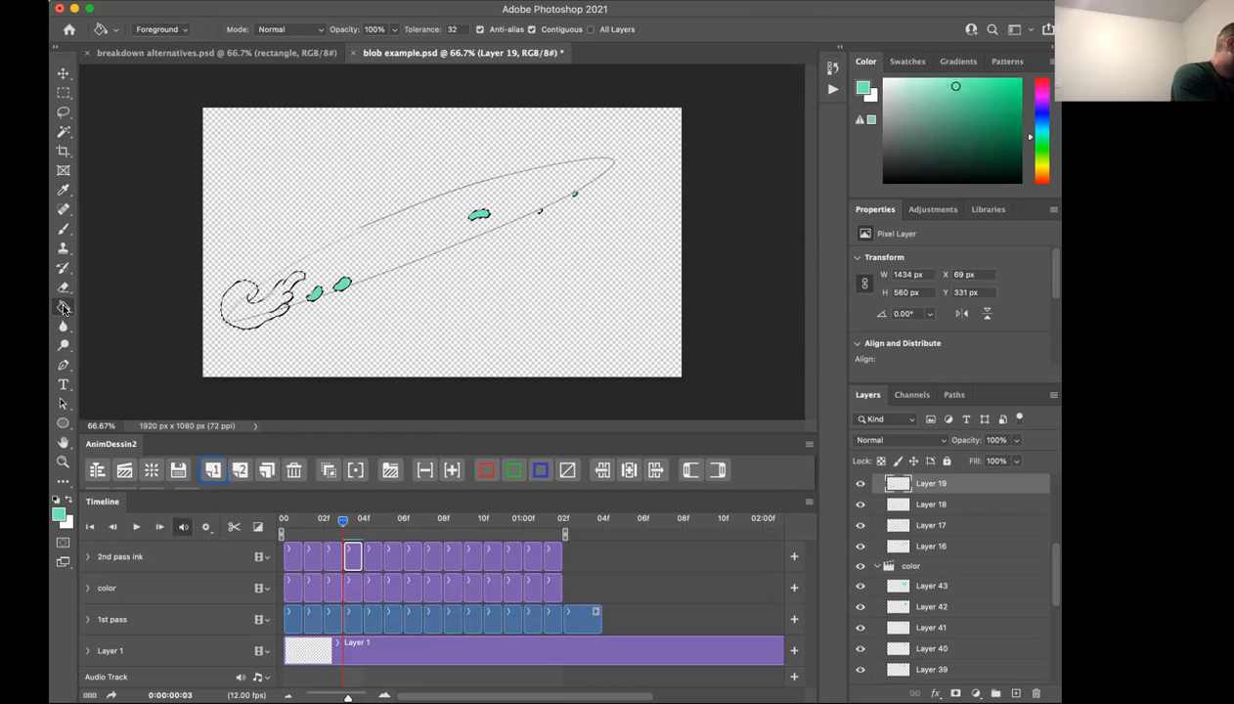
click(354, 591)
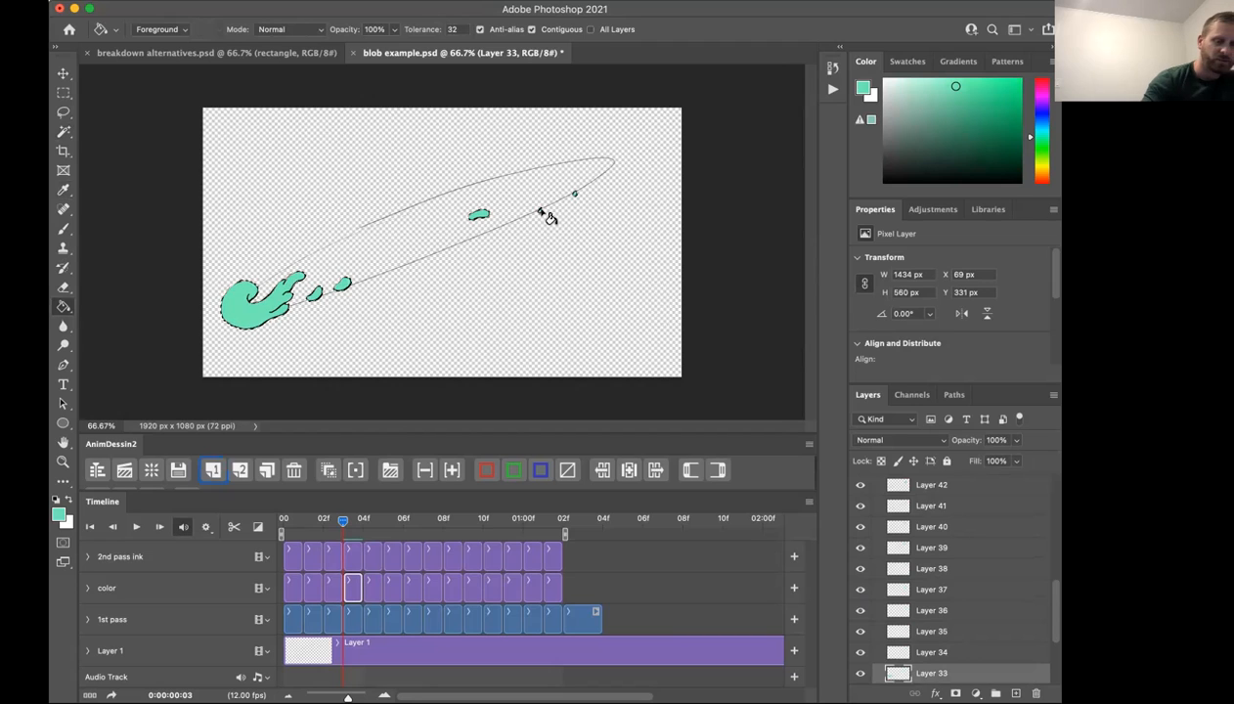
On frame 0:00:00:04 of 2nd pass ink, select the empty area outside the outlines with the Magic Wand, then activate the matching color frame.
drag(342, 520, 364, 519)
click(371, 557)
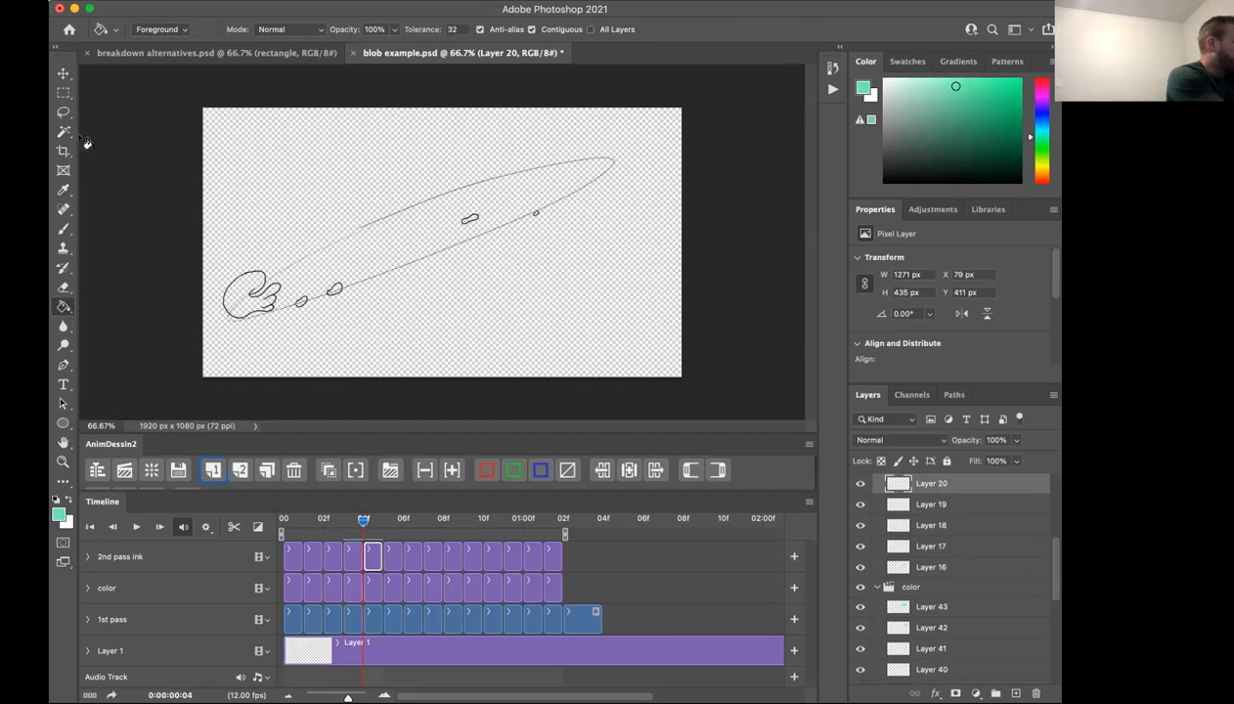
key(w)
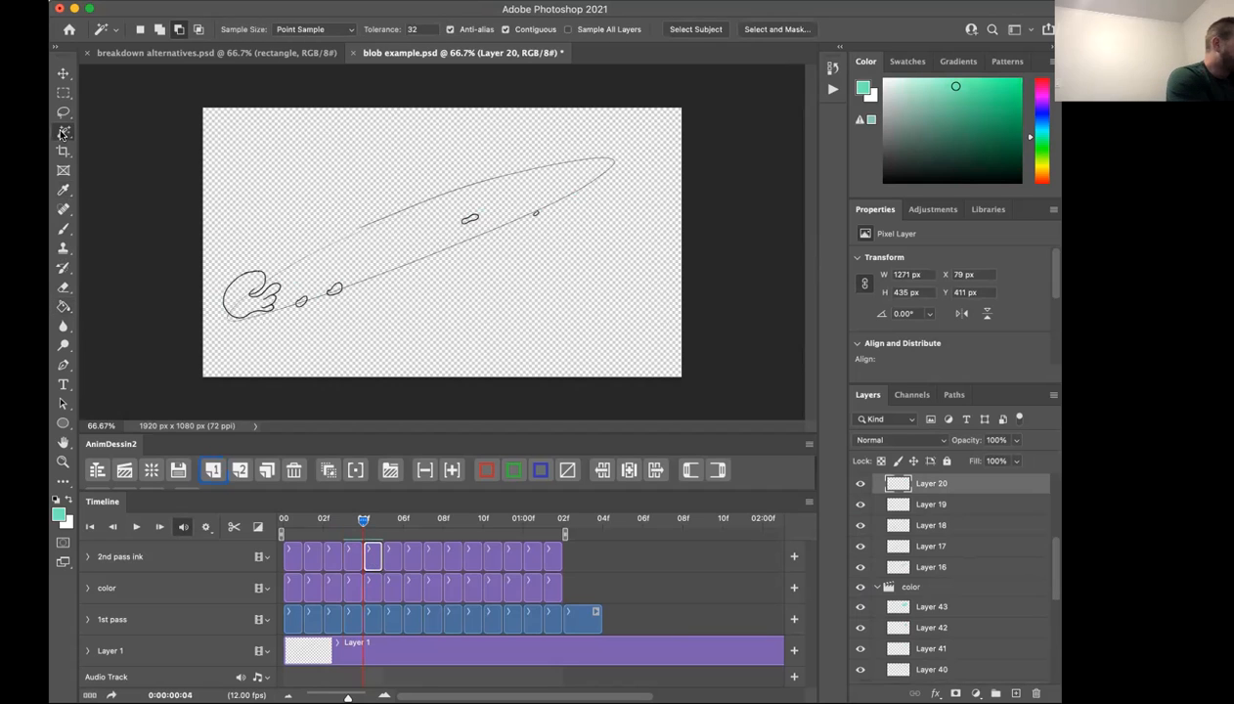
click(572, 335)
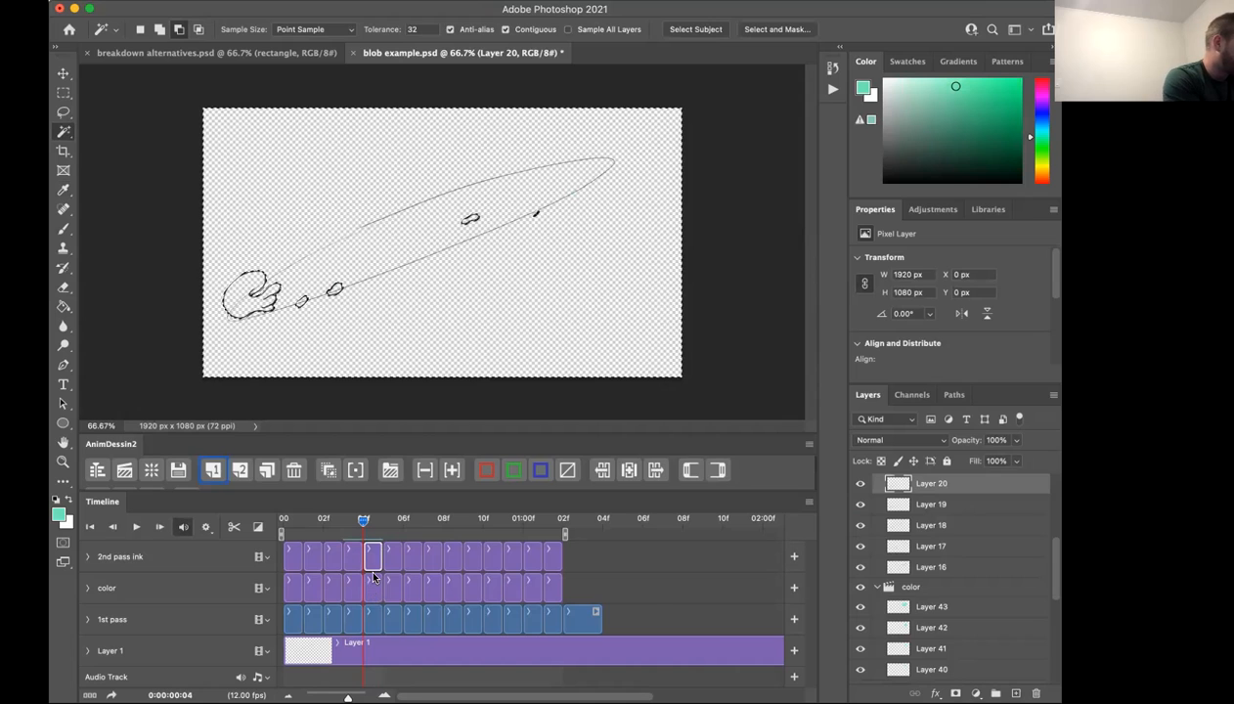
right_click(587, 260)
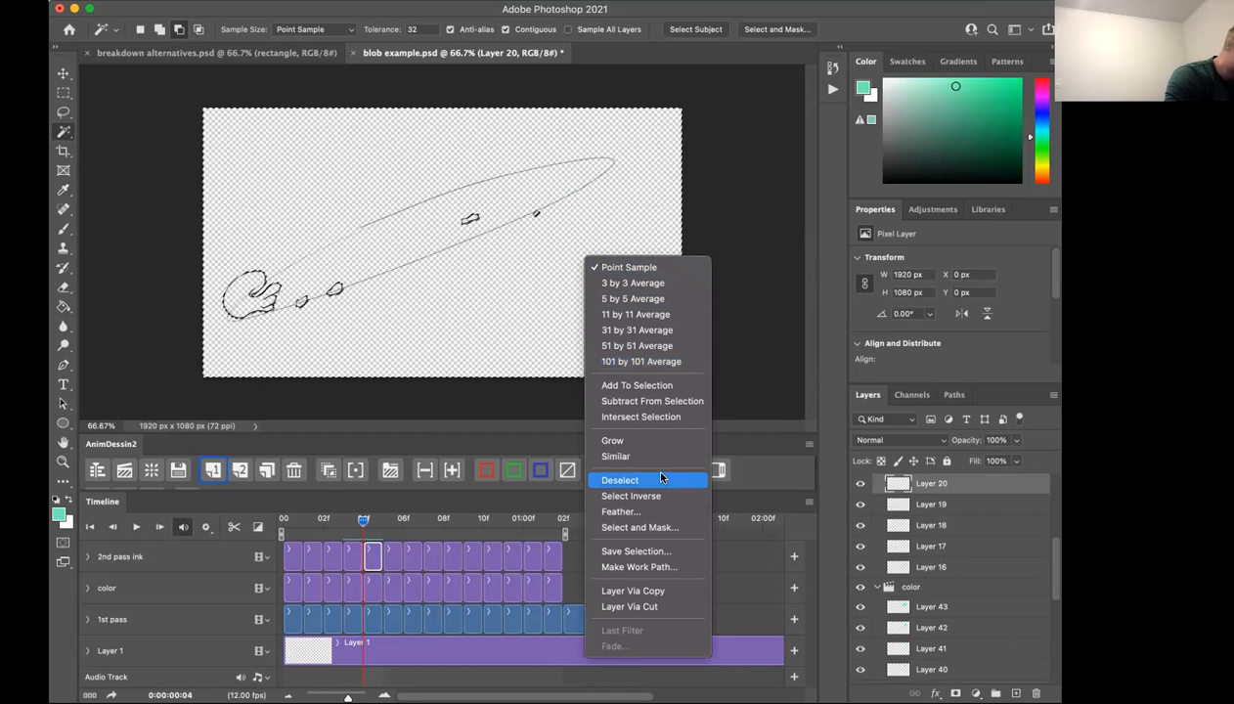
click(334, 381)
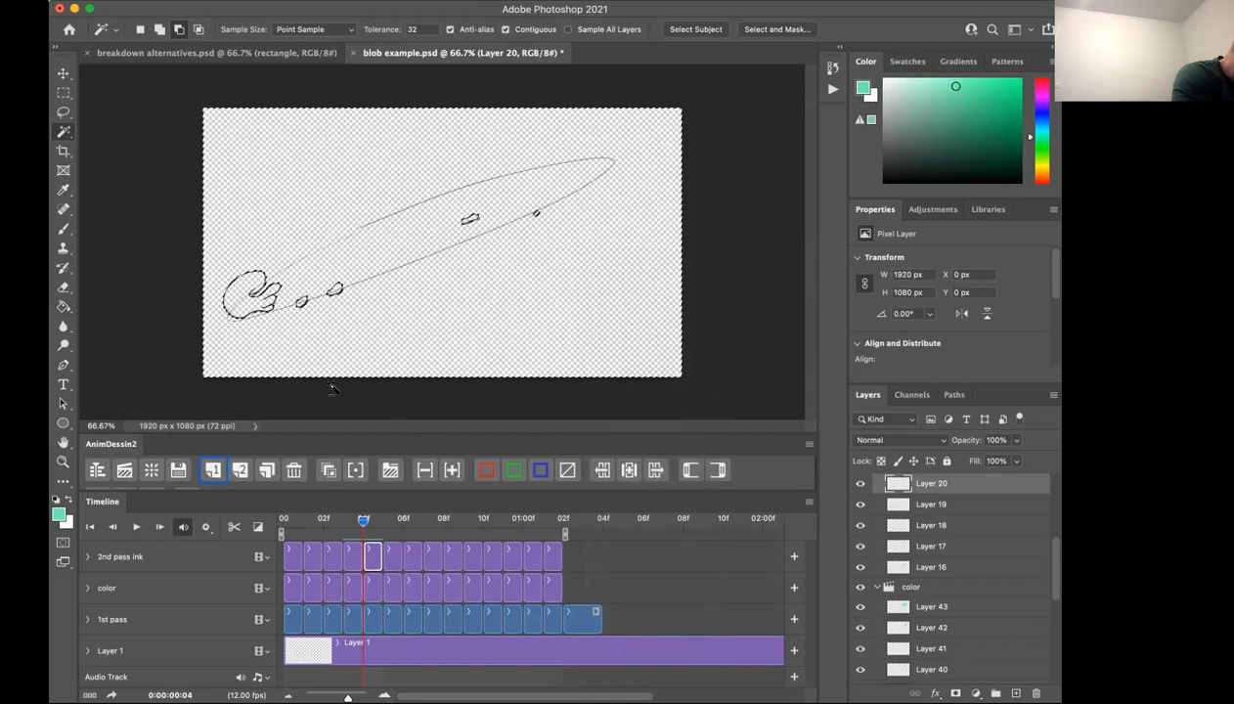
click(376, 587)
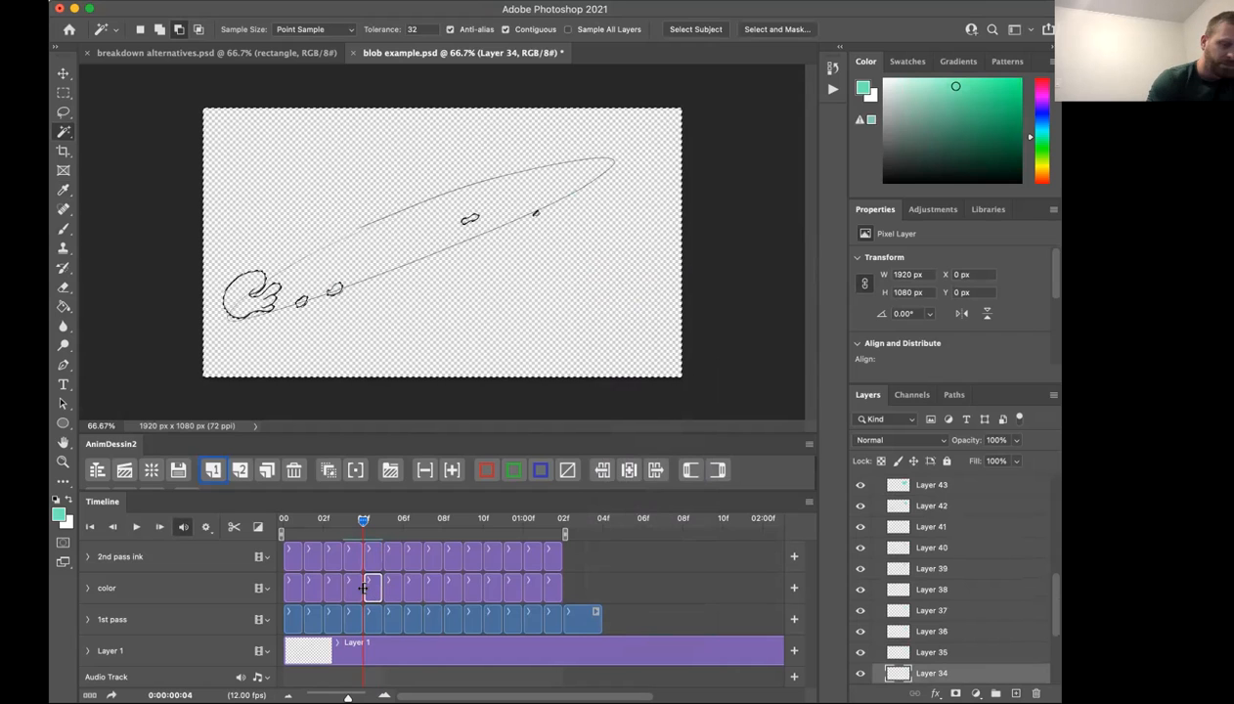
Try filling the uninverted selection with mint green on the color group's frame at 0:00:00:04, then undo the fill.
key(g)
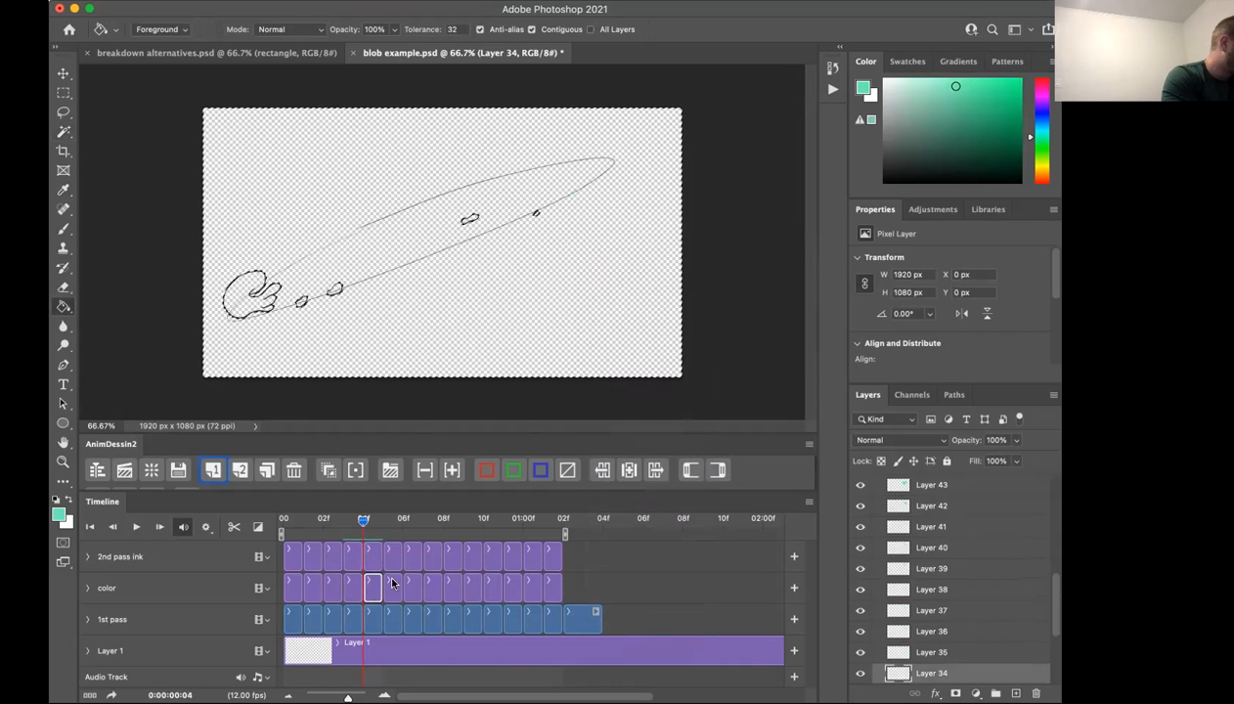
click(244, 305)
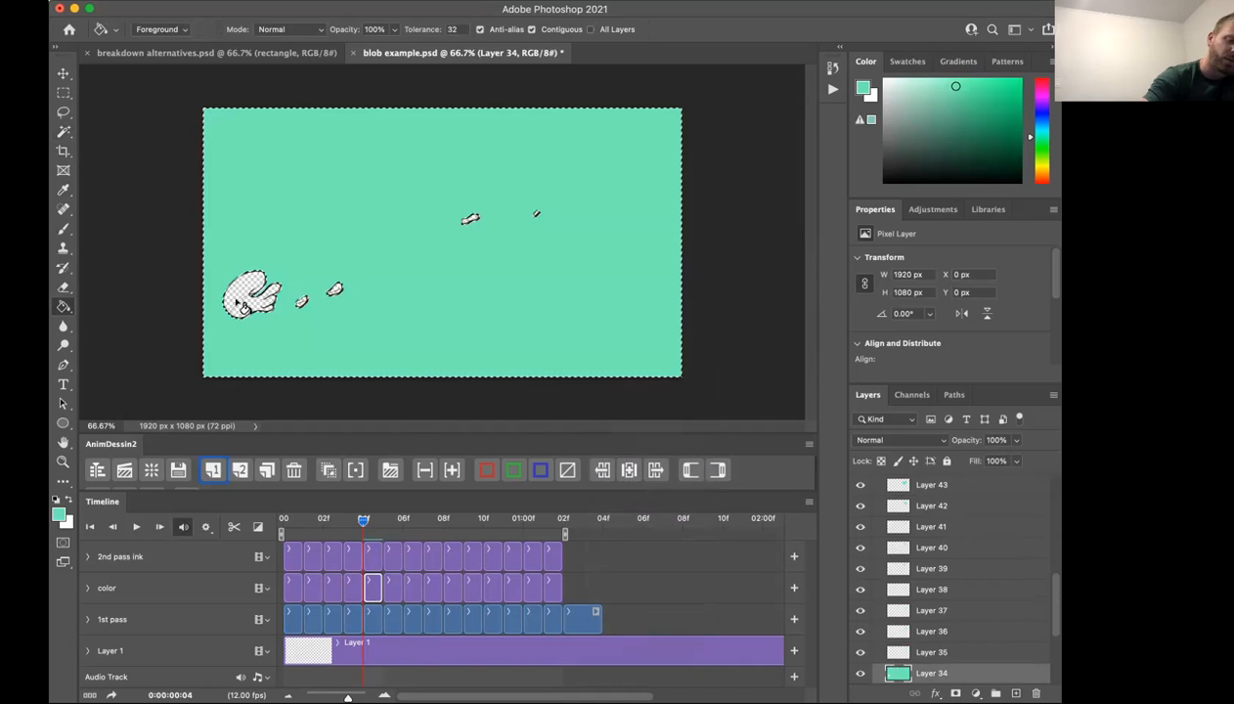
key(super+z)
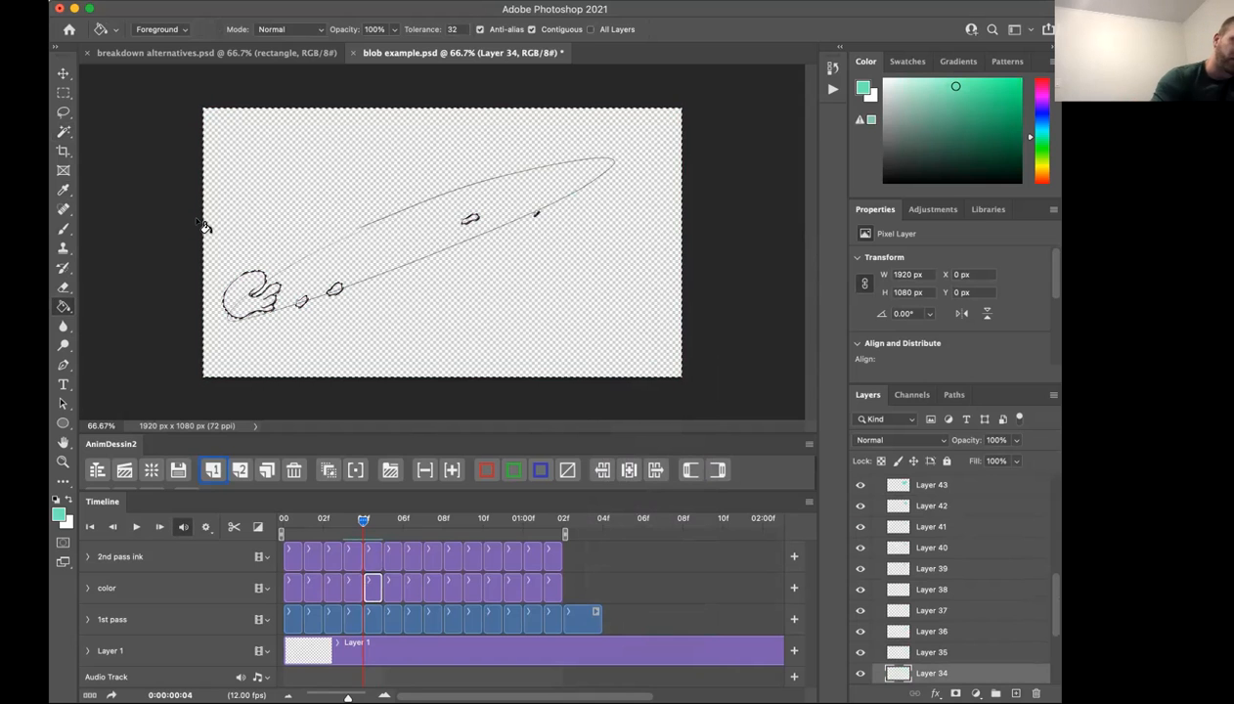
Invert the selection and fill the blob and droplets with mint green on the color group's frame at 0:00:00:04.
right_click(584, 272)
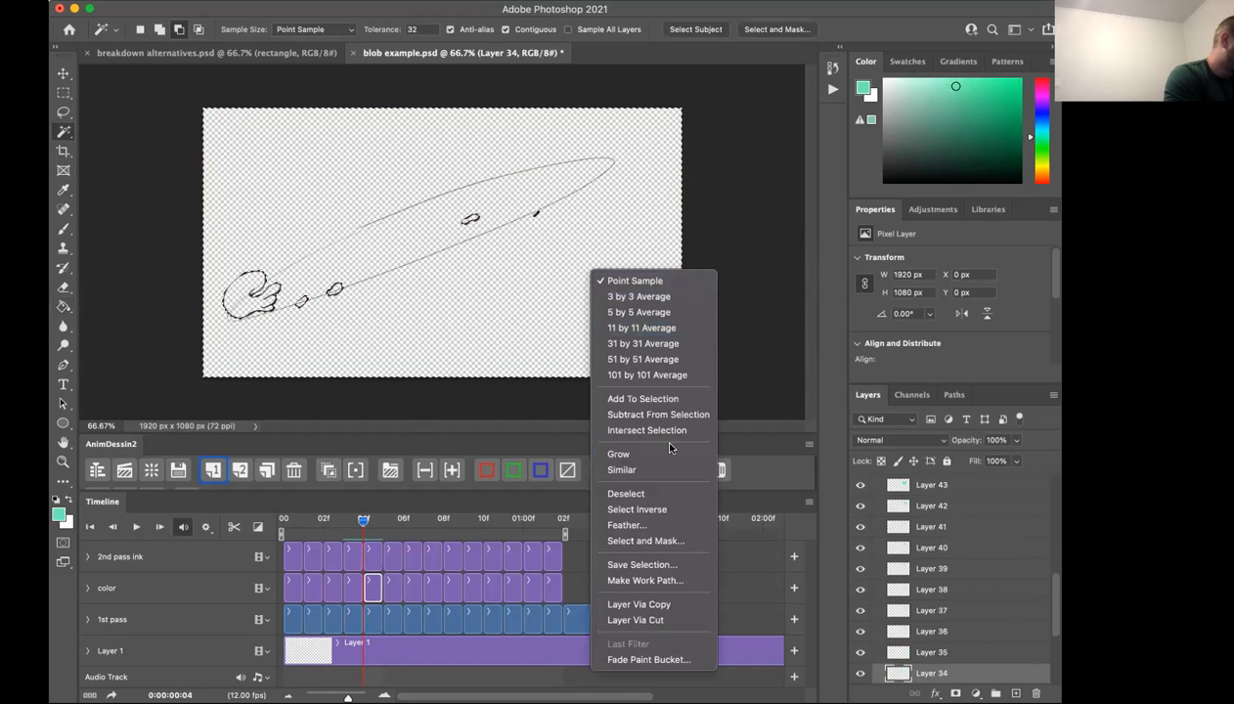
click(662, 508)
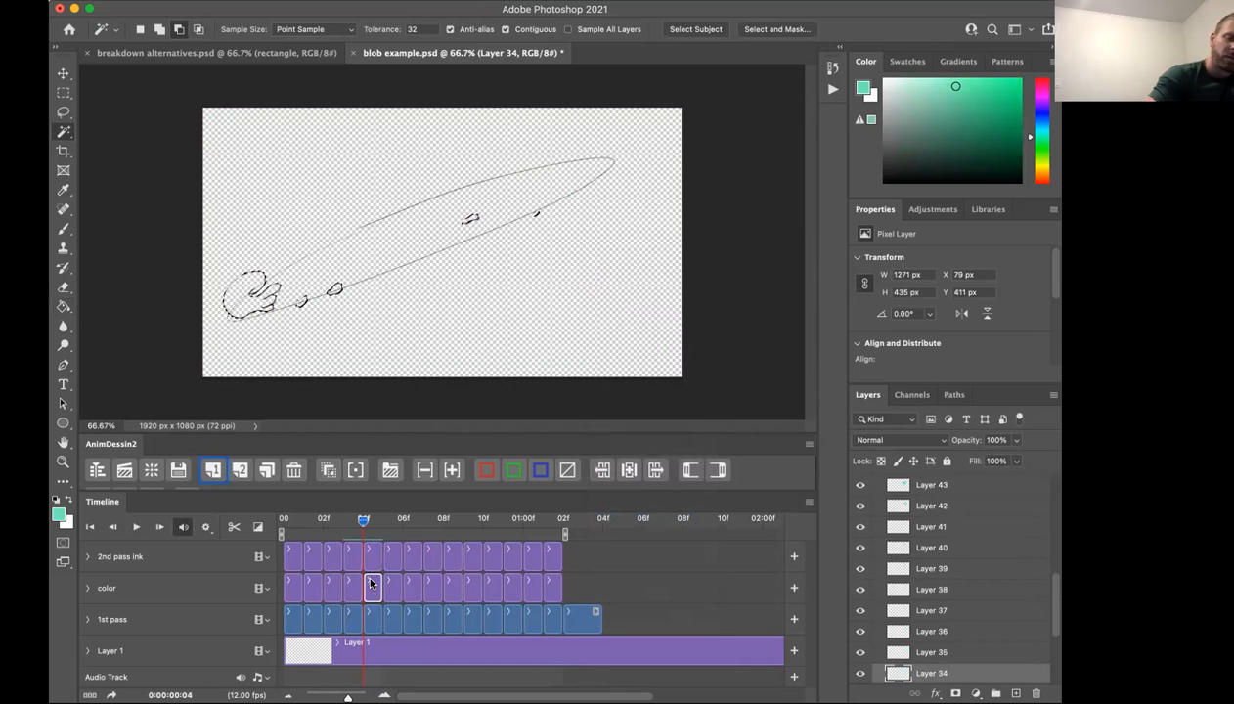
key(g)
click(247, 304)
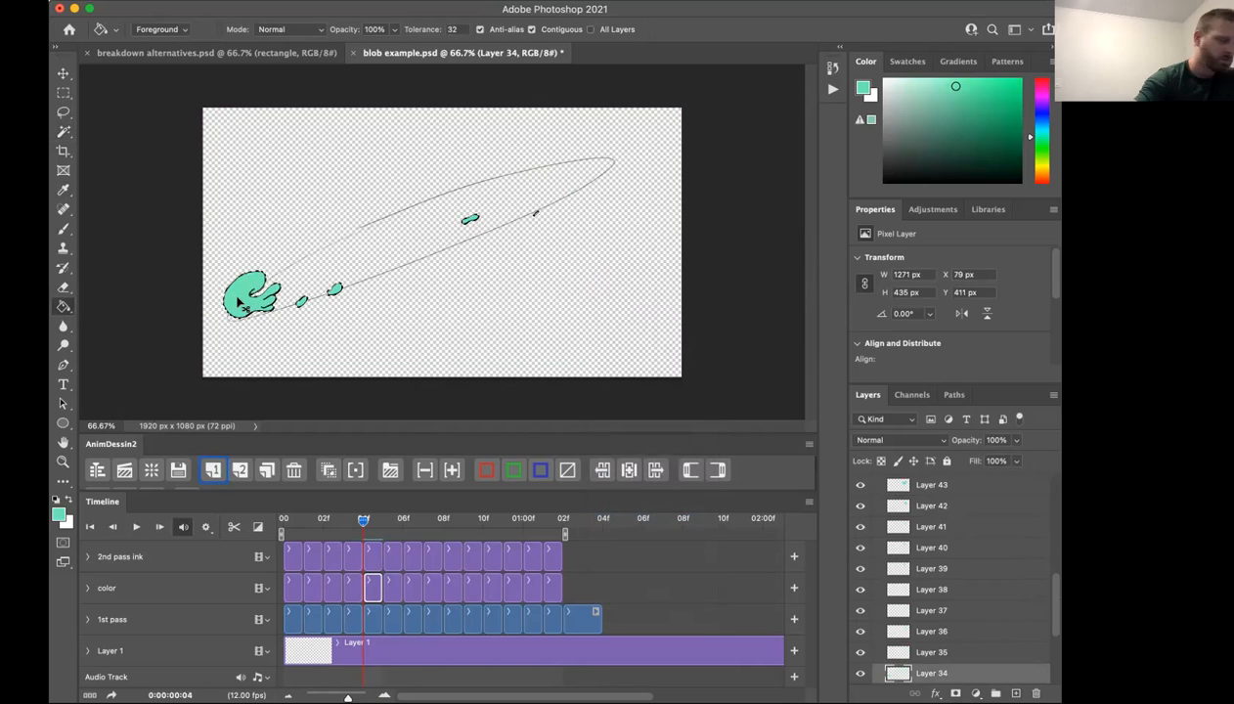
Deselect and paint the small unfilled droplet mint green with the Brush on the color group's frame at 0:00:00:04.
key(super+equal)
key(super+equal)
drag(588, 425, 618, 425)
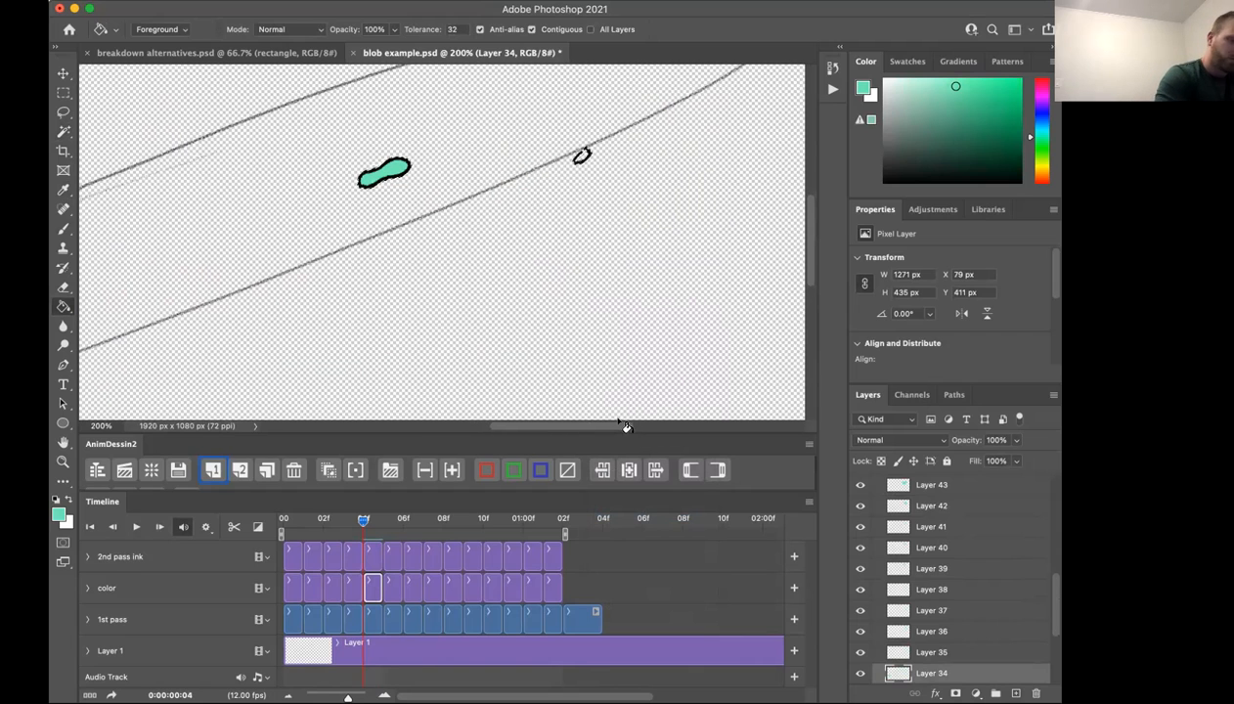
click(64, 228)
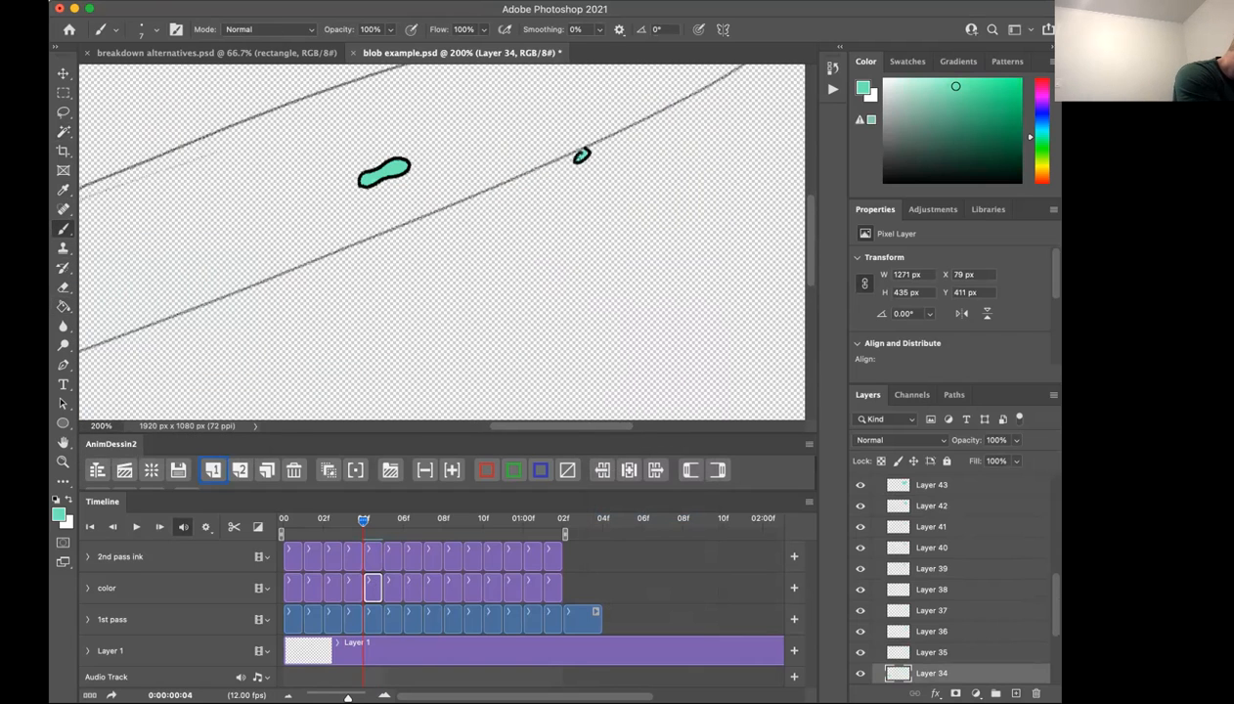
On frame 0:00:00:05 of 2nd pass ink, select the empty area outside the outlines with the Magic Wand and invert the selection.
click(369, 521)
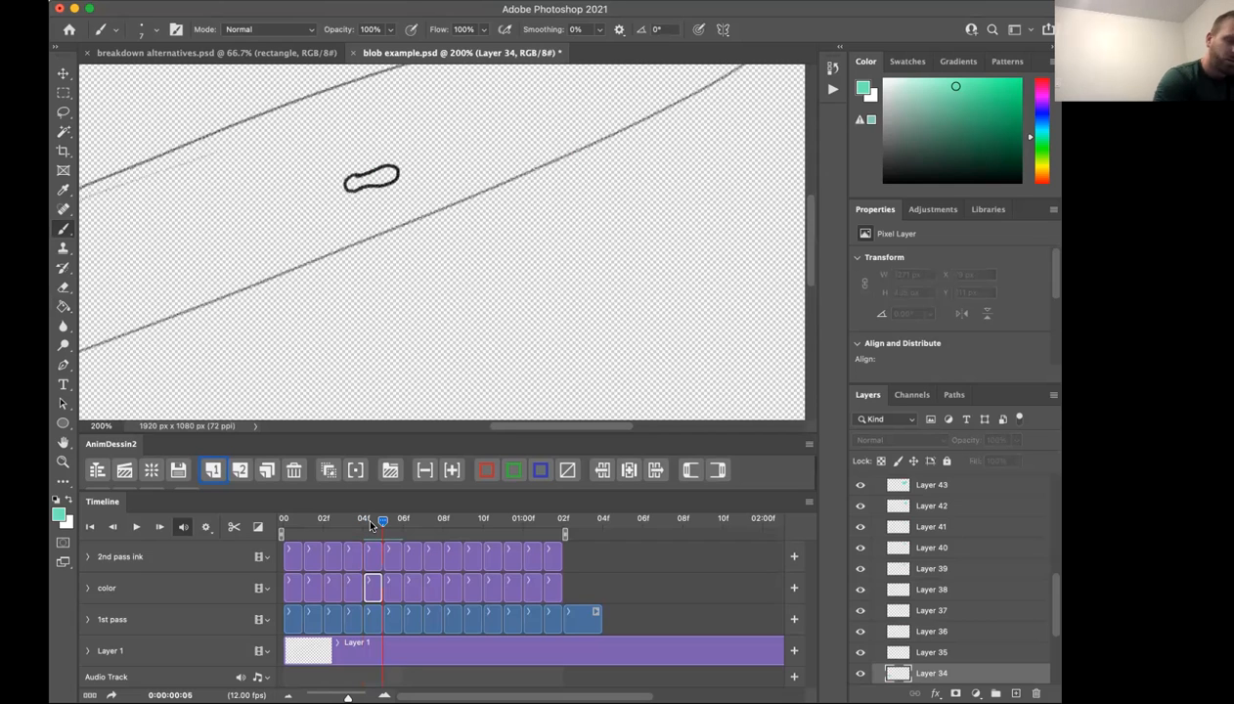
key(super+minus)
key(super+minus)
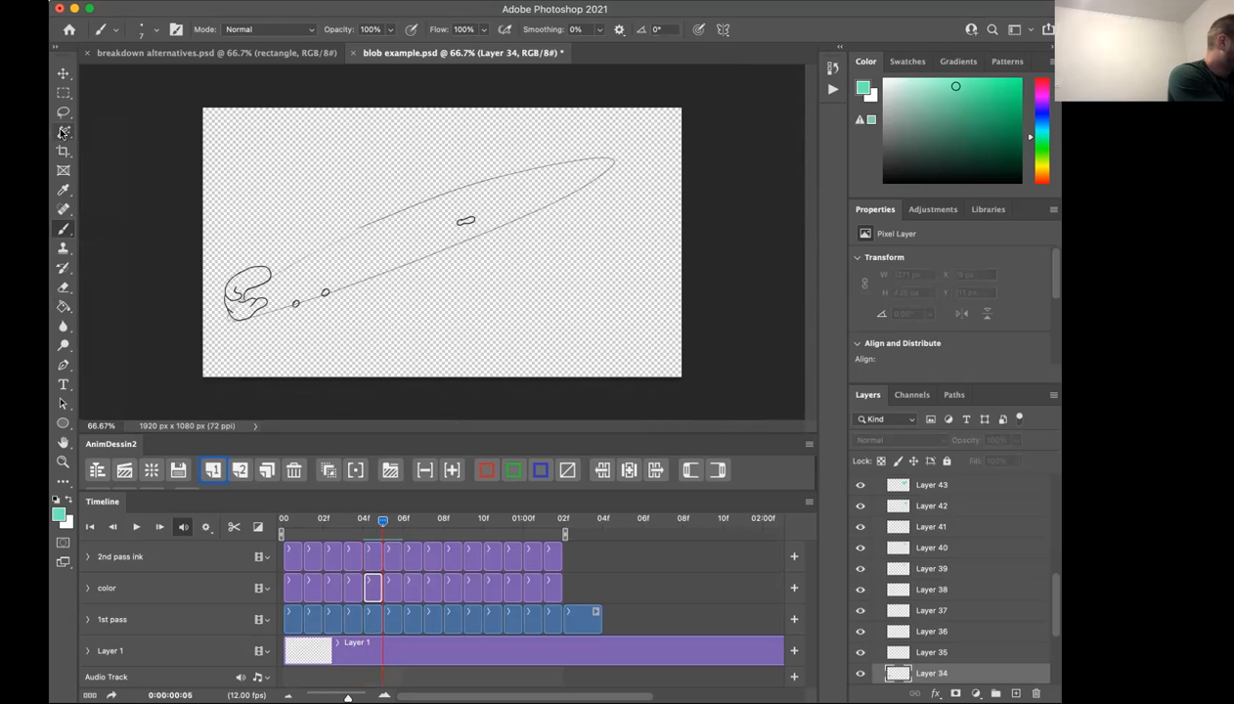
click(62, 131)
click(392, 554)
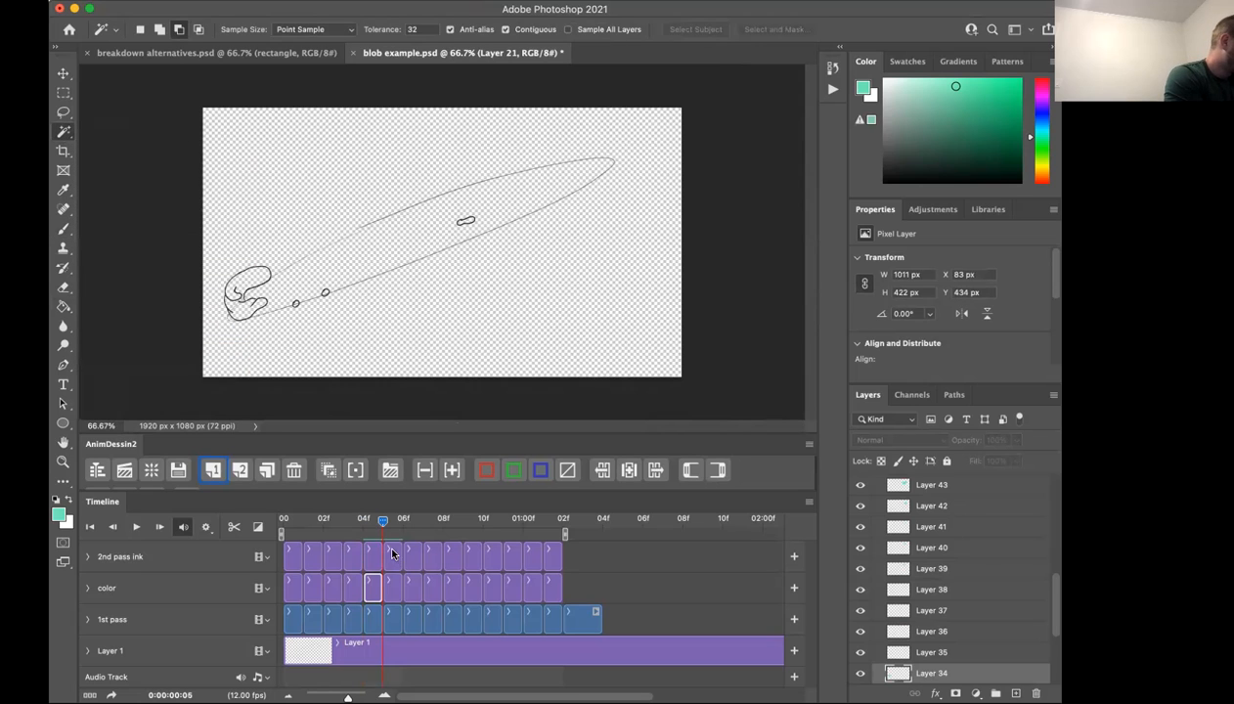
click(495, 323)
right_click(543, 248)
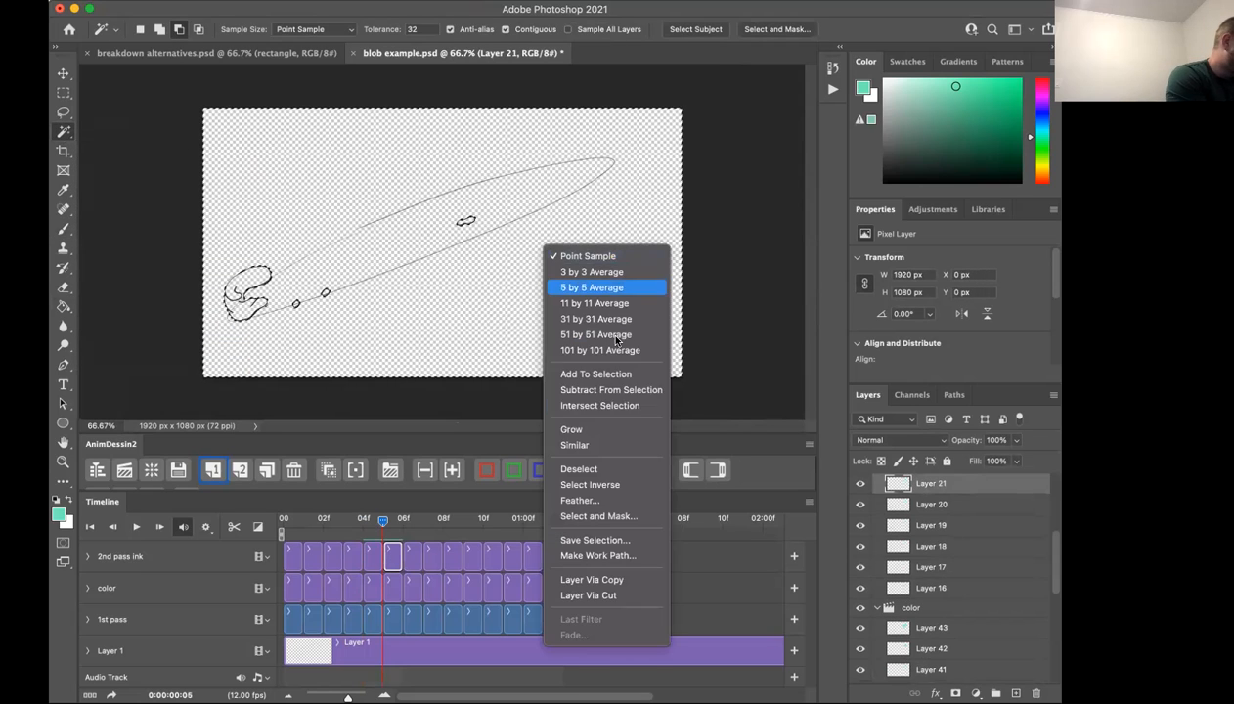
click(625, 483)
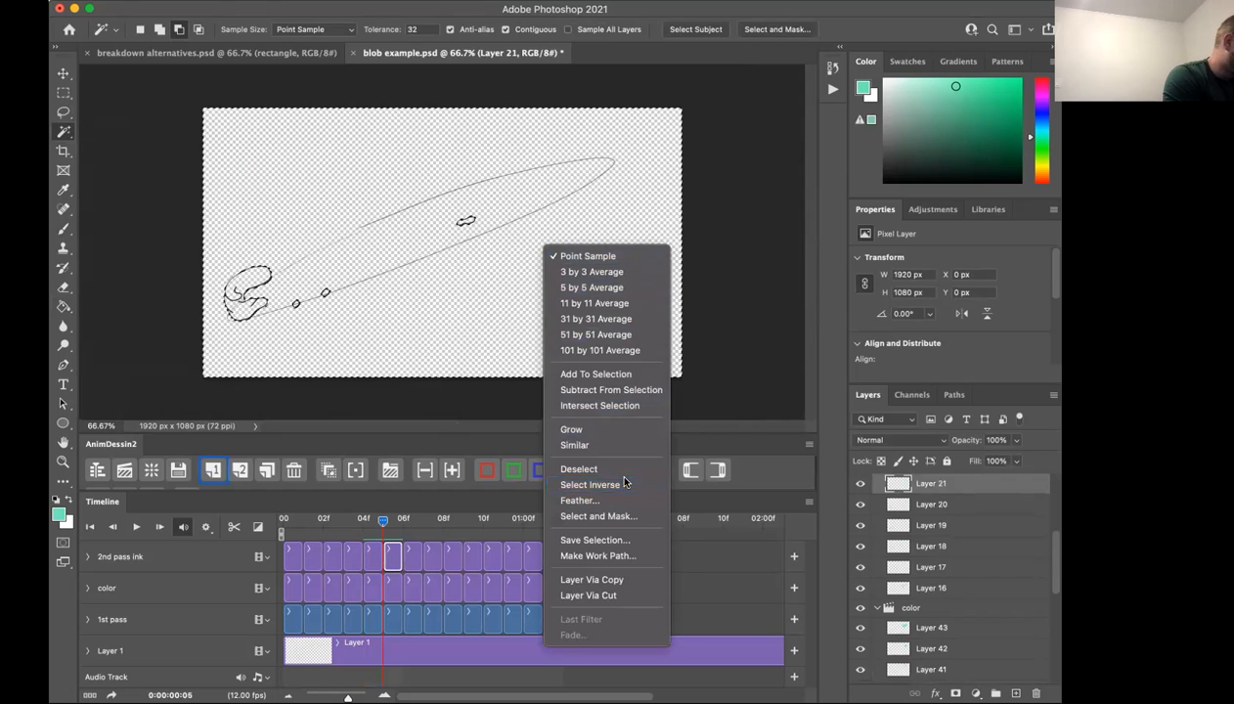
Fill the selected blob and droplets with mint green on the color group's frame at 0:00:00:05, then deselect.
click(388, 588)
key(g)
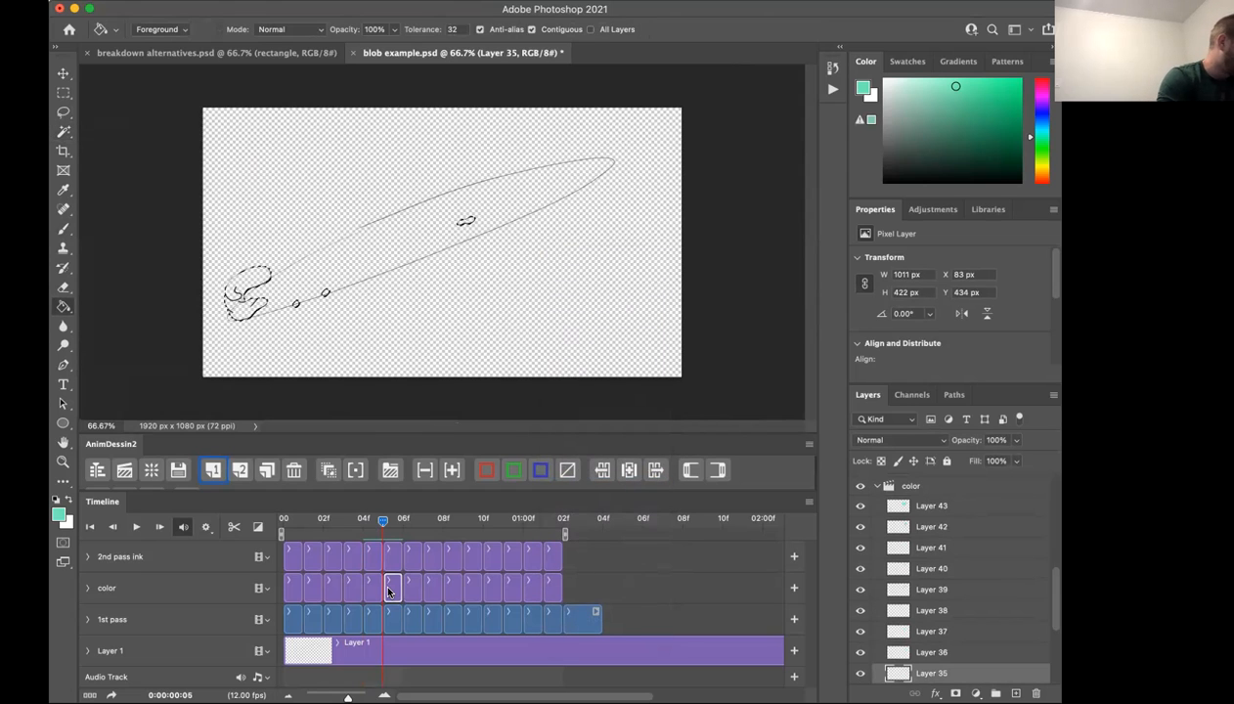
click(262, 311)
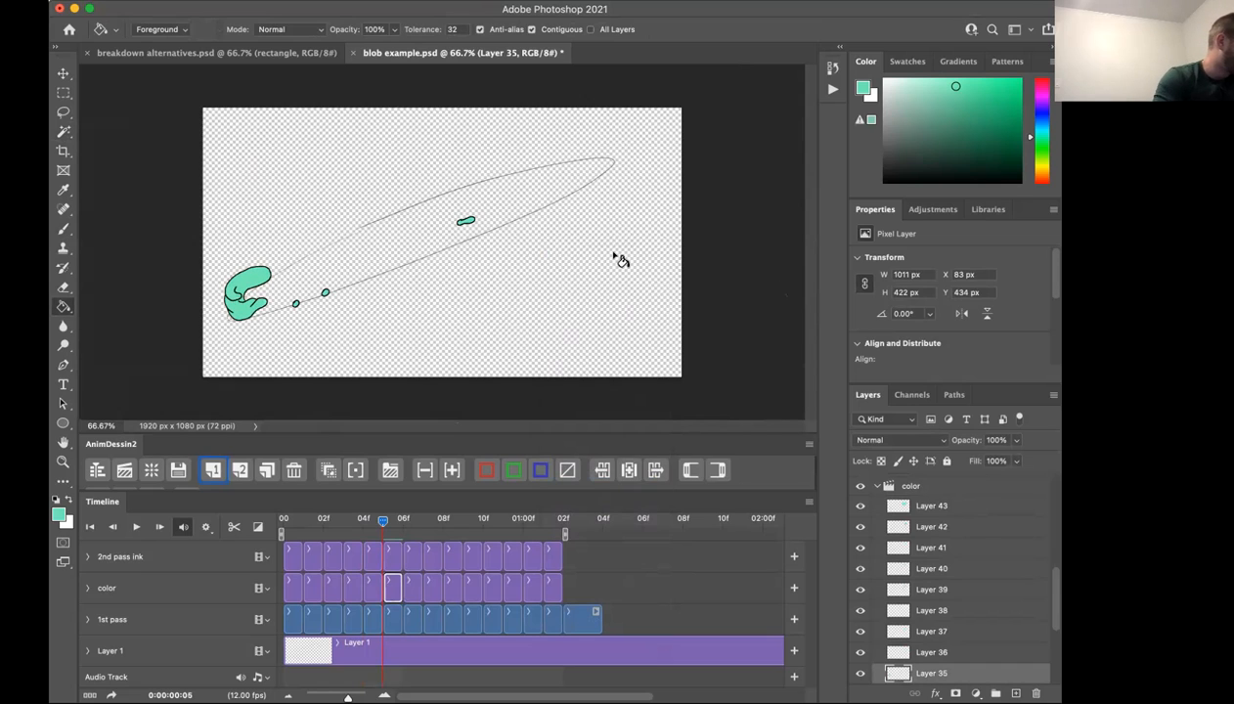
On frame 0:00:00:06 of 2nd pass ink, select the empty area outside the outlines with the Magic Wand and invert the selection.
drag(383, 517, 404, 518)
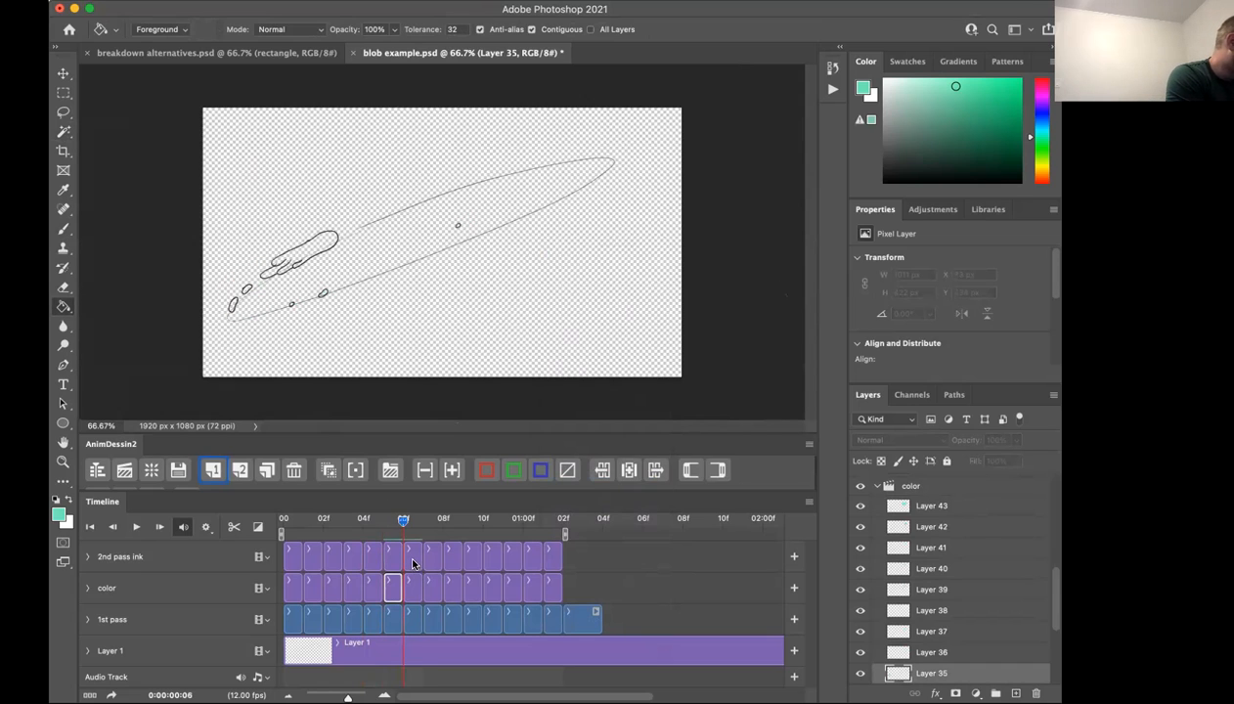
click(410, 557)
key(w)
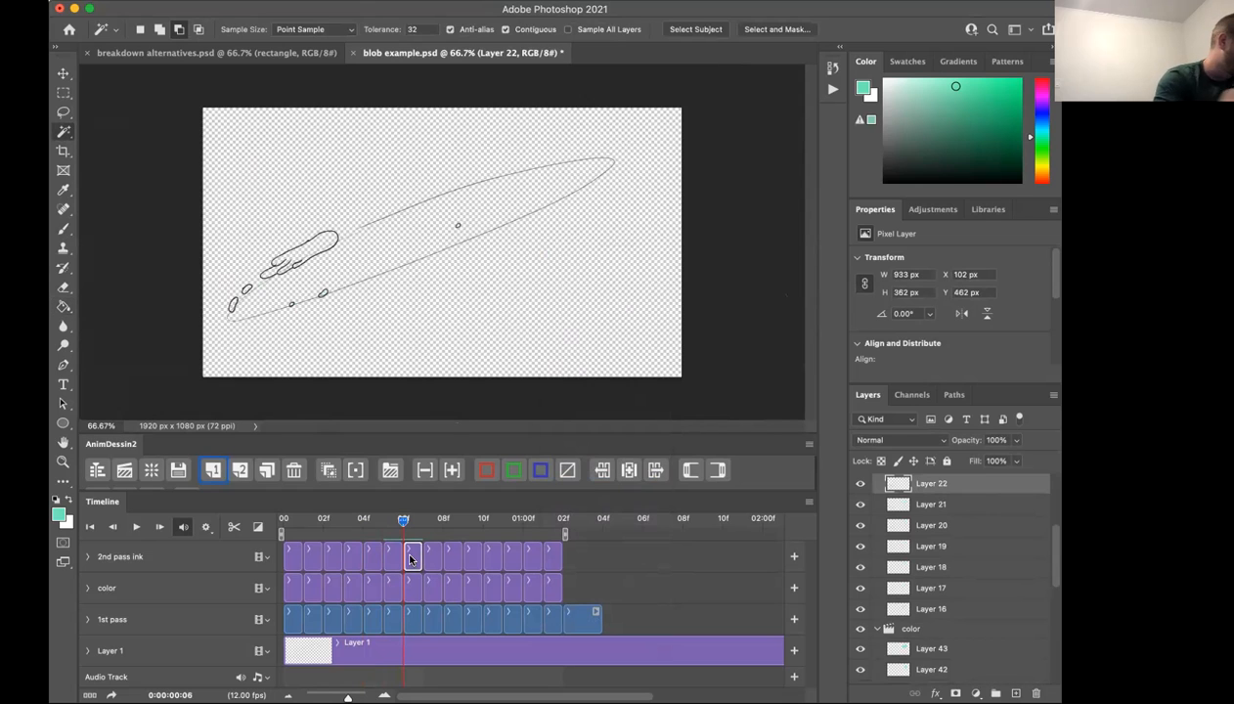
click(504, 287)
right_click(514, 276)
click(587, 512)
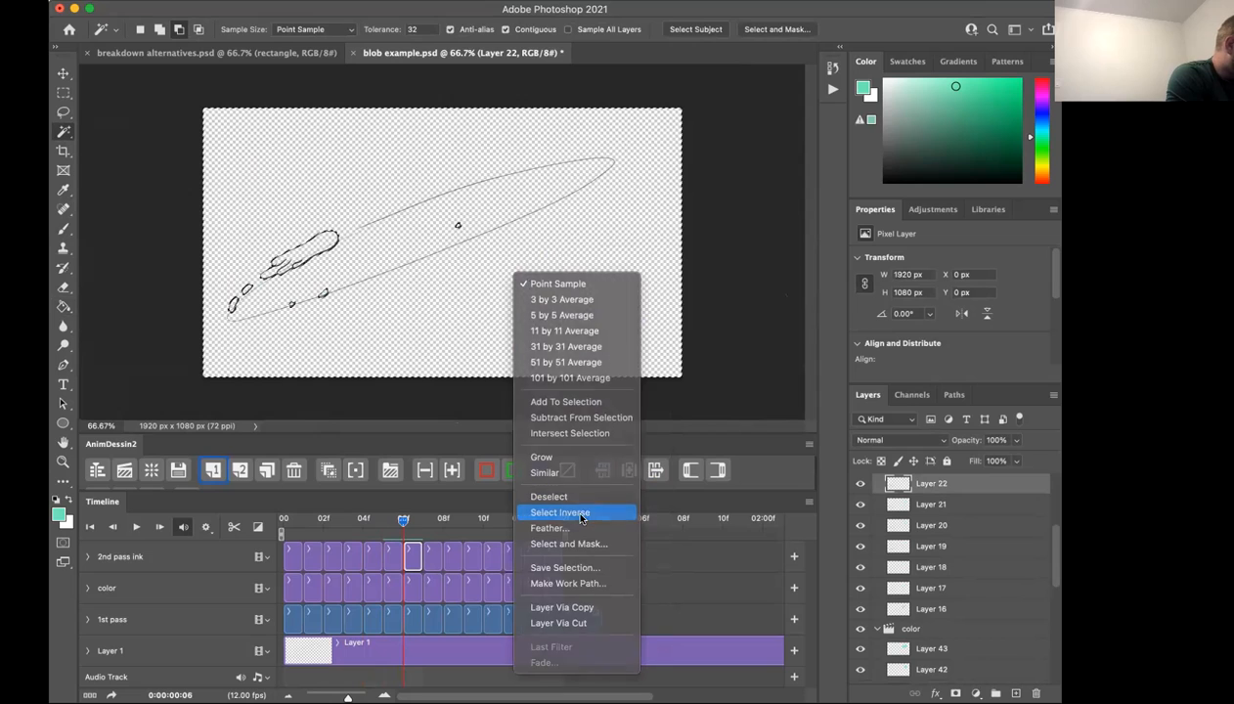
Fill the selected blob and droplets with mint green on the color group's frame at 0:00:00:06, then deselect.
click(410, 586)
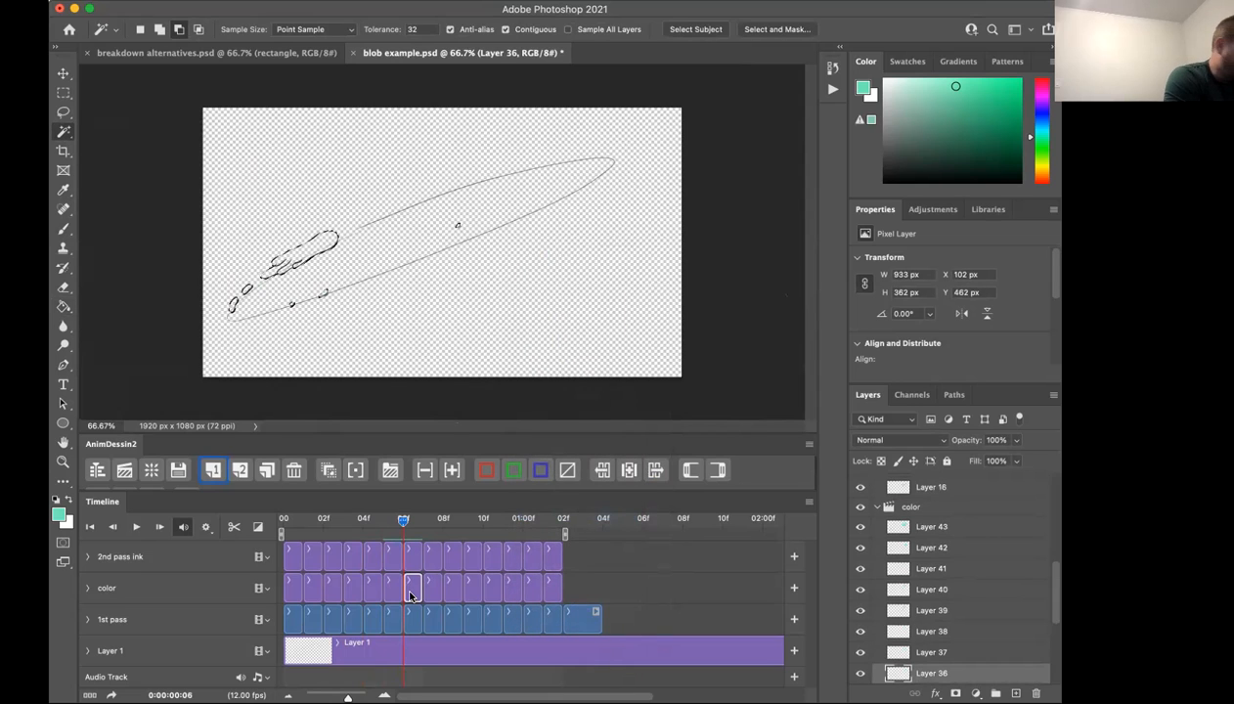
key(g)
click(333, 244)
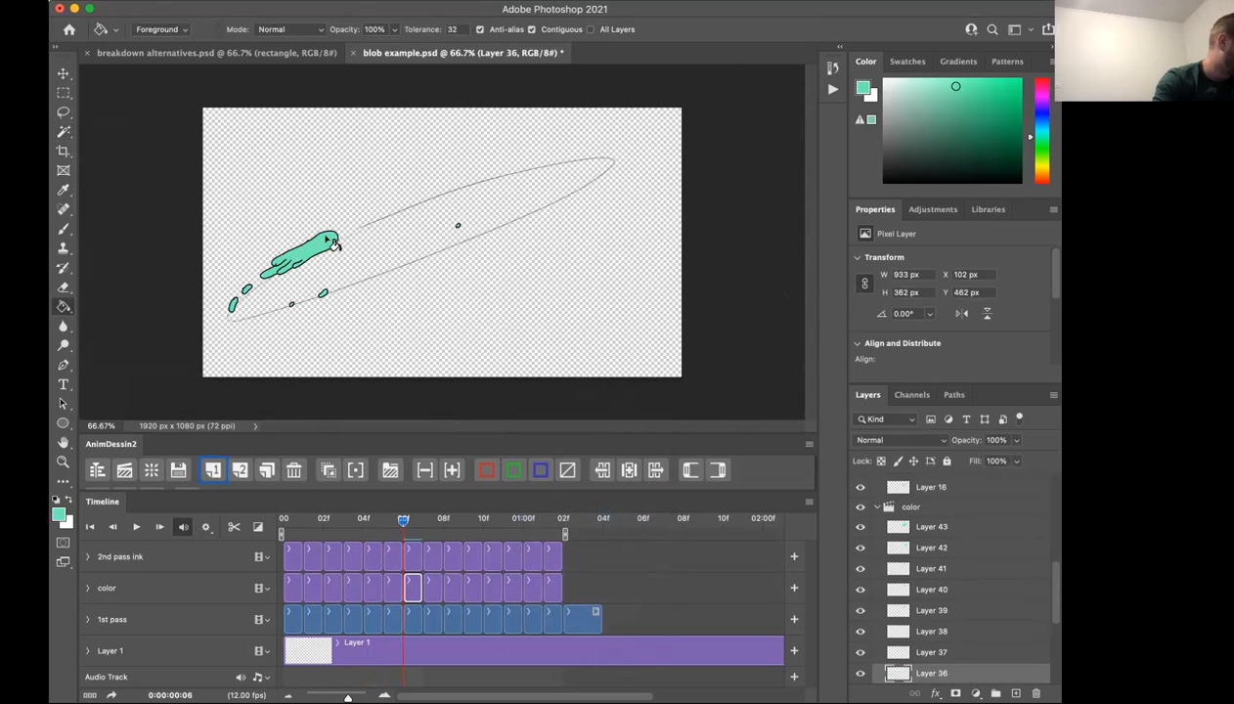
On frame 0:00:00:07 of 2nd pass ink, select the empty area outside the outlines with the Magic Wand and invert the selection.
drag(403, 518, 422, 518)
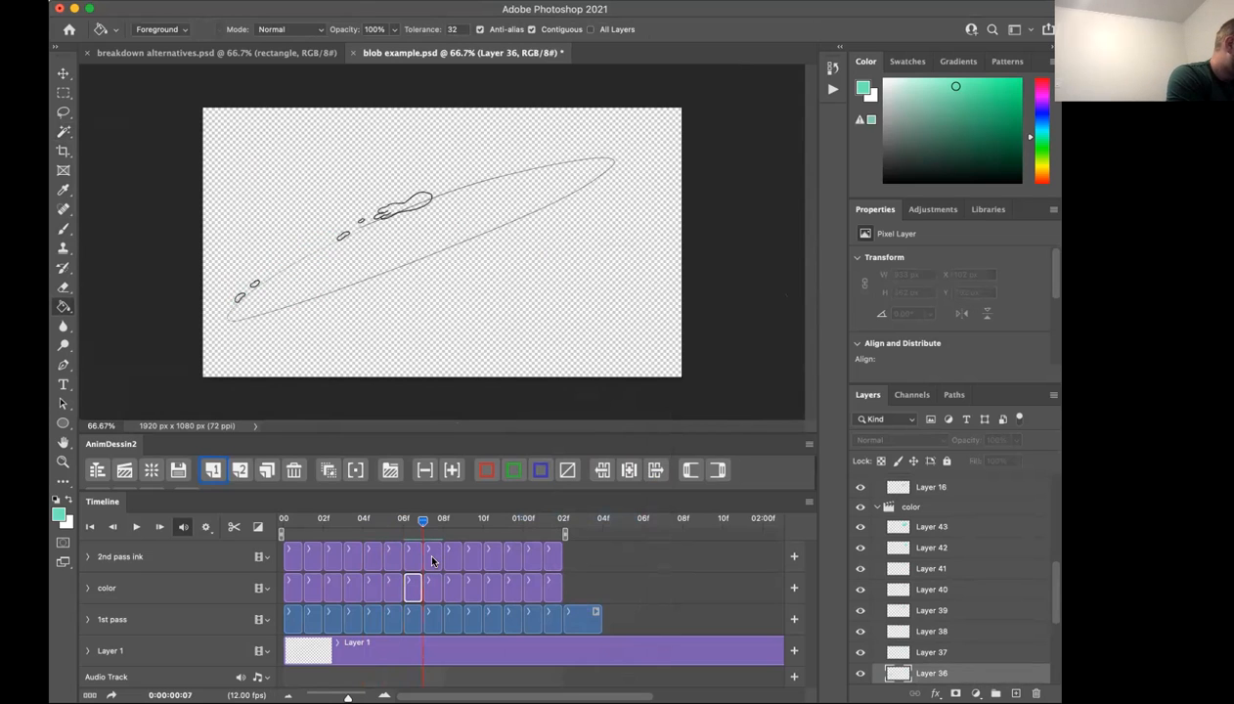
click(426, 548)
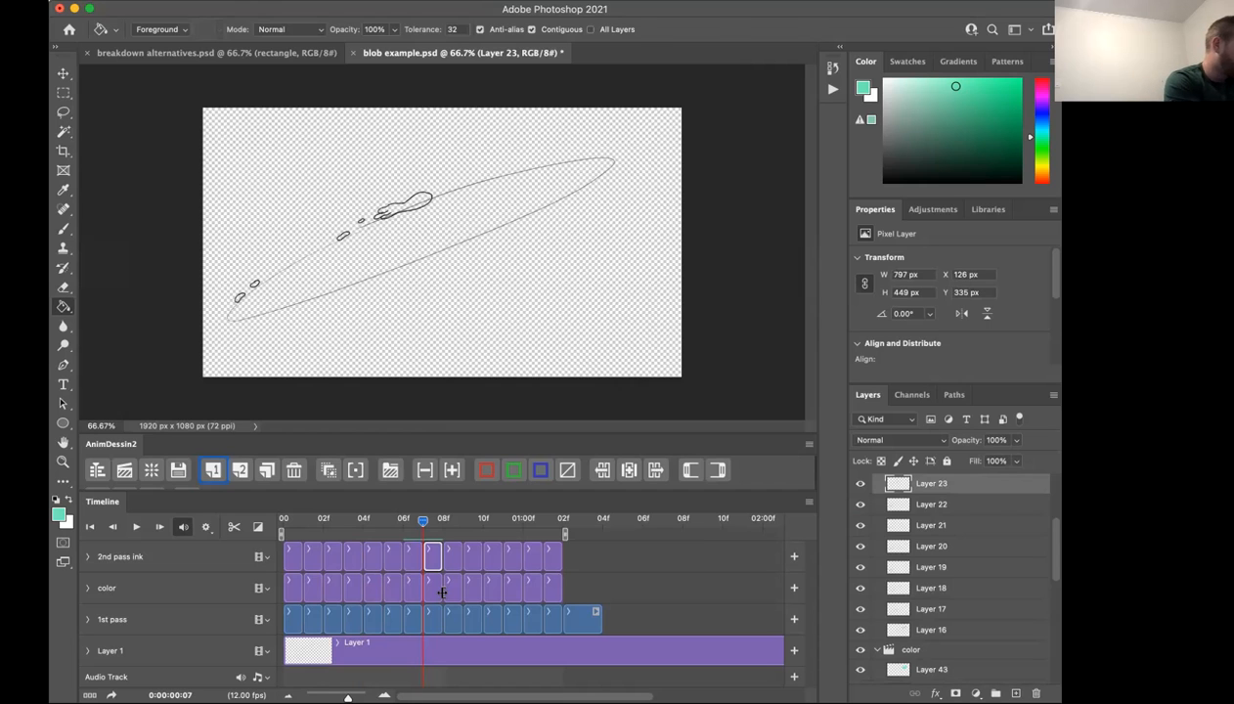
key(w)
click(555, 288)
right_click(579, 252)
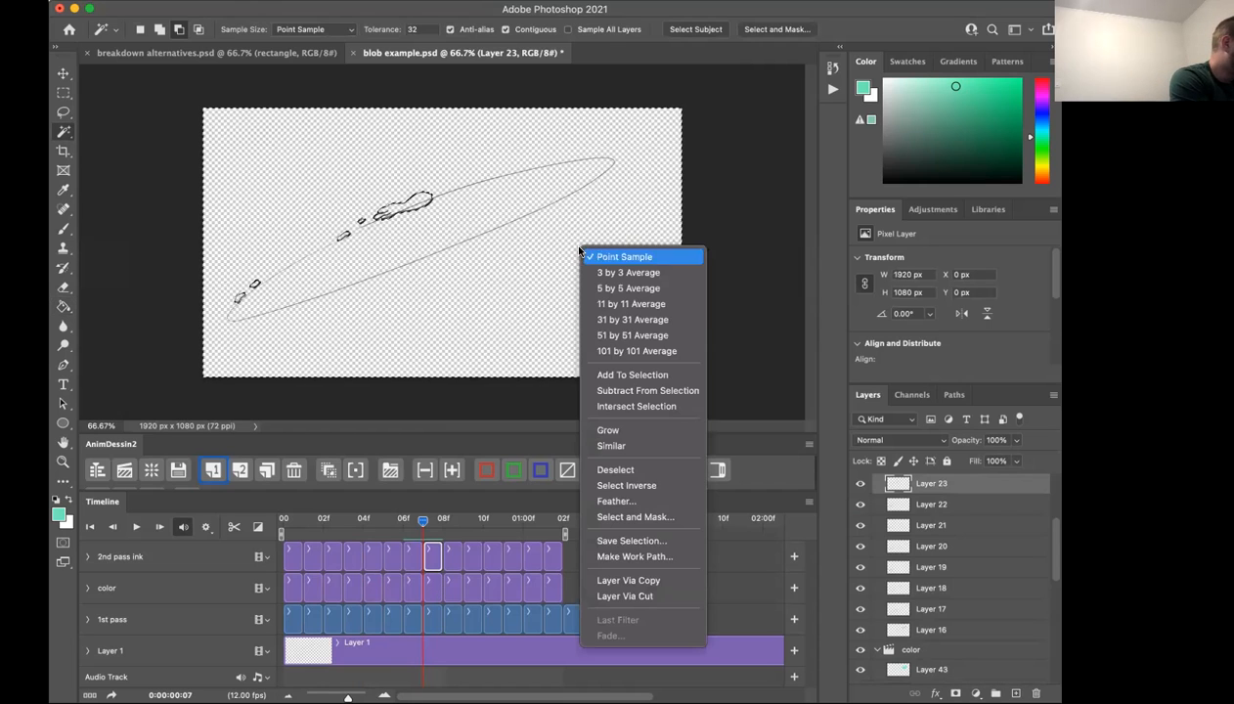
click(647, 485)
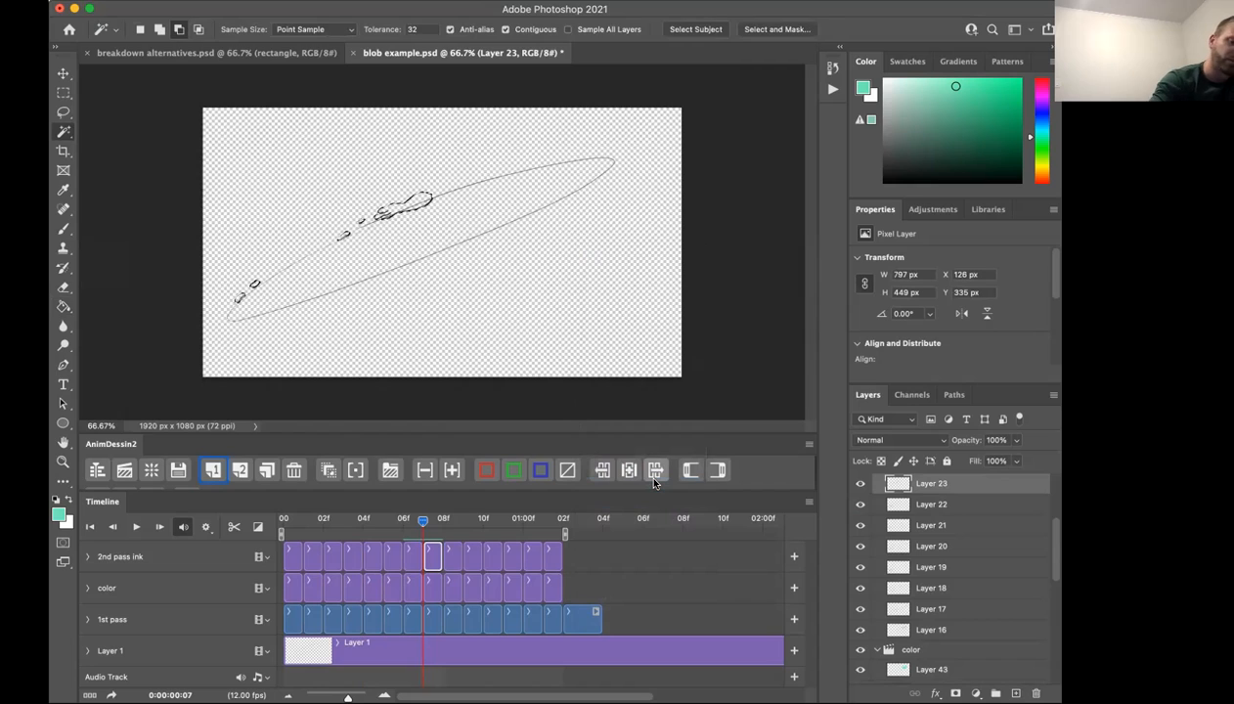
Fill the selected blob and droplets with mint green on the color group's frame at 0:00:00:07, then deselect.
key(g)
click(432, 588)
click(427, 205)
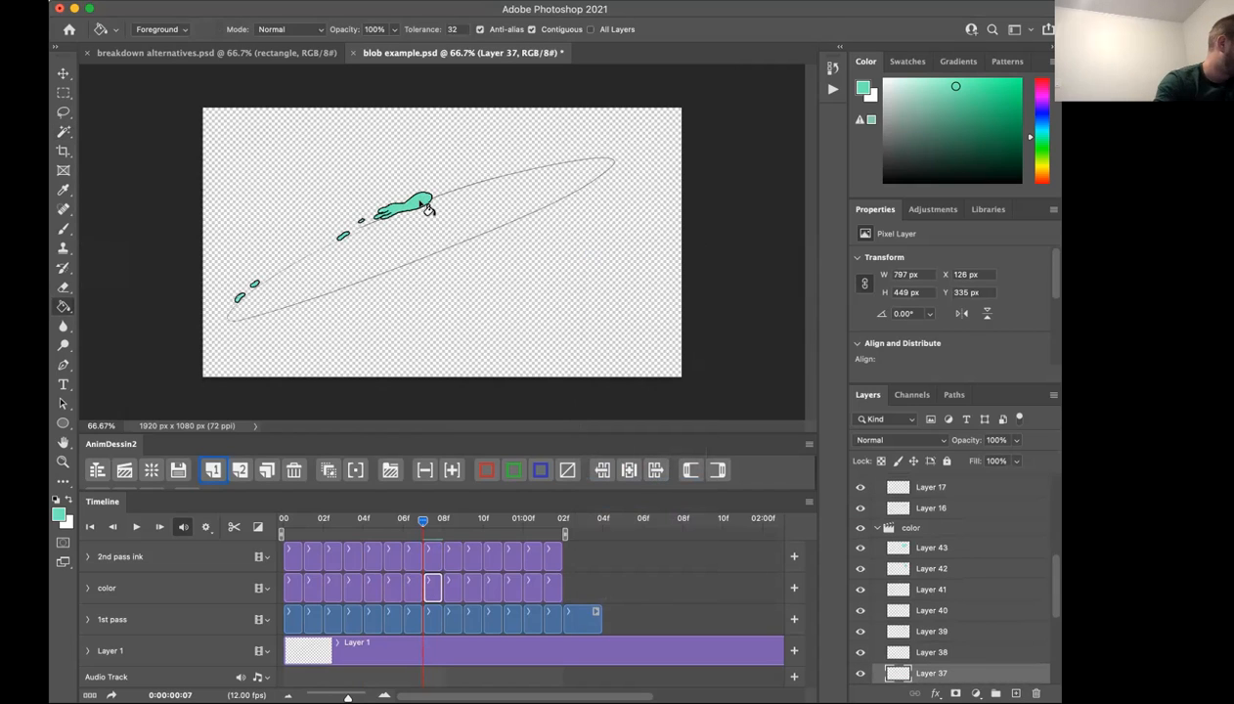
On frame 0:00:00:08 of 2nd pass ink, select the empty area outside the outlines with the Magic Wand and invert the selection.
drag(420, 524, 443, 520)
click(450, 557)
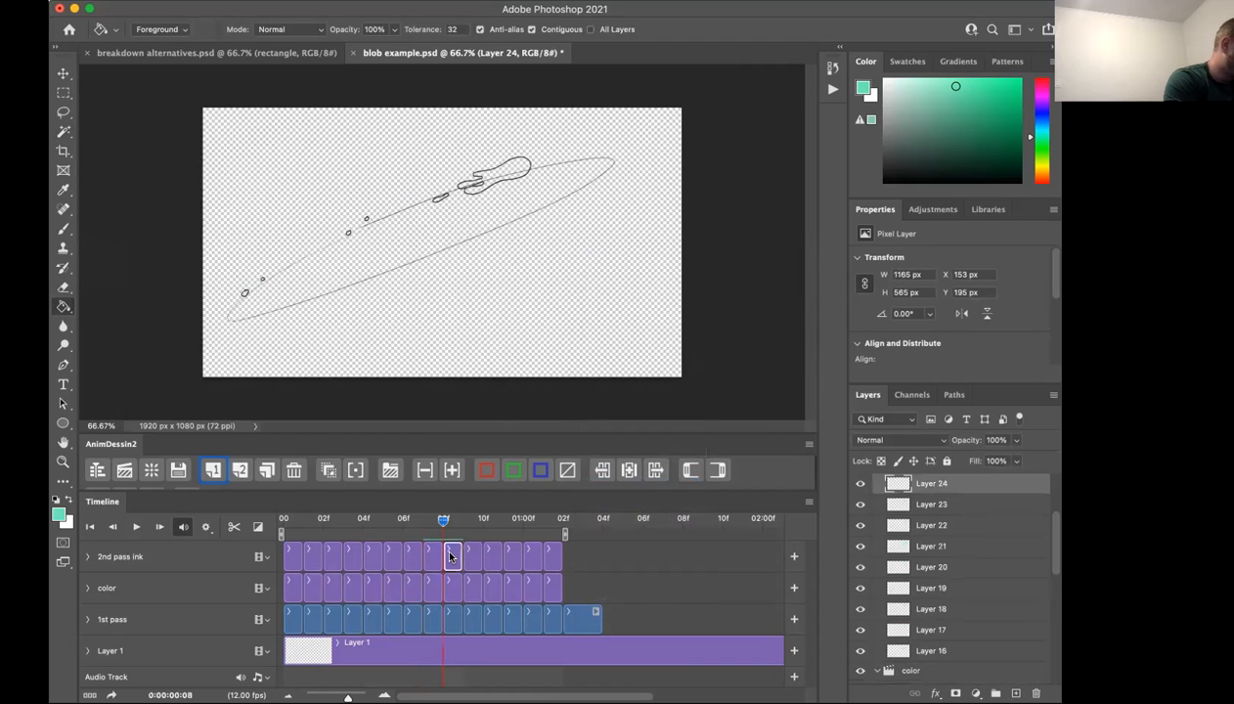
key(w)
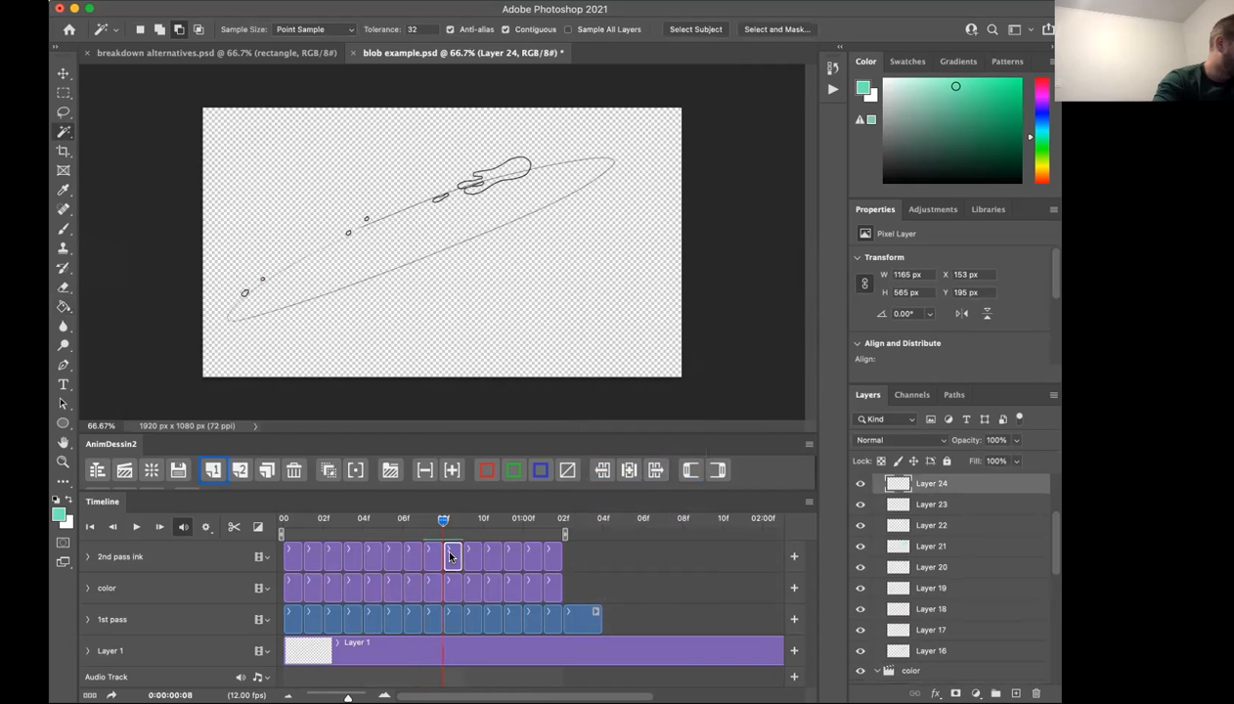
click(591, 304)
right_click(594, 306)
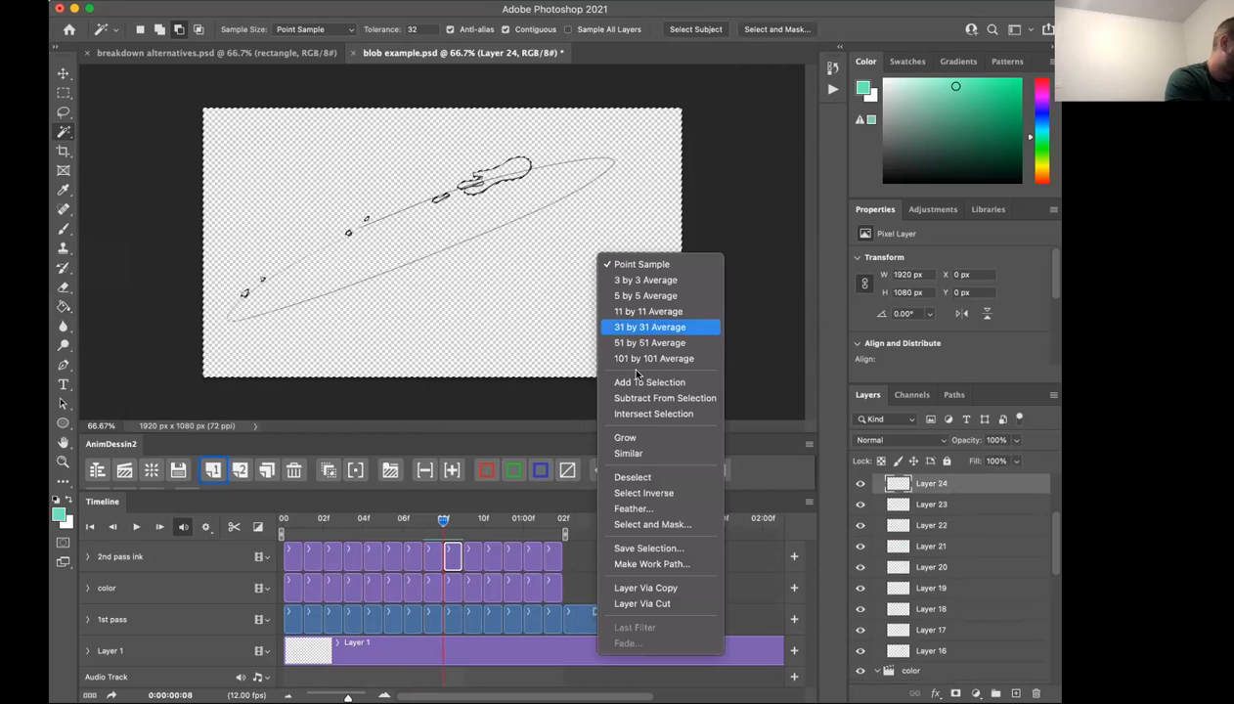
click(668, 491)
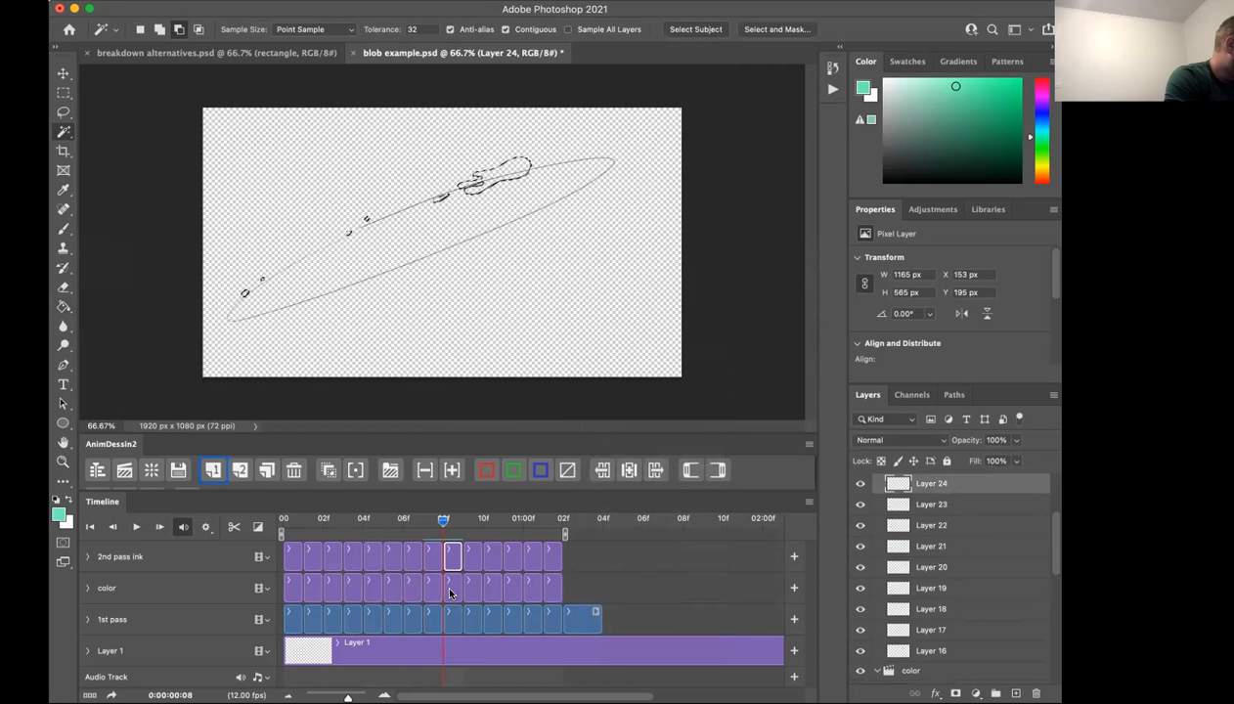
Fill the selected blob and droplets with mint green on the color group's frame at 0:00:00:08, then deselect.
click(448, 589)
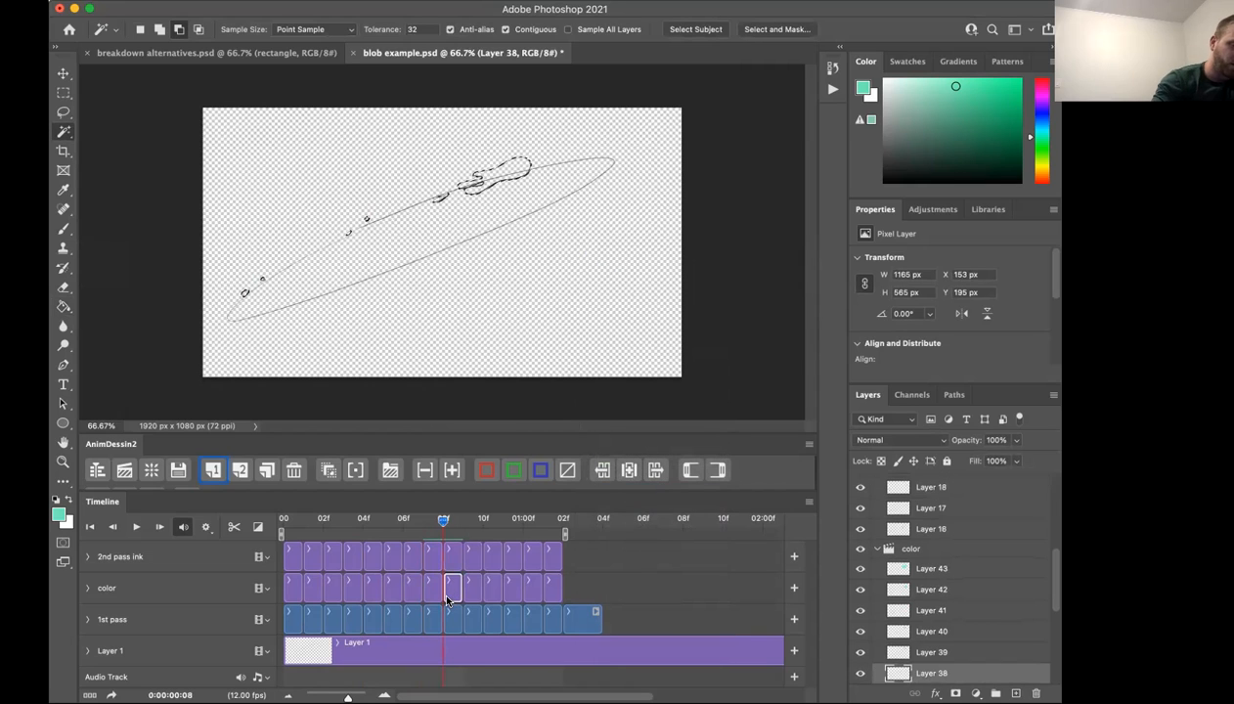
key(g)
click(522, 175)
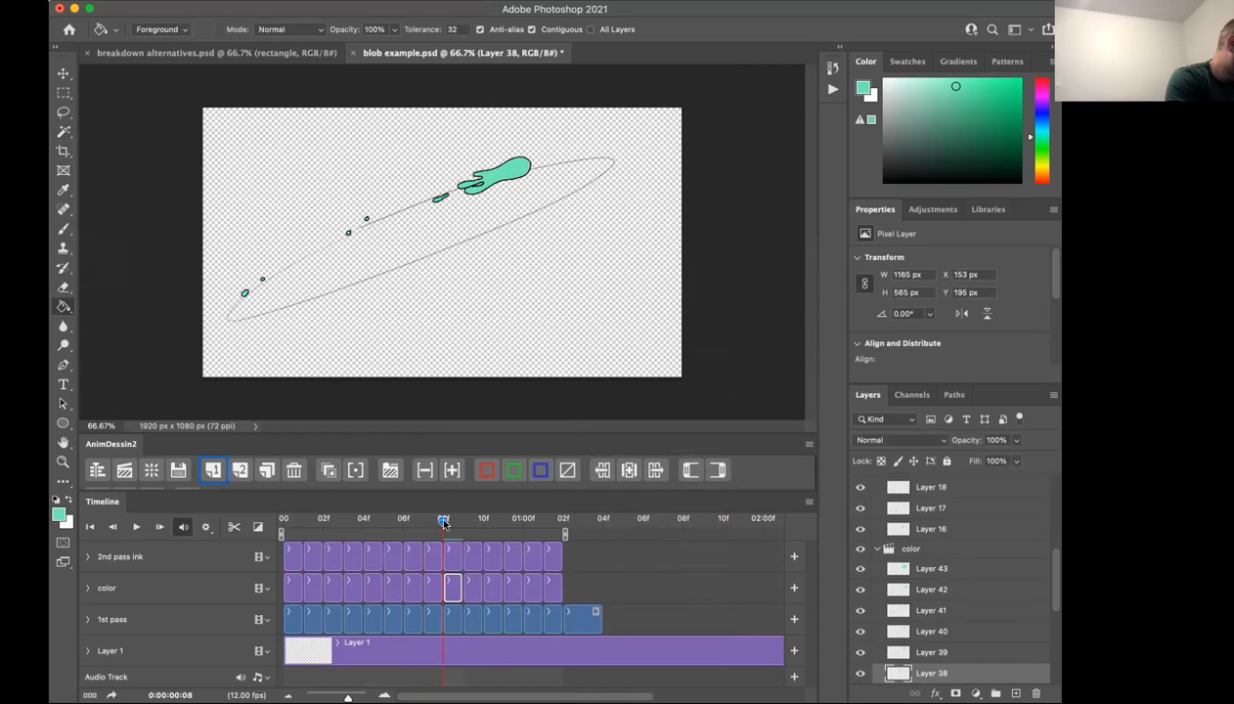
Erase the mint green inside the small gap between the blob's tail strands on the color frame at 0:00:00:08.
click(62, 287)
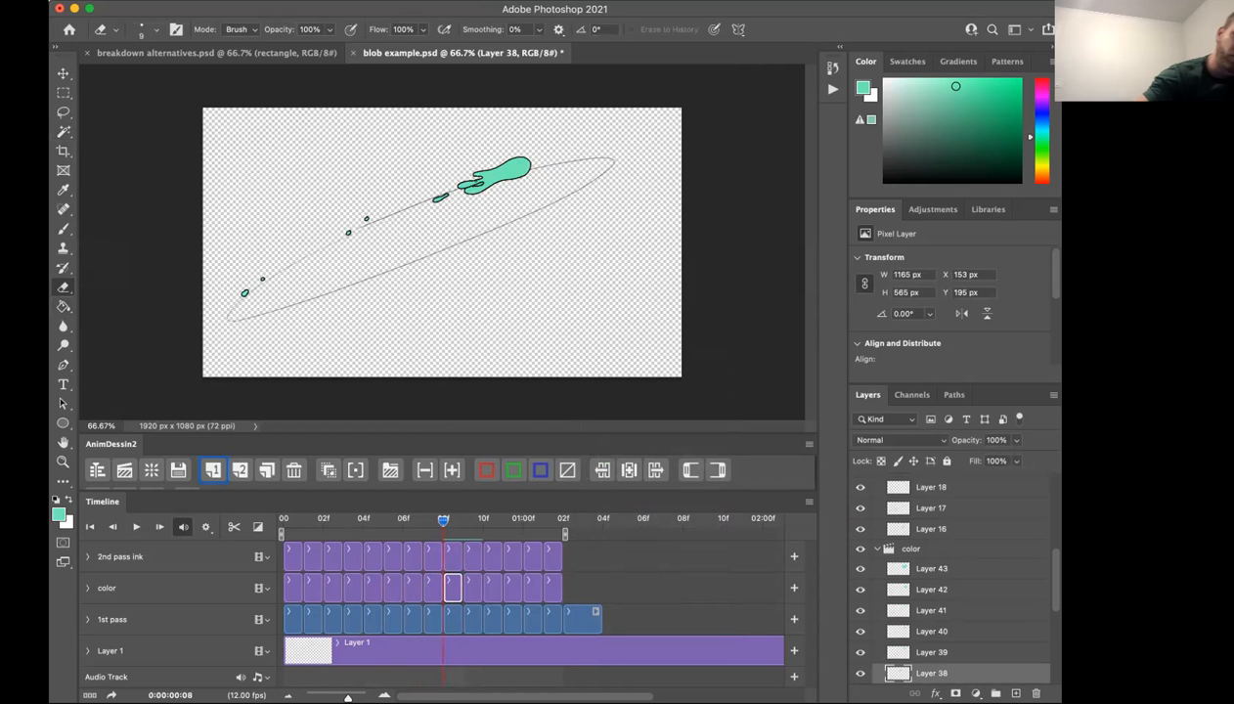
scroll(476, 180, up, 5)
drag(809, 225, 810, 202)
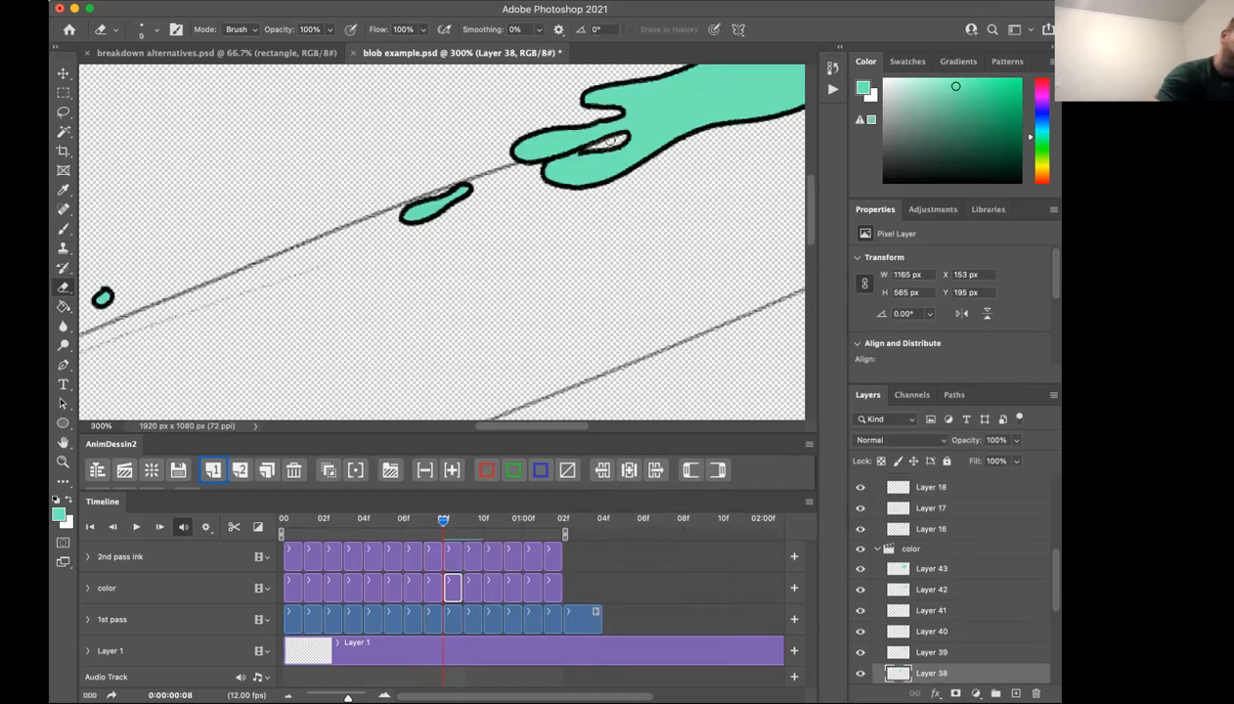
scroll(614, 144, down, 5)
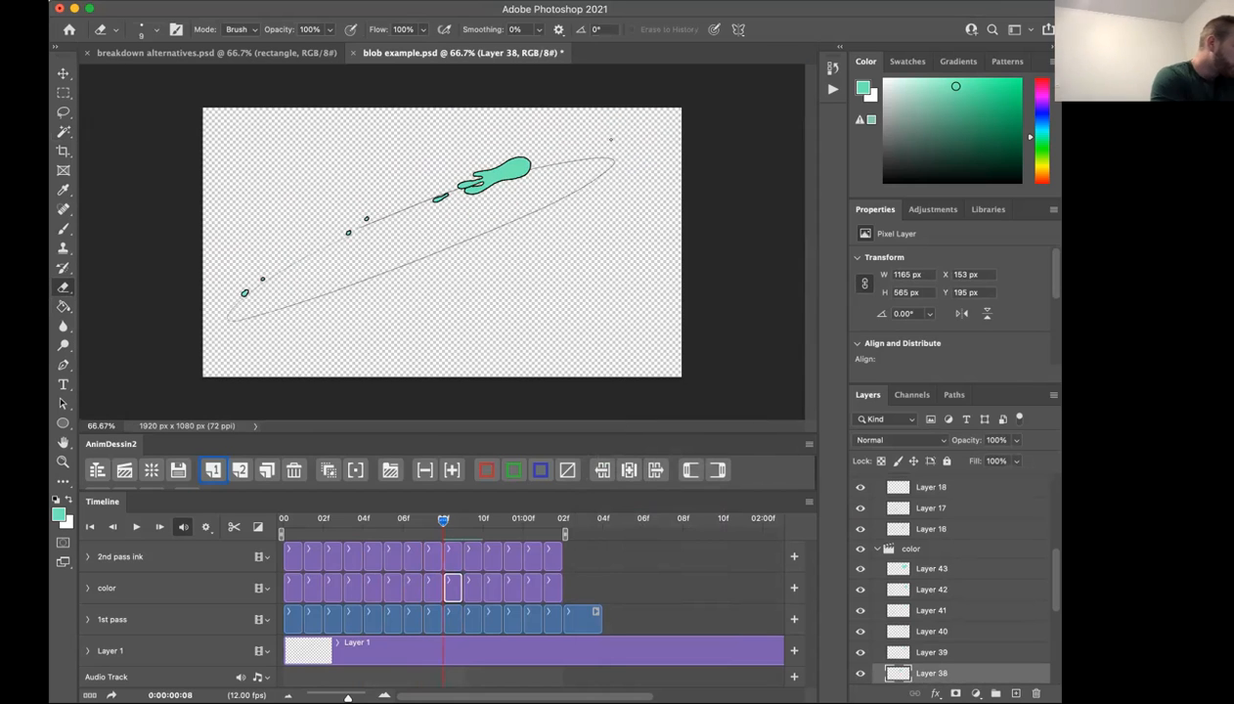
Select the color group's frame at 0:00:00:00 and collapse the 2nd pass ink and color layer groups.
drag(442, 518, 284, 519)
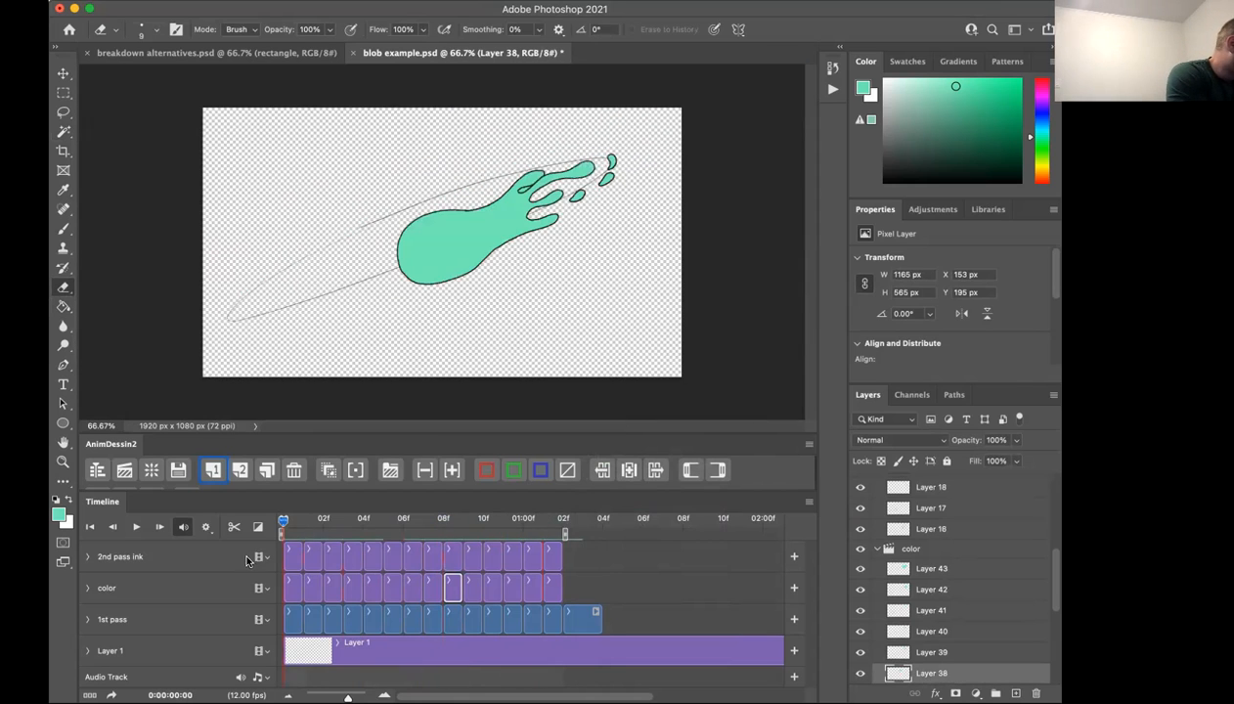
click(292, 587)
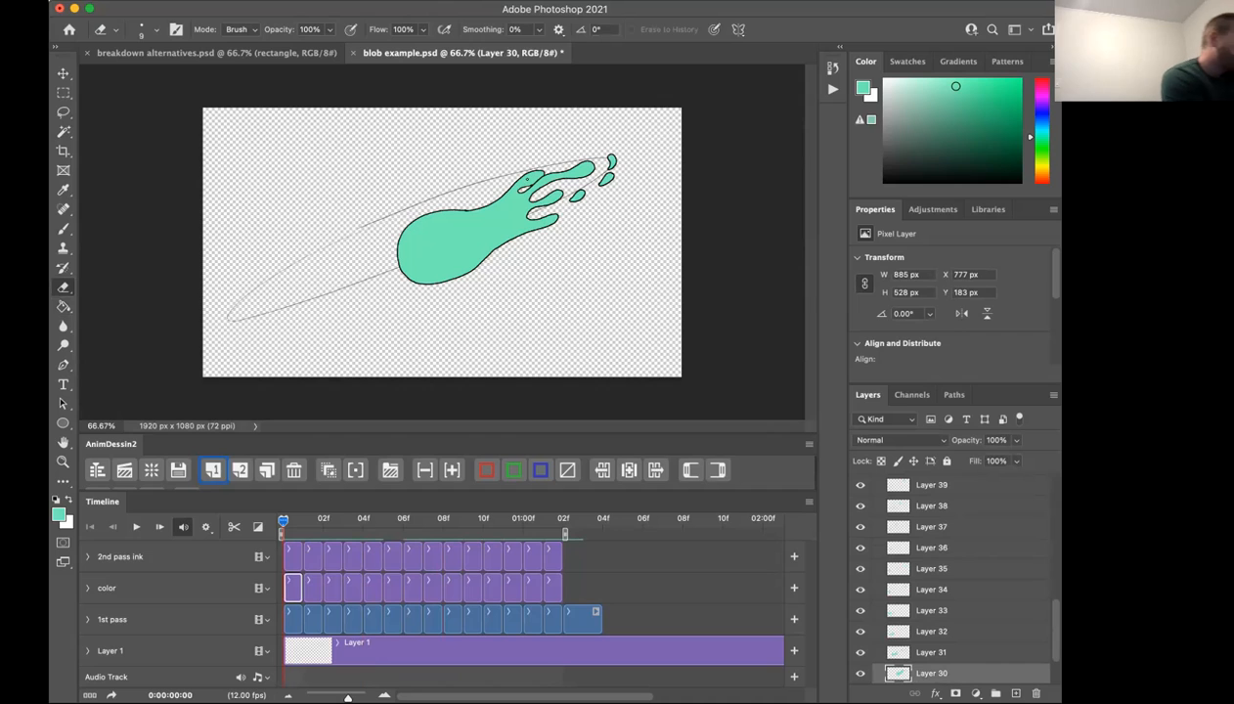
scroll(1033, 638, up, 4)
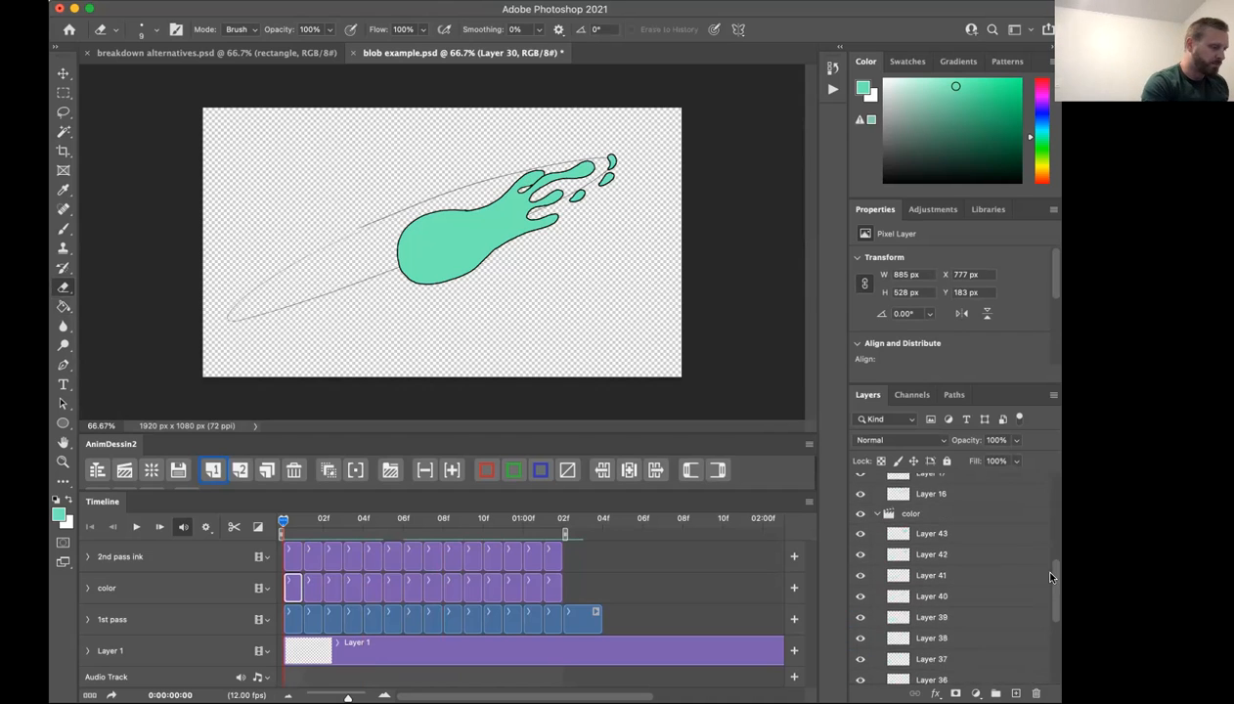
drag(1050, 578, 1017, 433)
click(877, 483)
click(877, 502)
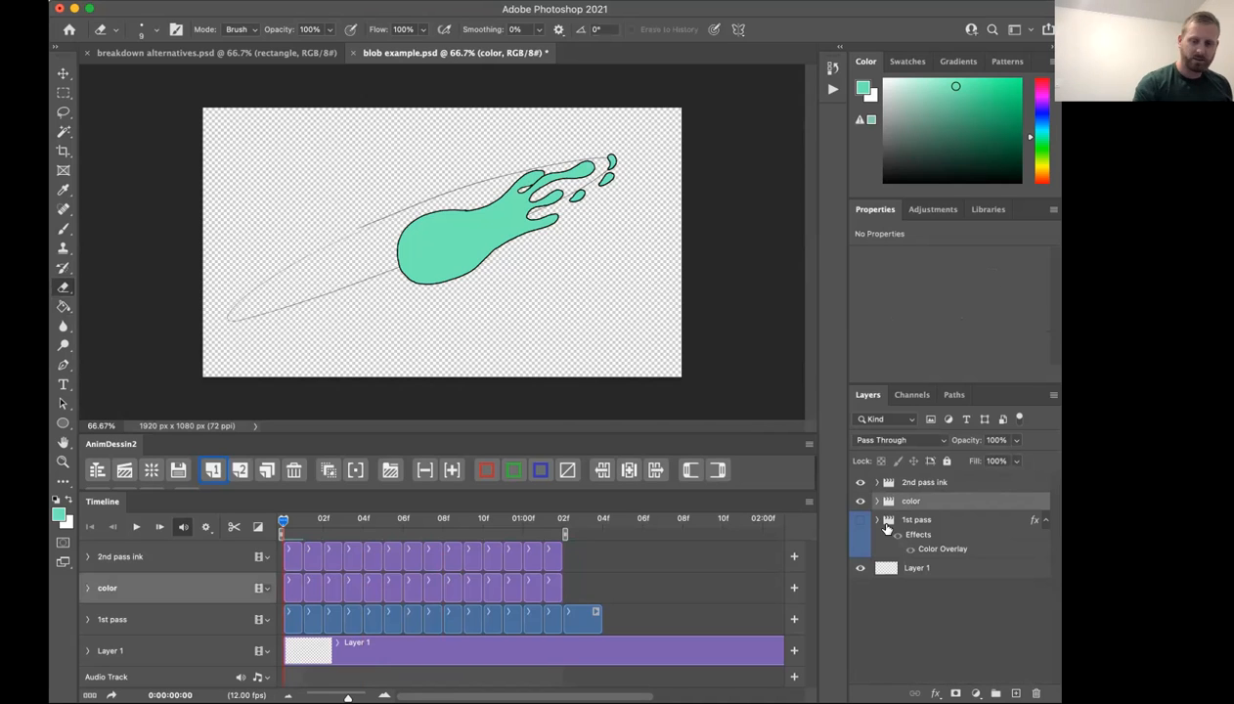
Play back the colored blob animation, stop it and save blob example.psd.
key(space)
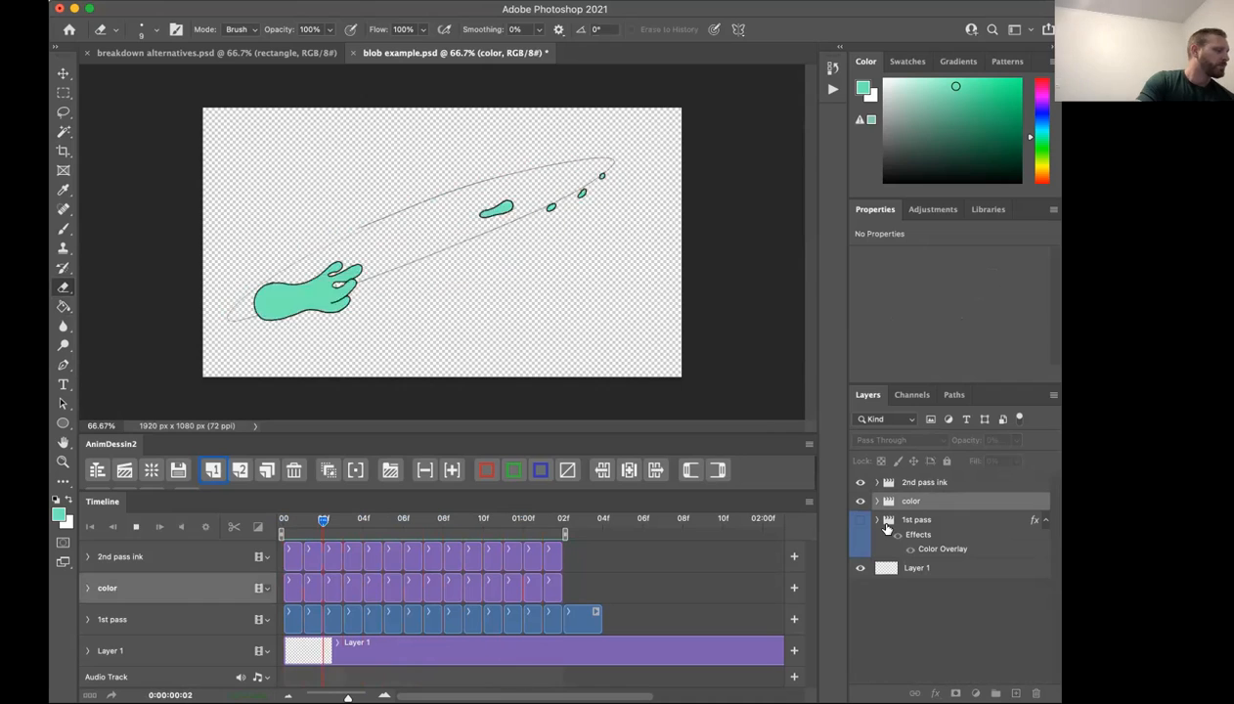
key(space)
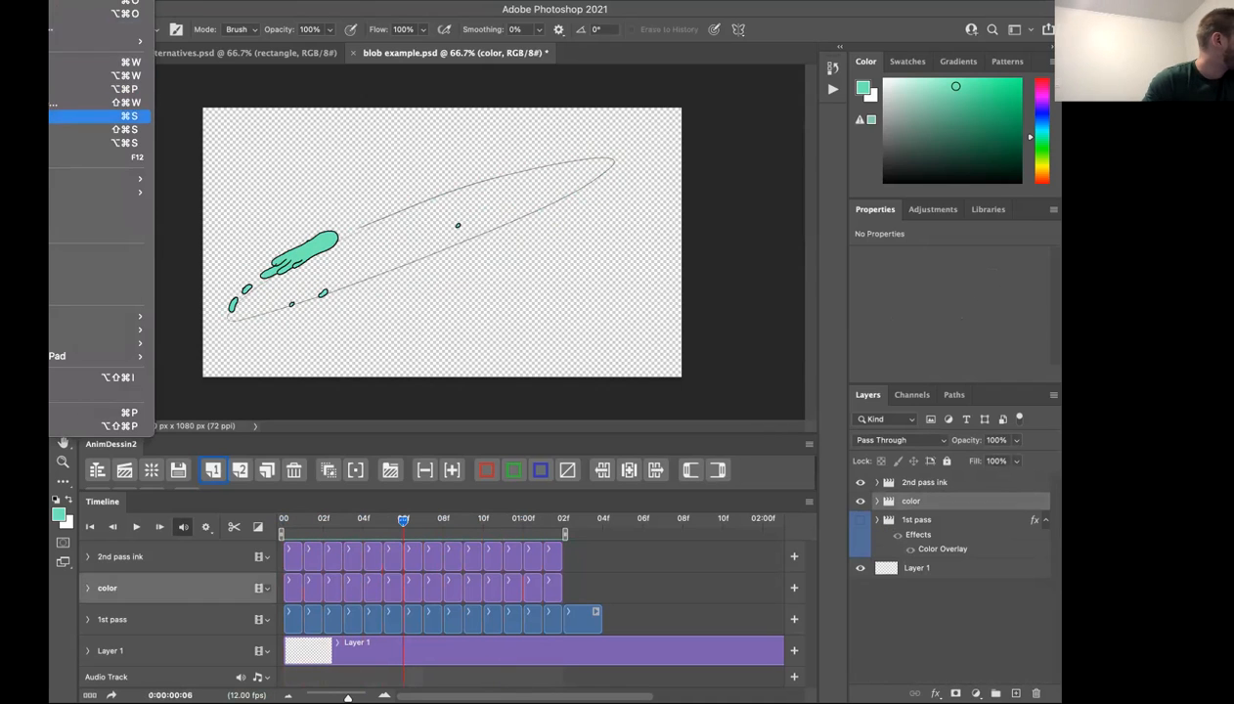
click(98, 115)
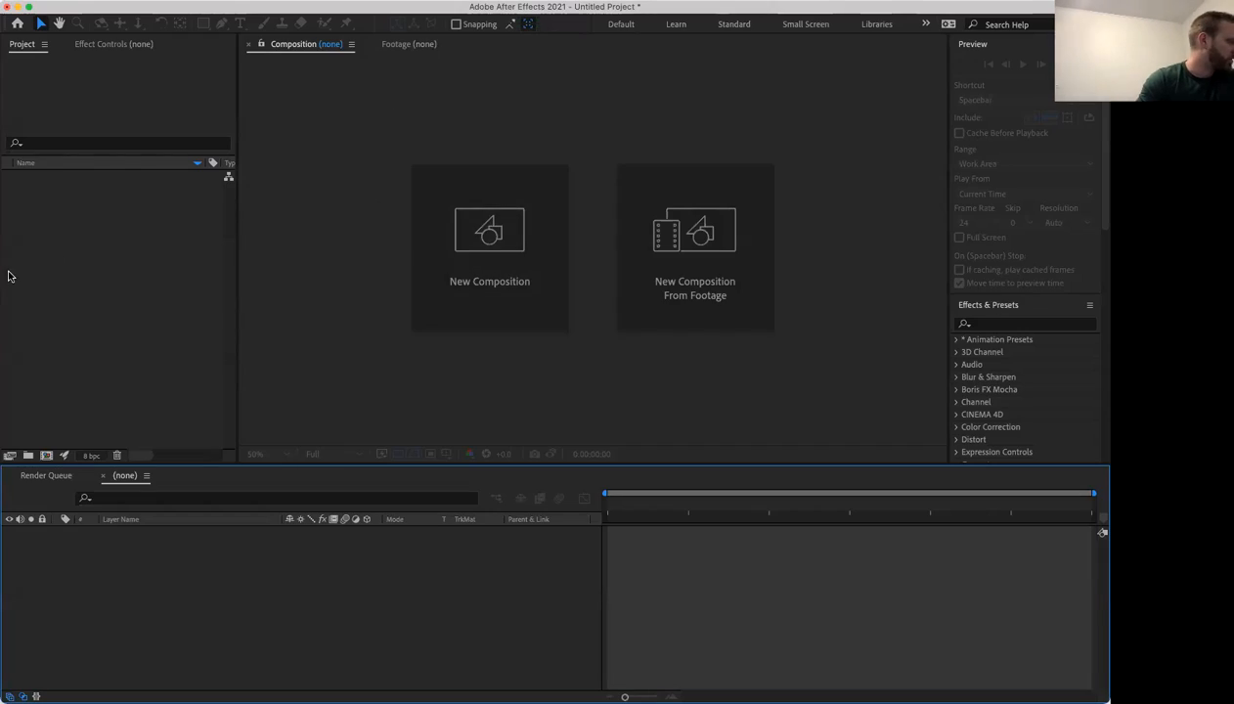
In After Effects, import blob example.psd from the Desktop as Composition - Retain Layer Sizes with Editable Layer Styles.
click(19, 2)
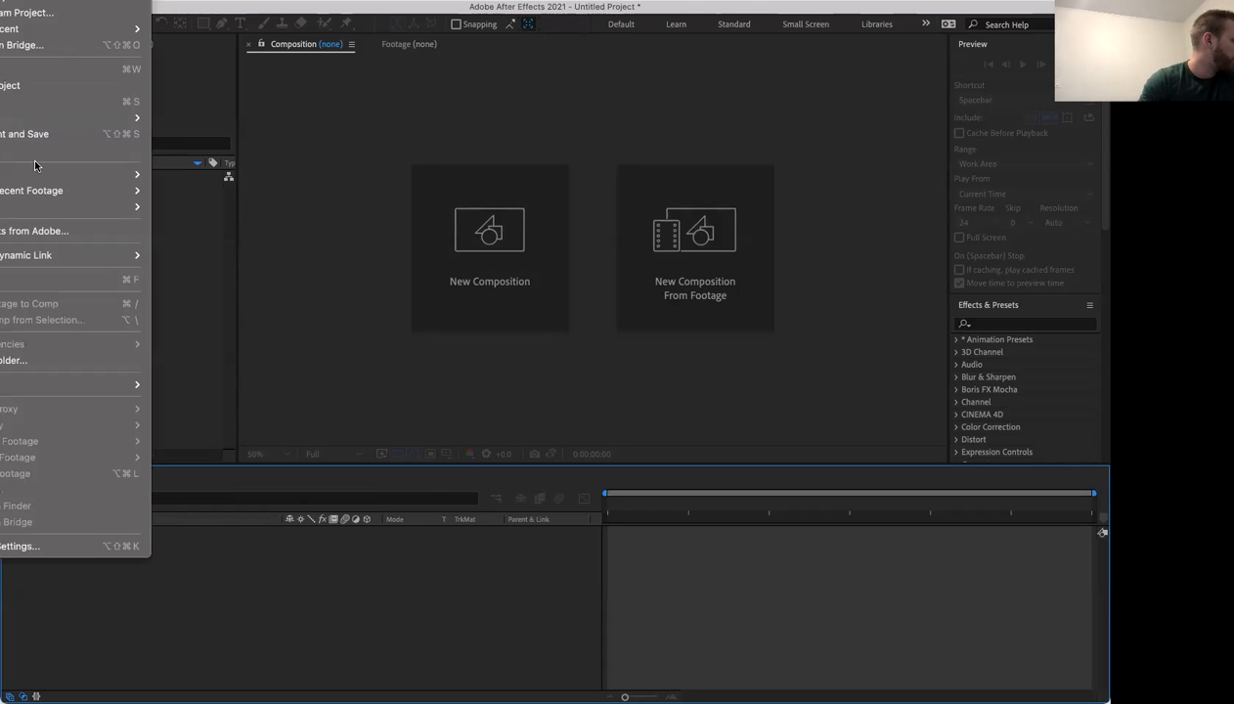
mouse_move(45, 168)
click(171, 167)
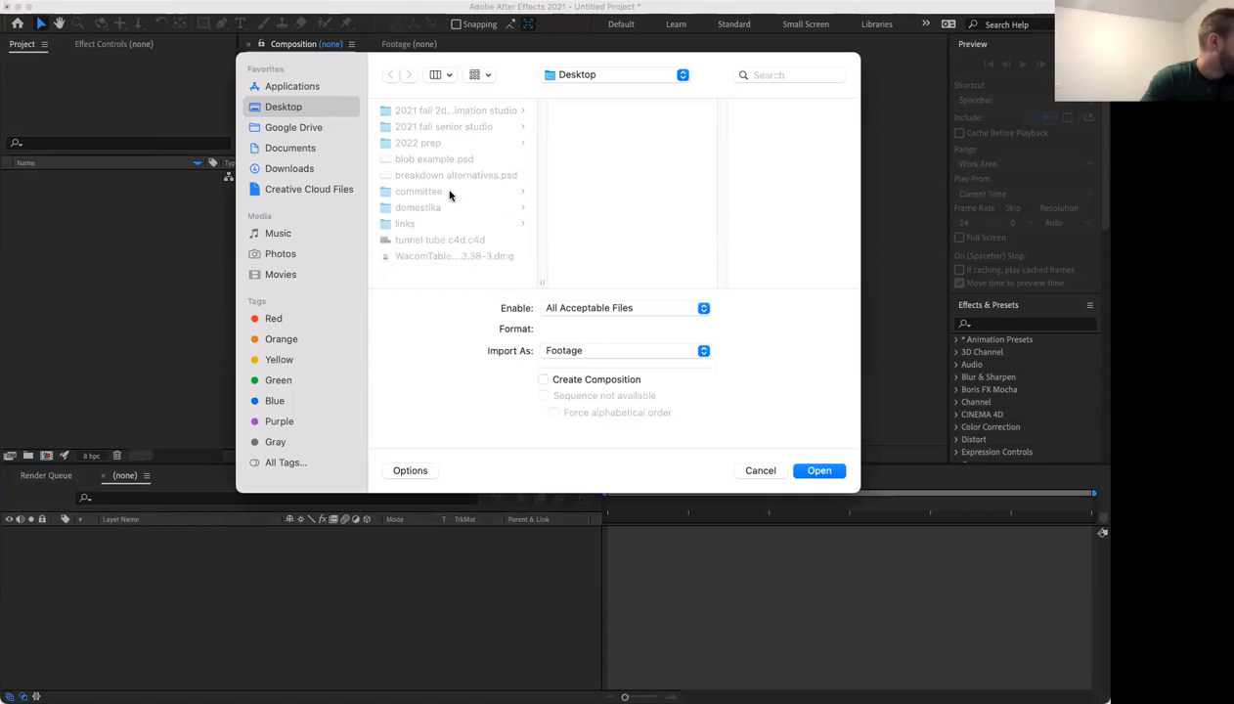
click(427, 159)
click(626, 350)
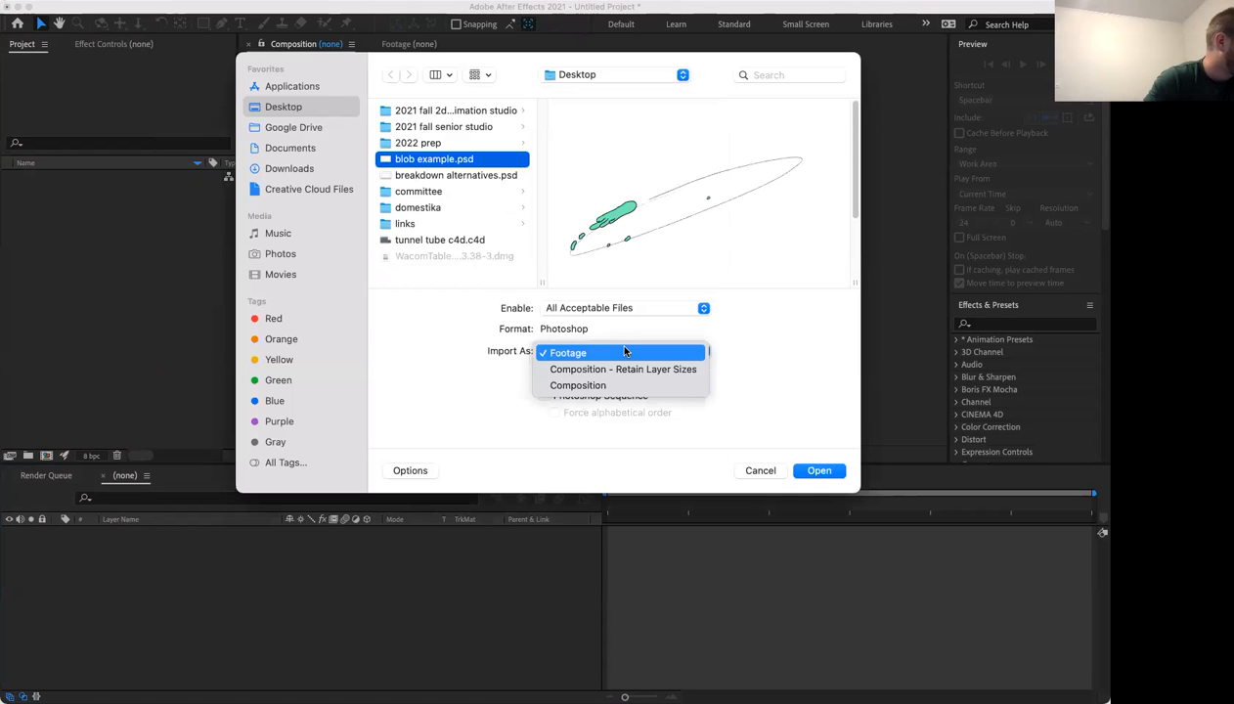
click(609, 367)
click(819, 470)
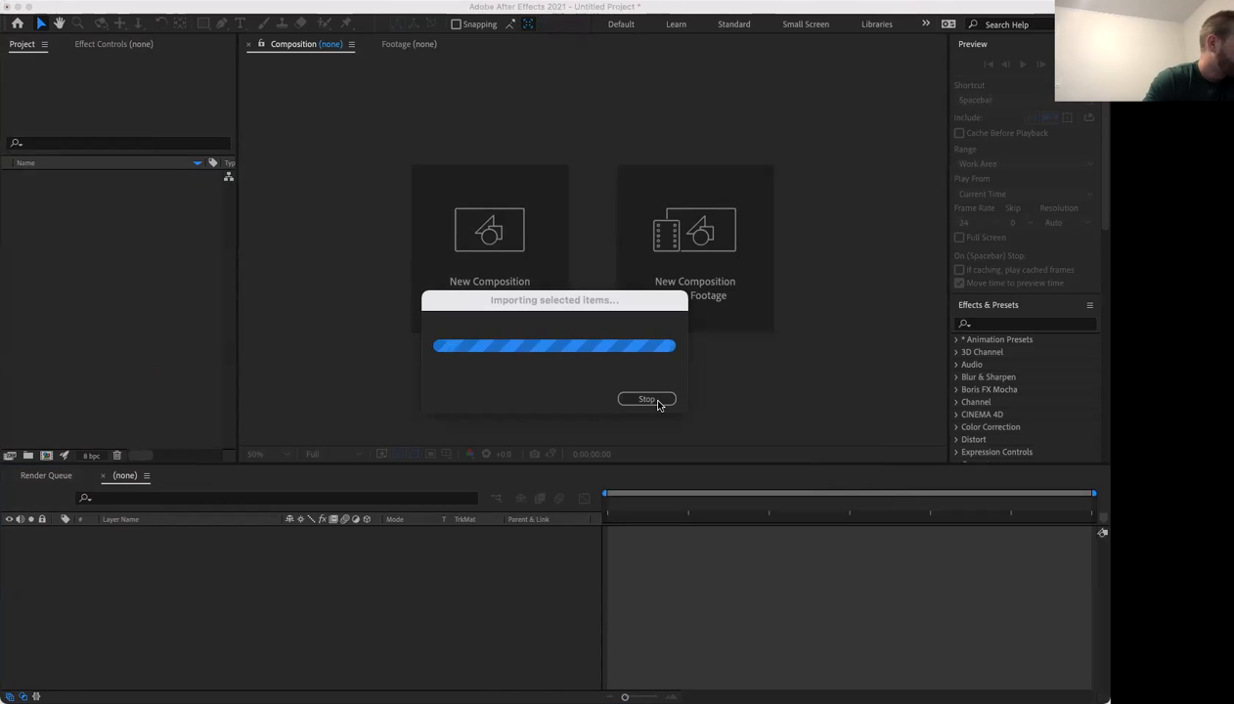
drag(724, 47, 216, 166)
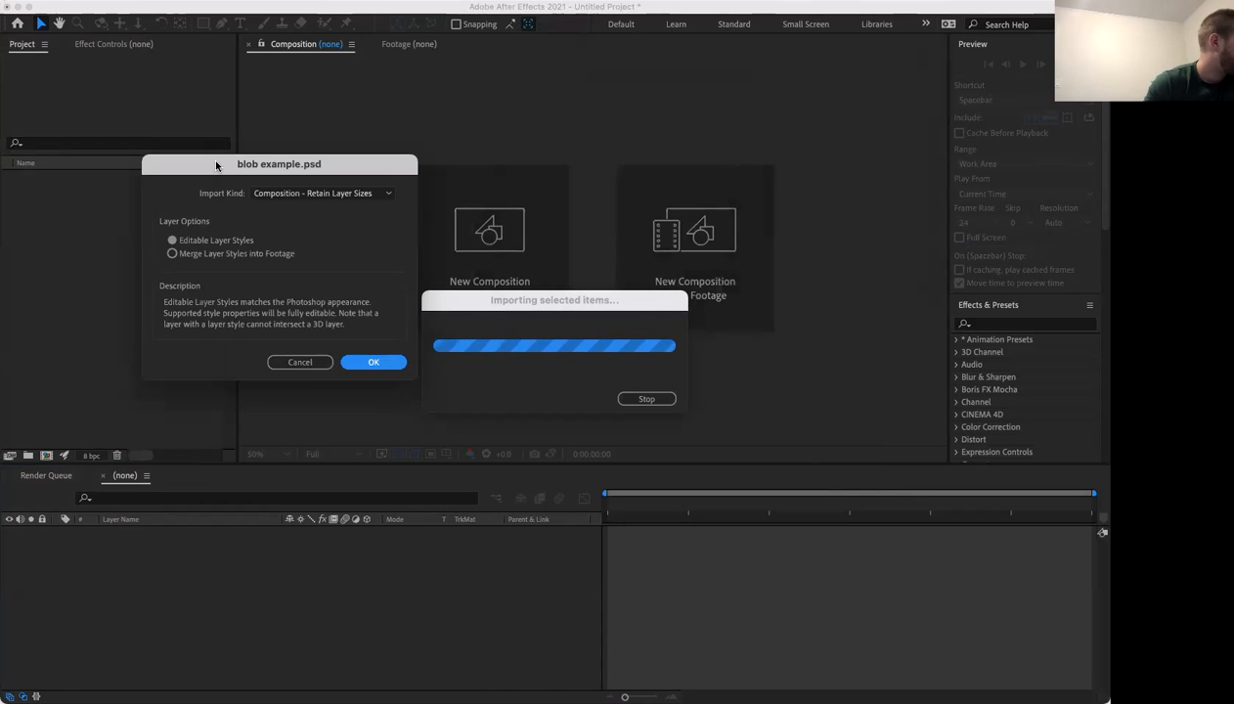
click(370, 360)
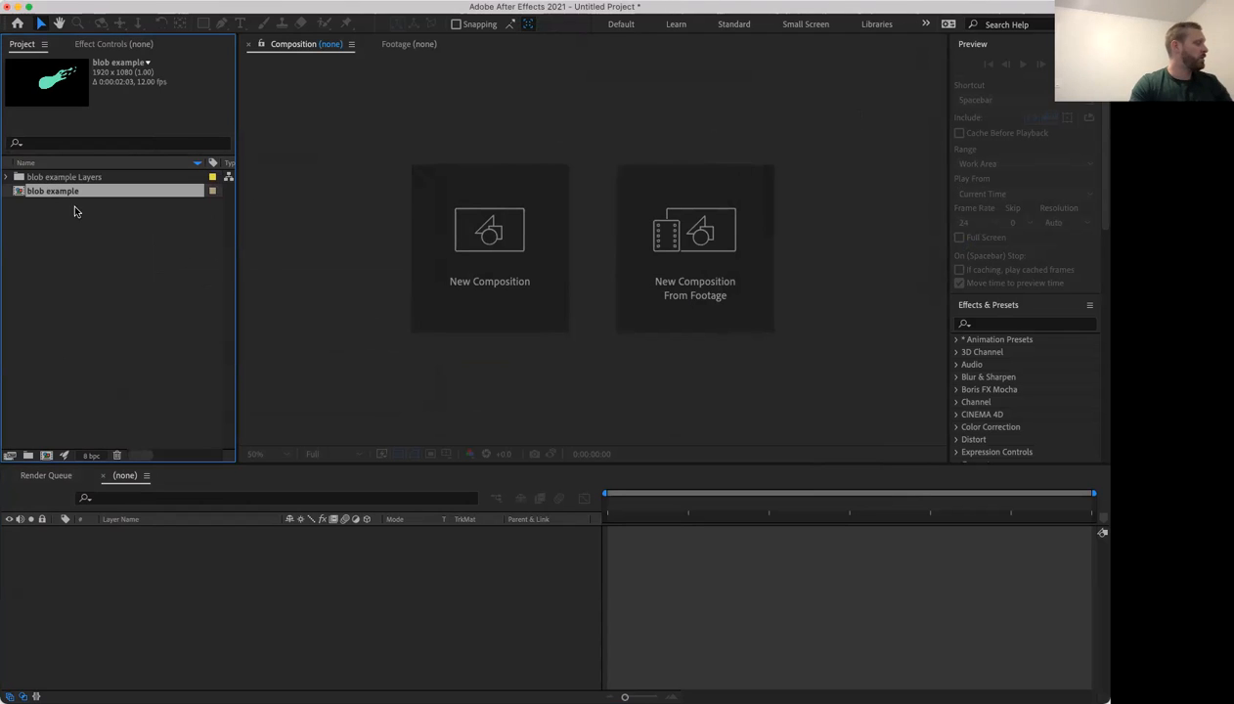
Open the blob example composition and hide Layer 1, which holds the guide path.
double_click(46, 193)
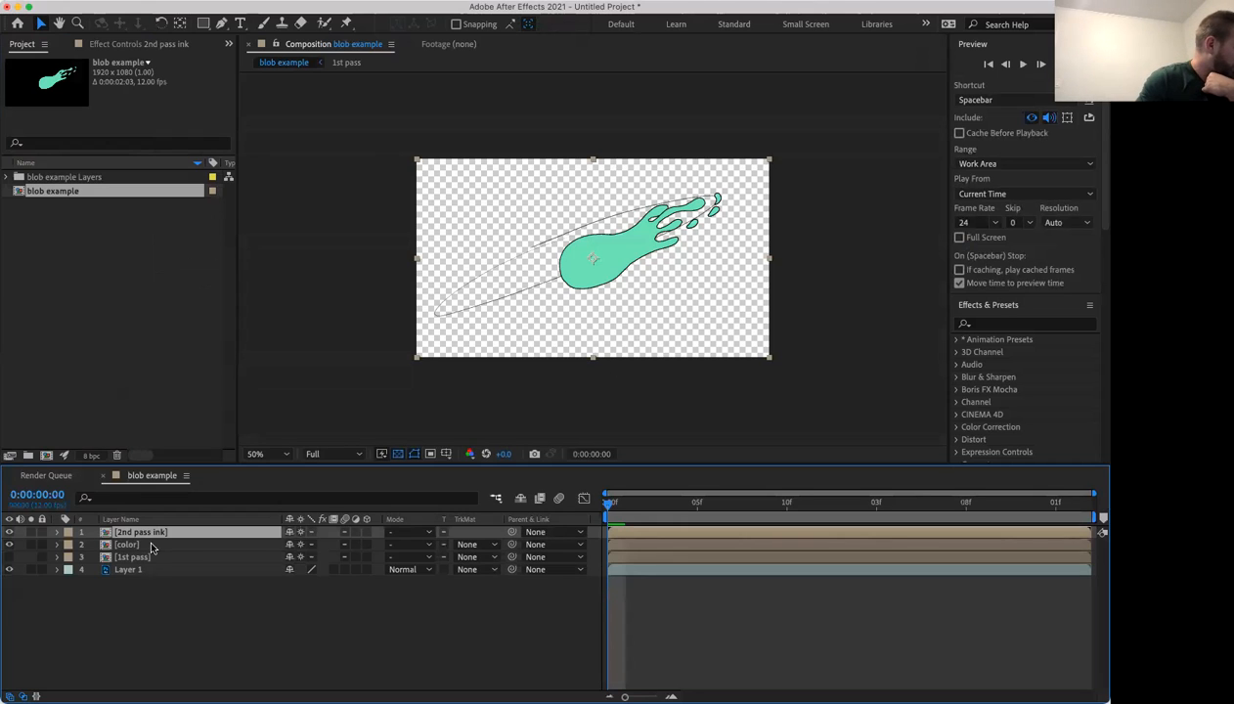
click(708, 544)
click(704, 557)
click(701, 546)
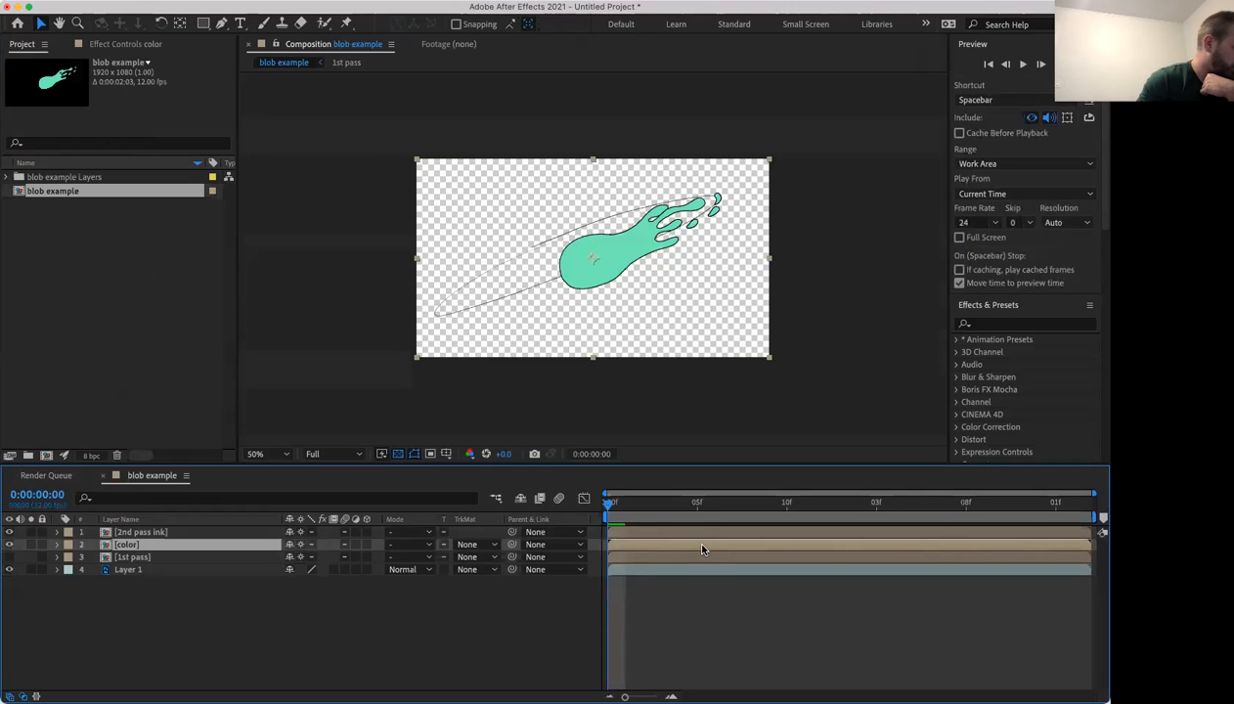
click(141, 558)
click(10, 569)
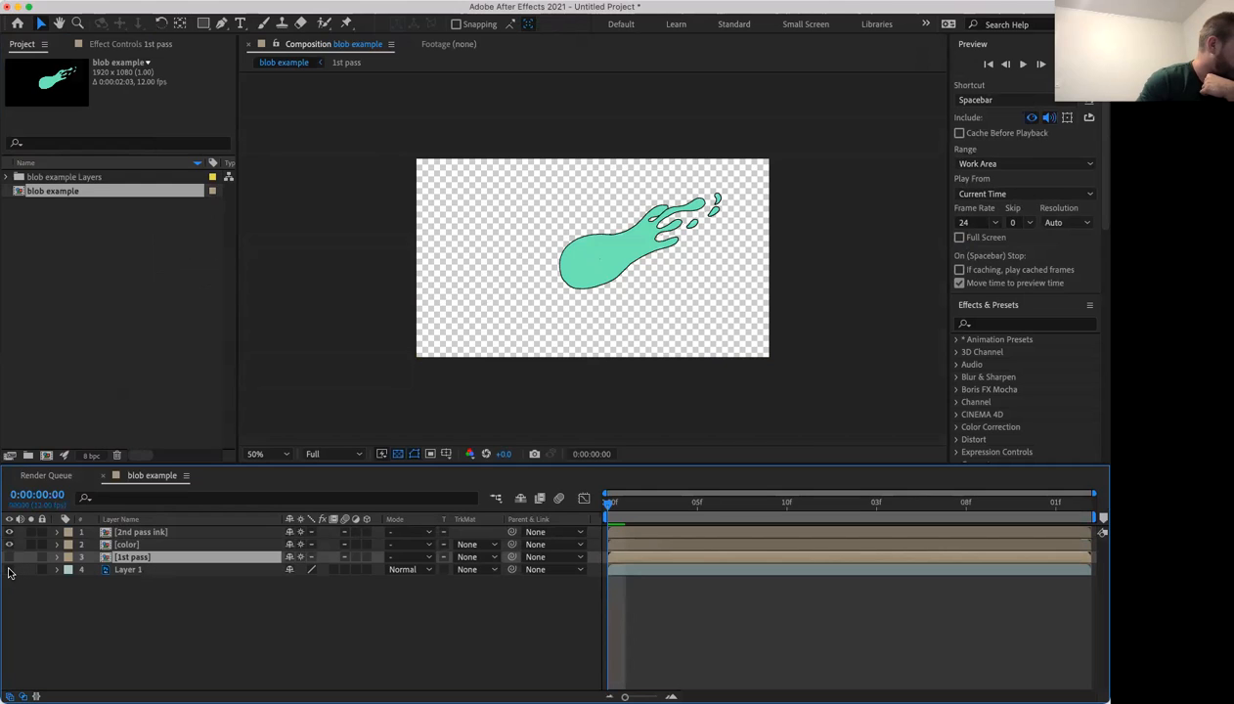
Preview the animation and check the composition's frame rate and duration settings, leaving them as they are.
key(space)
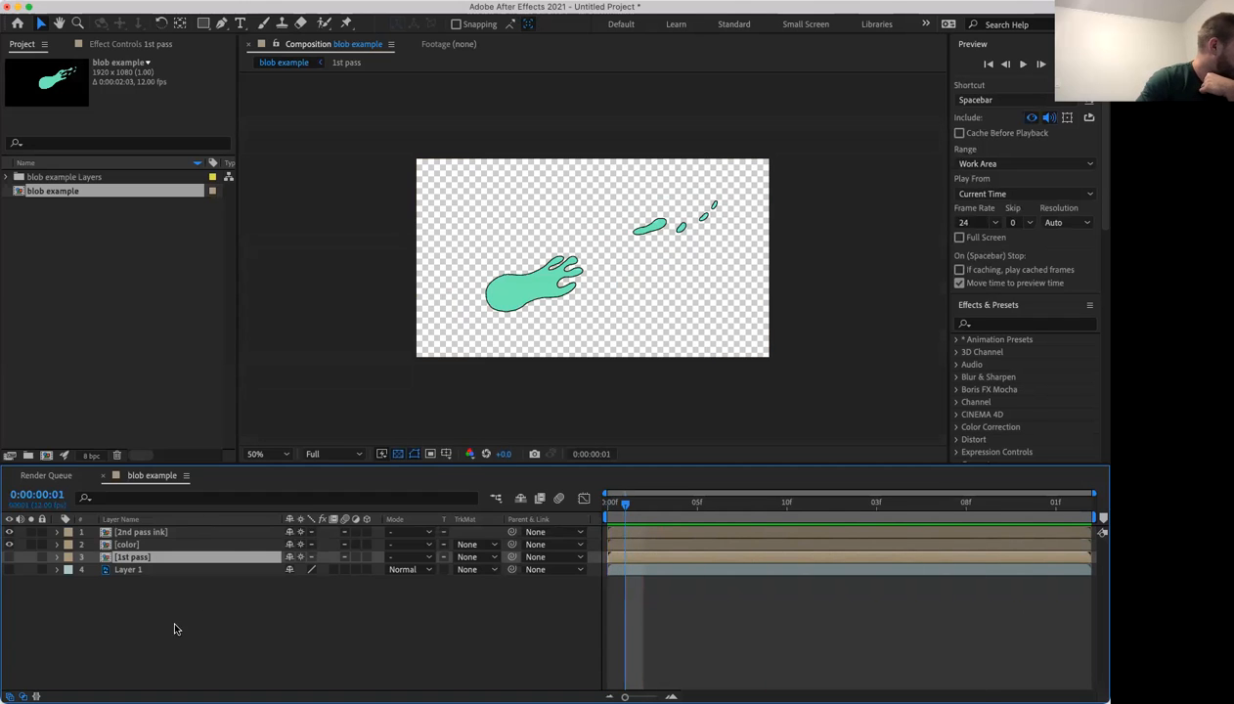
key(super+k)
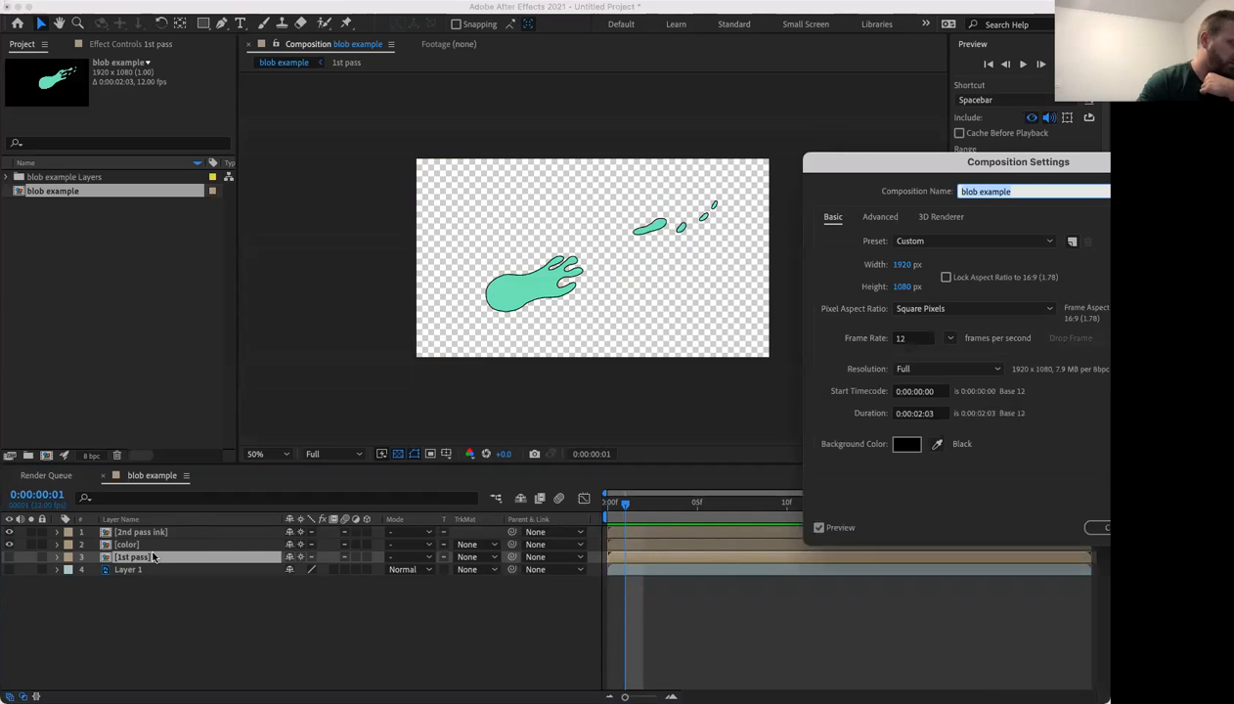
drag(876, 164, 654, 139)
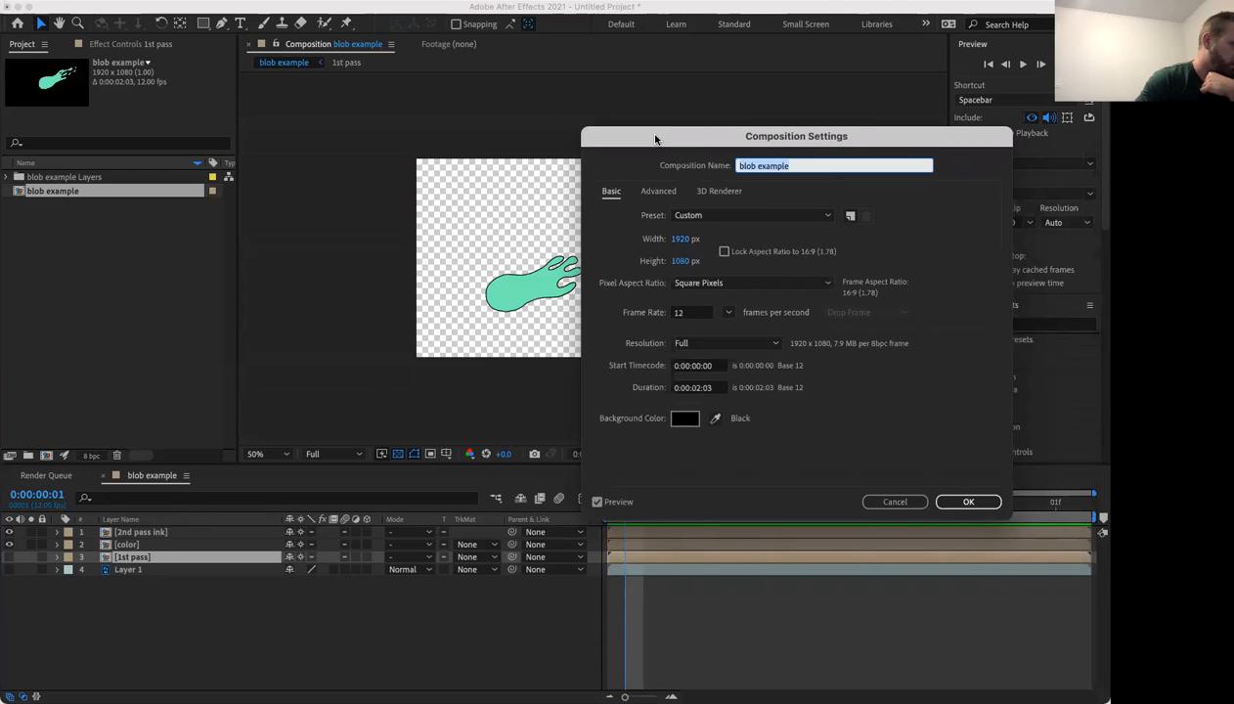
click(894, 501)
Return to the first frame and open the 1st pass precomposition to examine its frame layers.
drag(1057, 509, 536, 533)
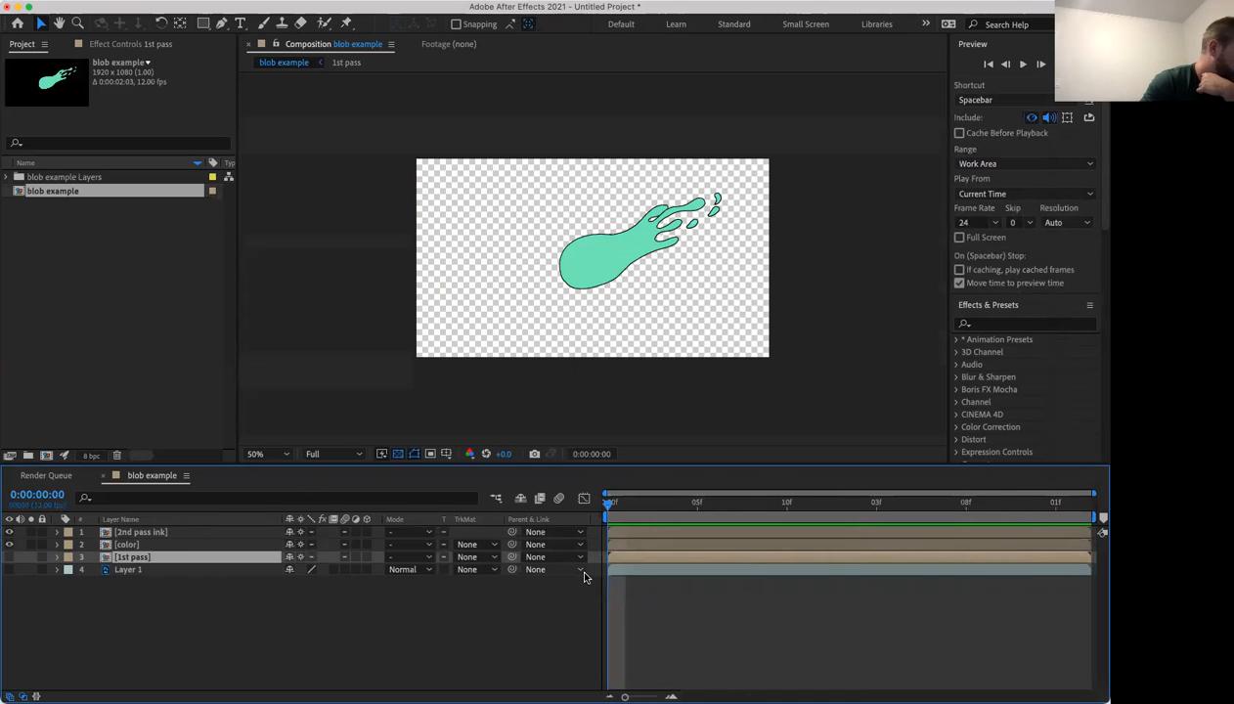
double_click(622, 556)
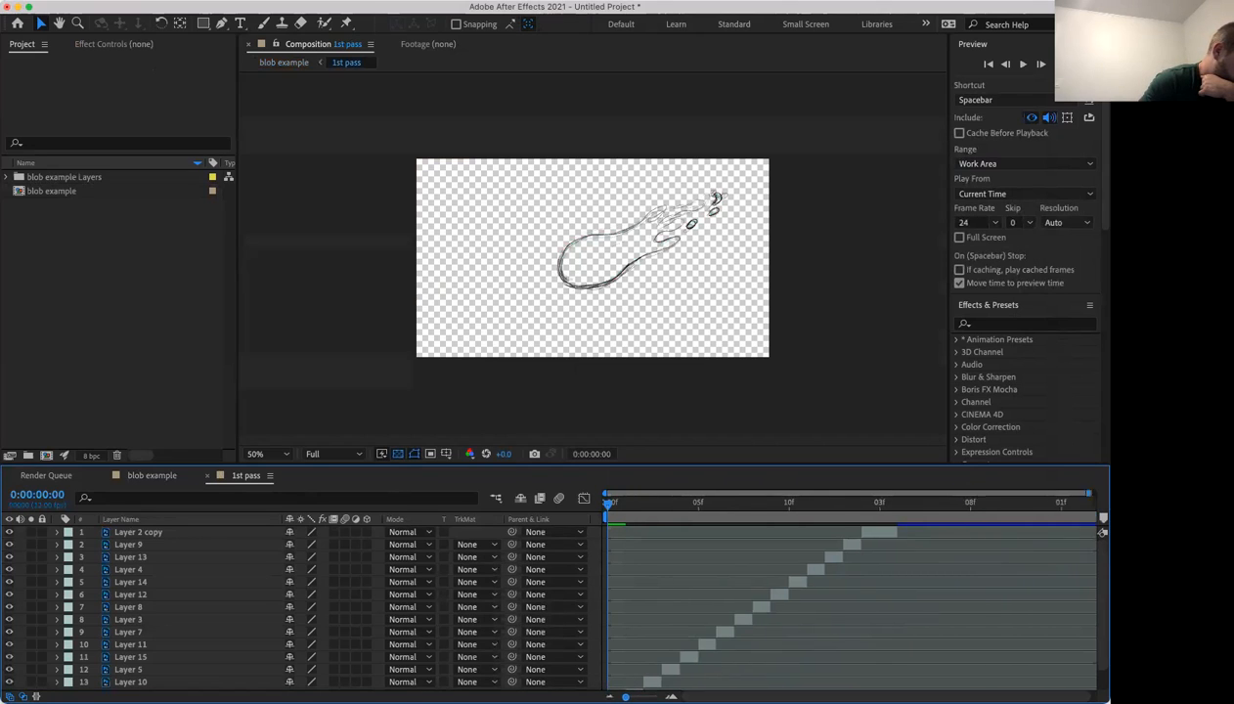
Examine the staggered one-frame layers in the 1st pass timeline, including Layer 6 and Layer 2 at the start.
key(=)
scroll(650, 635, down, 2)
click(661, 670)
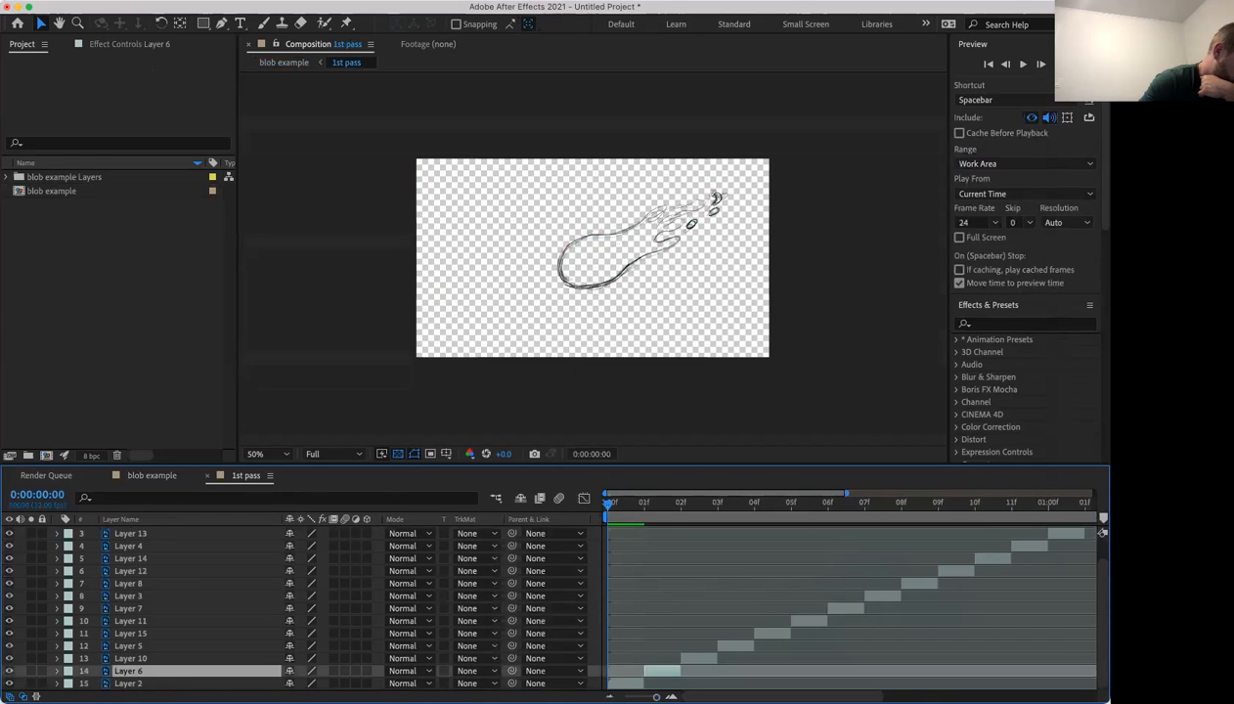
click(624, 682)
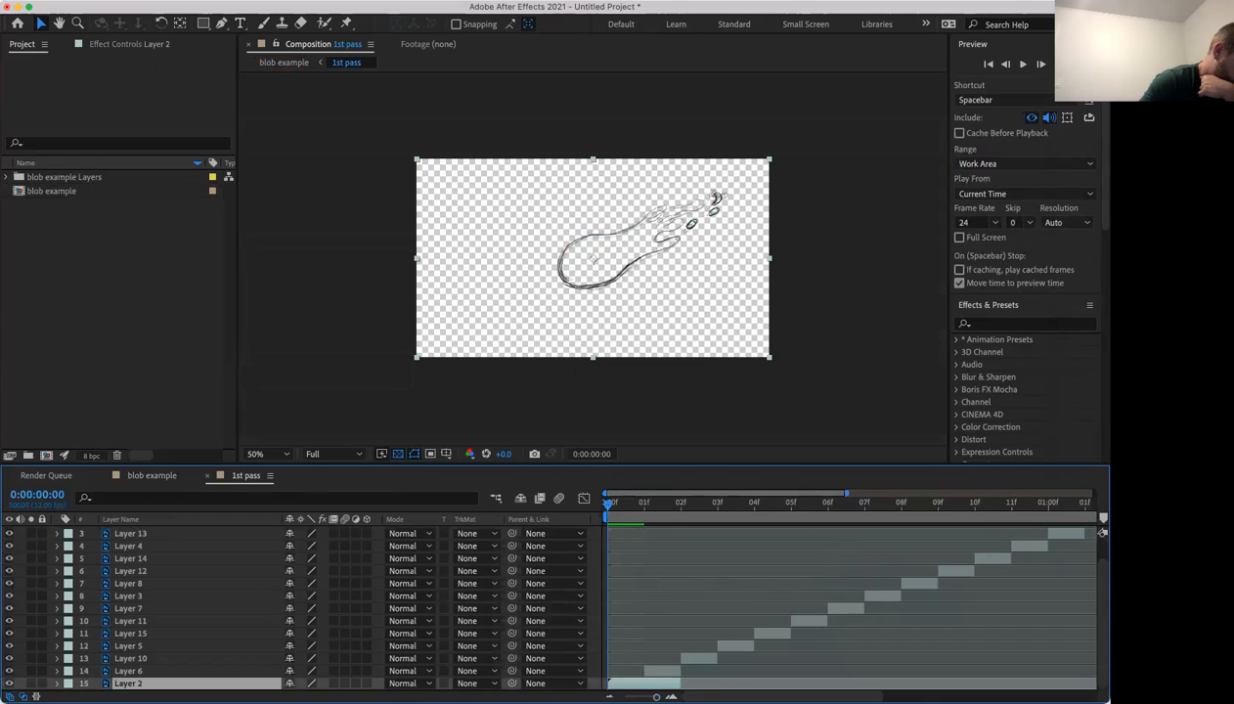
drag(656, 696, 625, 696)
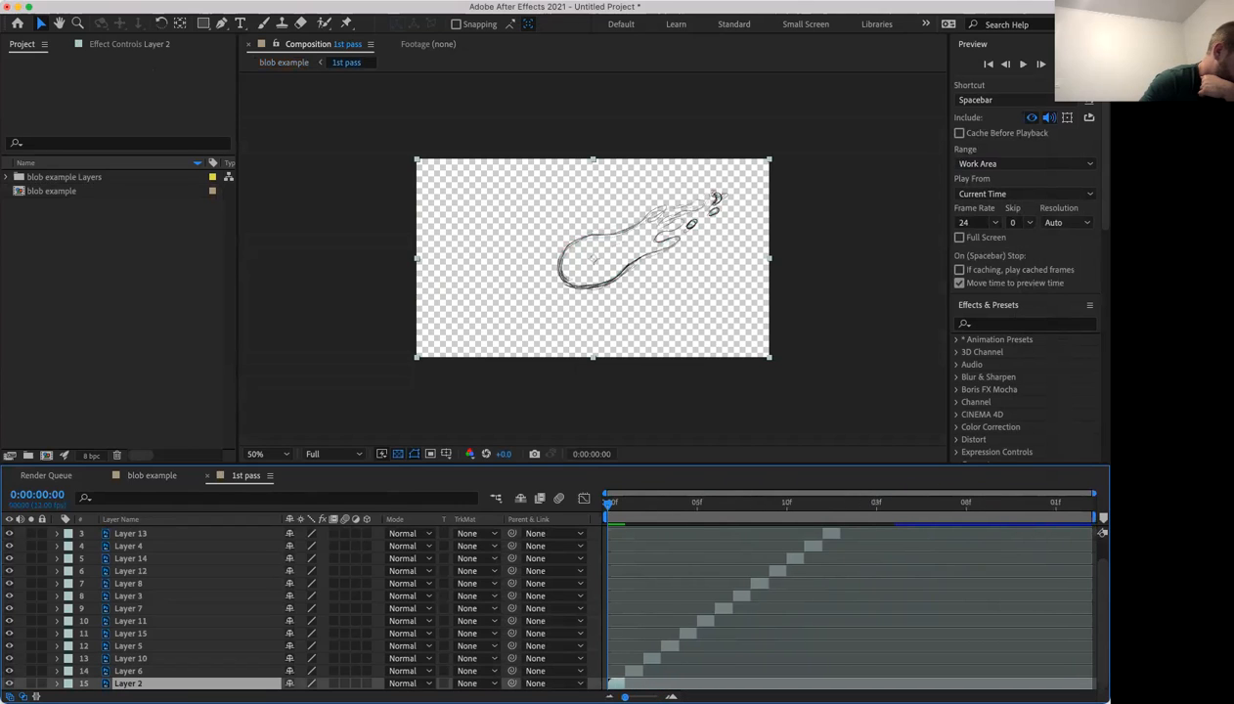
Return to the blob example composition and check its frame rate and duration settings without changing them.
click(147, 476)
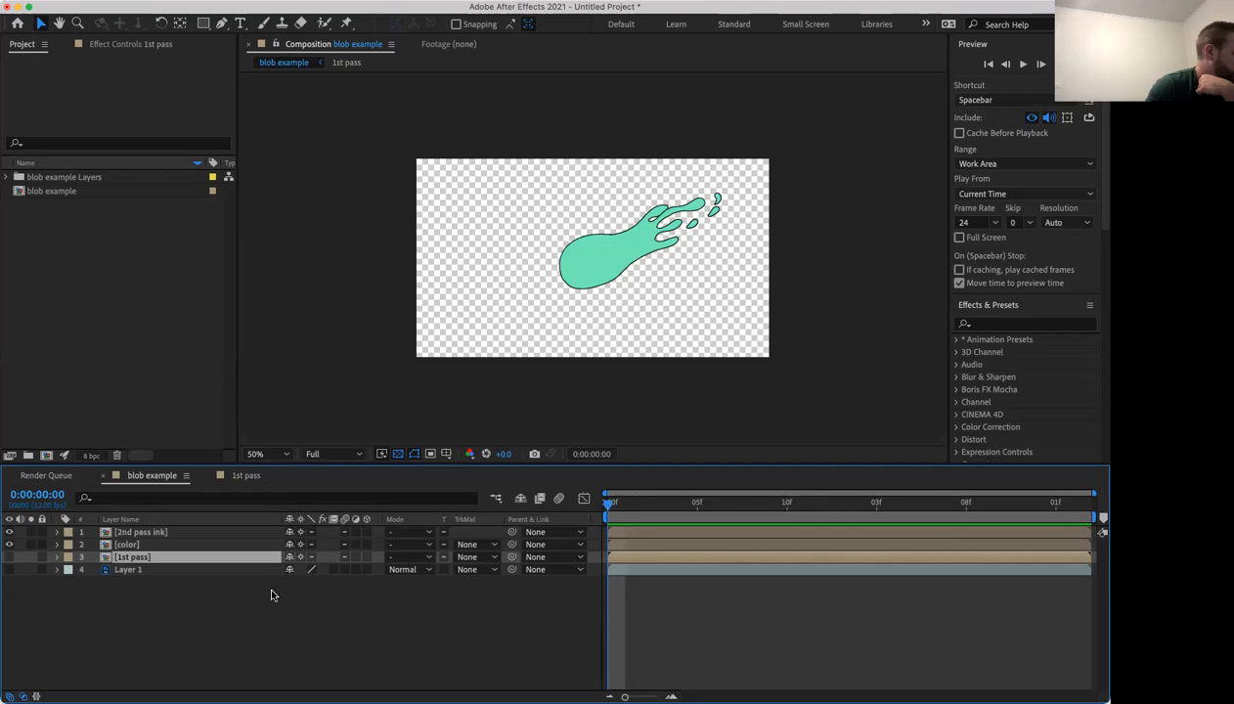
key(super+k)
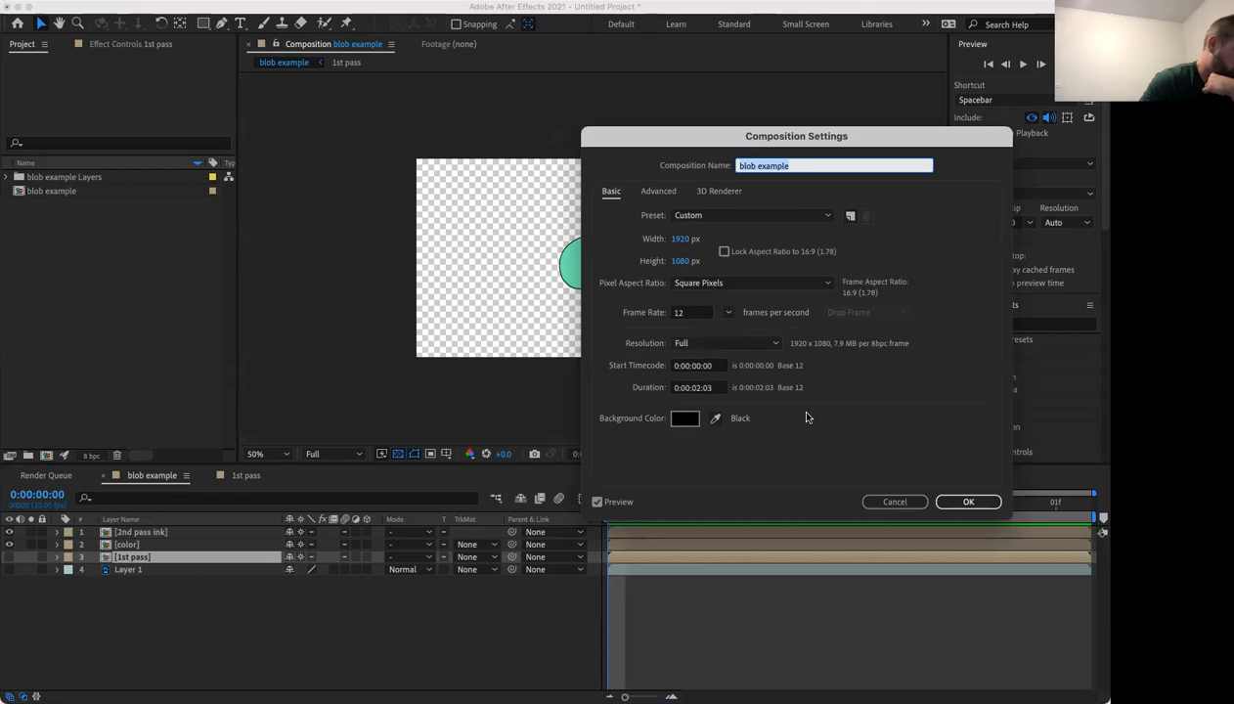
click(895, 502)
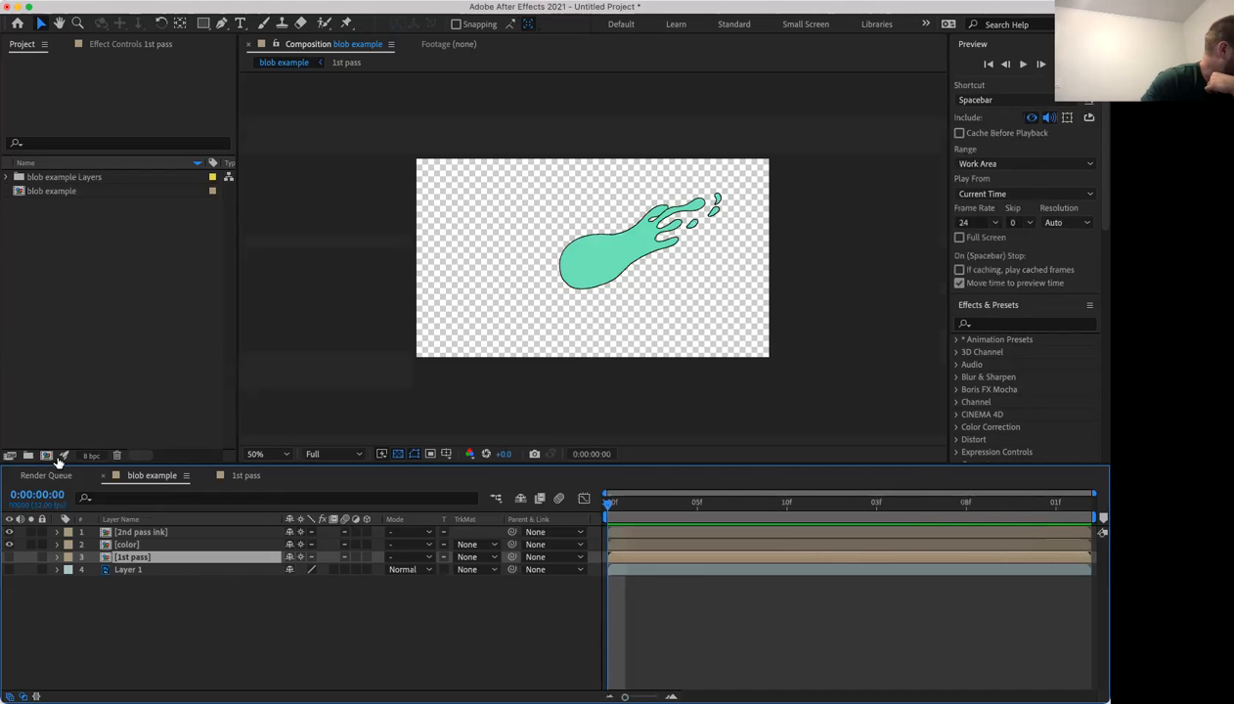
Create a new 1920 x 1080 composition named example at 12 frames per second with a duration of 0:00:10:00.
click(46, 456)
click(980, 506)
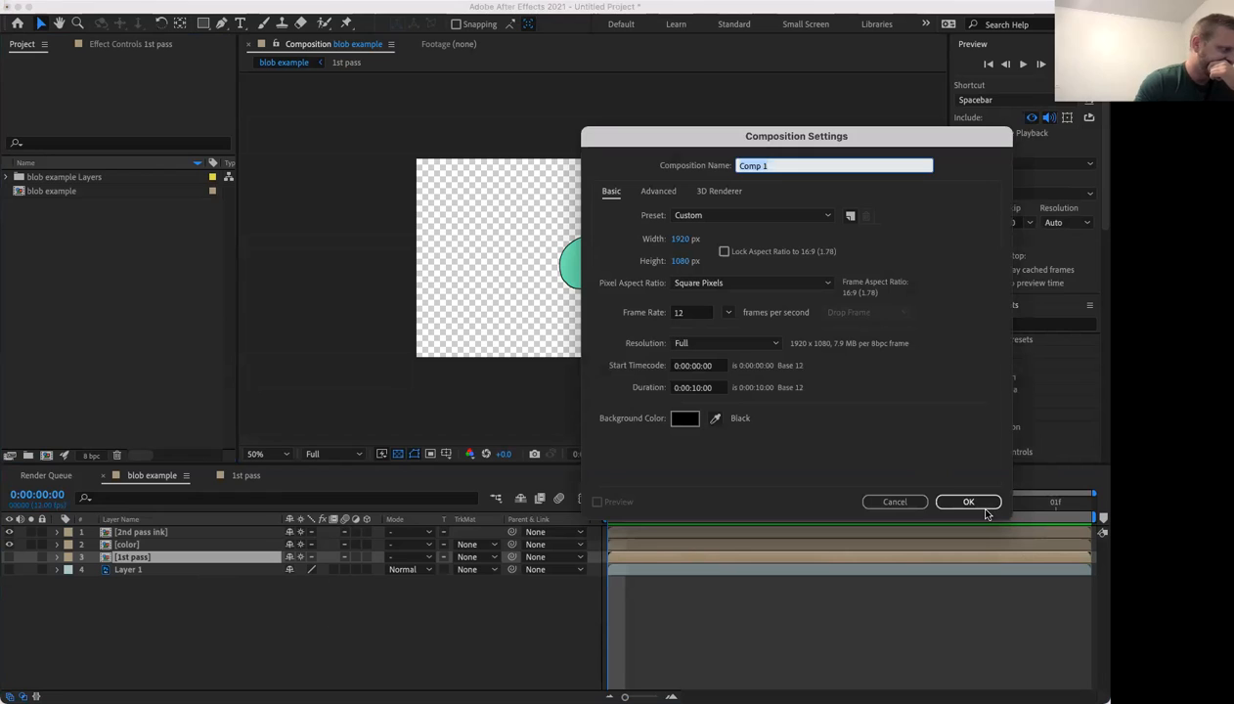
click(779, 165)
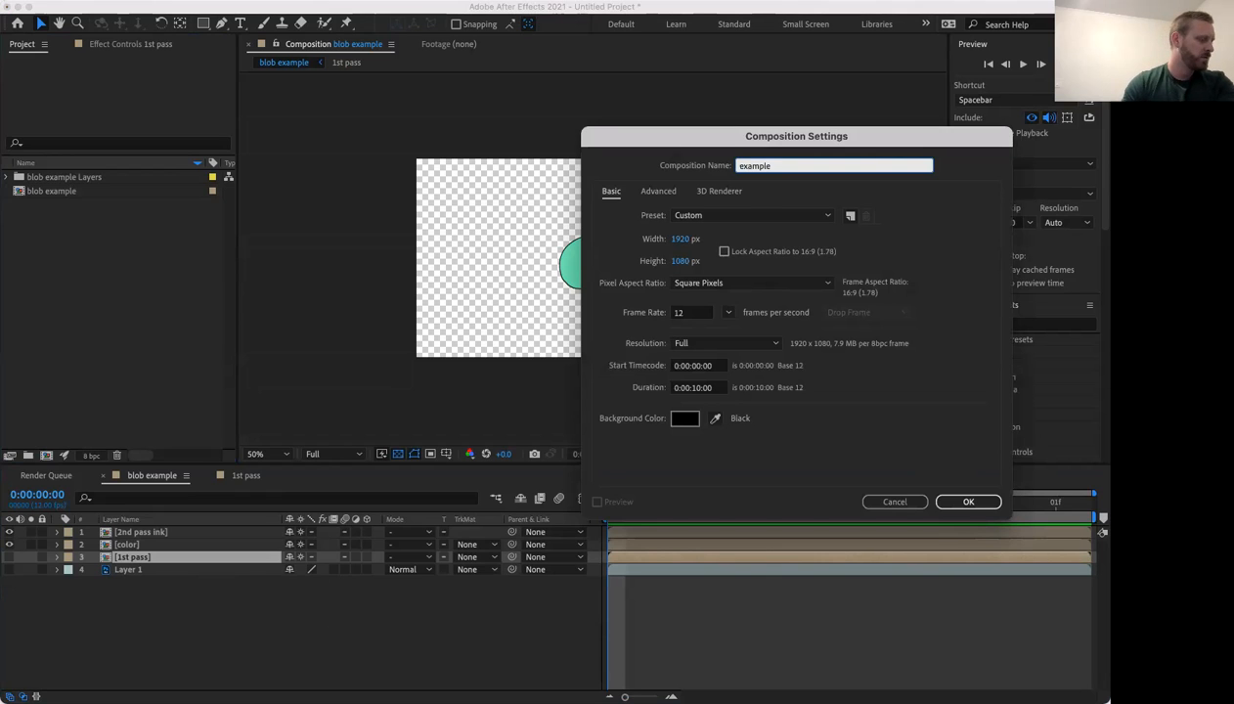
text(example)
click(971, 503)
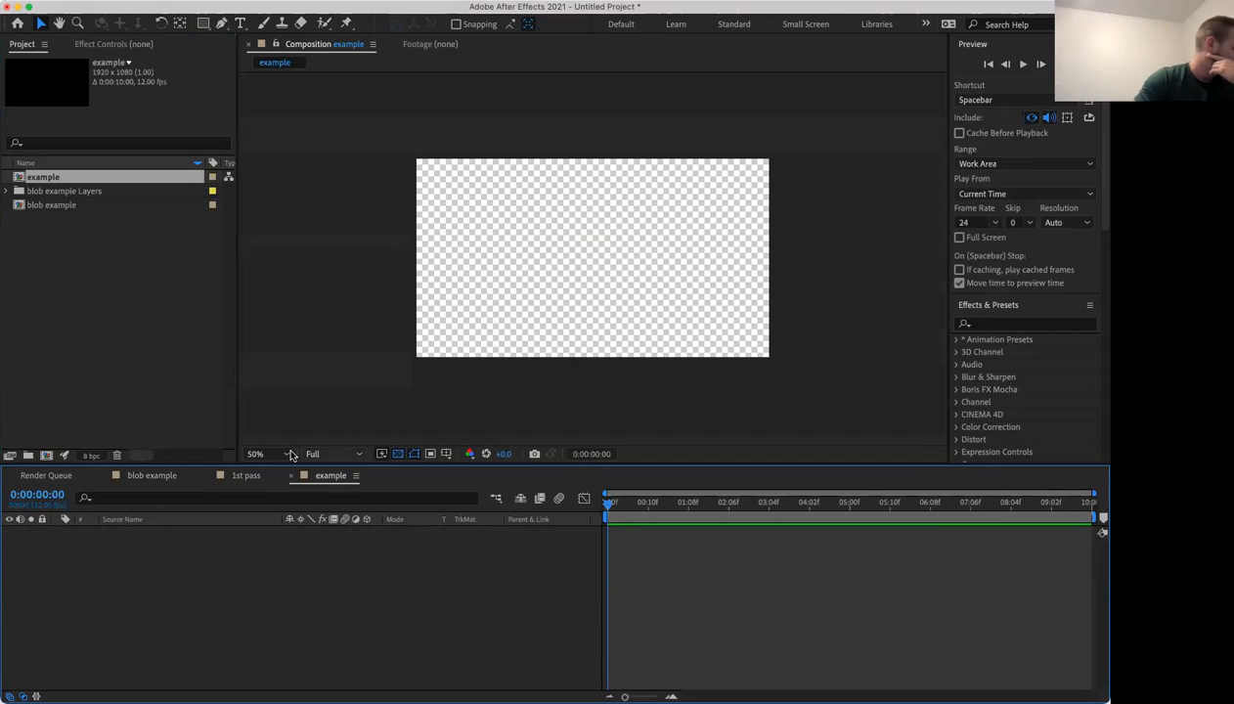
Play back the animation in the blob example composition and return to the first frame.
click(157, 475)
key(space)
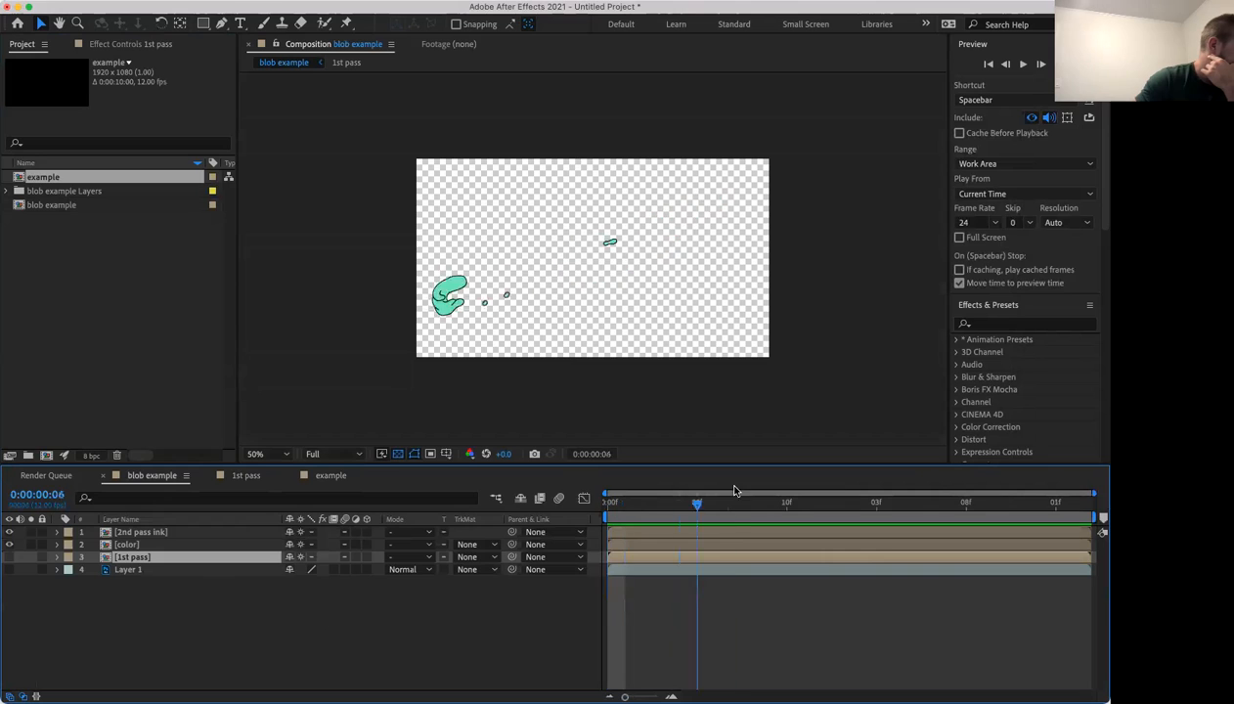
key(space)
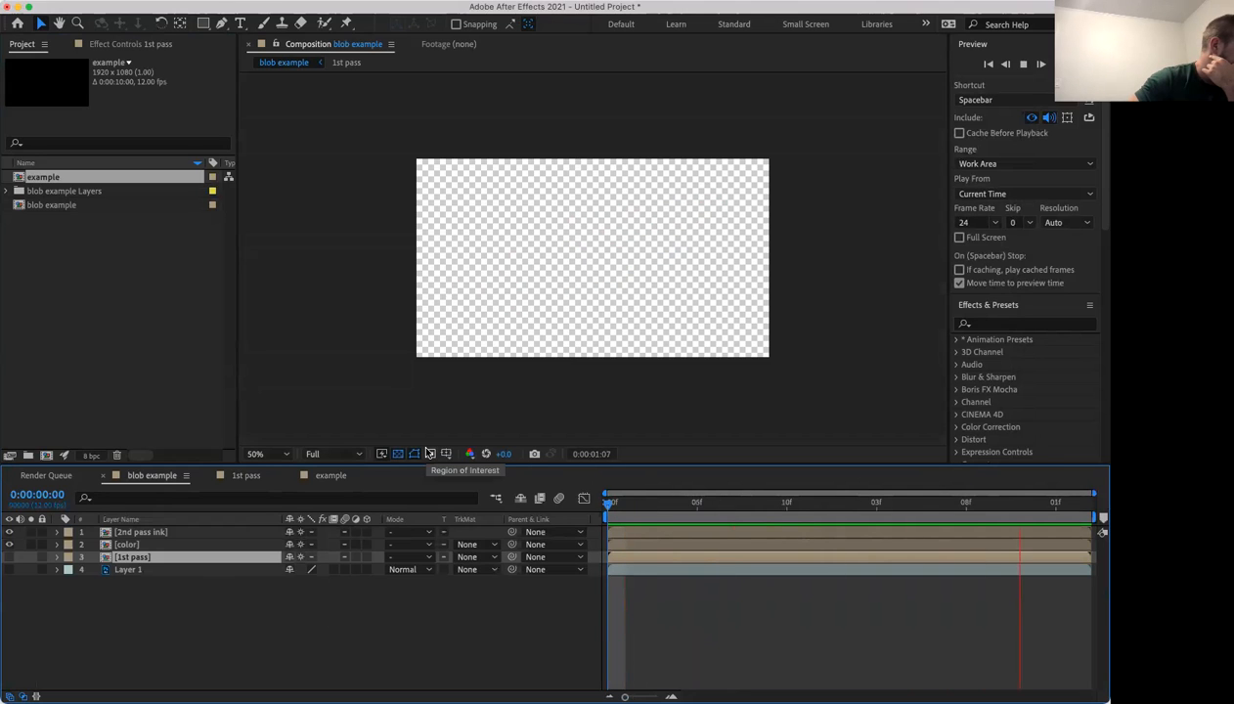
key(space)
drag(649, 507, 545, 459)
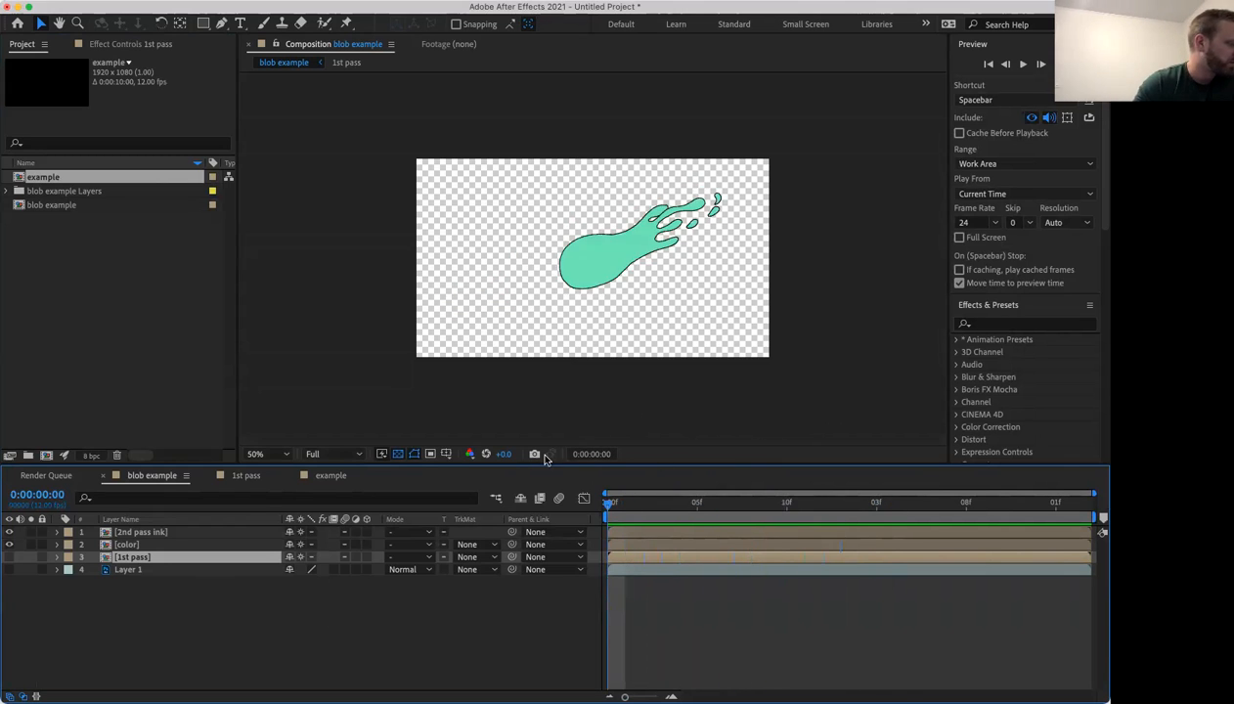
Check the preview frame rate options and the 1st pass composition settings, leaving both as they are.
click(240, 476)
click(317, 478)
click(246, 476)
key(space)
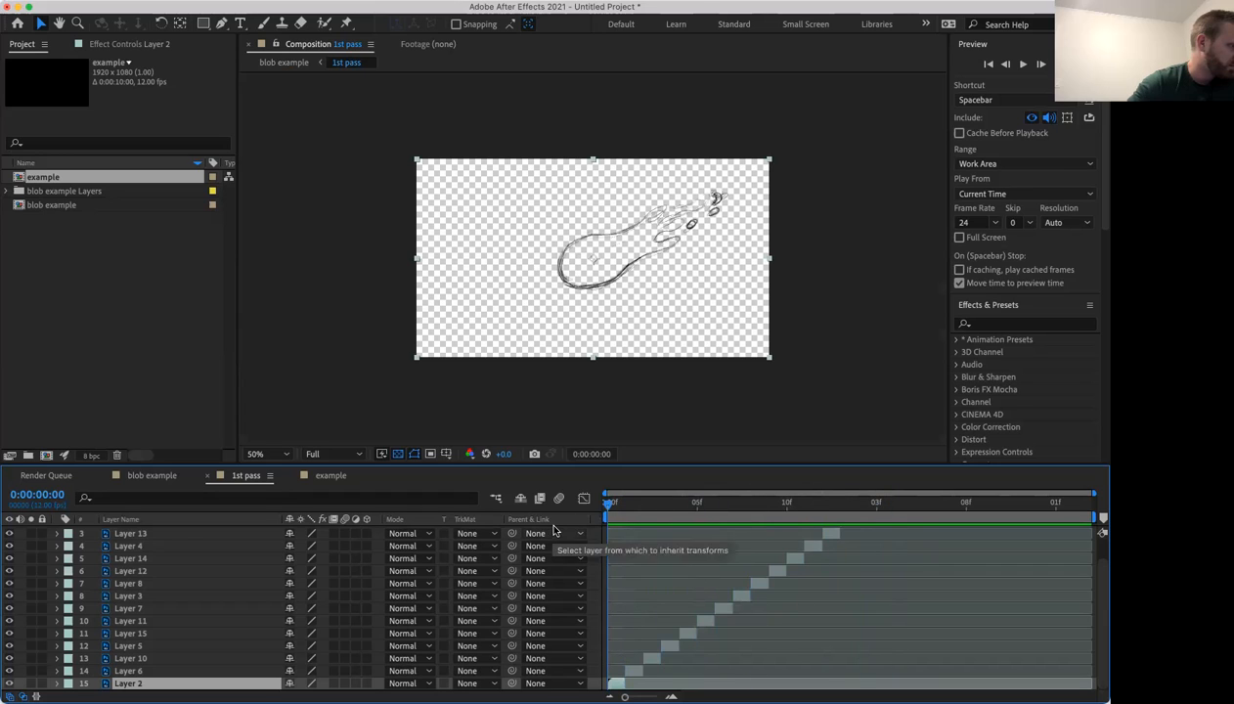
click(996, 227)
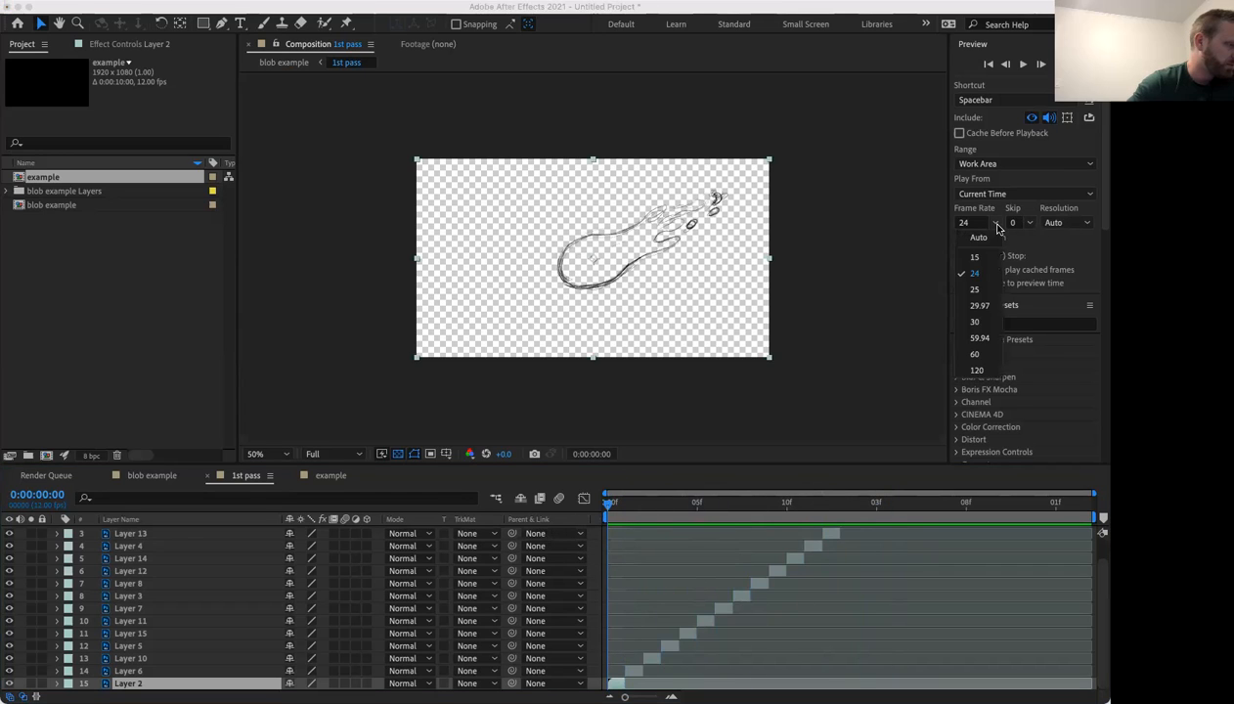
click(993, 225)
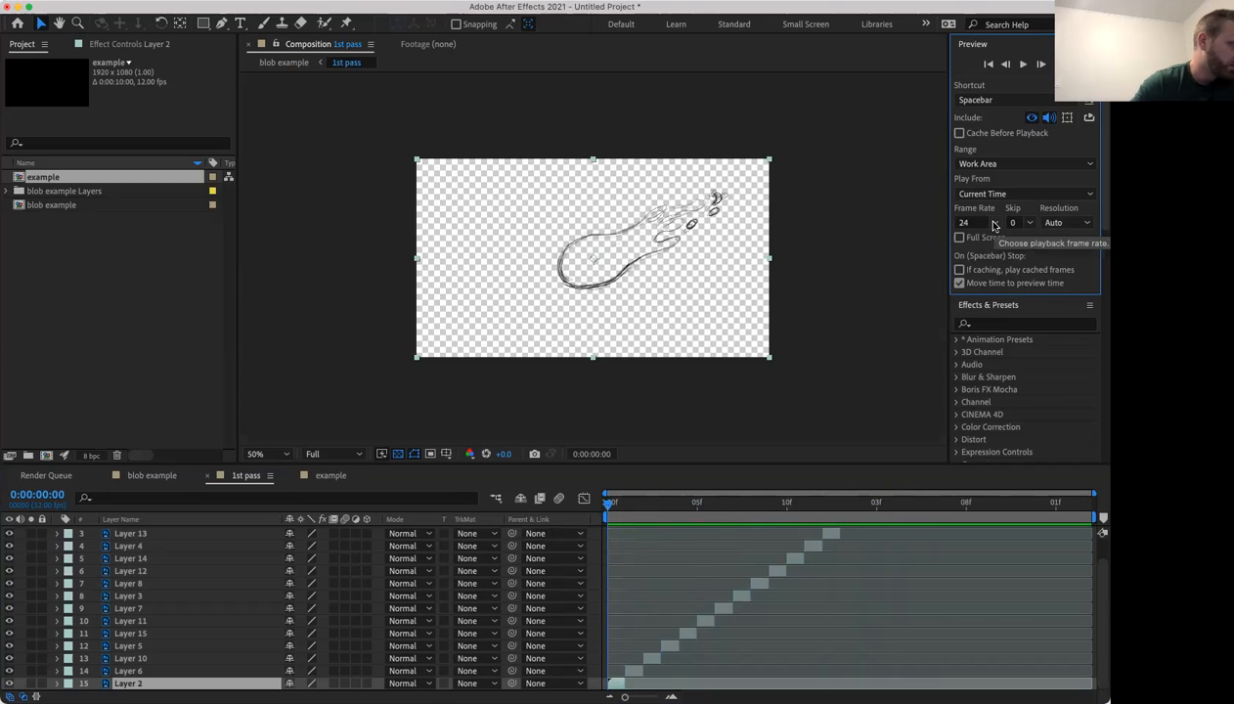
click(713, 508)
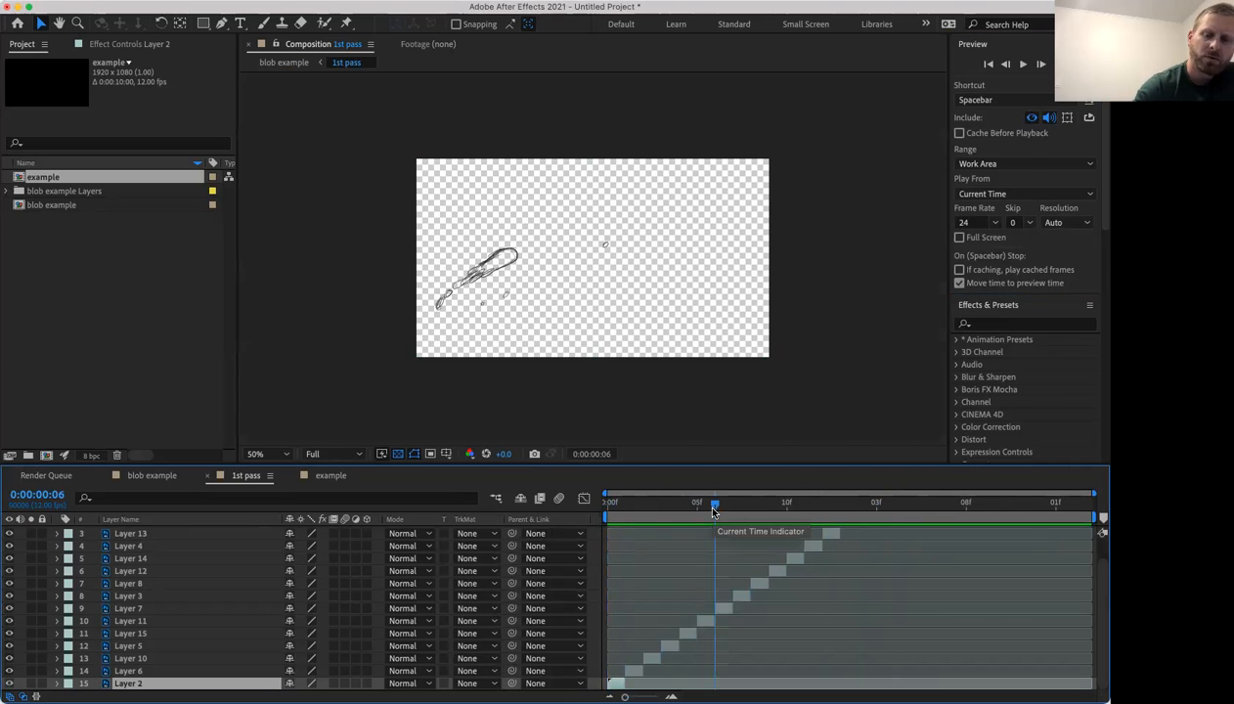
key(super+k)
click(892, 502)
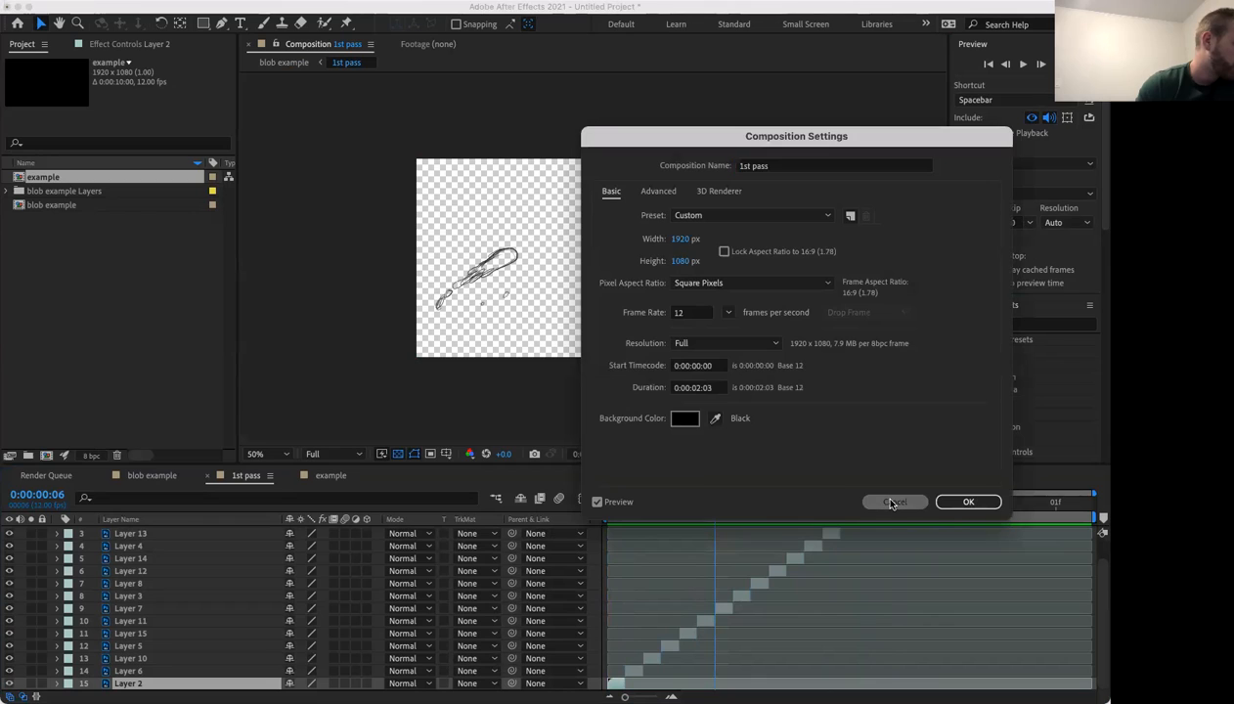
Look at the empty example composition, then preview the blob example animation again from its first frame.
click(329, 476)
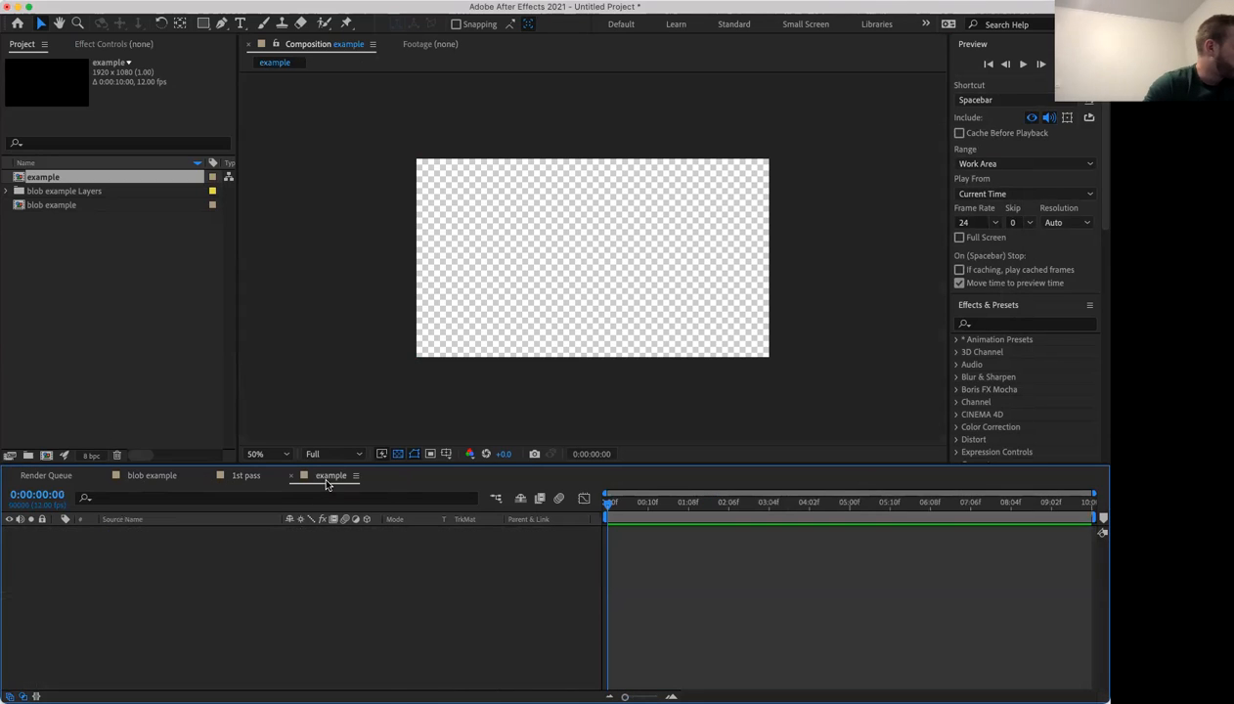
click(147, 476)
key(space)
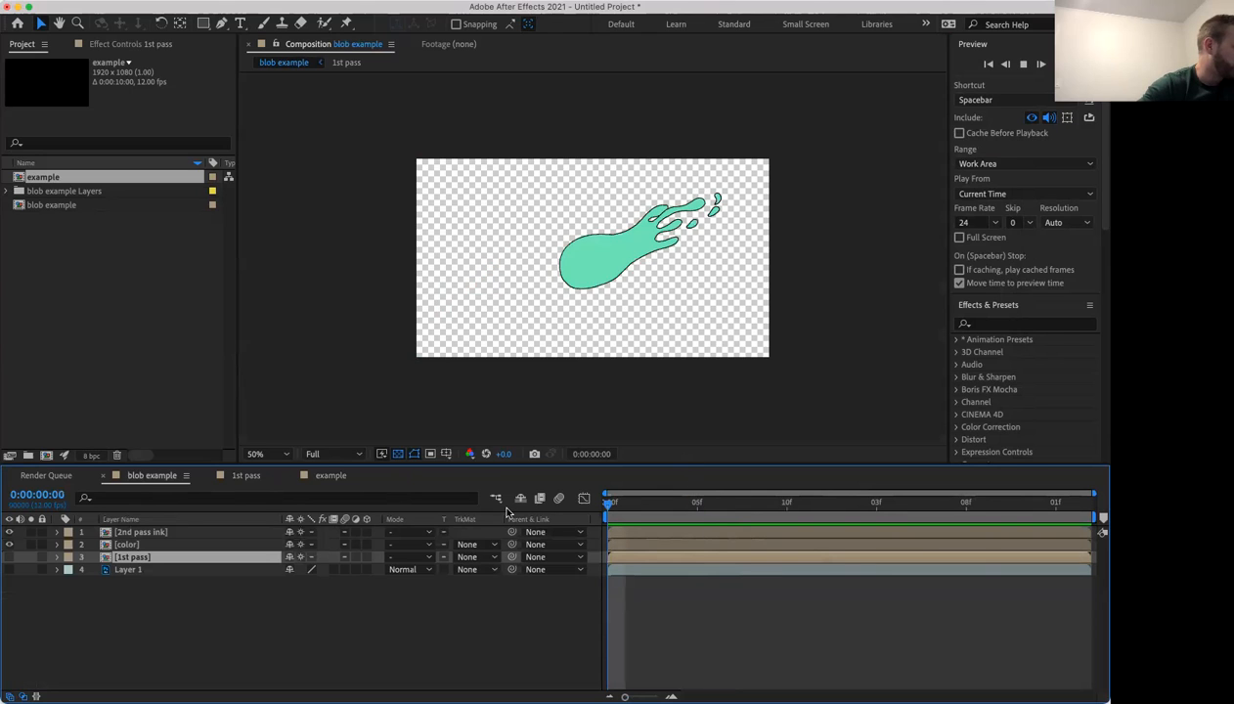
drag(680, 498, 431, 512)
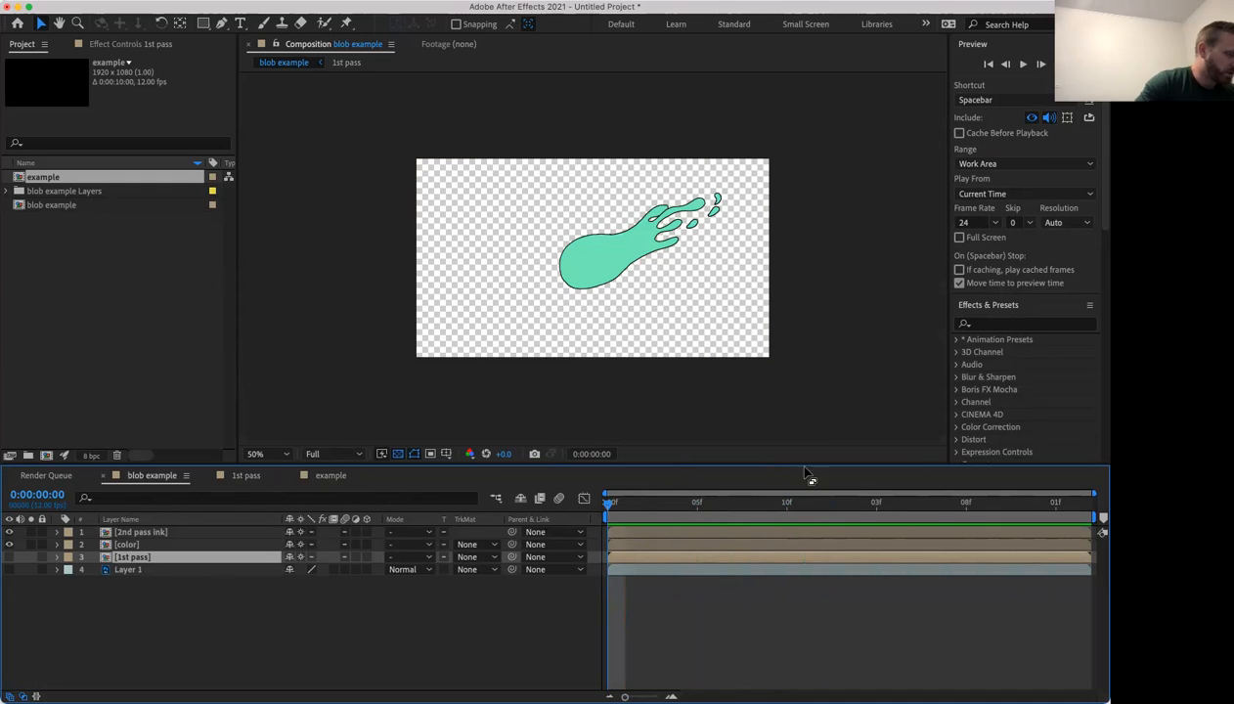
End the blob example work area at 0:00:01:01, where the last drawn frame finishes, and trim the composition to it.
drag(608, 502, 839, 503)
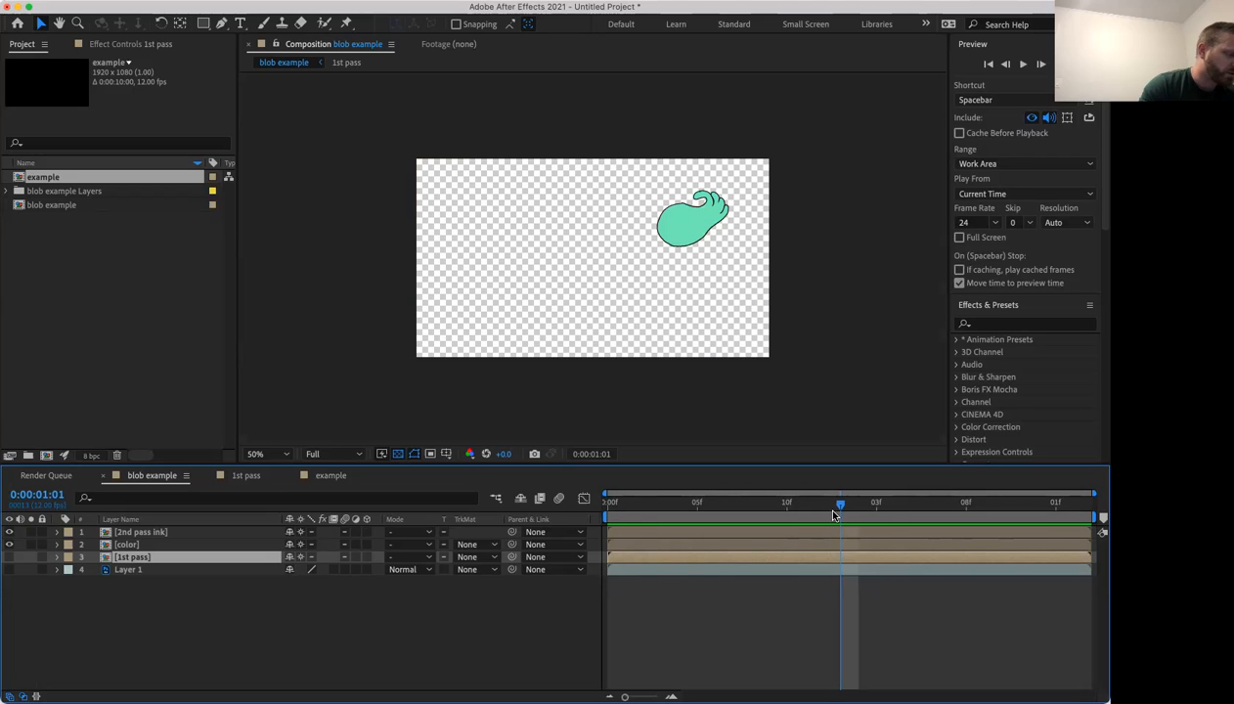
drag(1102, 533, 847, 536)
key(space)
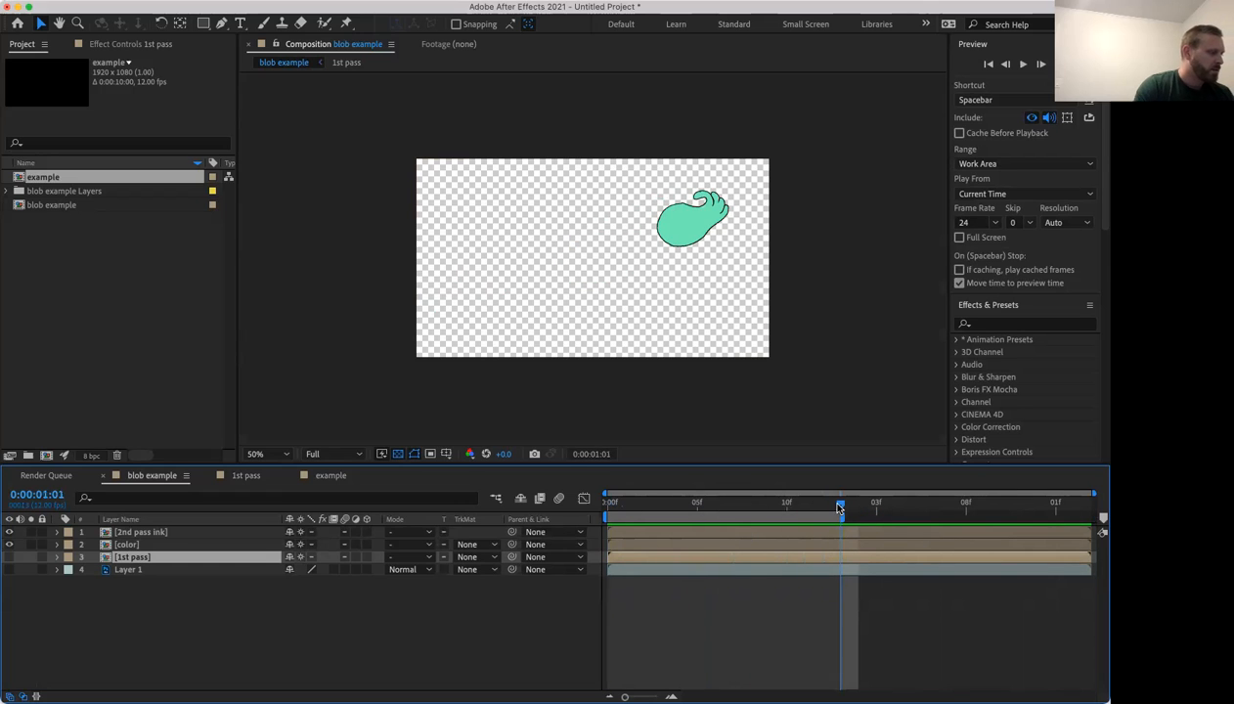
right_click(633, 521)
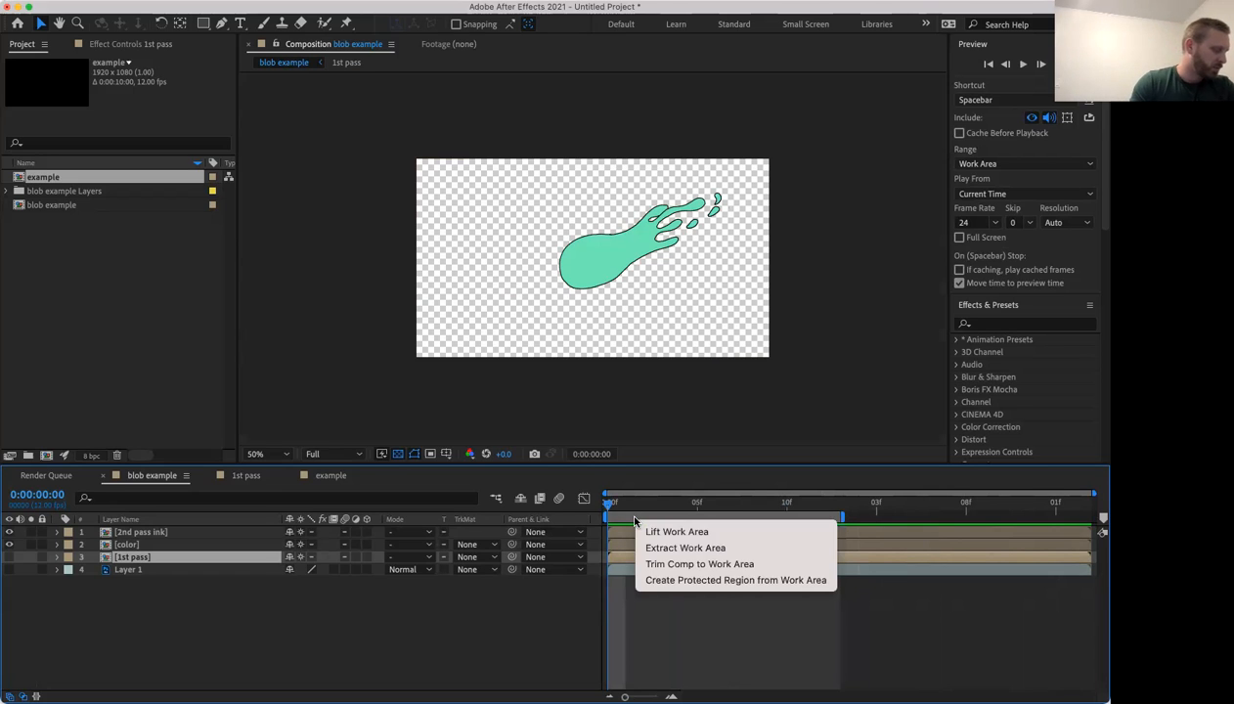
click(694, 565)
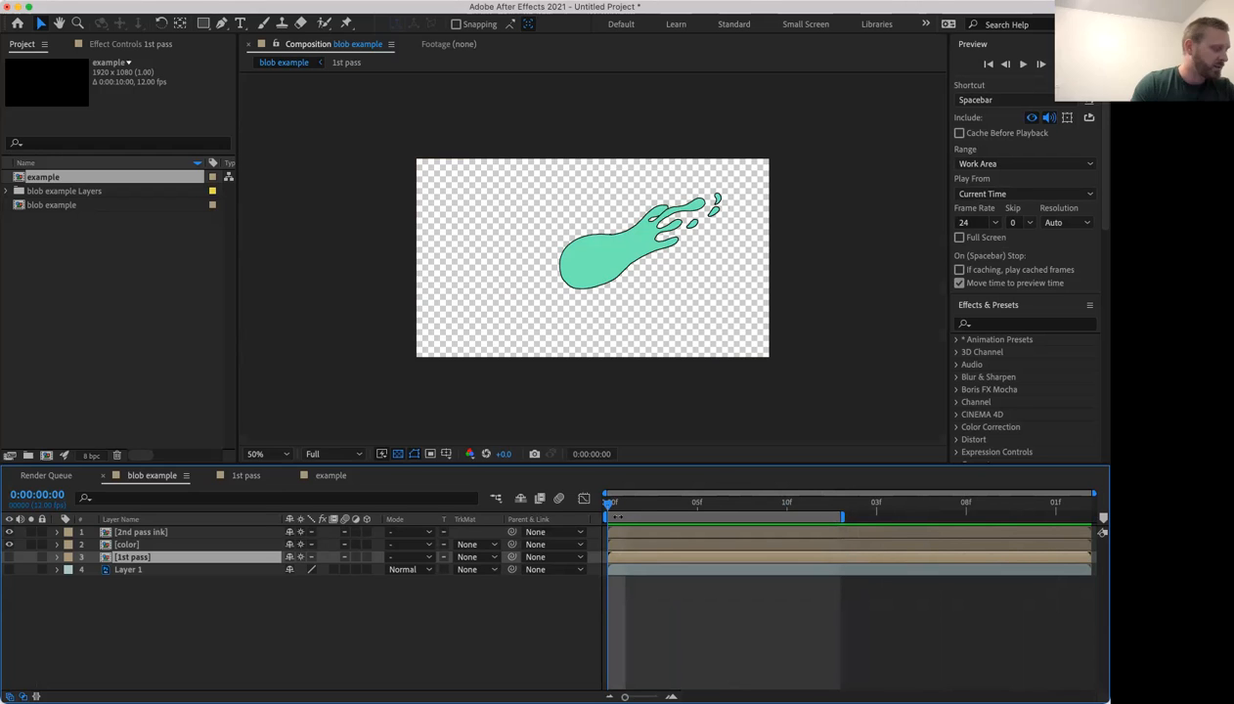
right_click(615, 515)
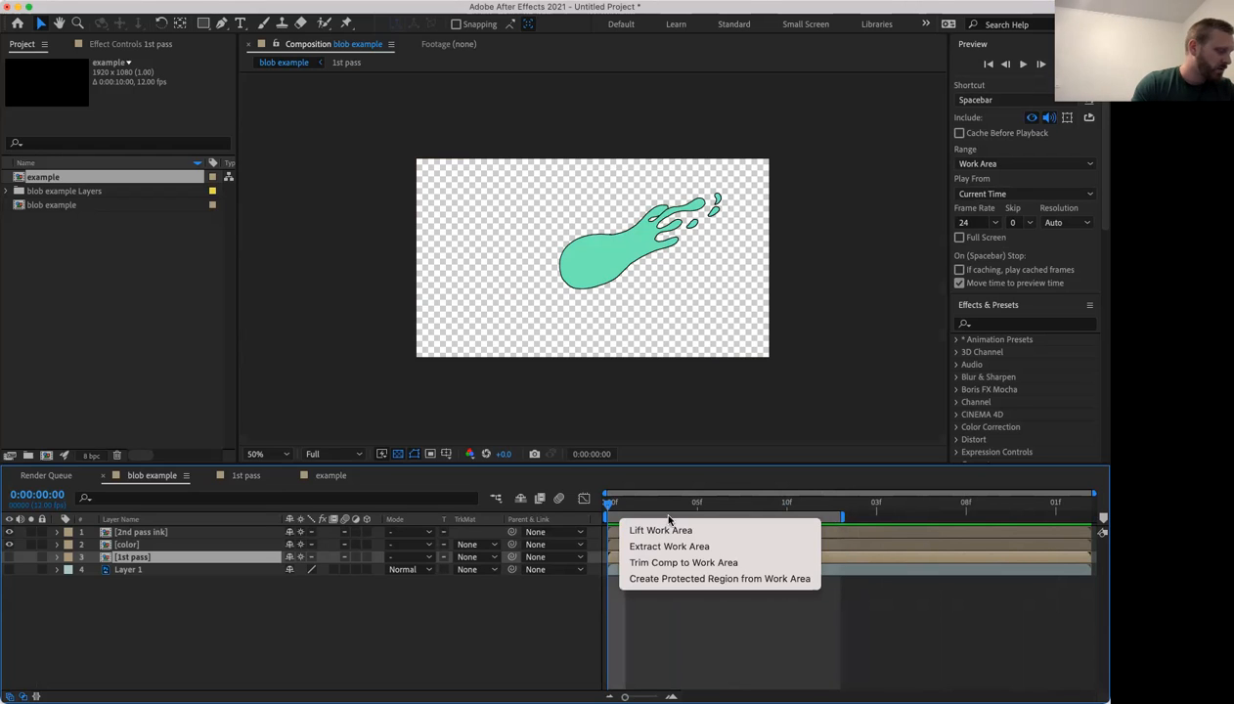
click(684, 565)
Preview the trimmed blob example composition as a loop and stop at the first frame.
key(space)
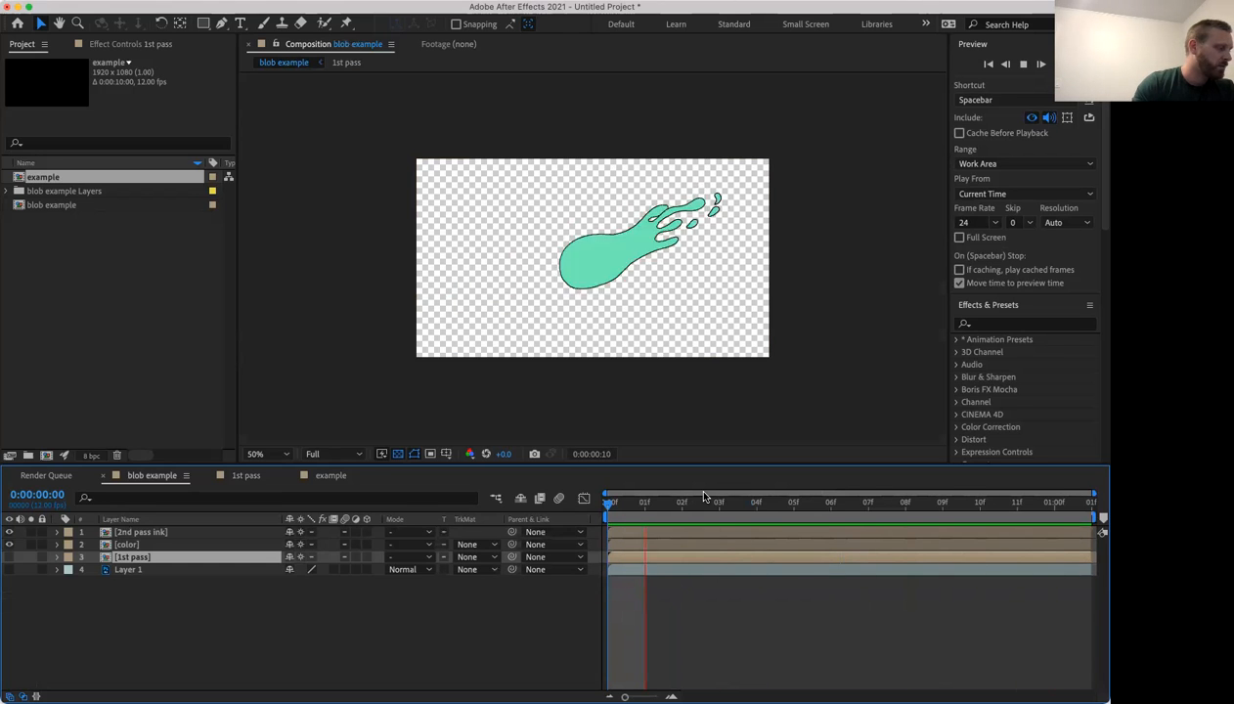
key(space)
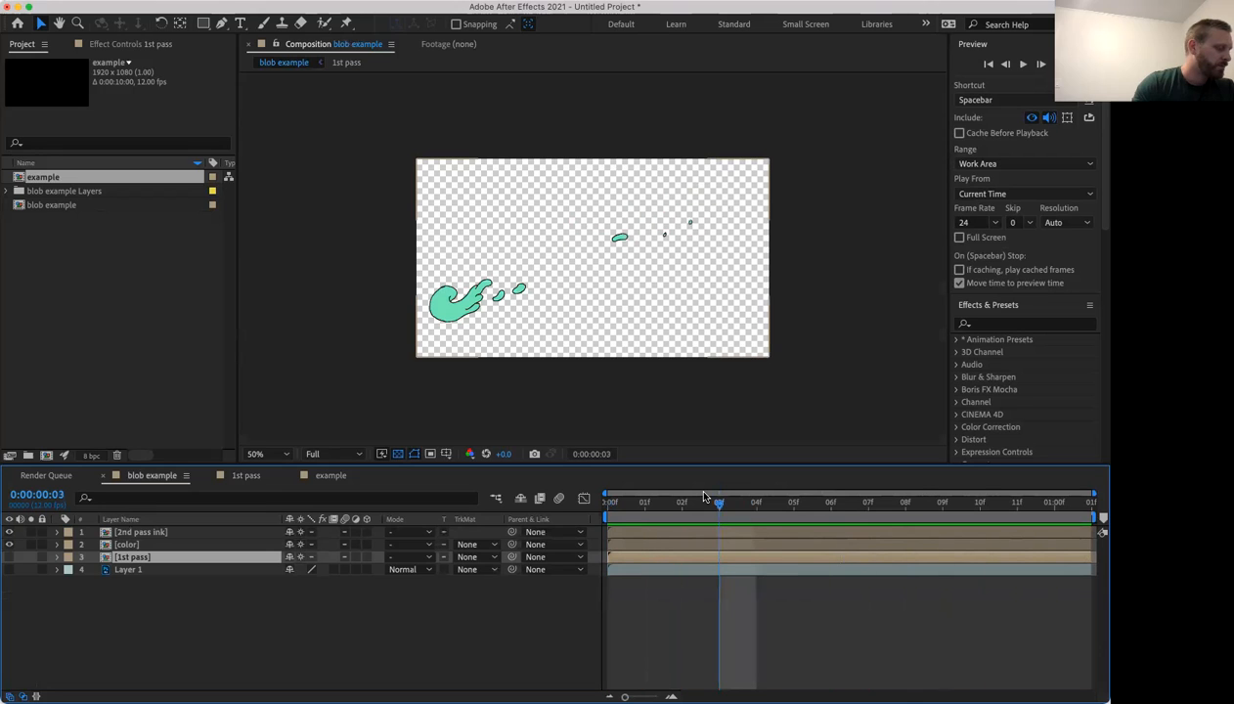
drag(1075, 515, 523, 509)
drag(611, 504, 440, 499)
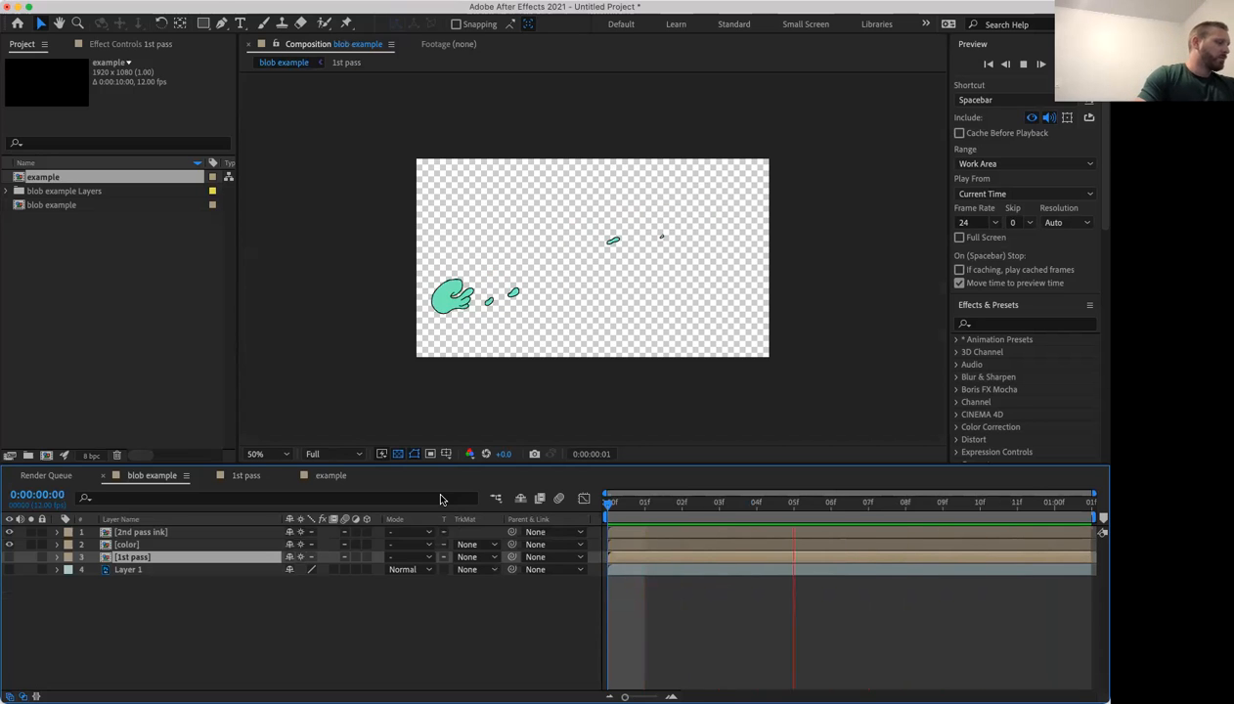
key(space)
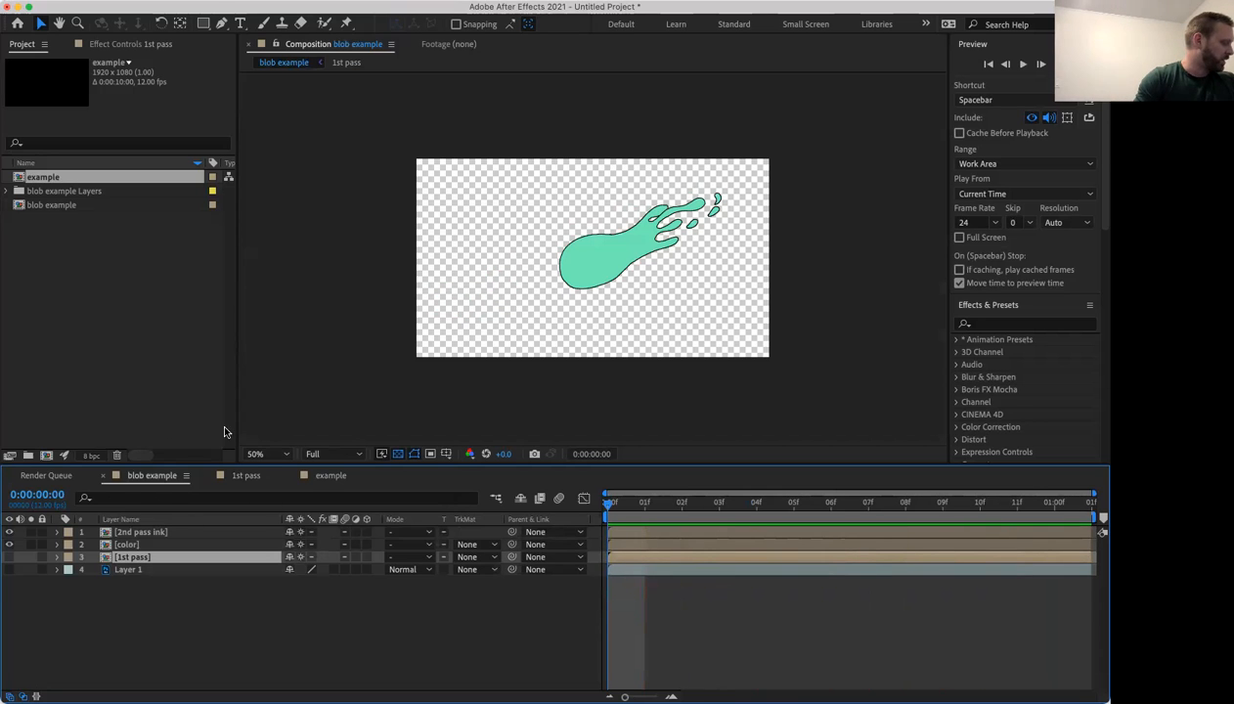
Add the blob example composition as a layer at the start of the example composition.
click(329, 475)
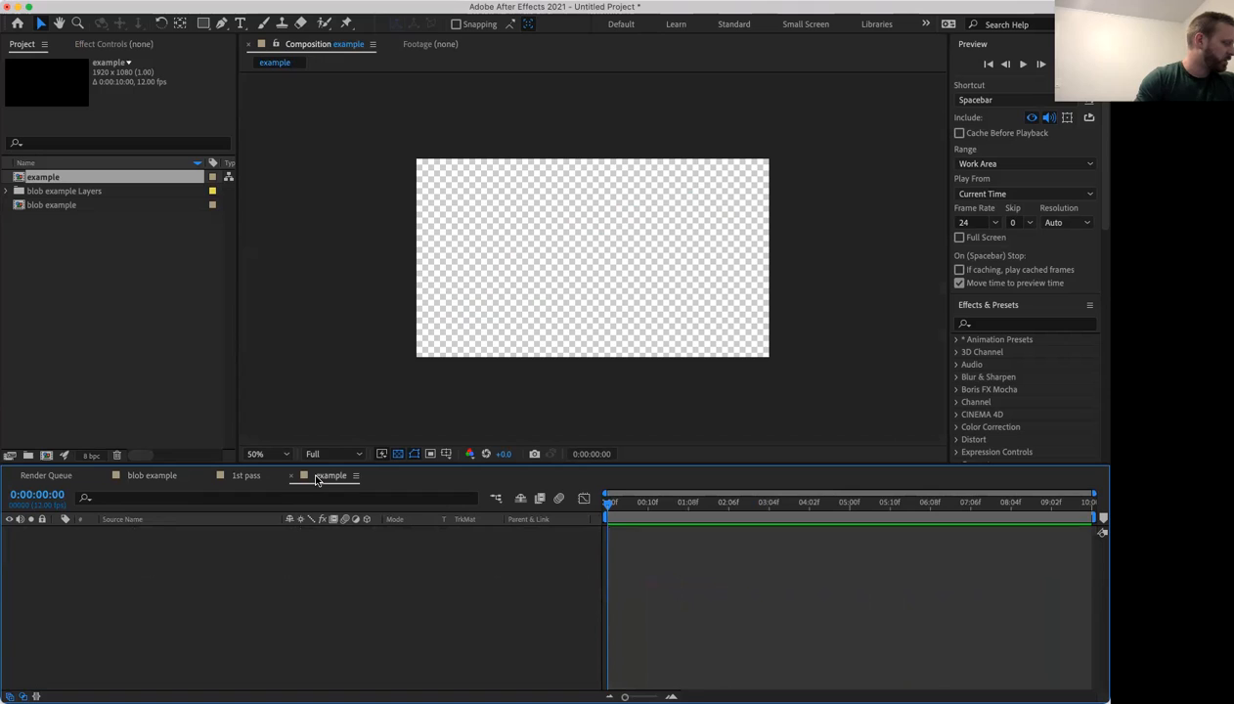
click(84, 204)
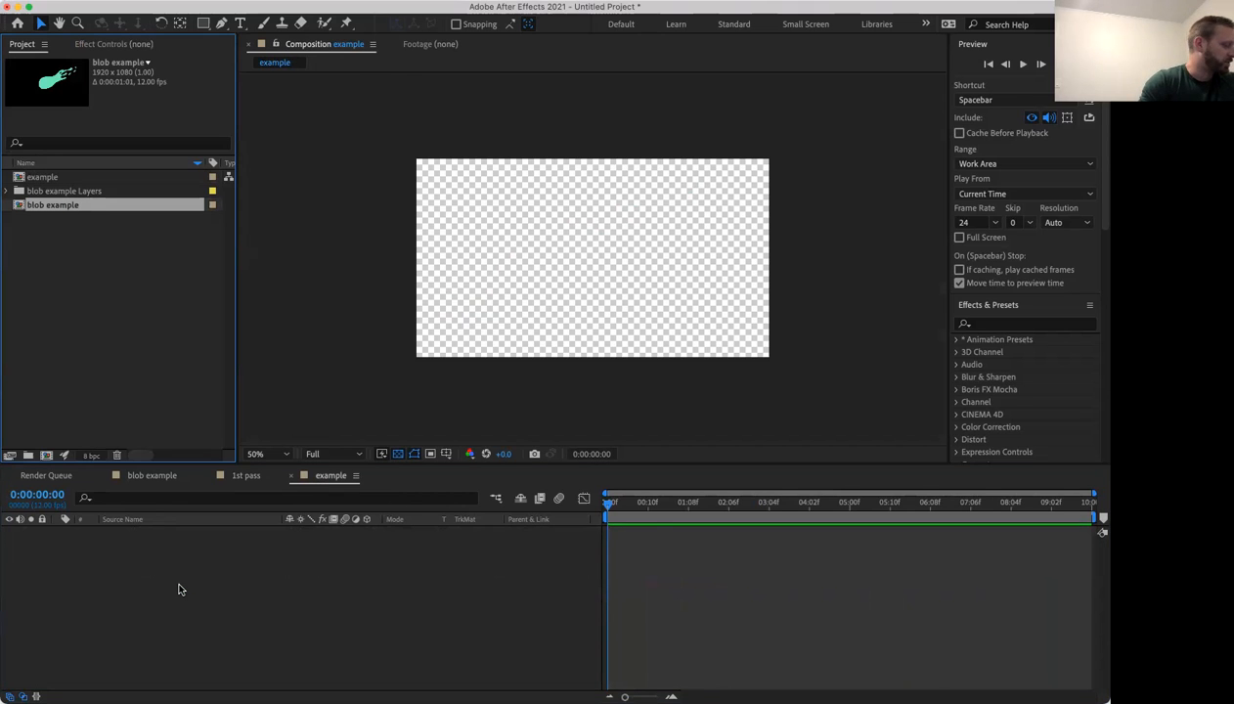
key(super+slash)
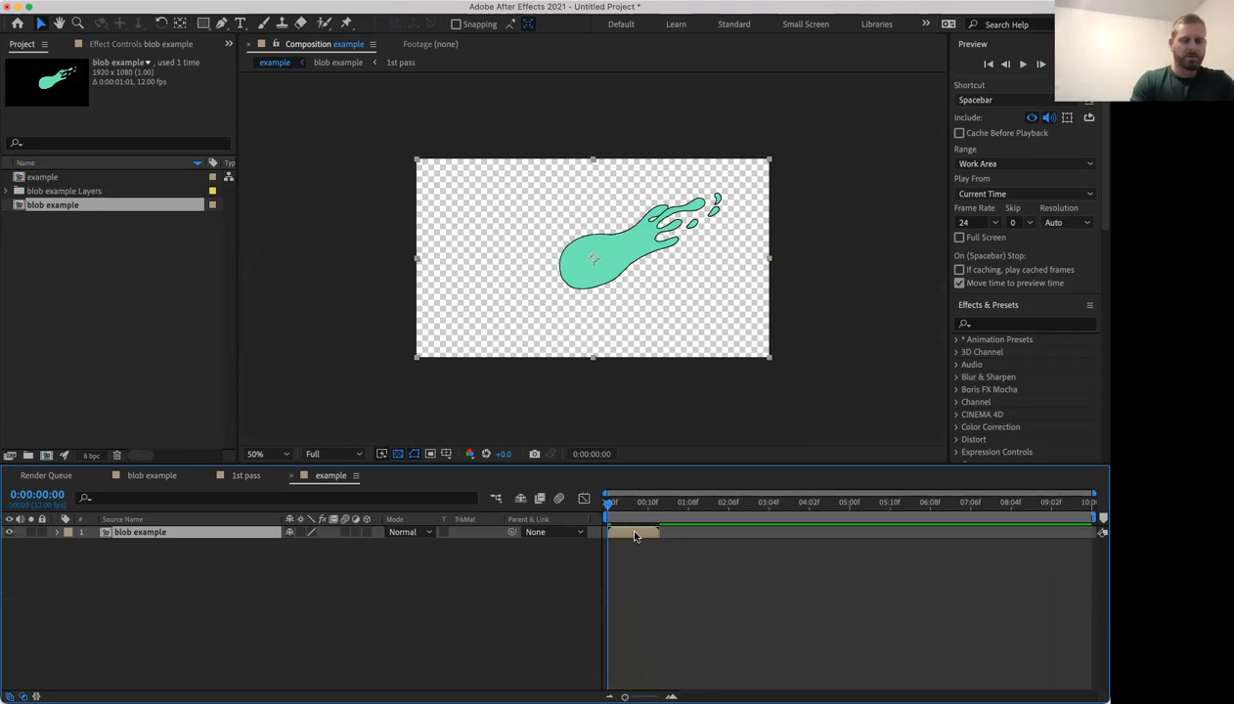
Time-stretch the blob example layer to twice its duration, holding the layer in-point in place.
right_click(634, 536)
mouse_move(672, 387)
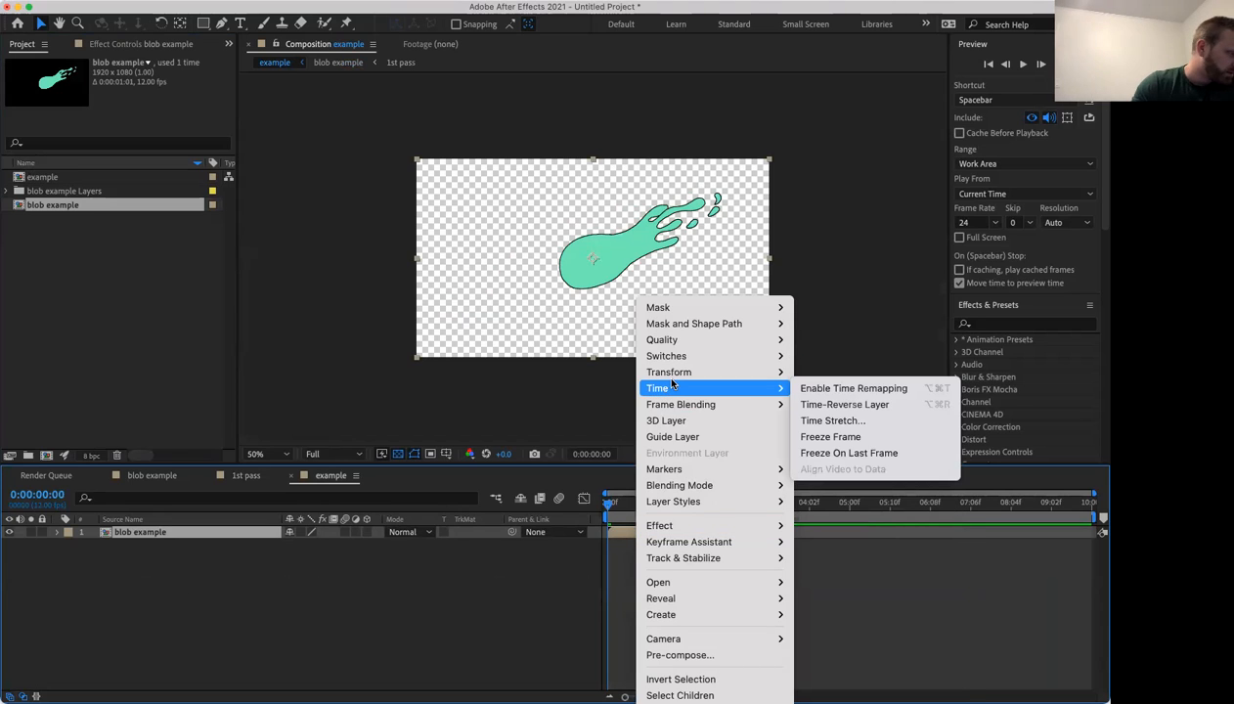
mouse_move(719, 387)
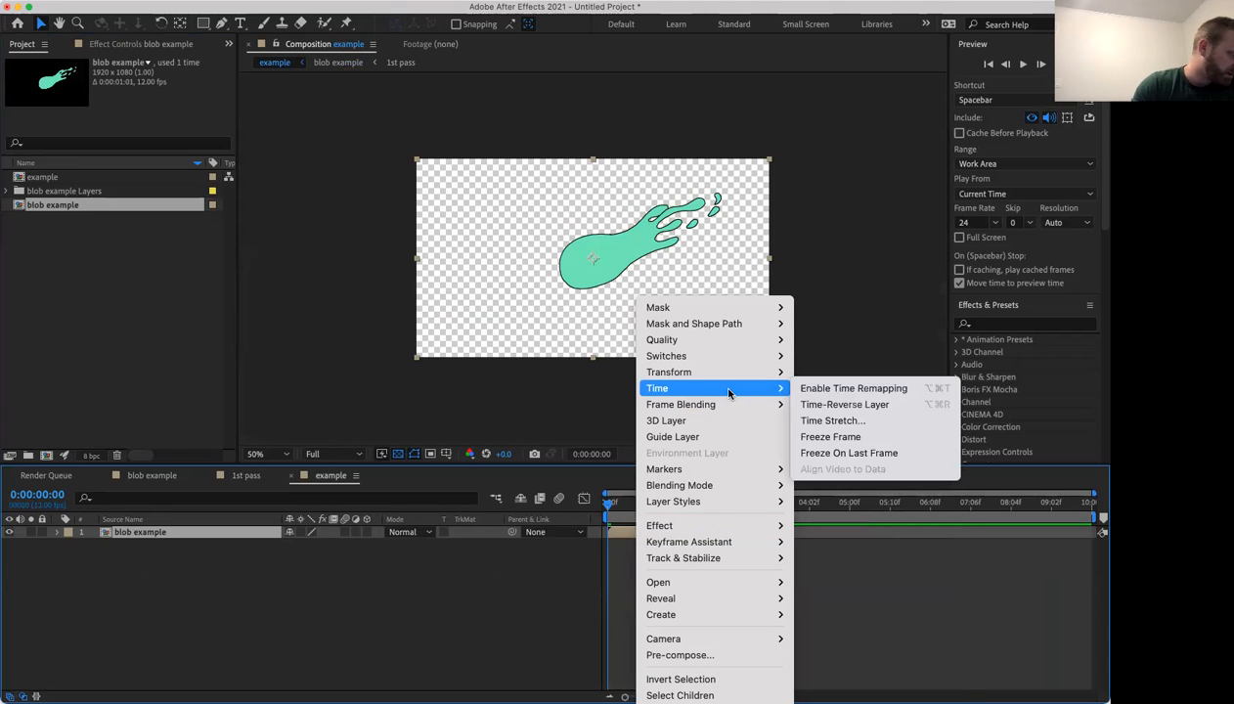
click(849, 433)
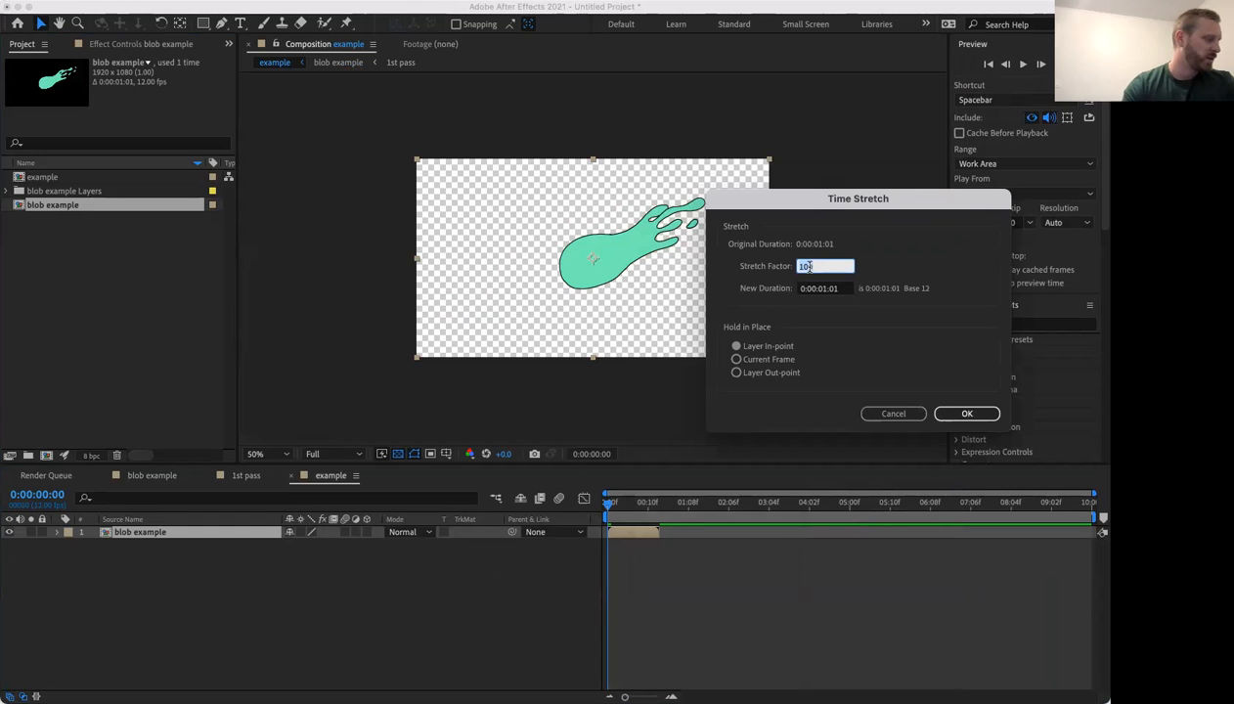
click(961, 411)
Preview the stretched blob example layer and return to the first frame of the composition.
key(space)
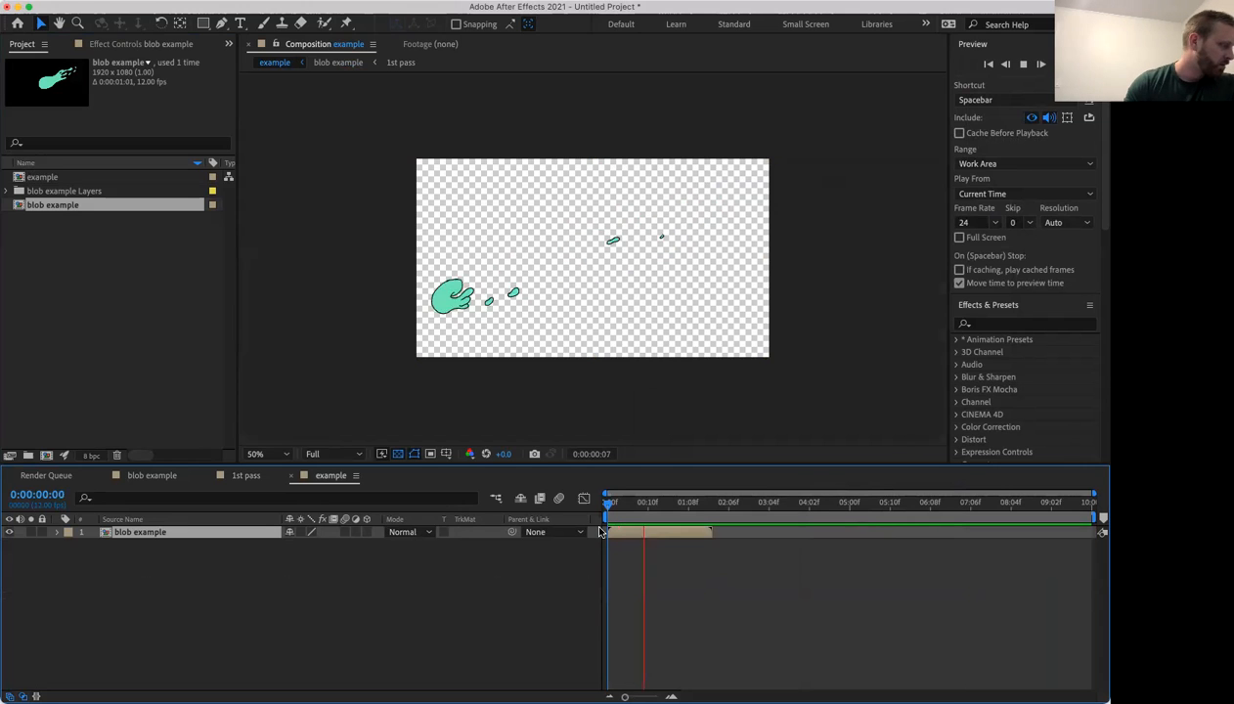
key(space)
drag(703, 507, 524, 550)
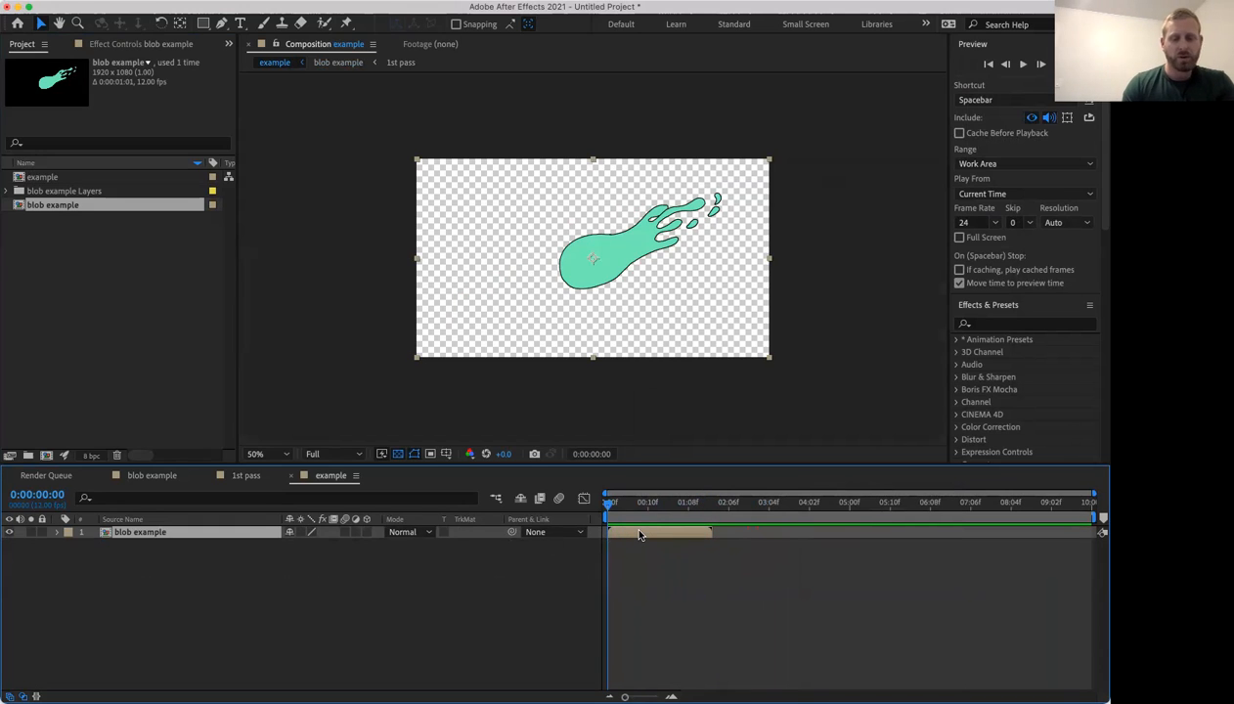
Duplicate the stretched blob example layer three times to get four stacked copies.
key(super+d)
key(super+d)
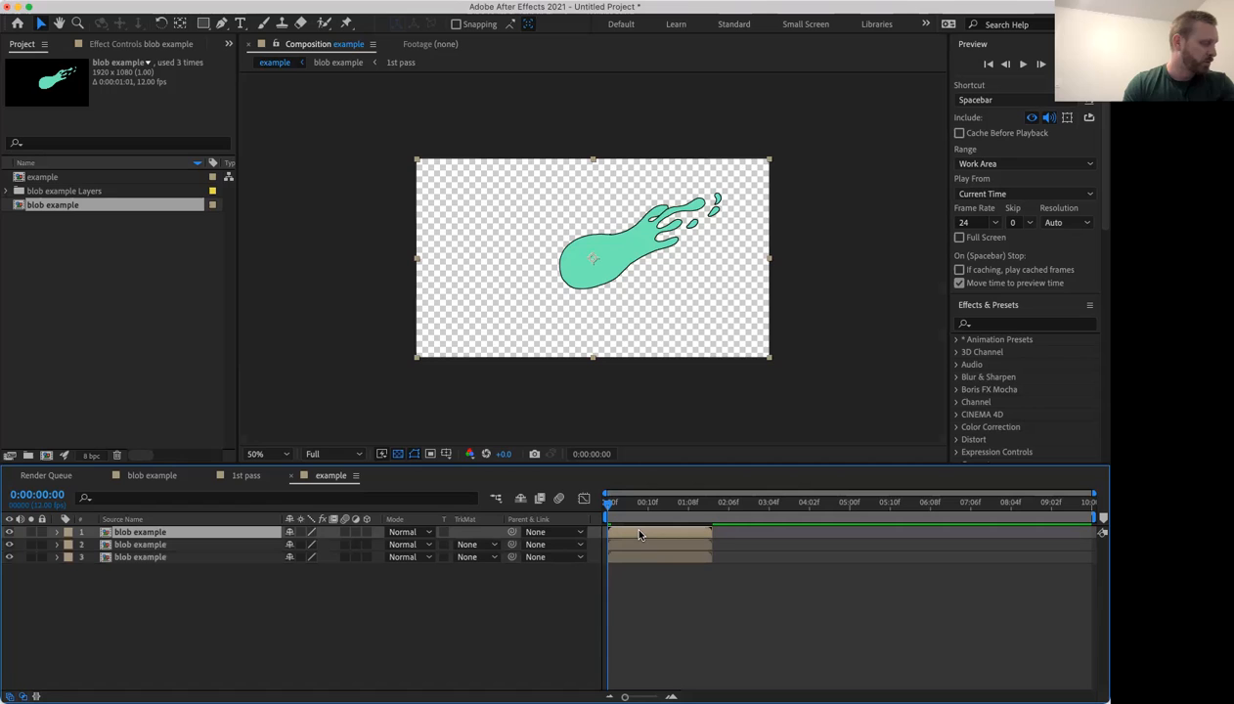
key(super+d)
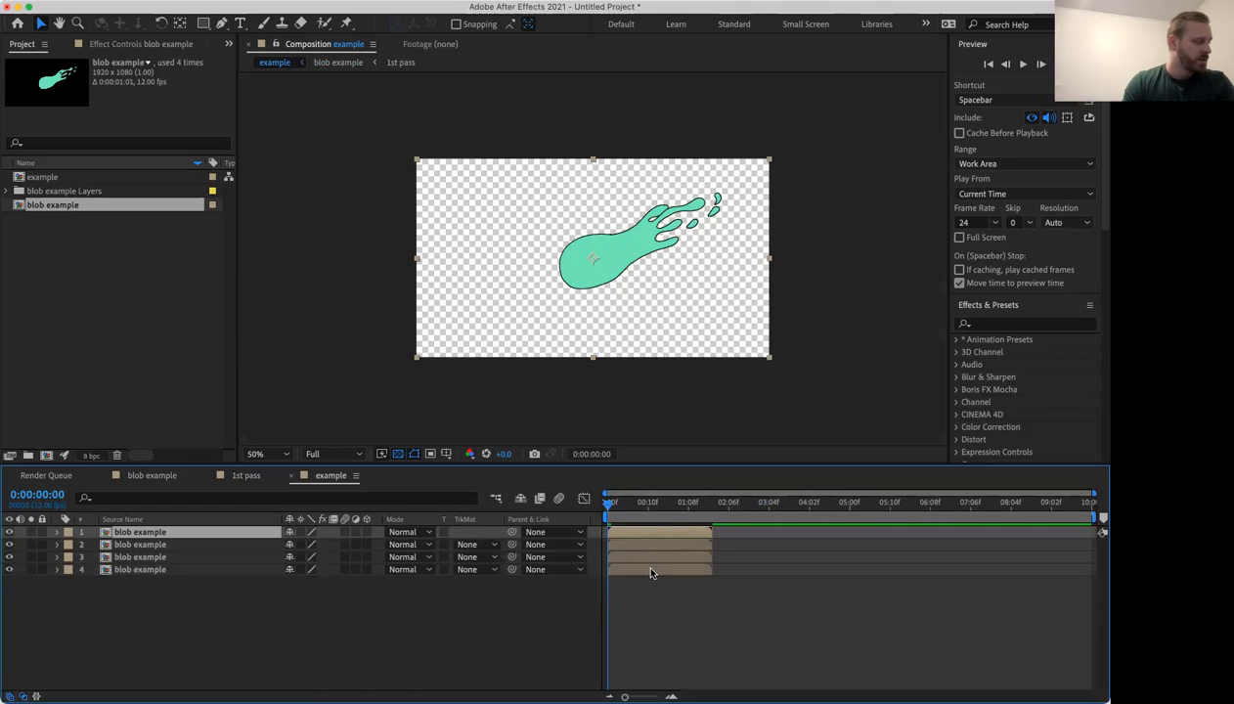
click(674, 583)
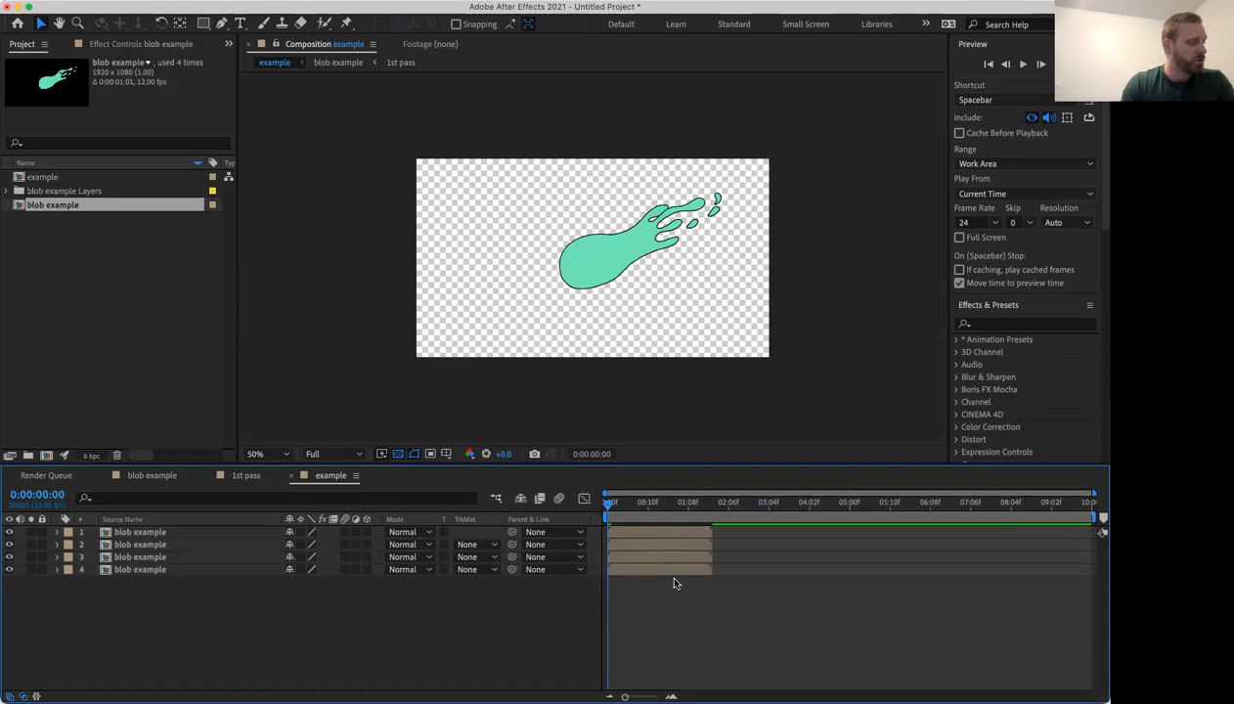
Sequence all four blob example layers end to end with Sequence Layers.
click(664, 533)
shift+click(667, 572)
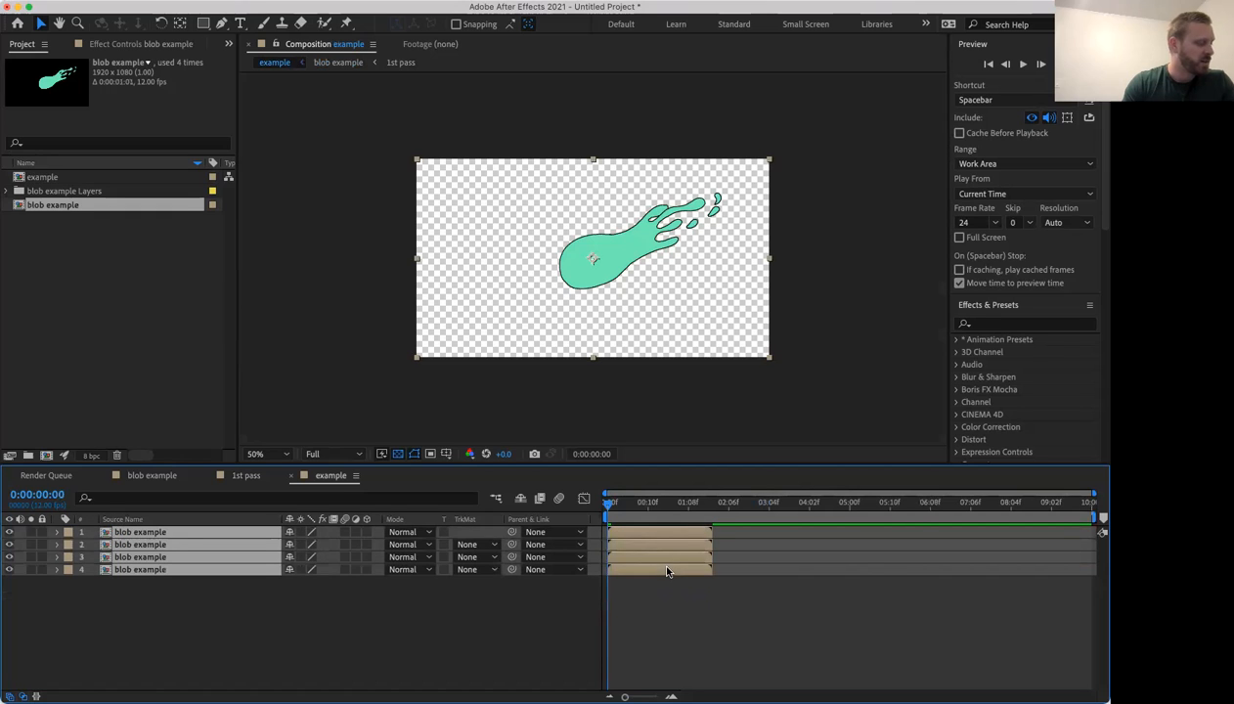
right_click(667, 572)
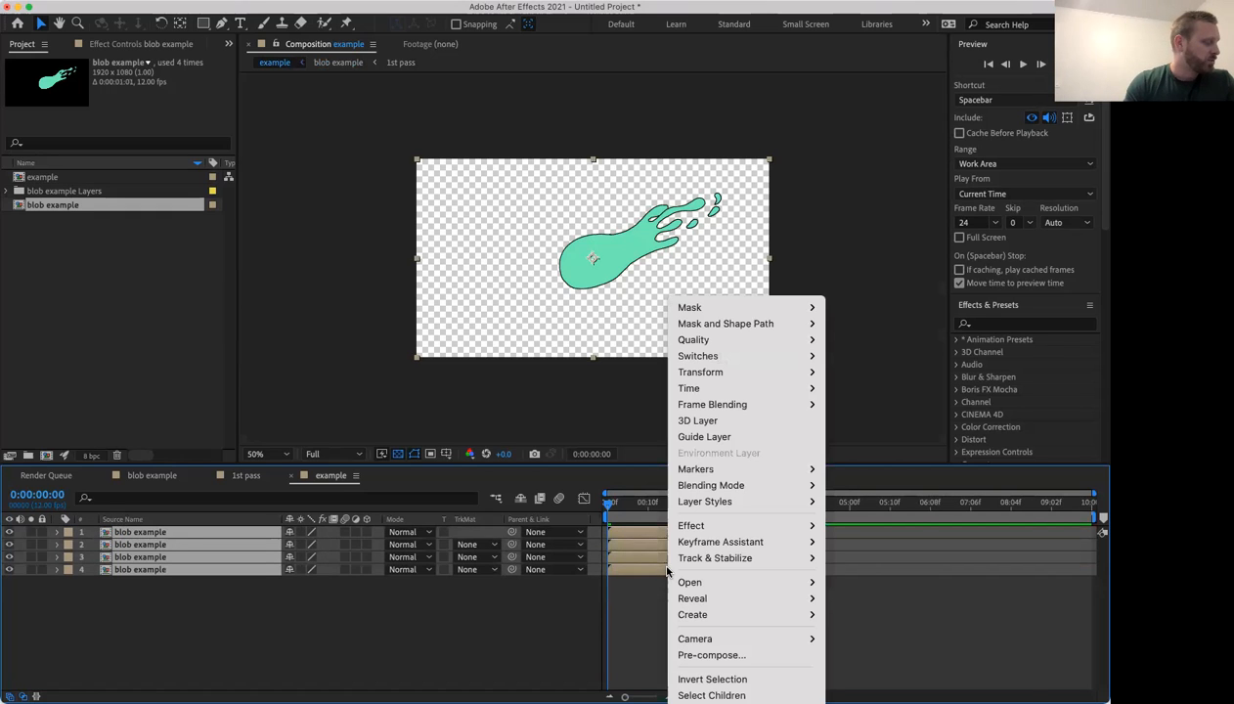
mouse_move(688, 541)
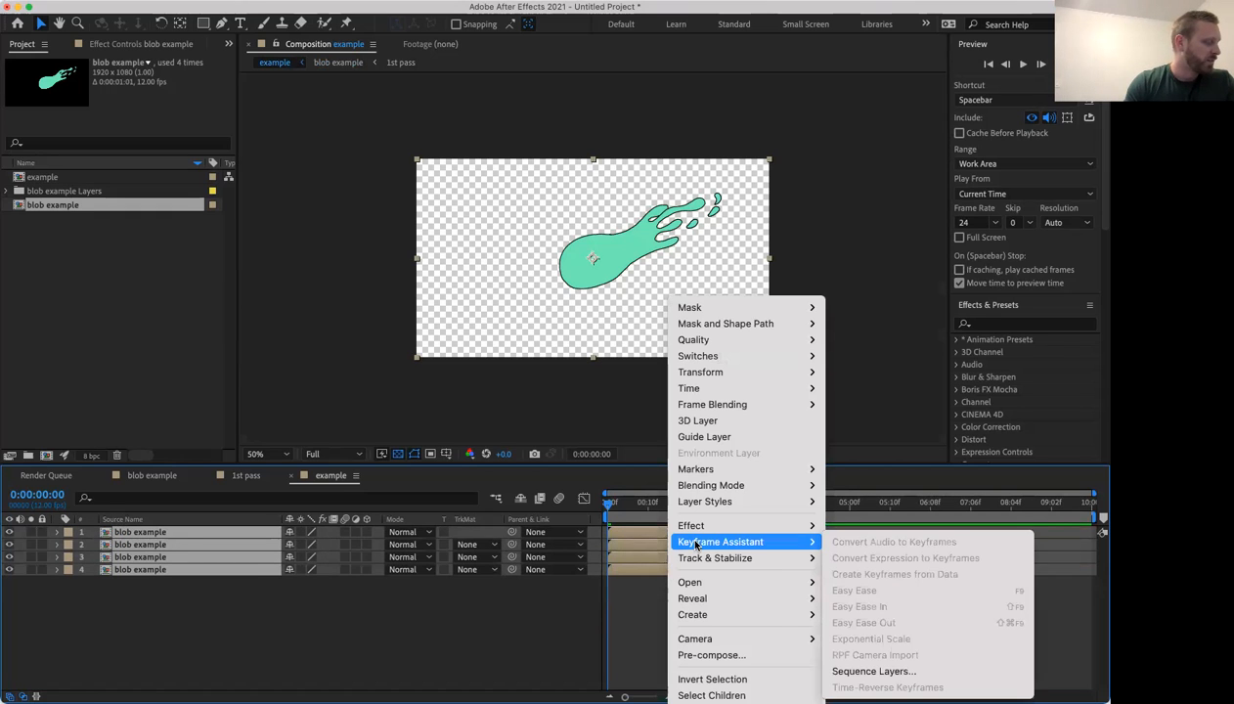
click(927, 671)
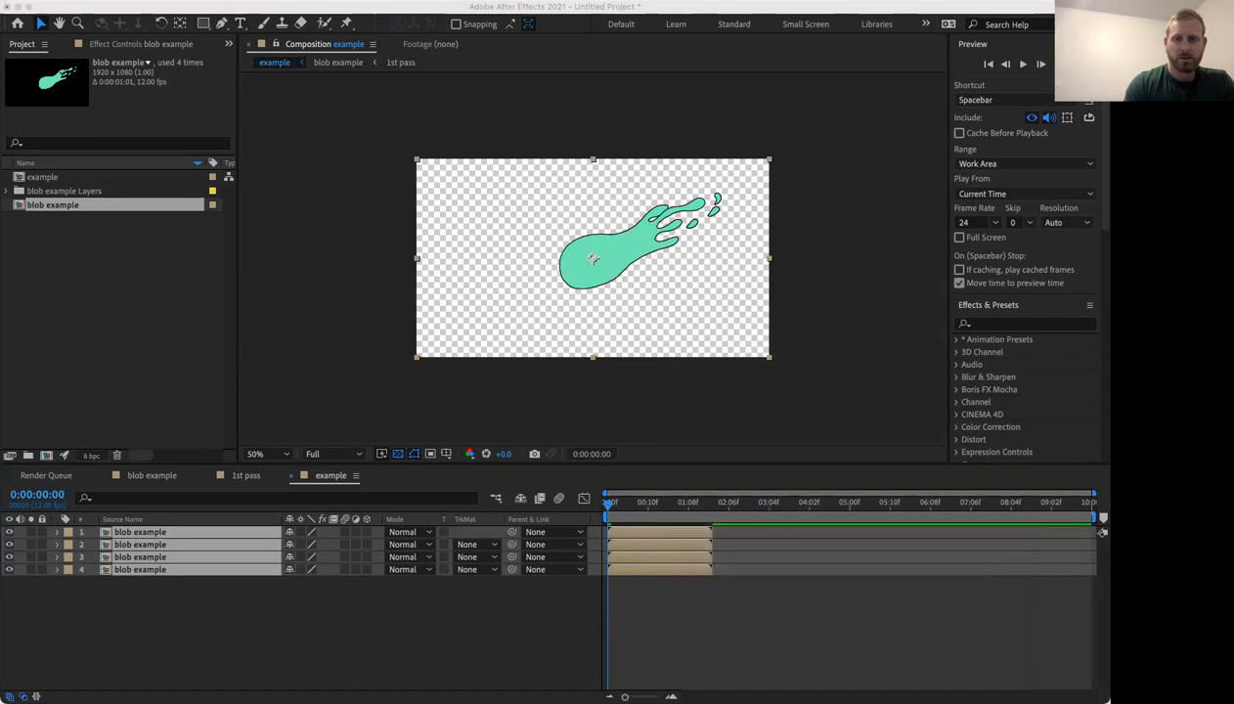
key(Return)
Preview the sequenced blob layers and scrub the example timeline back to about 0:00:01:11.
key(space)
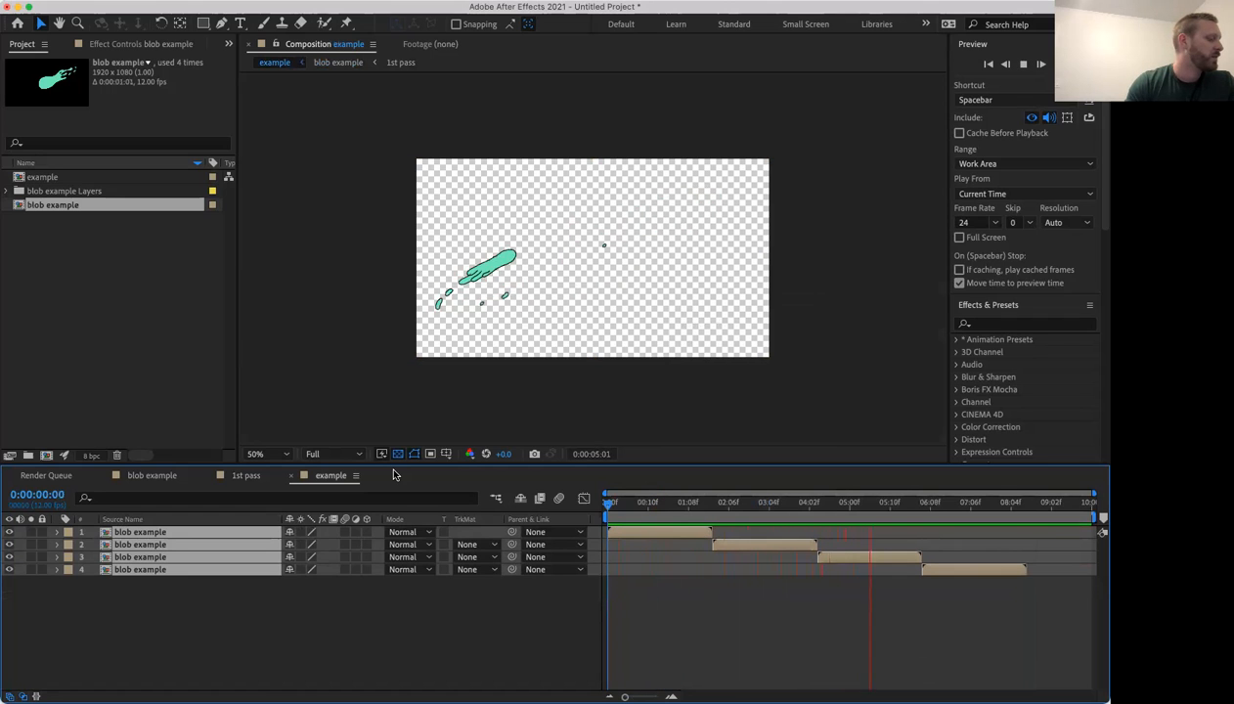
key(space)
drag(966, 494, 700, 497)
key(space)
click(756, 587)
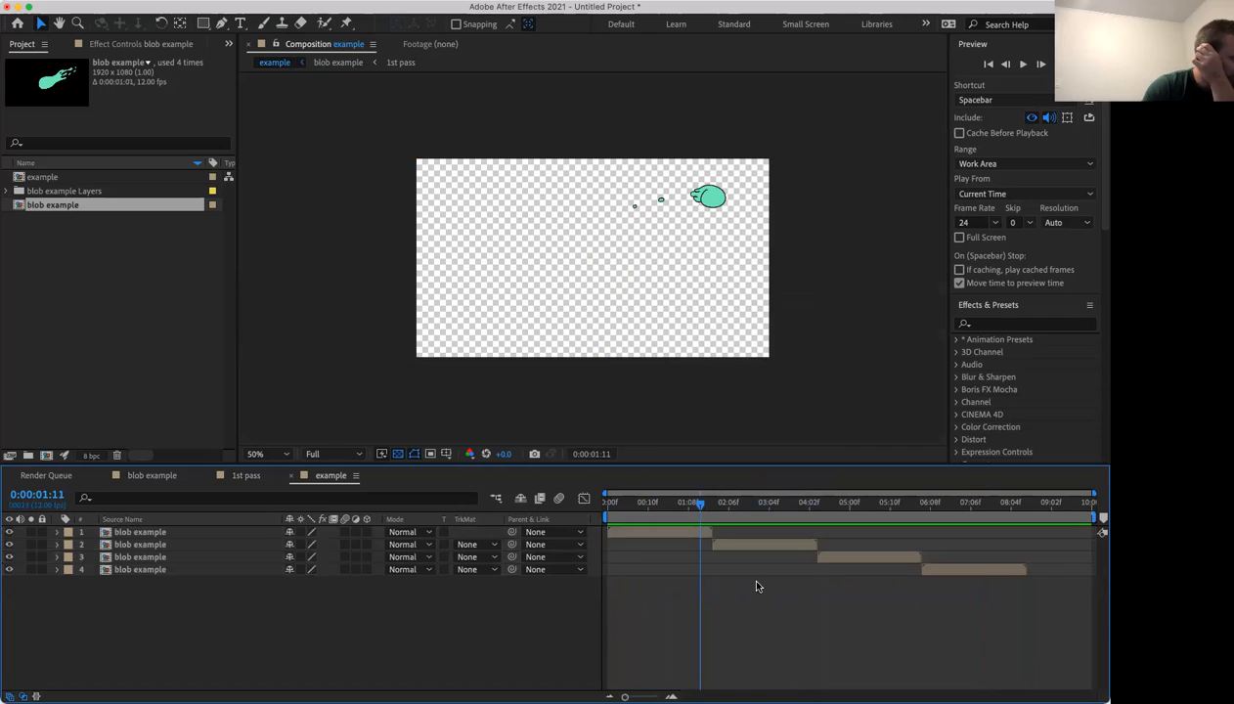
Open the nested blob example composition, go to its first frame and duplicate the color layer.
double_click(691, 535)
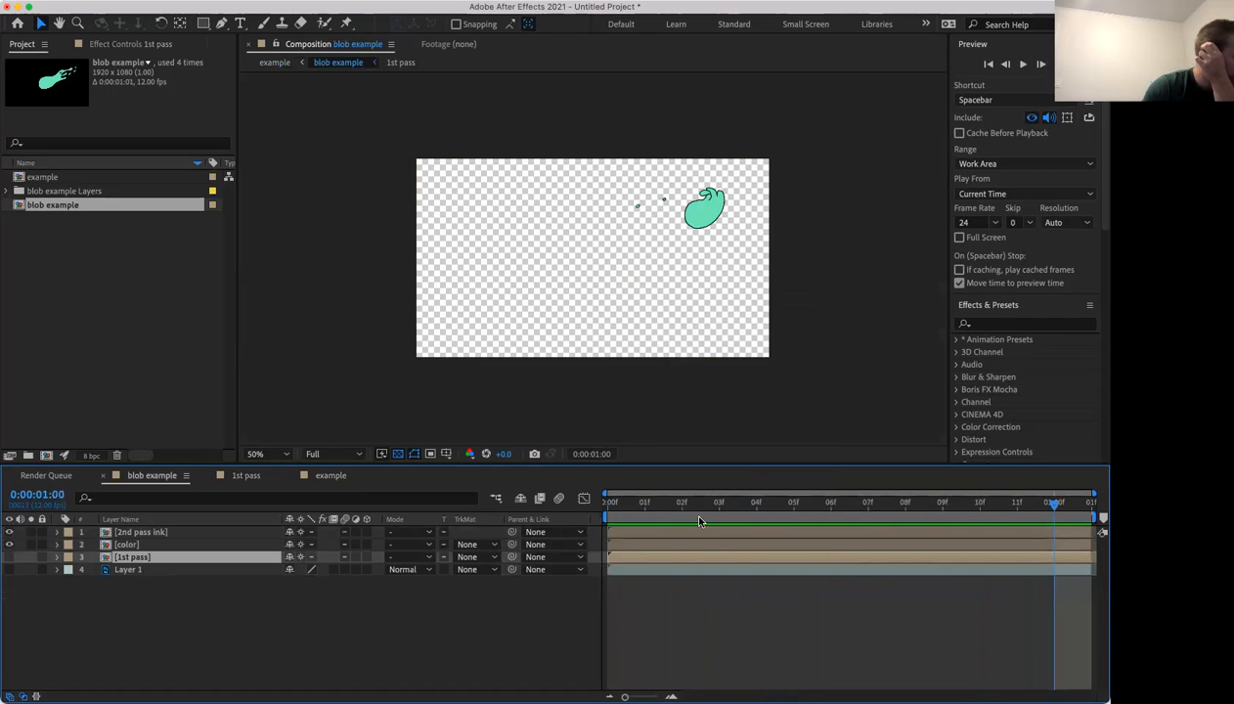
drag(647, 506, 607, 504)
click(633, 545)
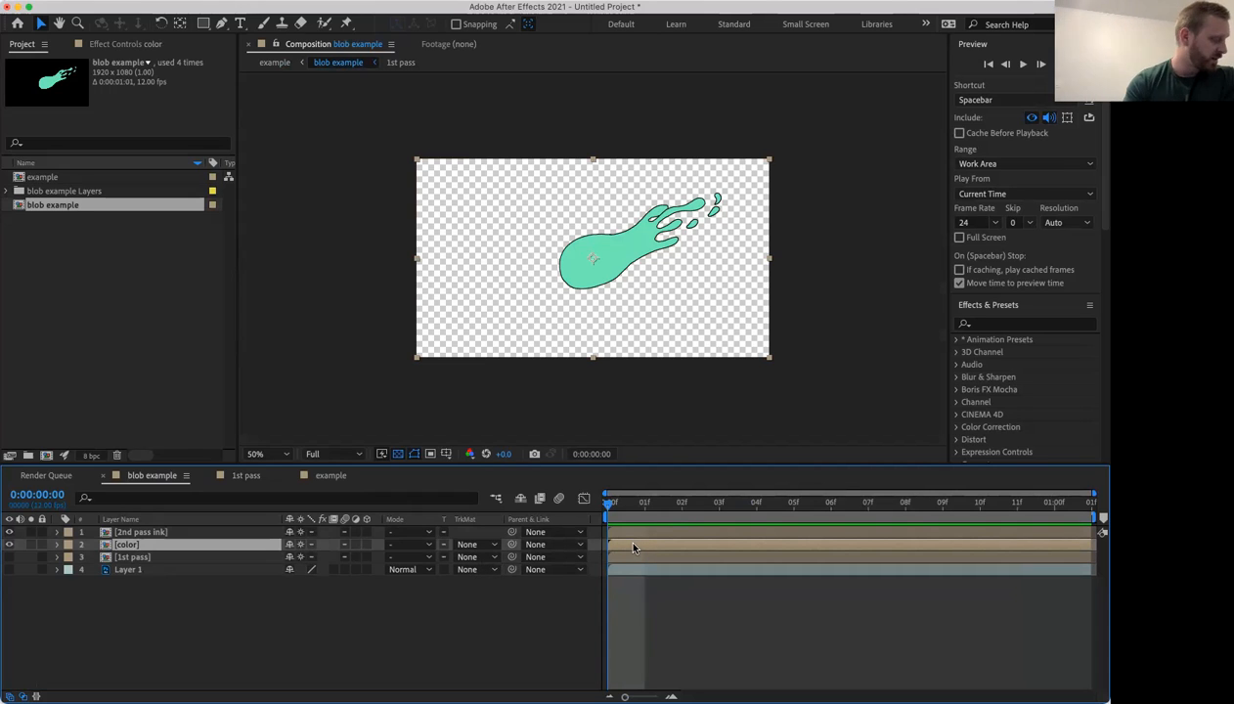
key(super+d)
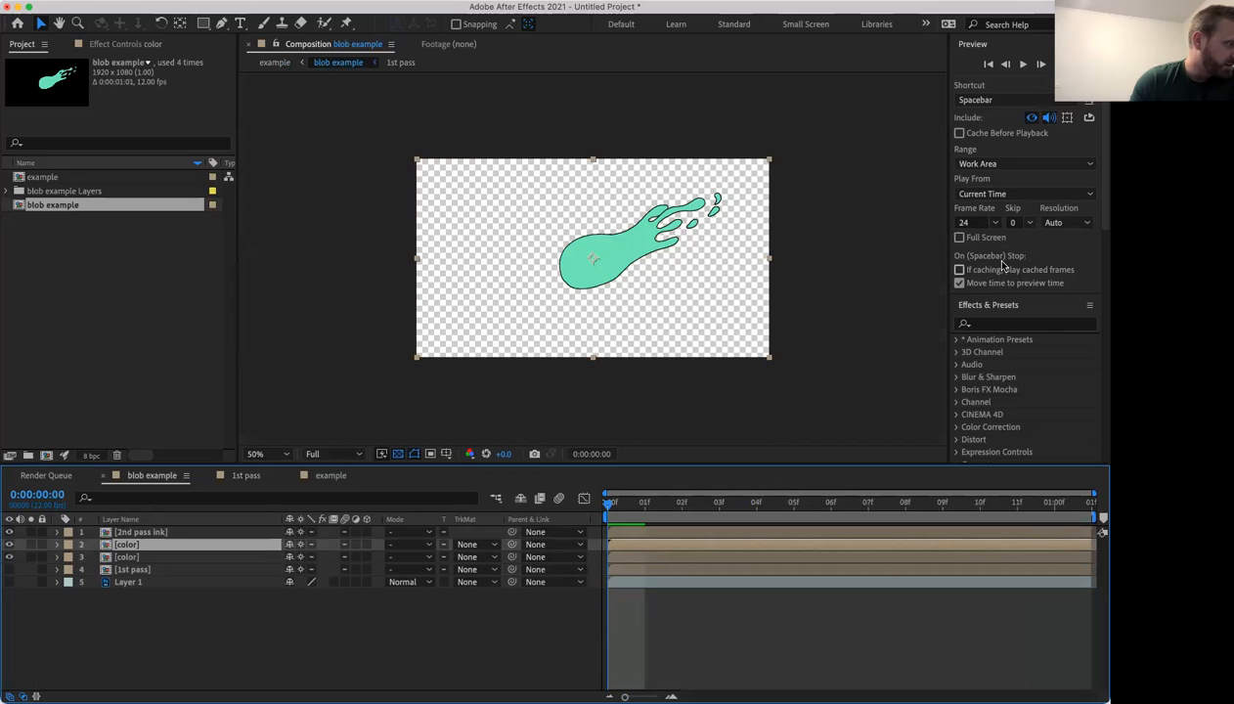
Search the effects for "fill" and apply the Fill effect to the upper color layer.
click(991, 323)
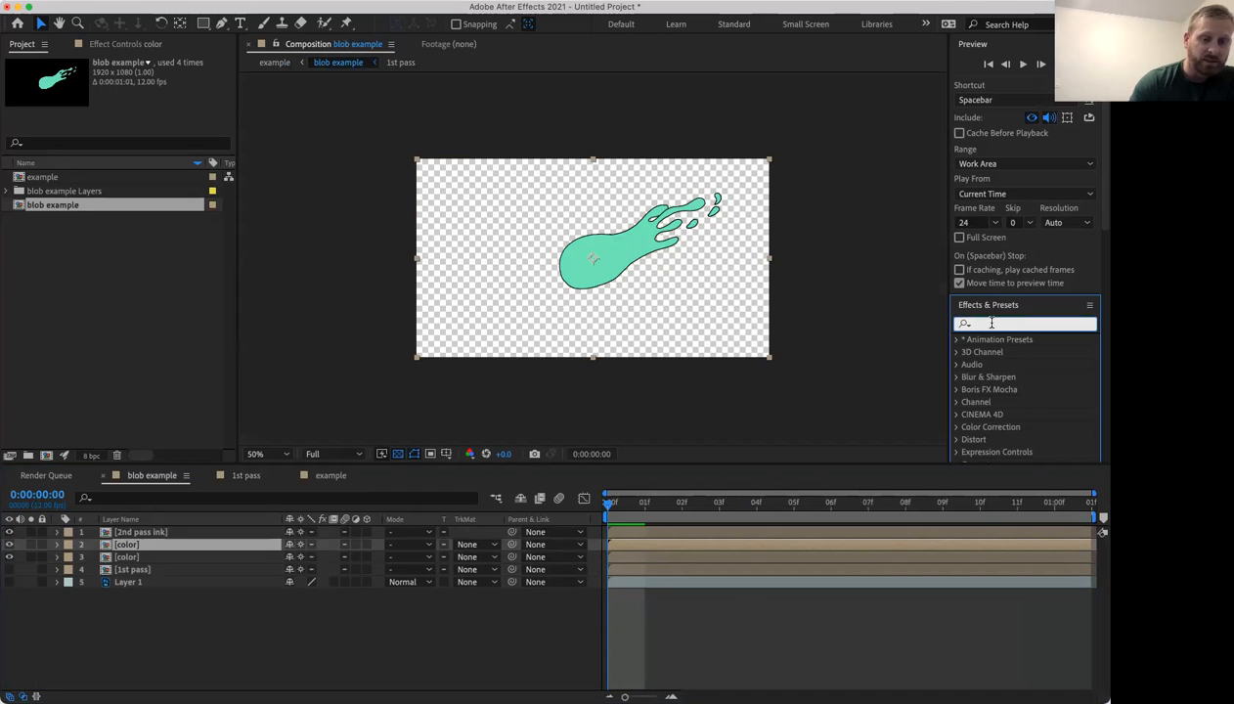
text(fill)
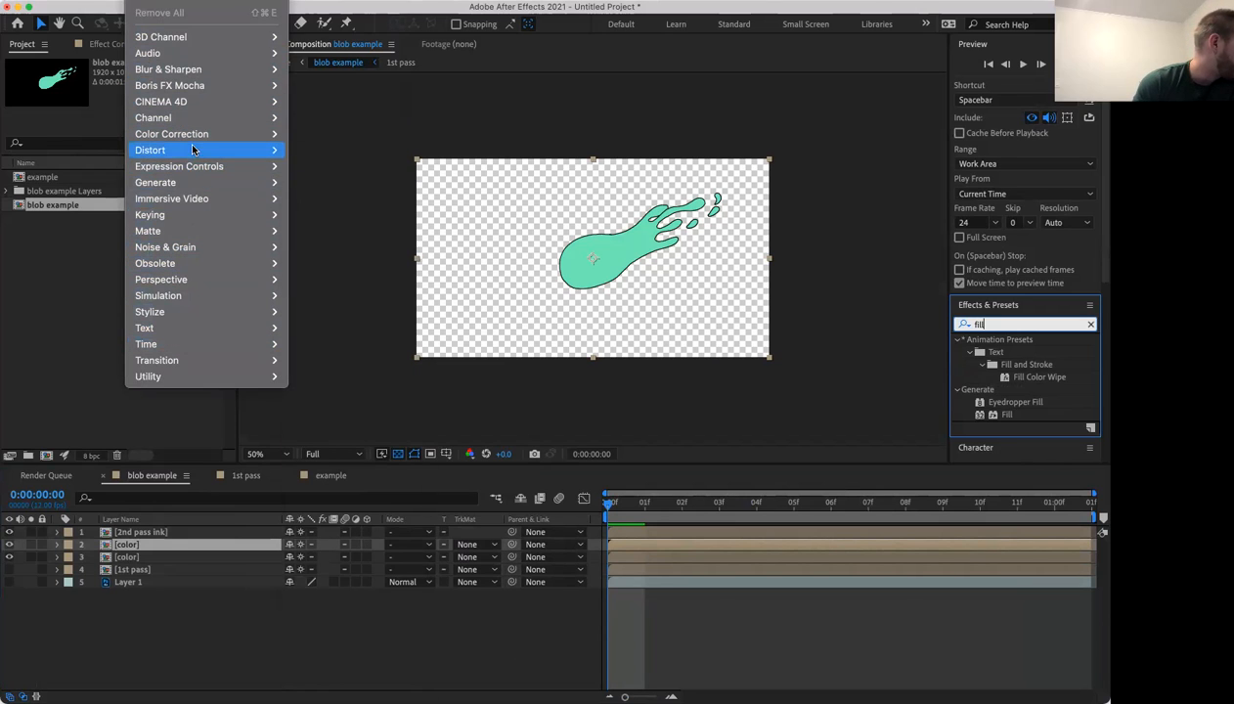
mouse_move(193, 141)
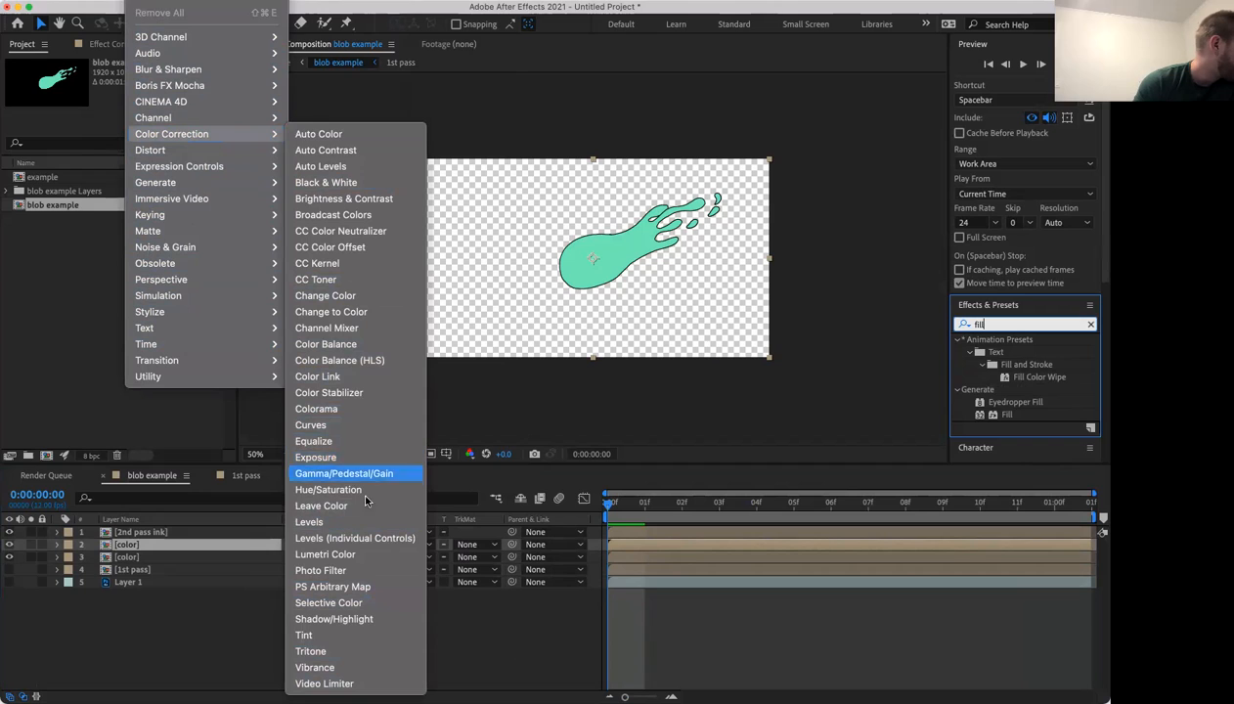
mouse_move(196, 313)
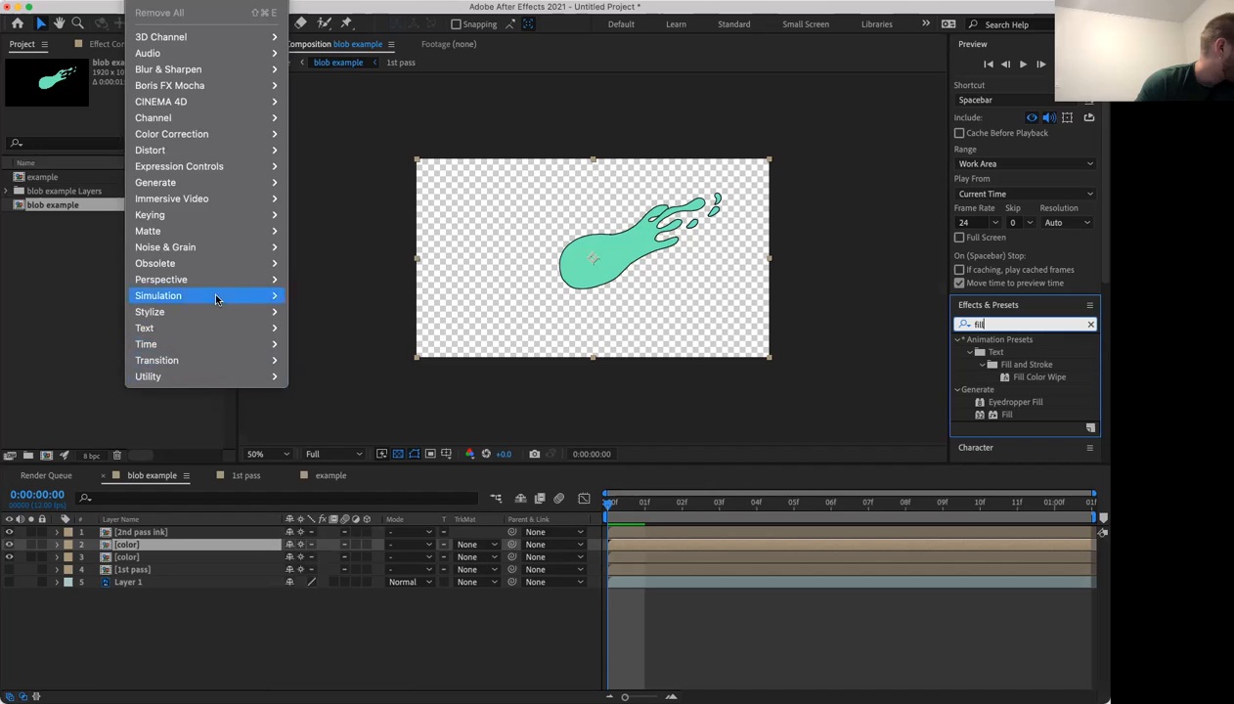
click(910, 279)
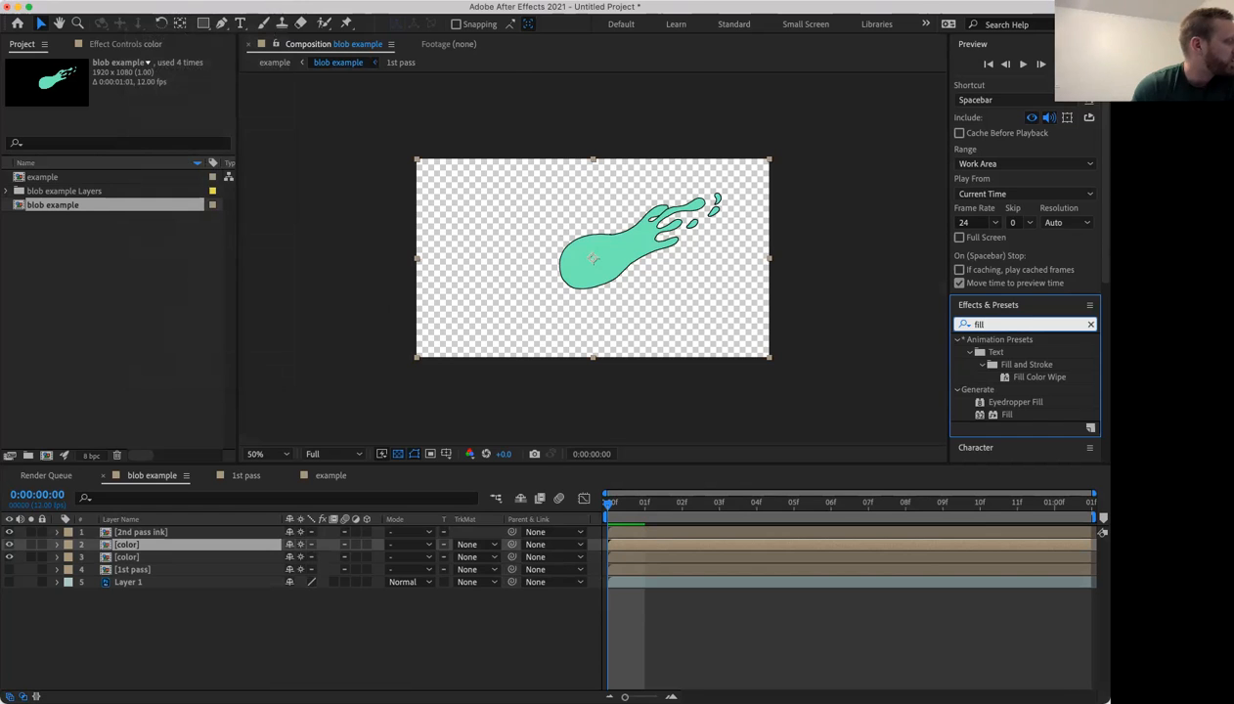
click(283, 0)
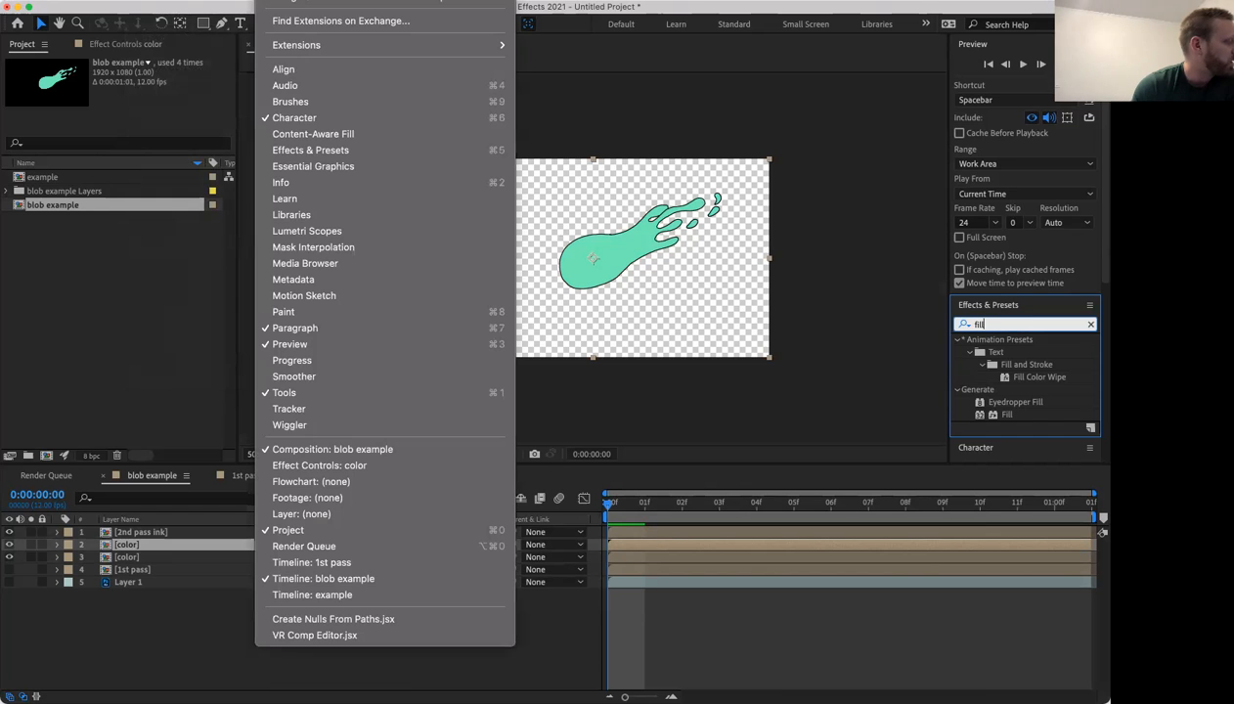
click(381, 151)
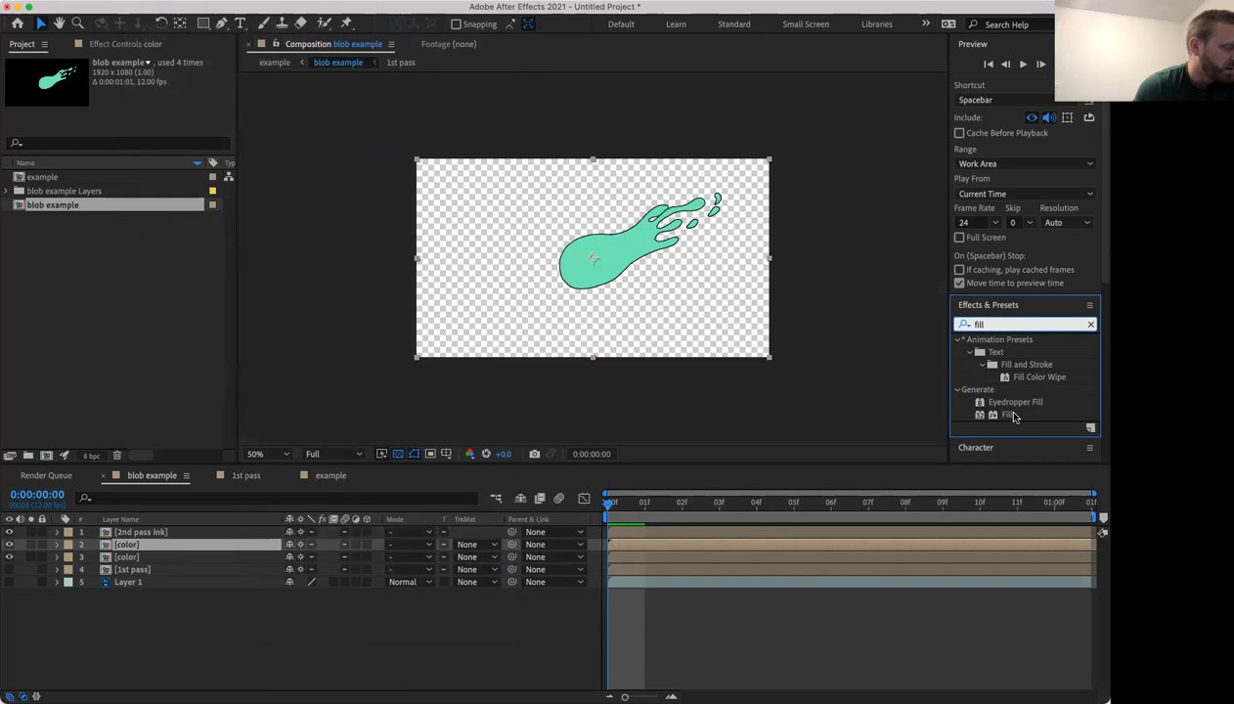
click(1016, 416)
drag(1007, 418, 733, 544)
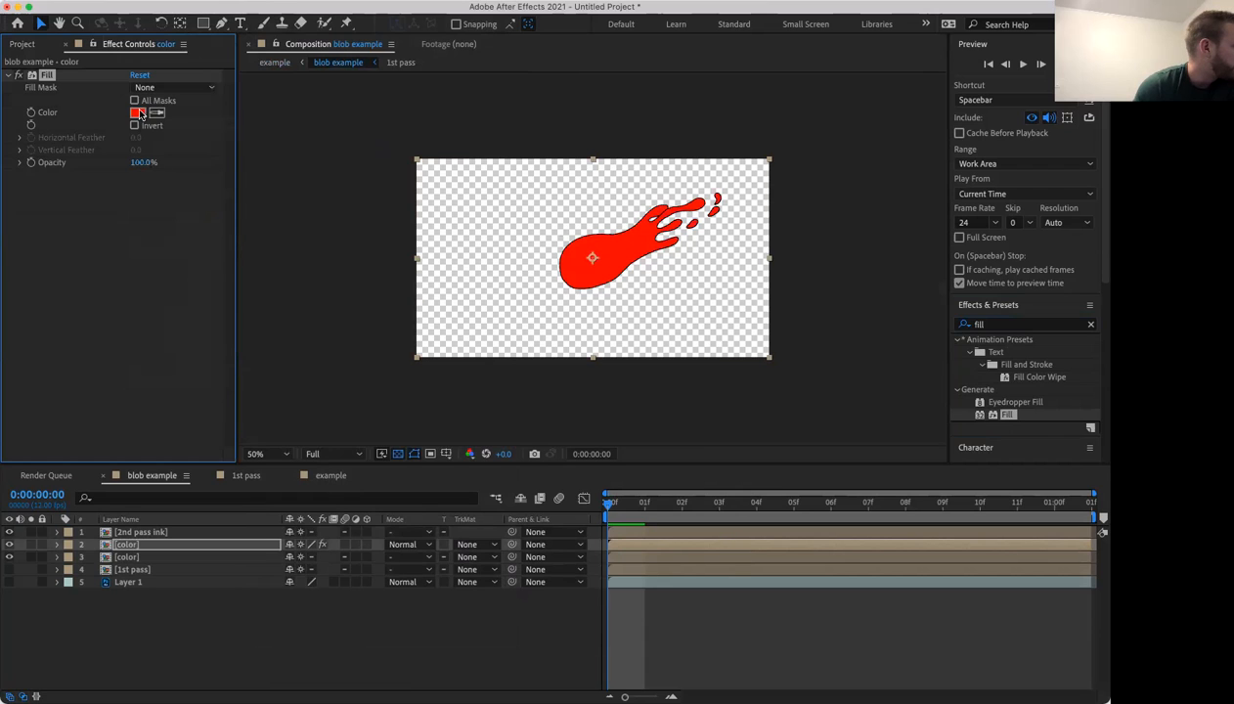
Set the Fill color to a darker shade of the blob's sampled original green and check it on the next frame.
click(138, 114)
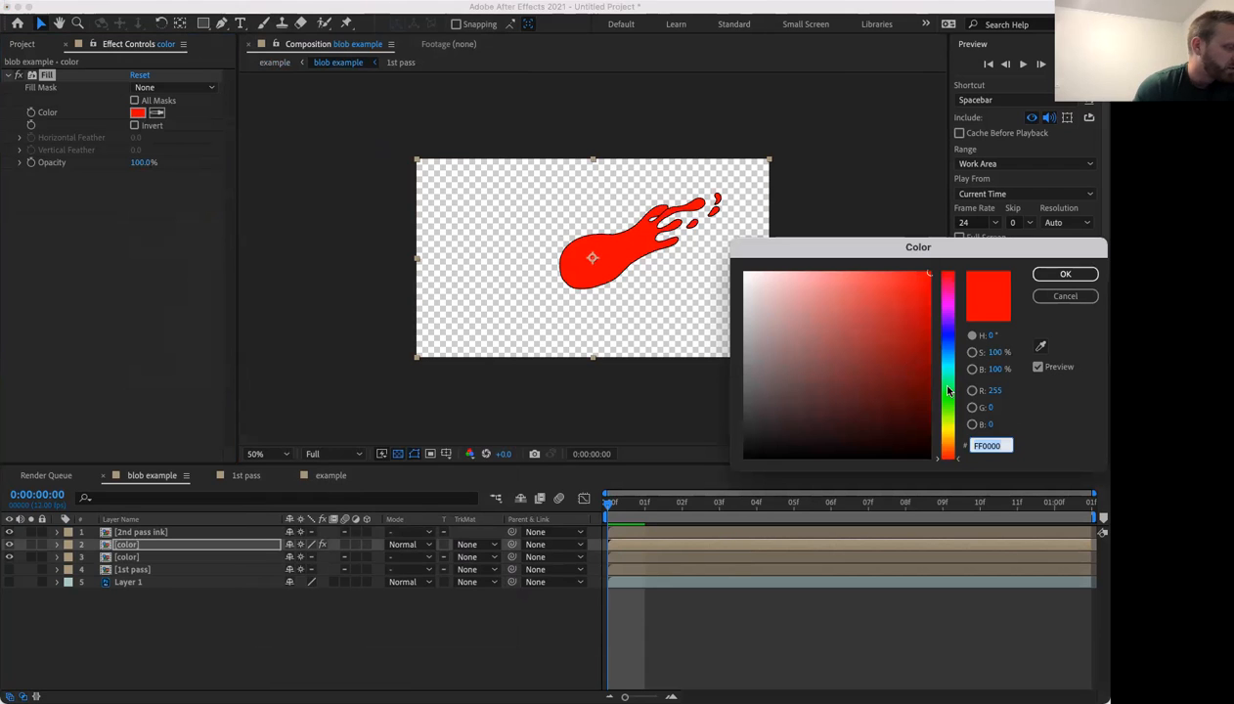
click(1063, 298)
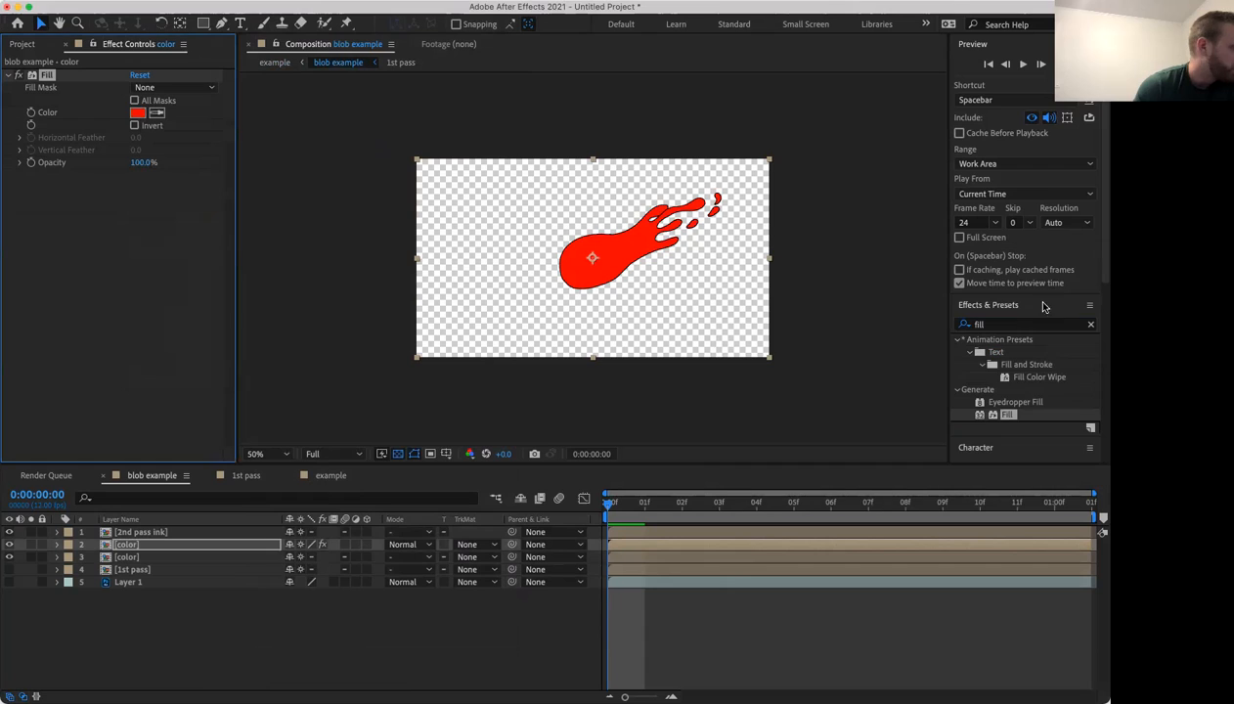
click(13, 75)
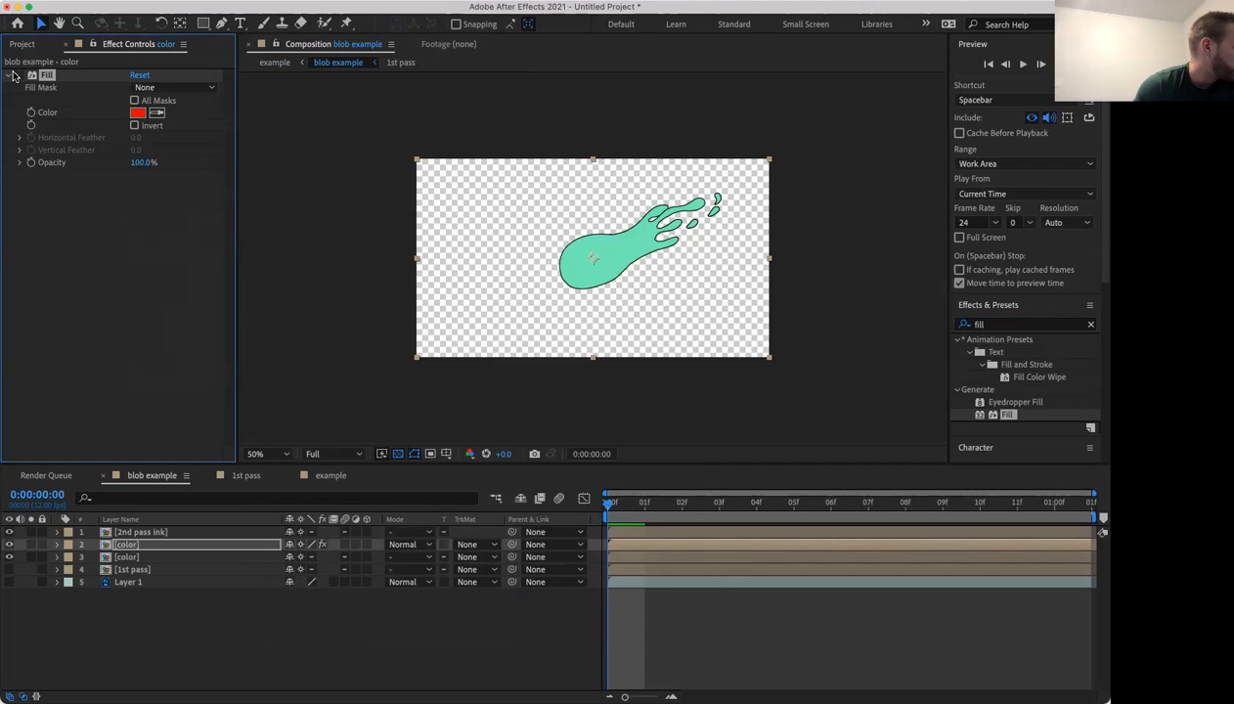
click(136, 113)
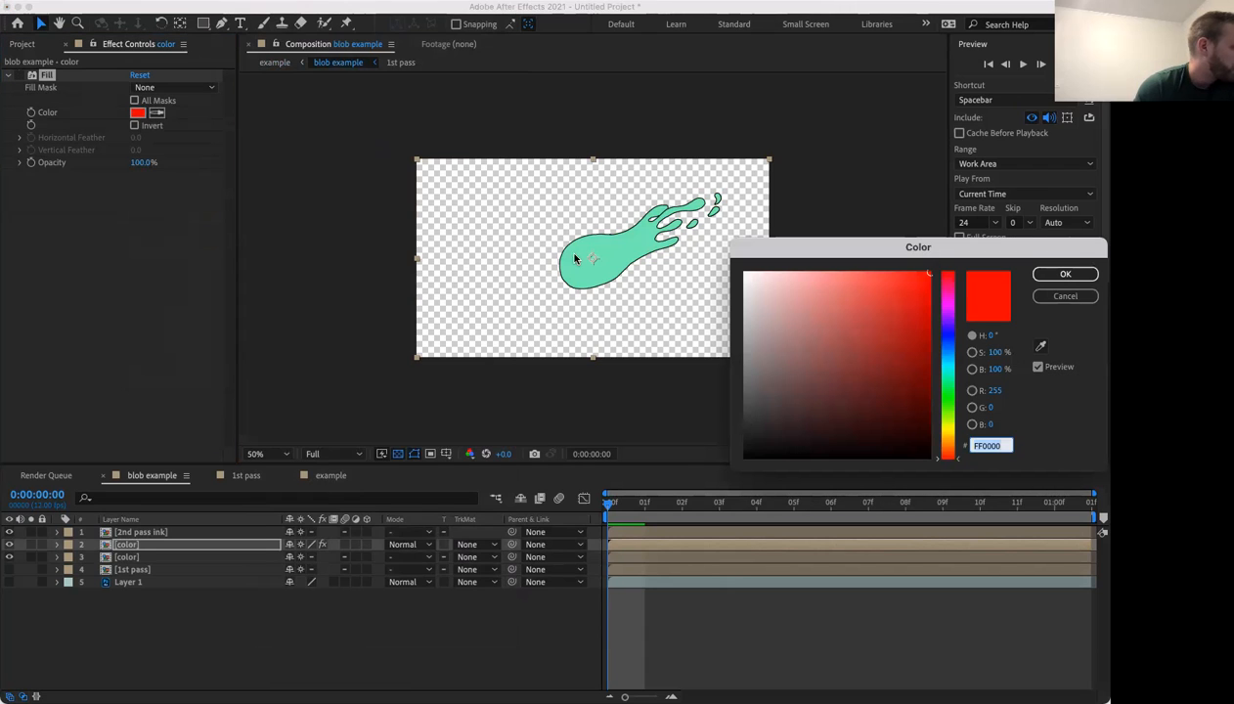
click(1041, 345)
click(572, 275)
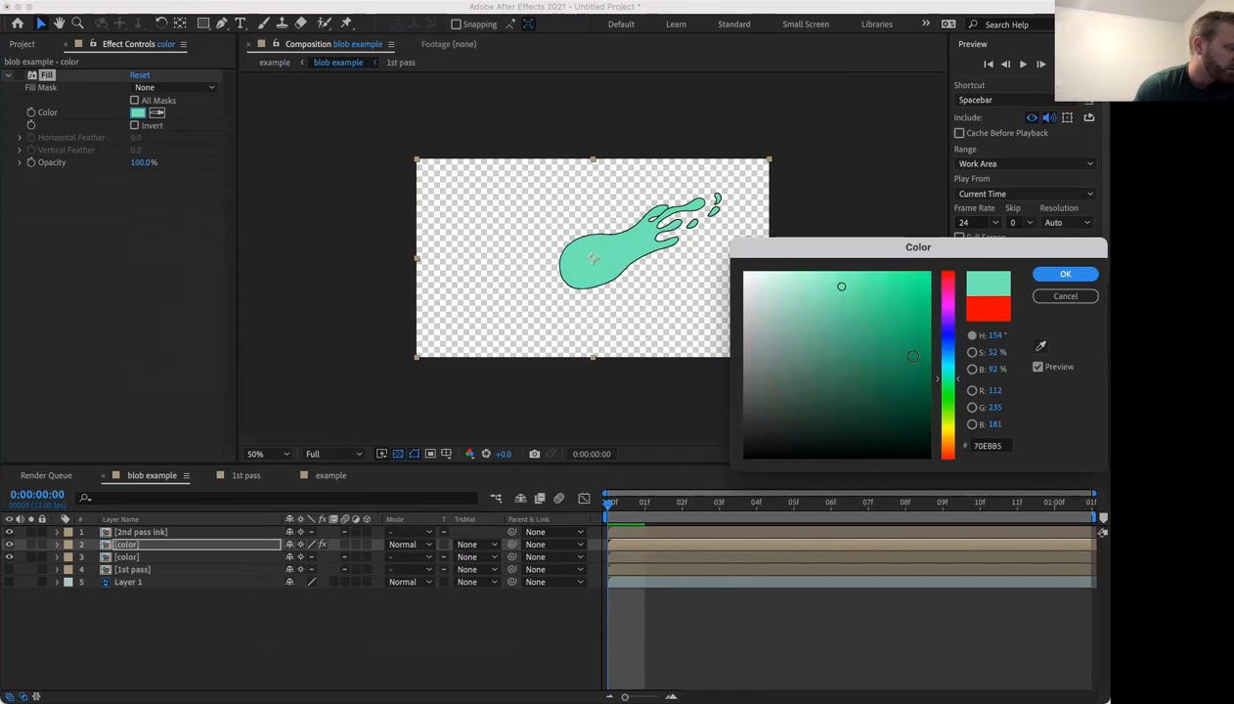
drag(838, 294, 854, 342)
click(1064, 276)
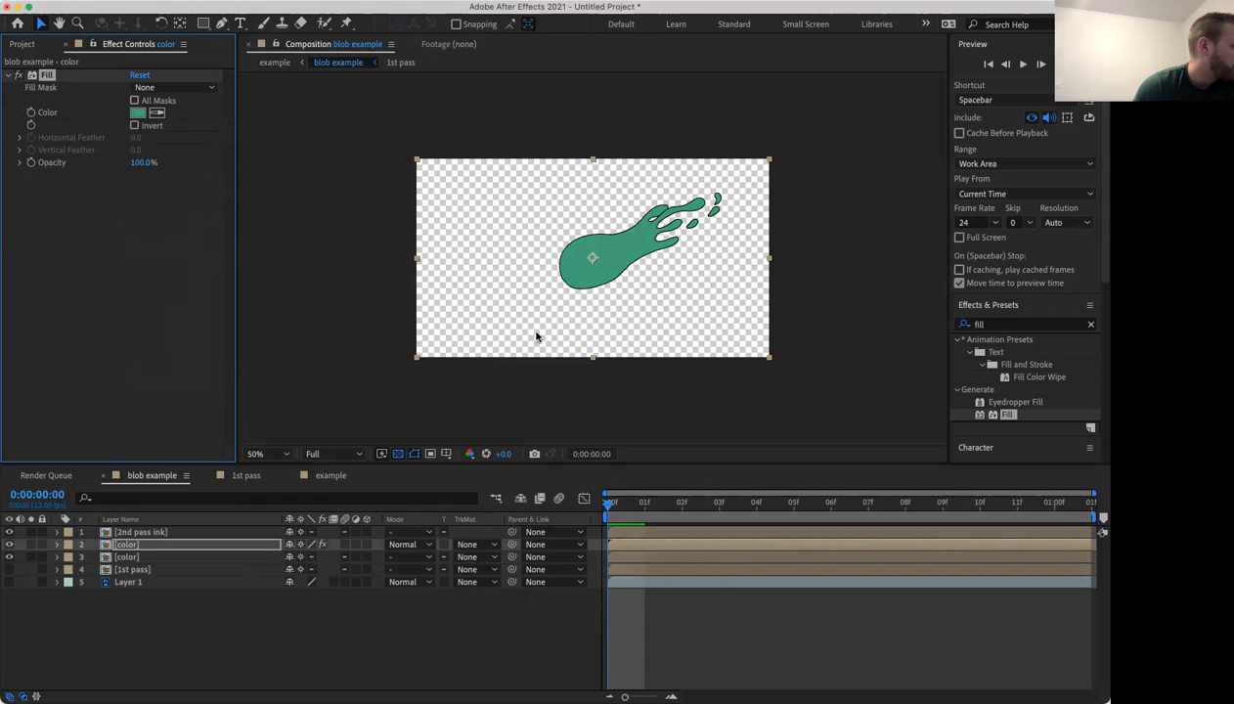
key(Page_Down)
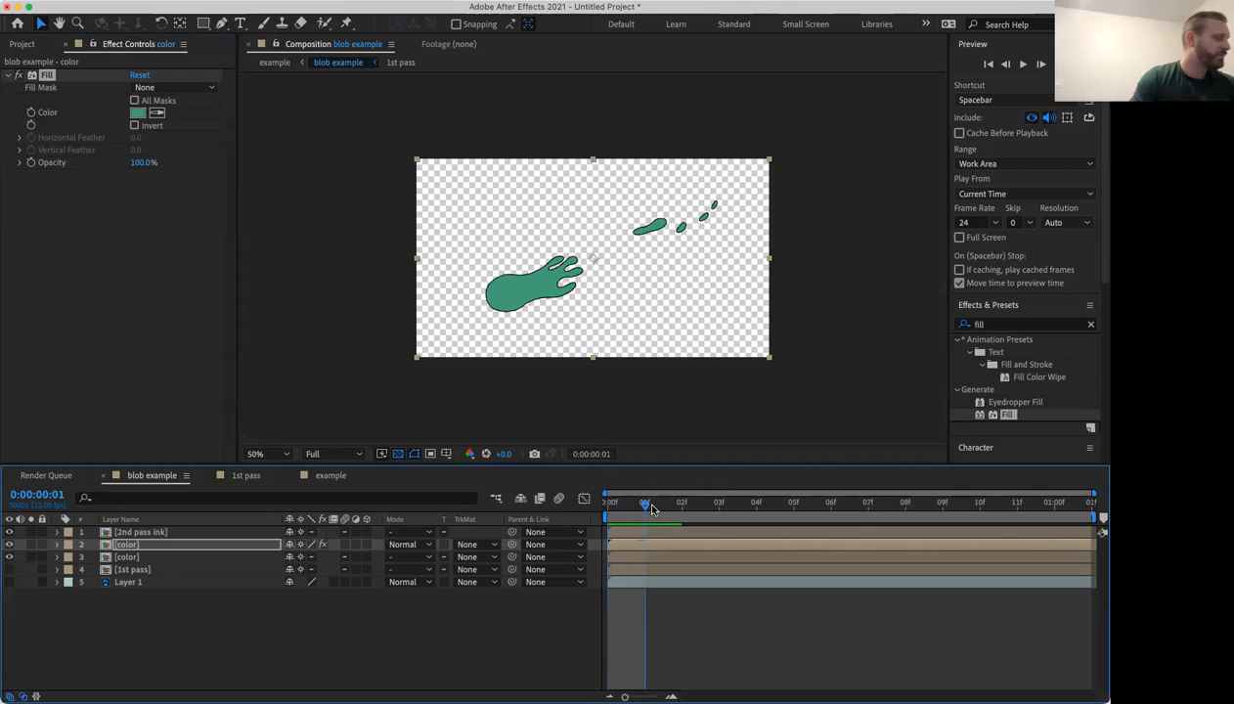
key(Page_Up)
Add a new full-frame mask to the upper, darker color layer at the first frame.
click(657, 547)
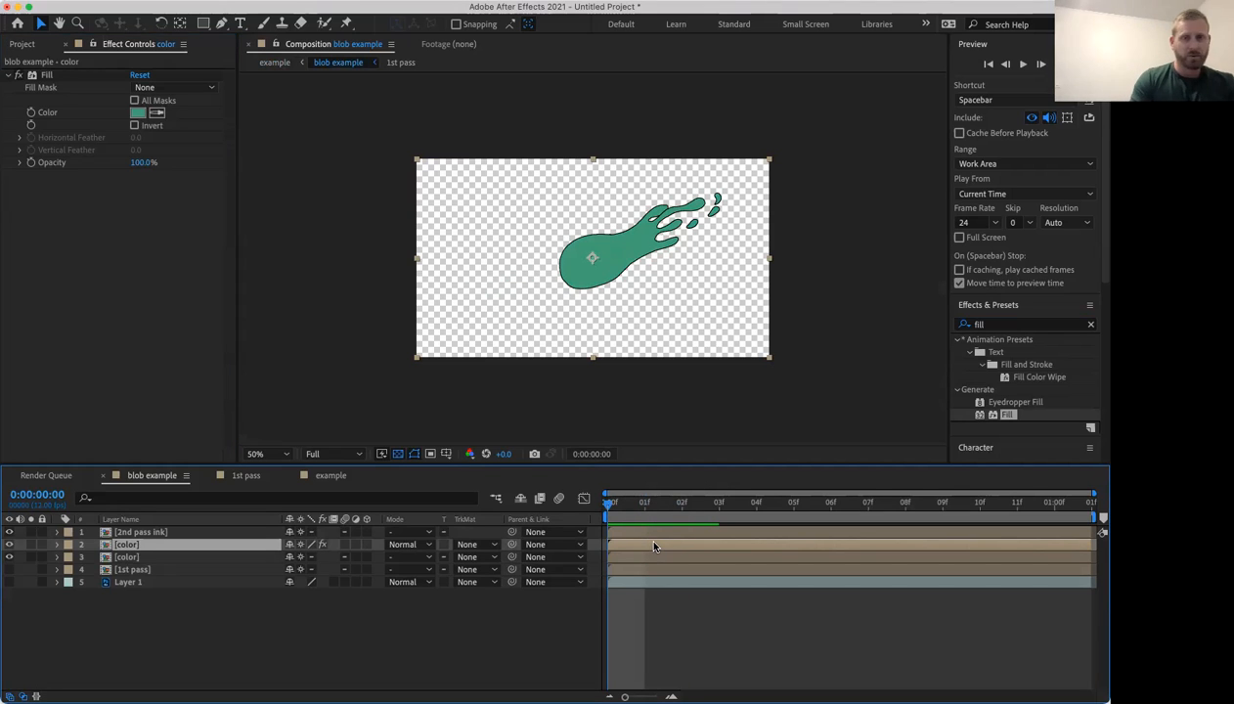
right_click(655, 548)
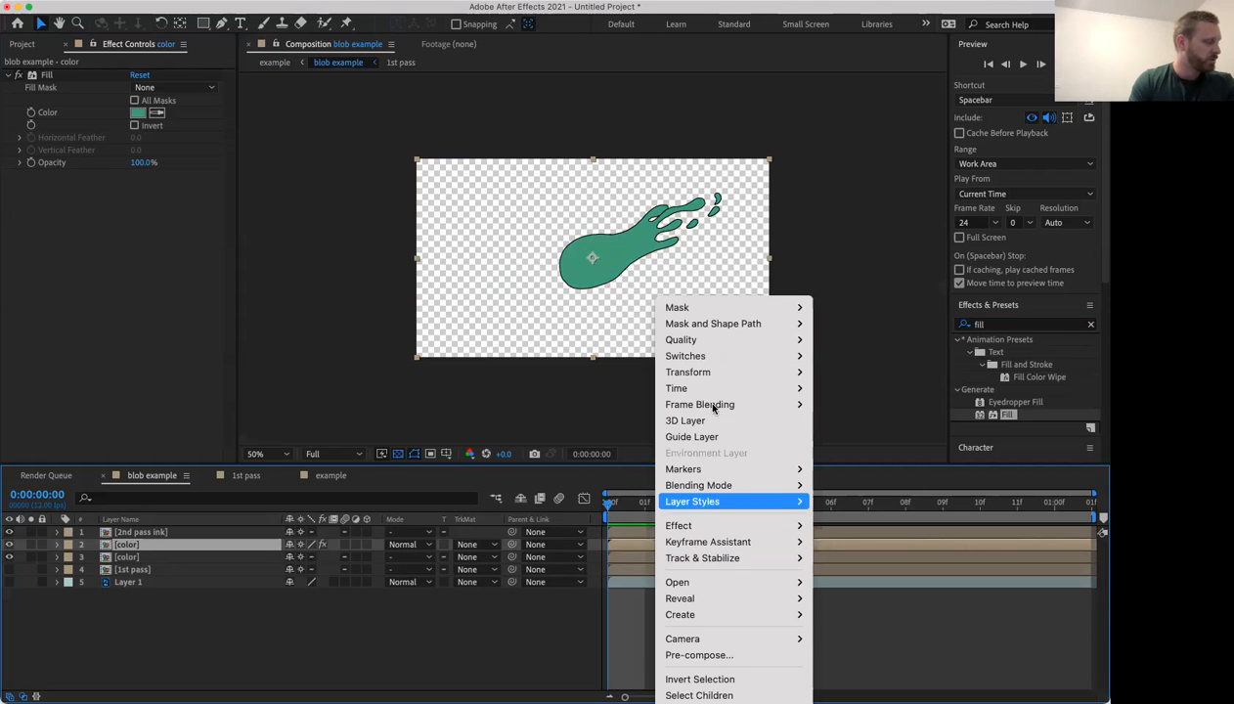
mouse_move(694, 308)
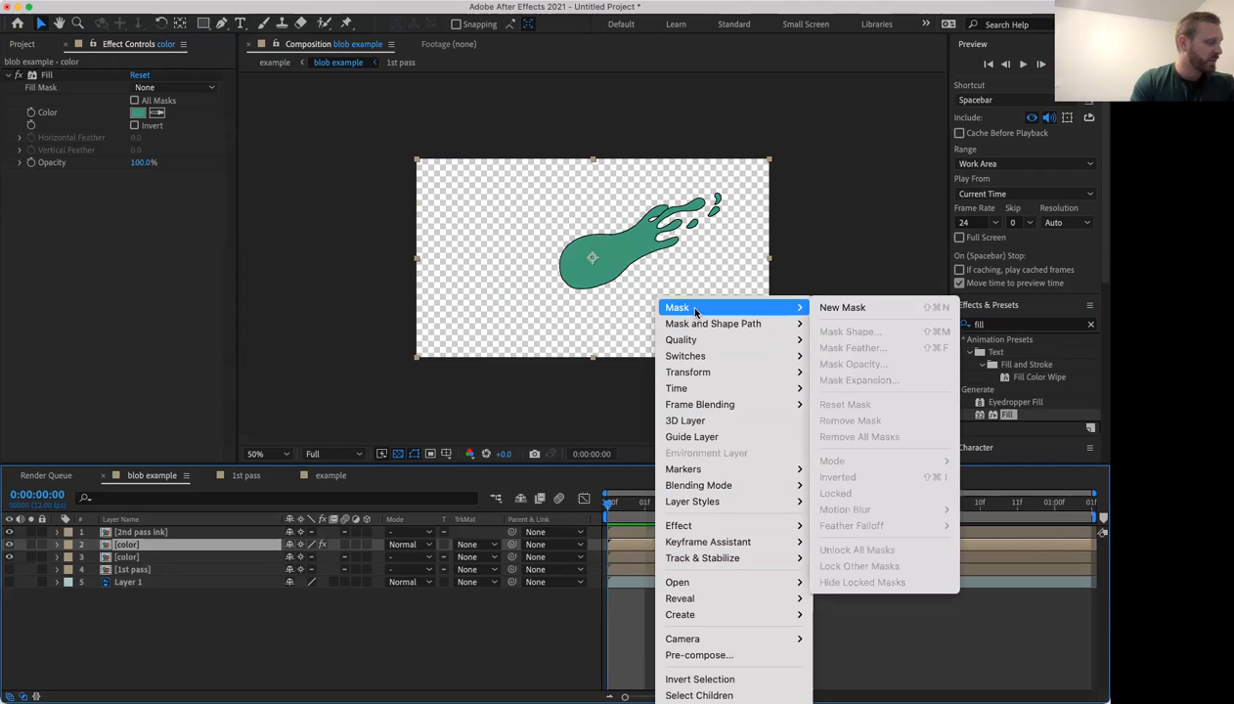
click(836, 306)
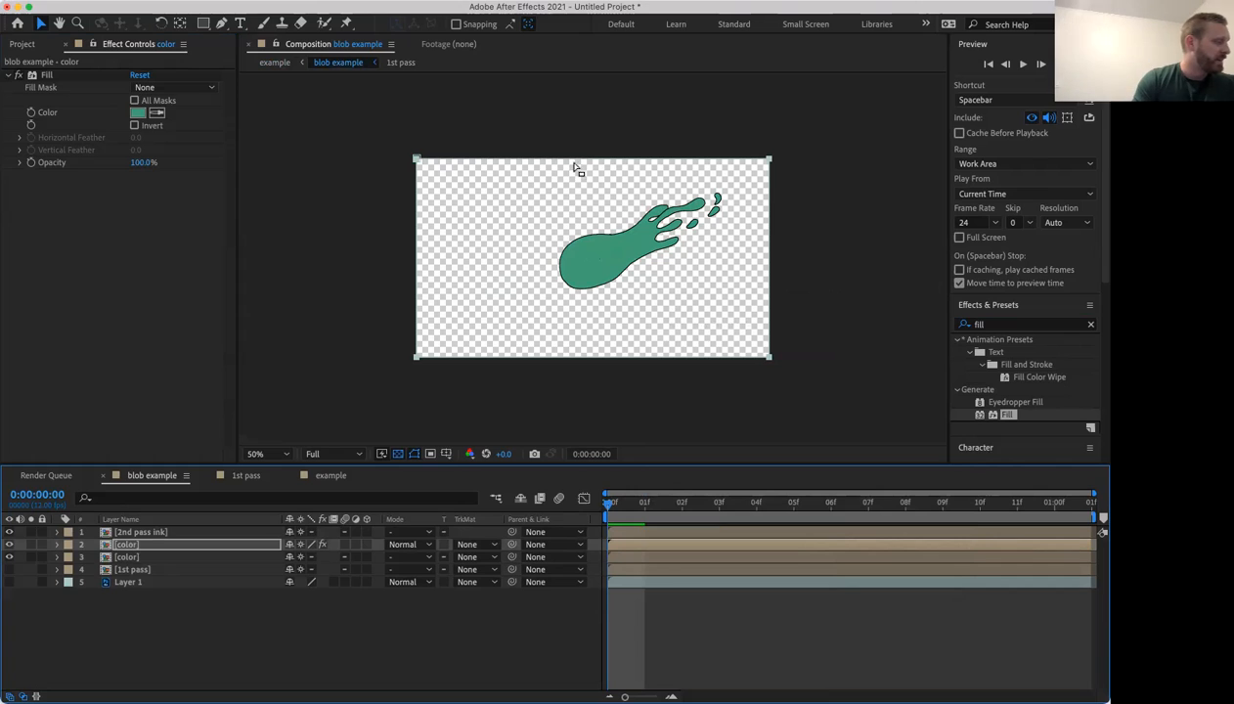
Add Pen tool points to the mask's upper edge and pull it down into a diagonal across the blob's body.
key(g)
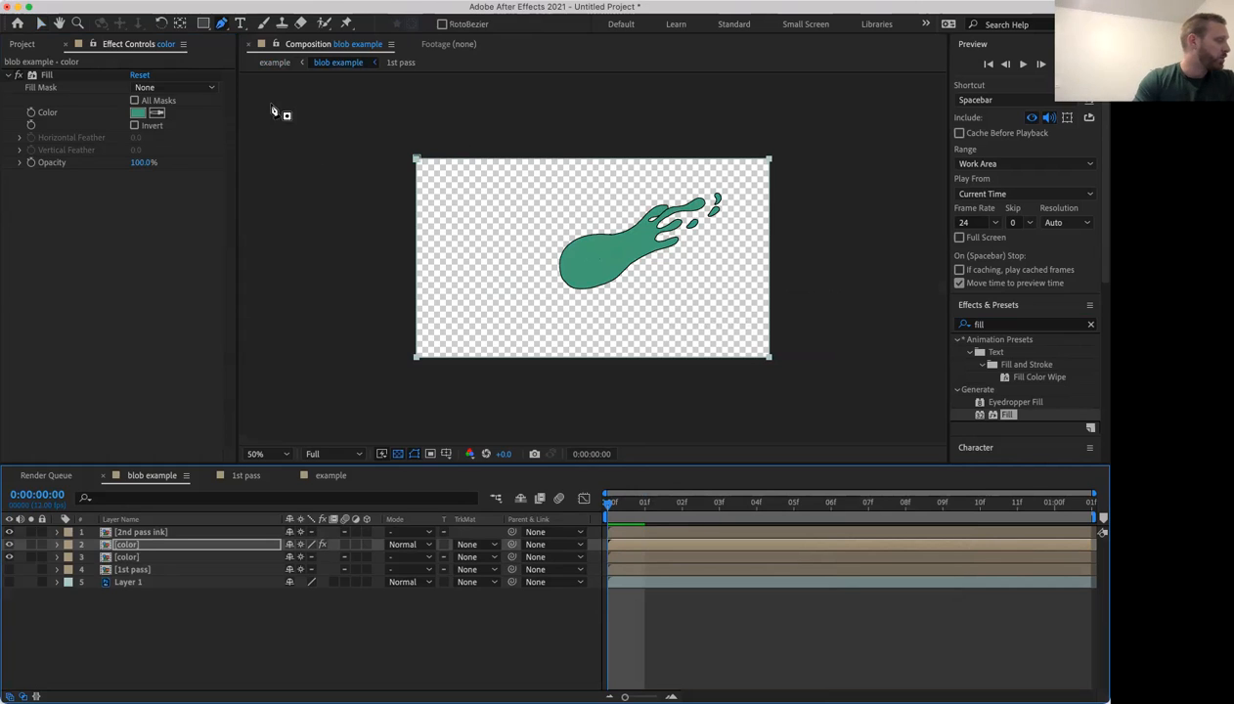
click(533, 158)
mouse_move(531, 157)
mouse_down()
mouse_move(534, 182)
mouse_move(529, 158)
mouse_up()
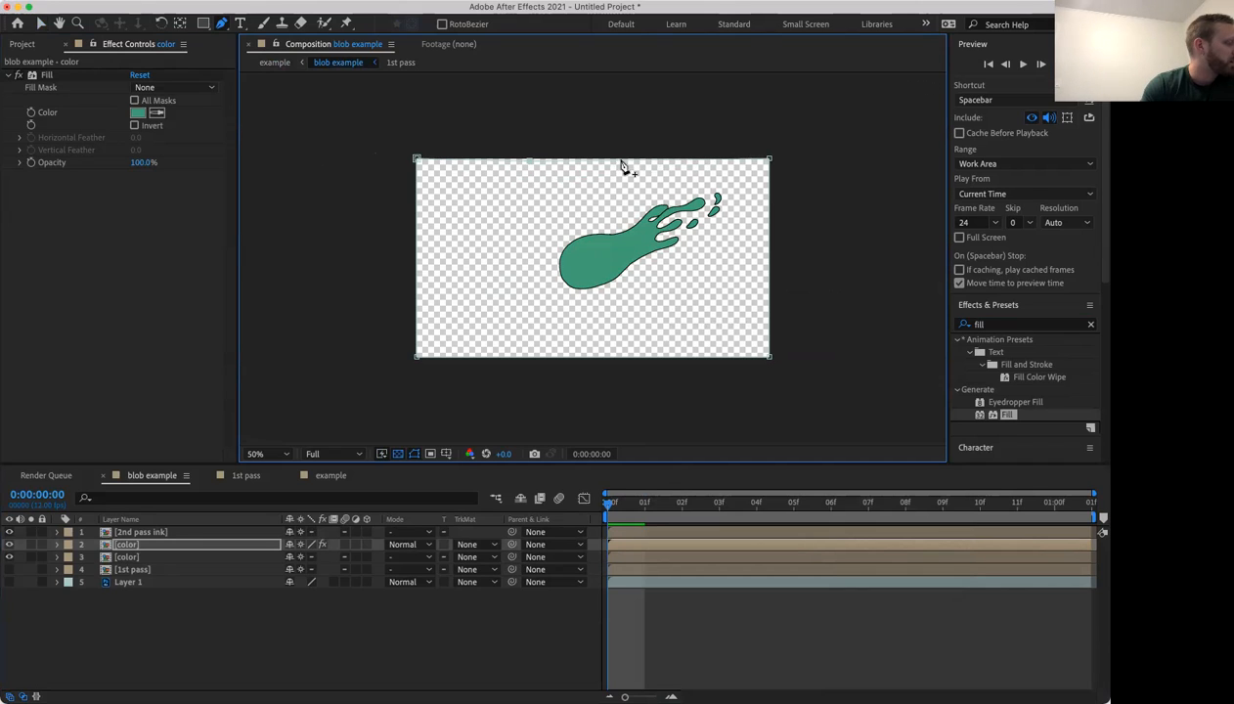
drag(533, 161, 534, 279)
drag(572, 164, 724, 205)
key(v)
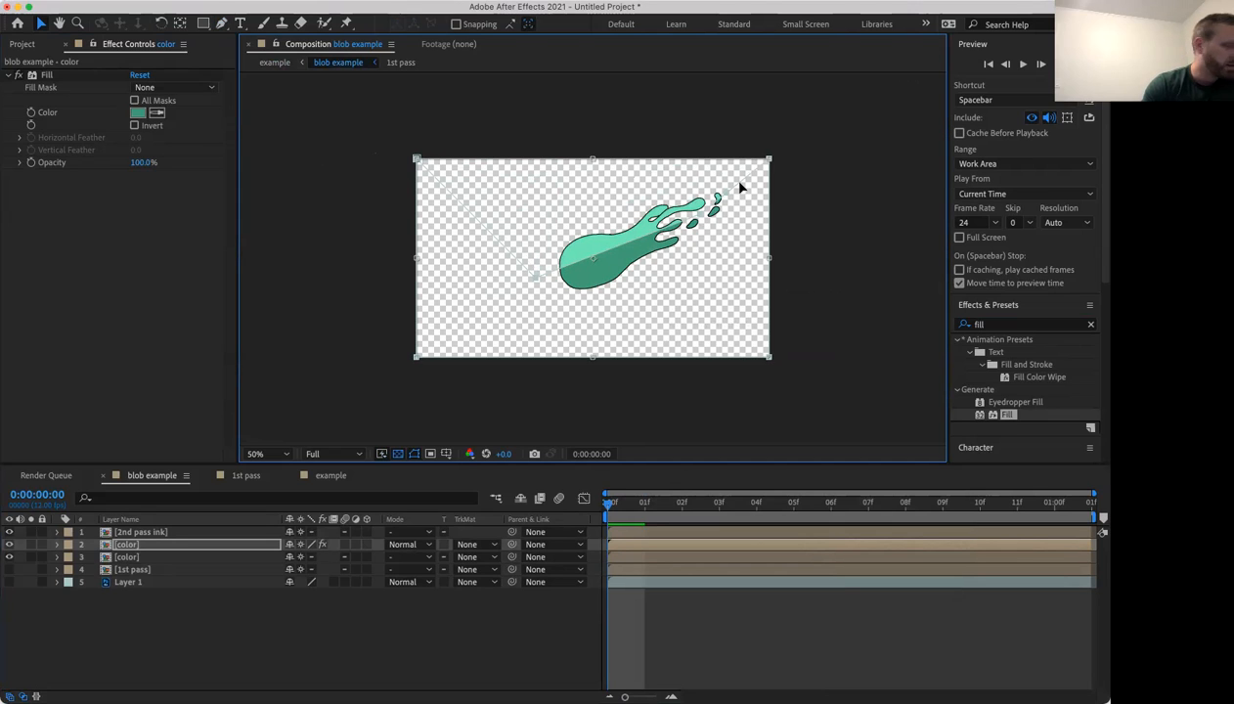
Reselect the upper color layer and bend the mask edge into a curve along the blob's underside, undoing the last point adjustment.
key(g)
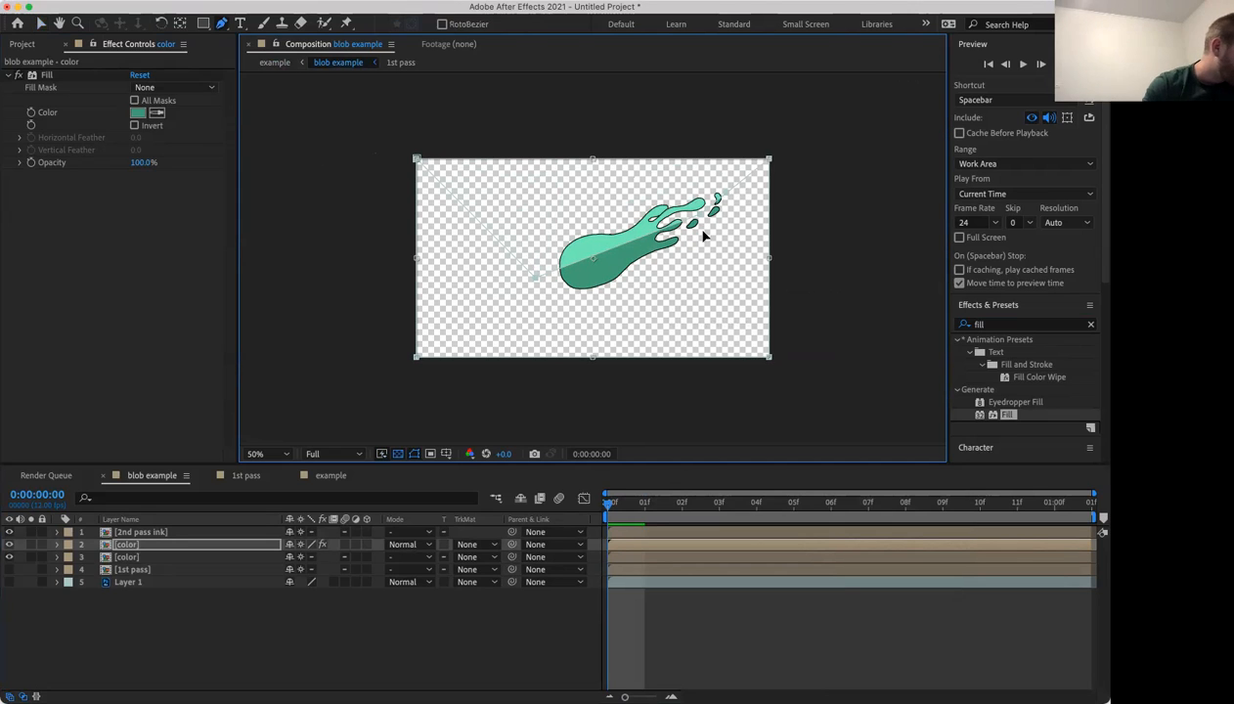
click(305, 631)
click(136, 544)
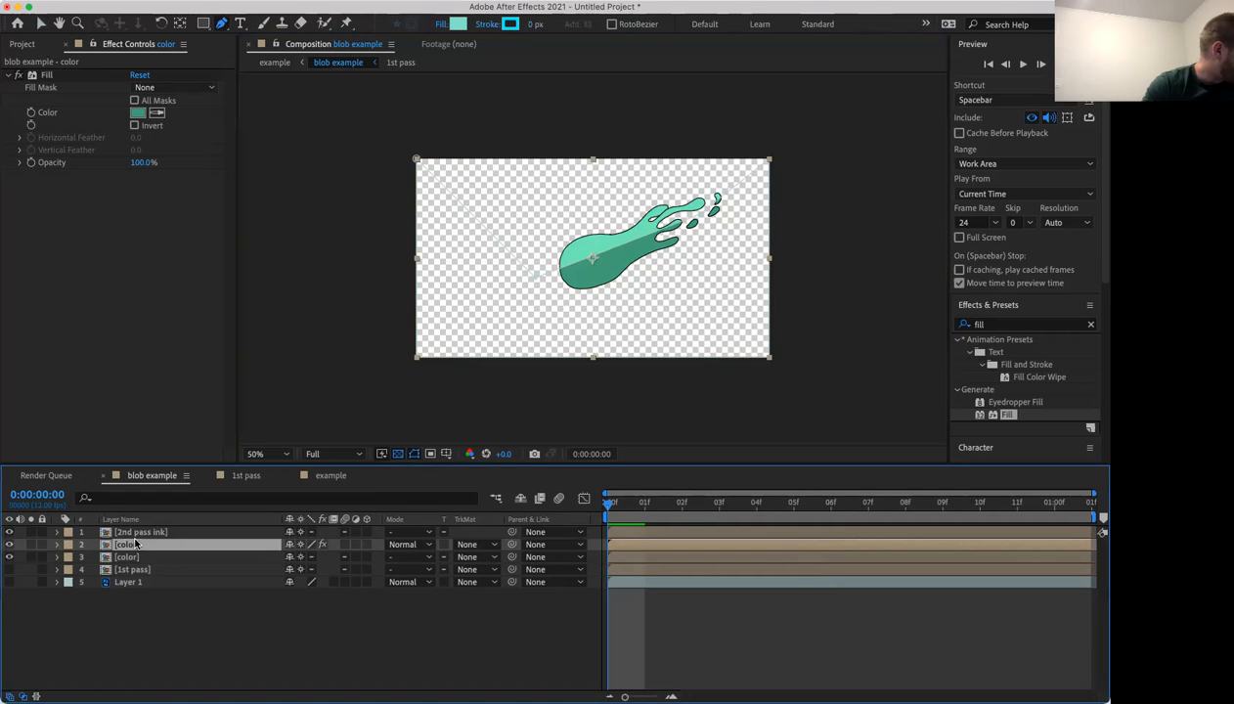
mouse_move(556, 269)
mouse_down()
mouse_move(576, 262)
mouse_move(565, 276)
mouse_move(551, 248)
mouse_move(485, 267)
mouse_move(474, 252)
mouse_up()
drag(543, 272, 545, 278)
drag(475, 255, 477, 251)
mouse_move(620, 273)
mouse_down()
mouse_move(614, 283)
mouse_move(592, 276)
mouse_up()
key(super+z)
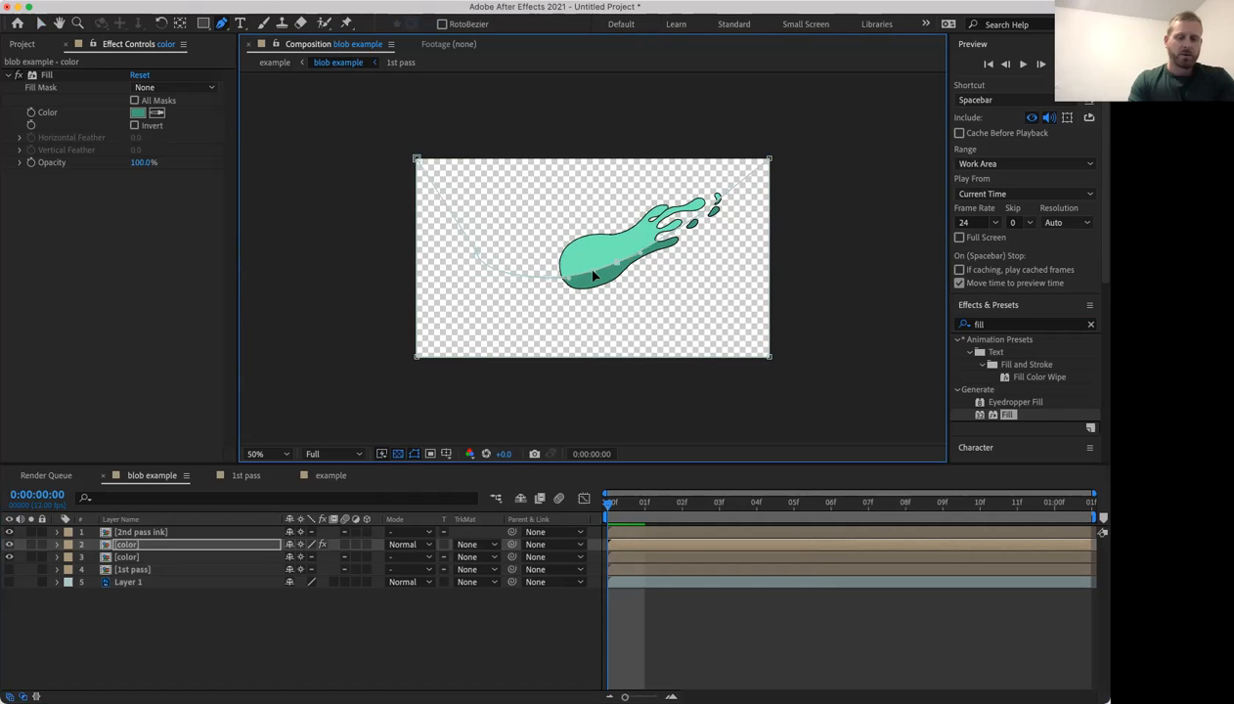
Refine the mask edge with a point beside the small droplets trailing the blob.
click(221, 23)
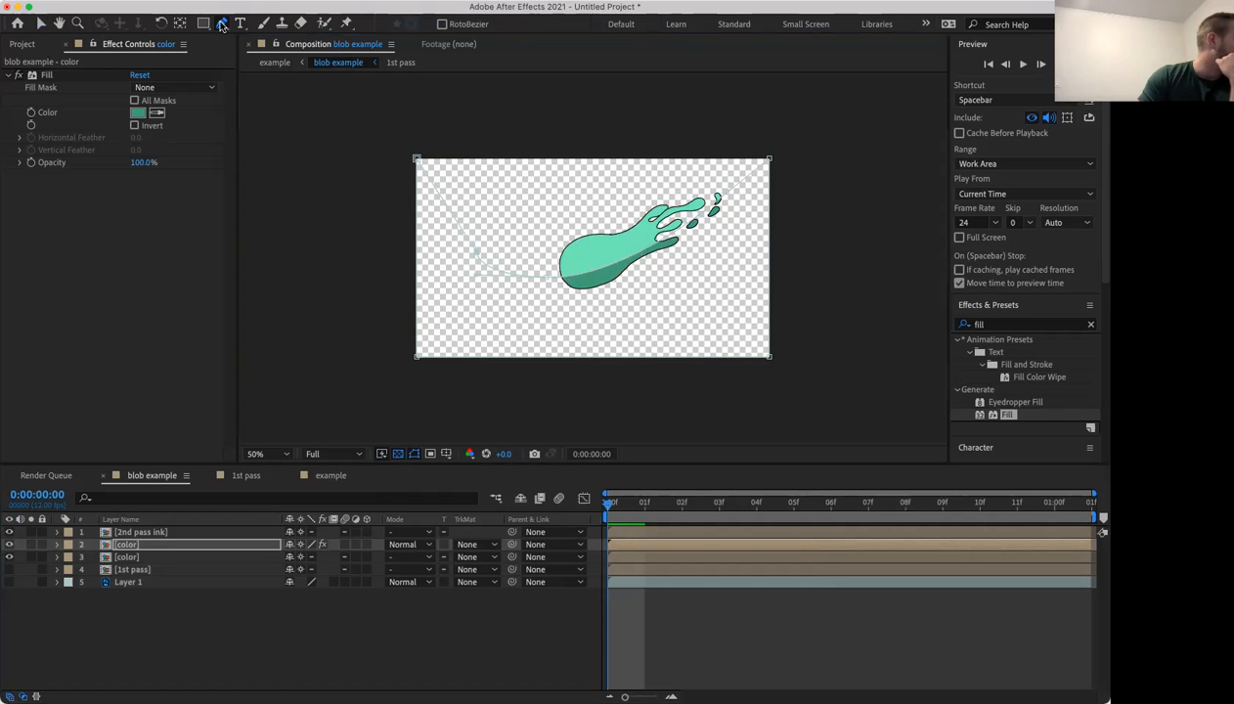
click(309, 72)
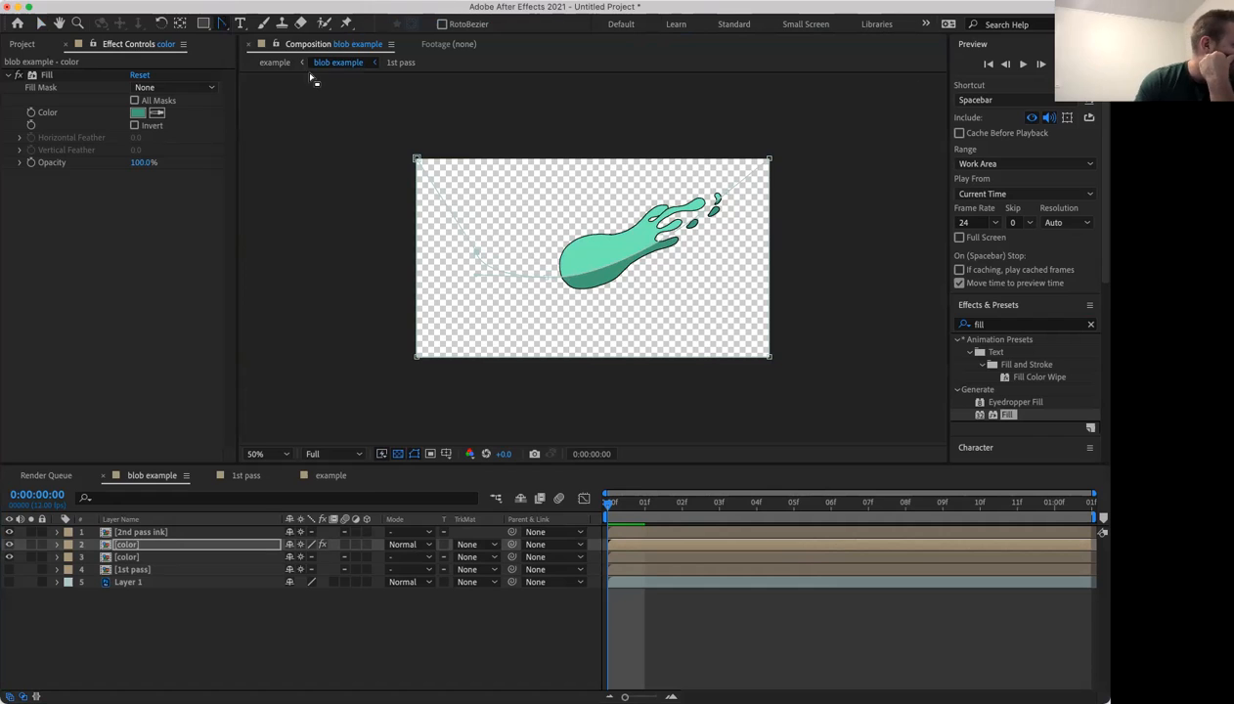
mouse_move(721, 194)
mouse_down()
mouse_move(731, 159)
mouse_move(713, 207)
mouse_move(715, 180)
mouse_move(725, 187)
mouse_up()
key(v)
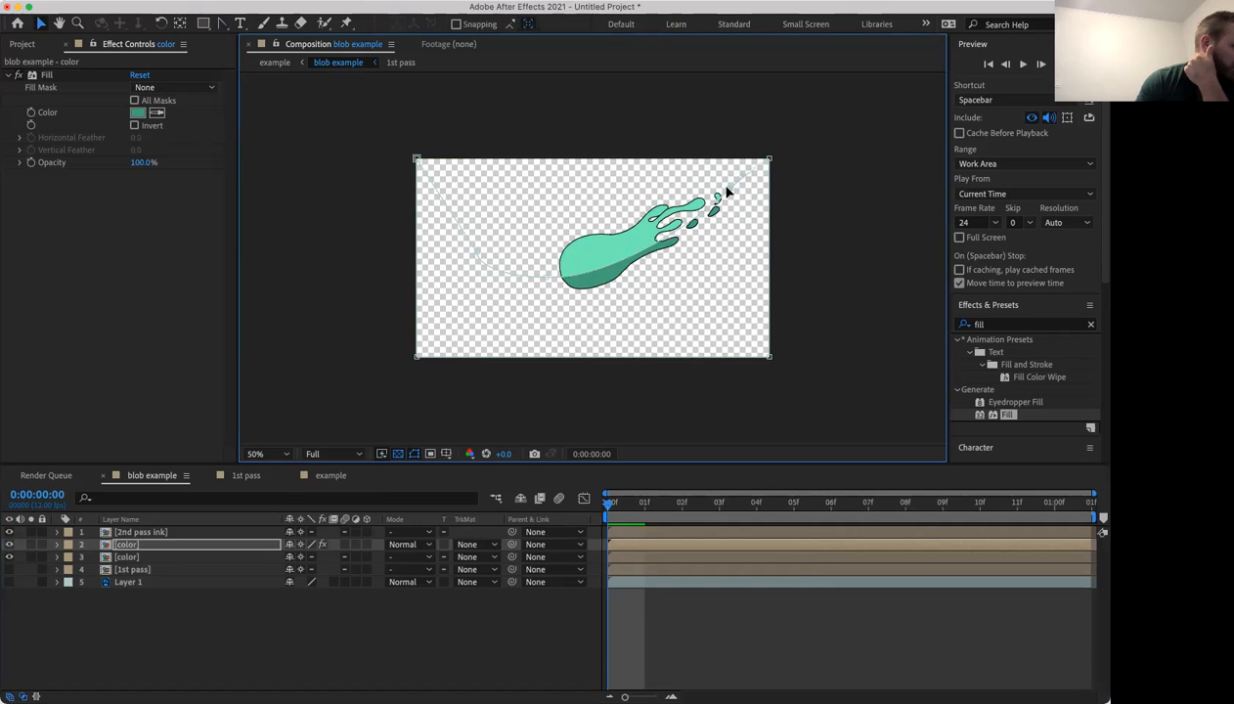
Reveal Mask 1's properties on the upper color layer and turn on Mask Path keyframing at the first frame.
click(57, 544)
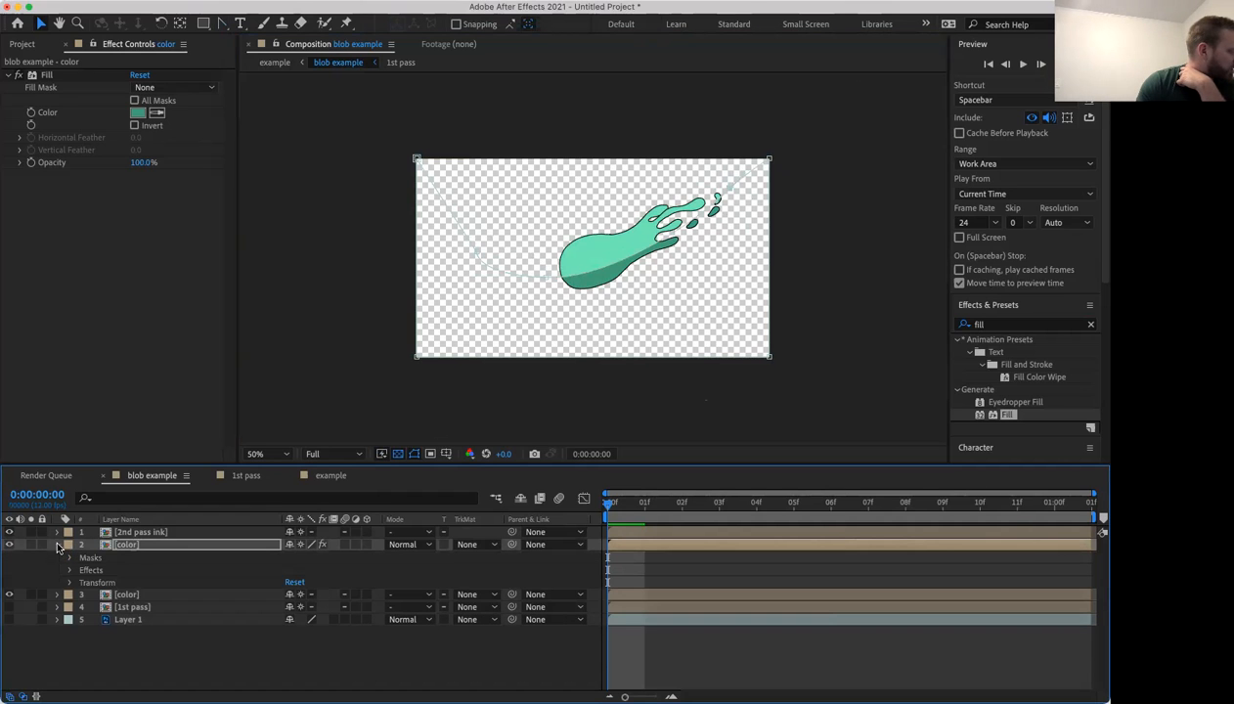
click(70, 557)
click(83, 570)
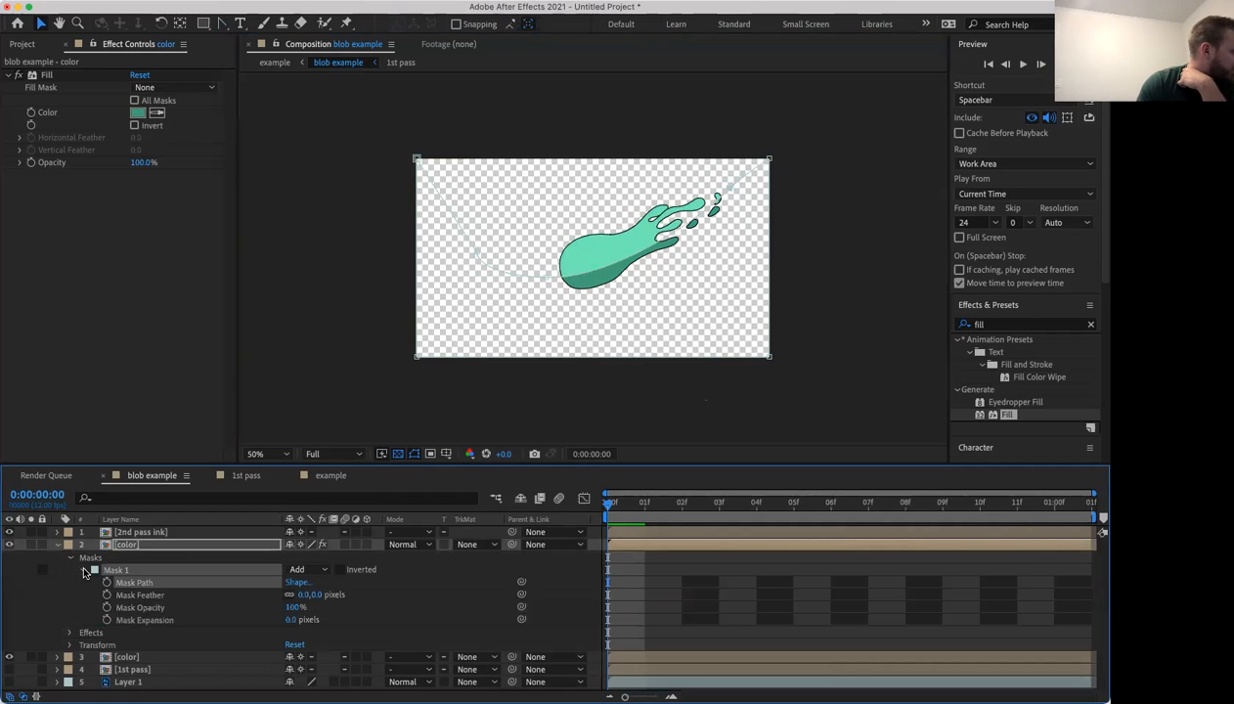
click(107, 583)
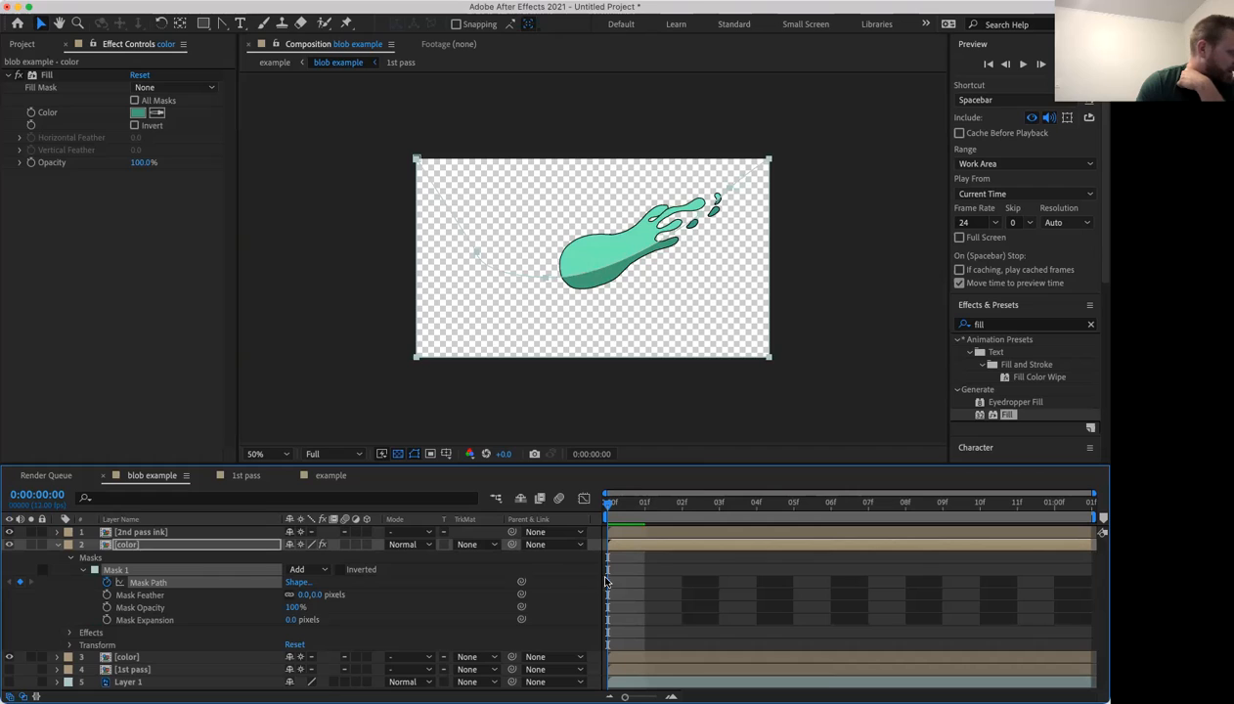
At frame 0:00:00:01, reshape the mask path so the dark shading follows the underside of the blob and its trailing droplets.
drag(617, 509, 640, 554)
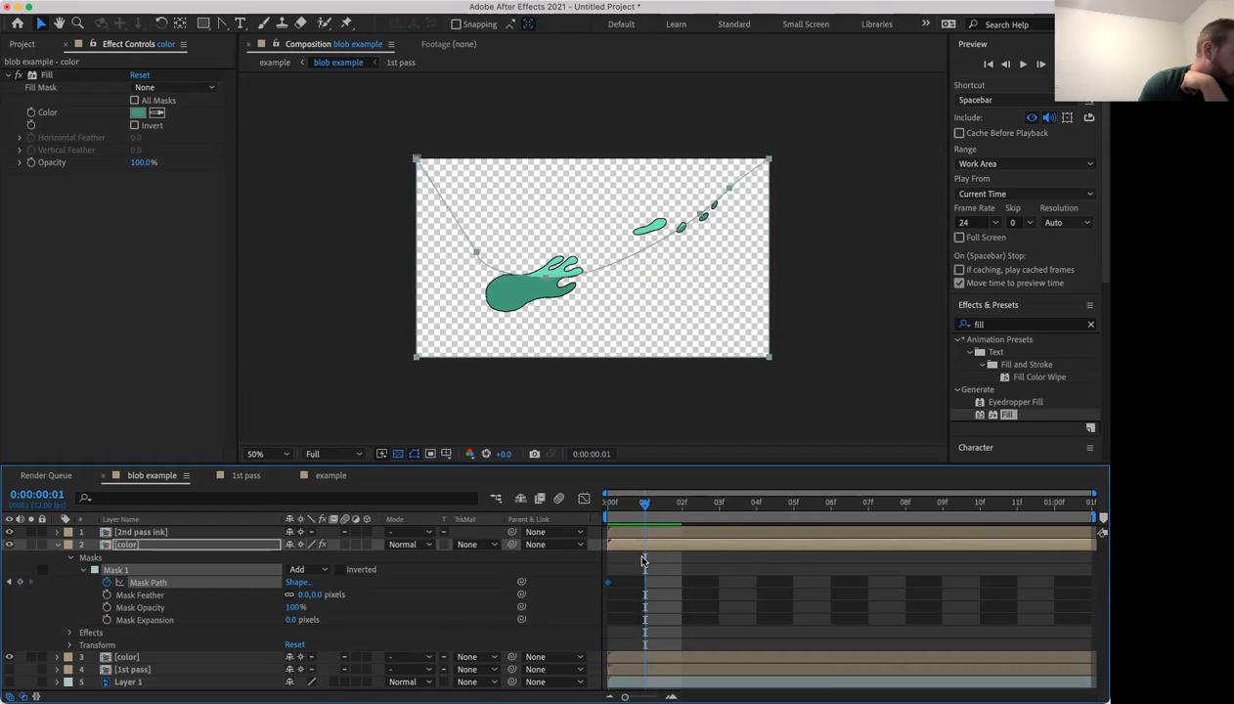
click(145, 586)
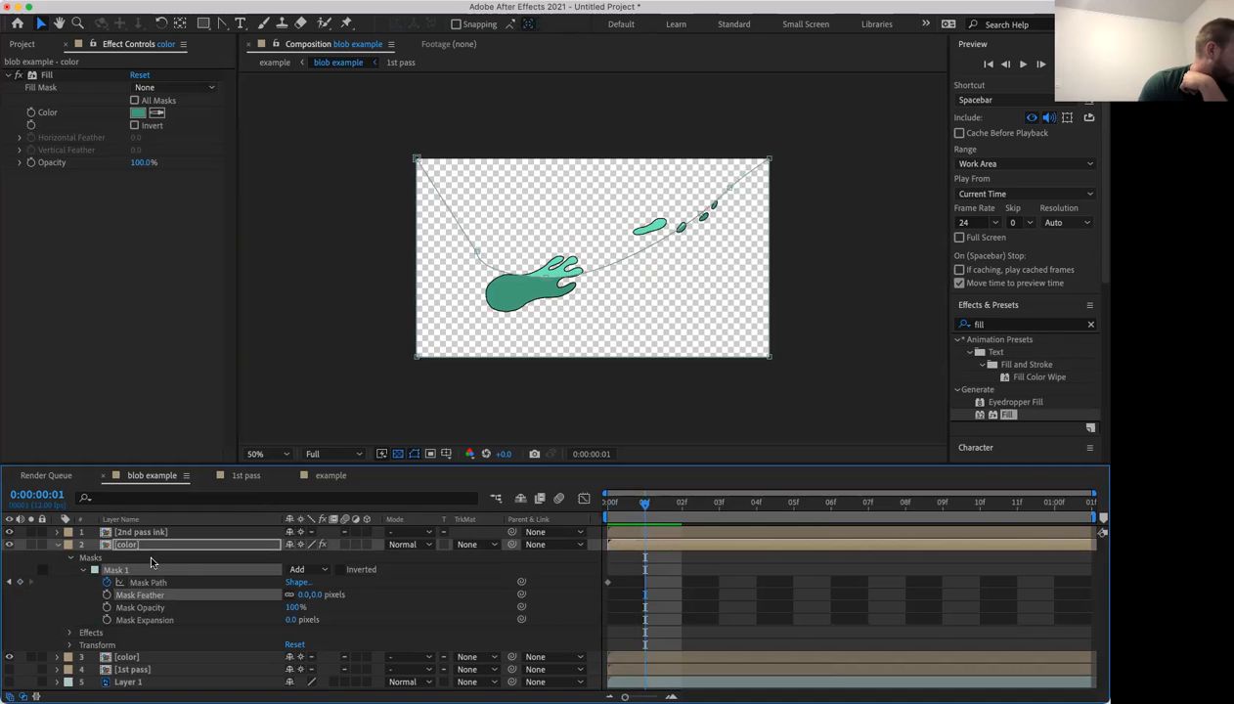
click(150, 603)
drag(222, 23, 251, 23)
drag(546, 281, 524, 293)
mouse_move(473, 249)
mouse_down()
mouse_move(459, 290)
mouse_move(585, 283)
mouse_up()
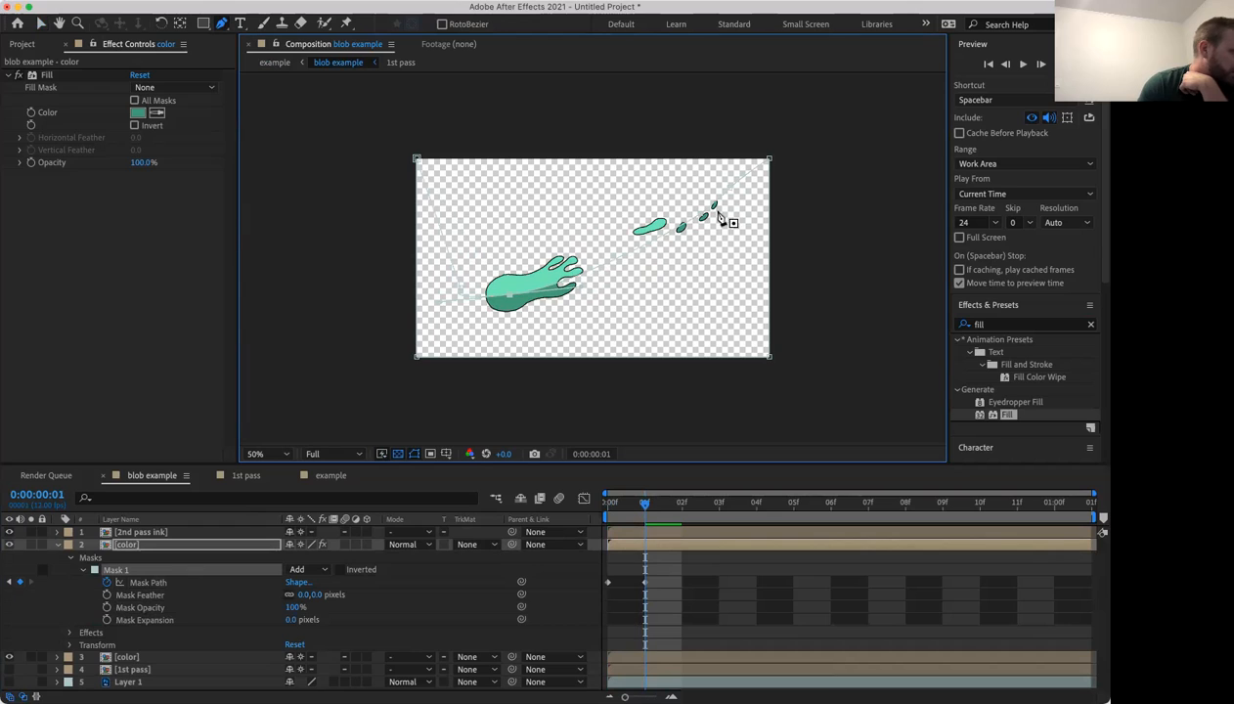
drag(703, 217, 636, 237)
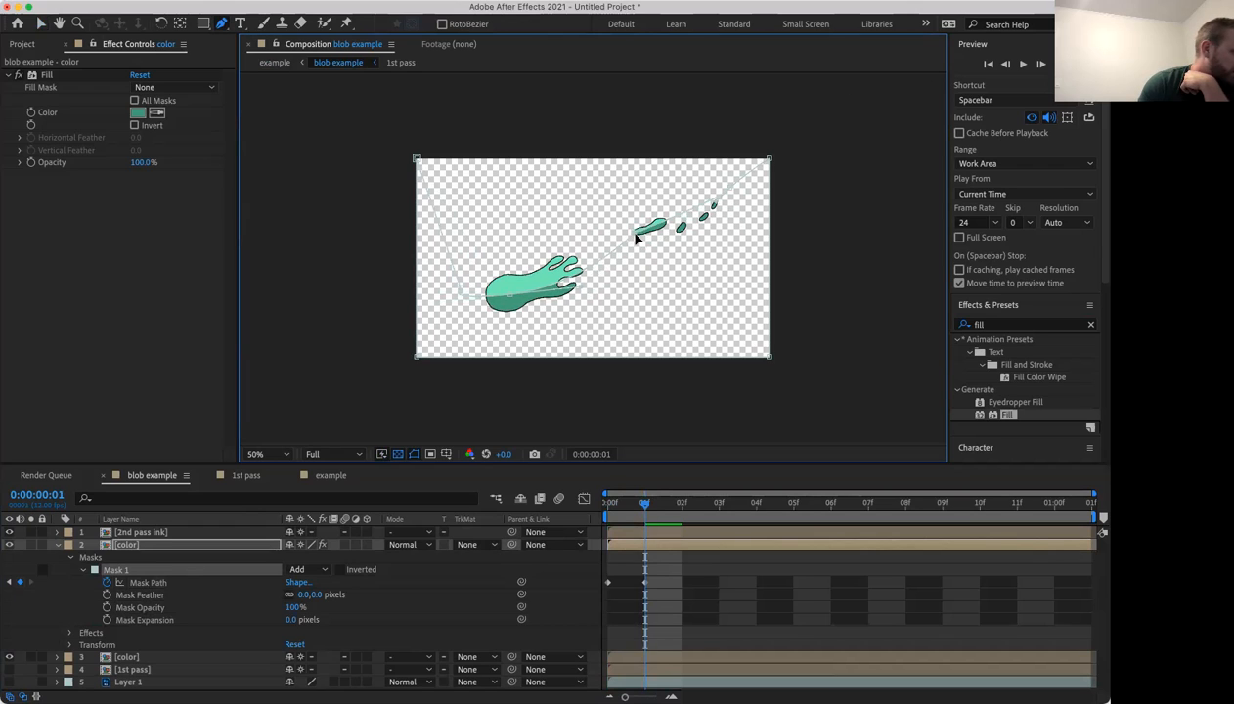
mouse_move(717, 184)
mouse_down()
mouse_move(700, 219)
mouse_move(651, 221)
mouse_up()
click(661, 232)
At frame 0:00:00:02, adjust the mask path to keep the shading on the lower half of the blob and droplets.
mouse_move(636, 504)
mouse_down()
mouse_move(608, 503)
mouse_move(644, 504)
mouse_up()
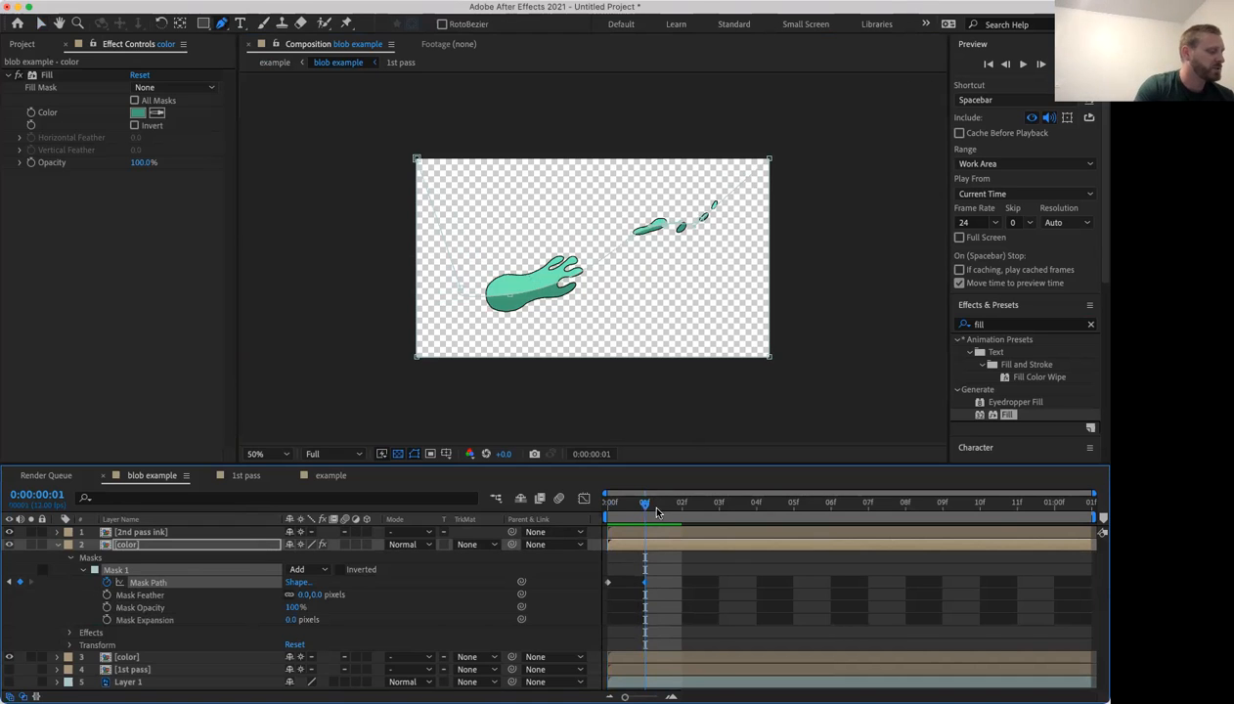
drag(656, 508, 670, 507)
mouse_move(461, 293)
mouse_down()
mouse_move(444, 284)
mouse_move(489, 298)
mouse_up()
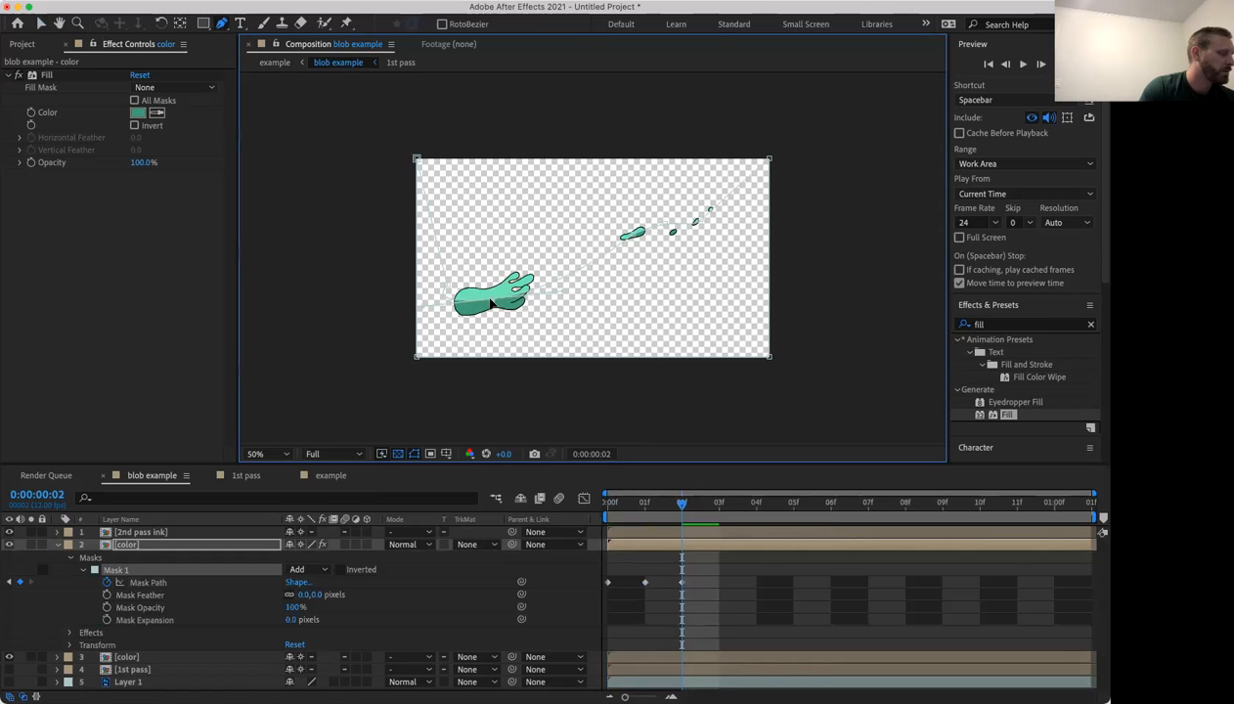
drag(681, 205, 669, 235)
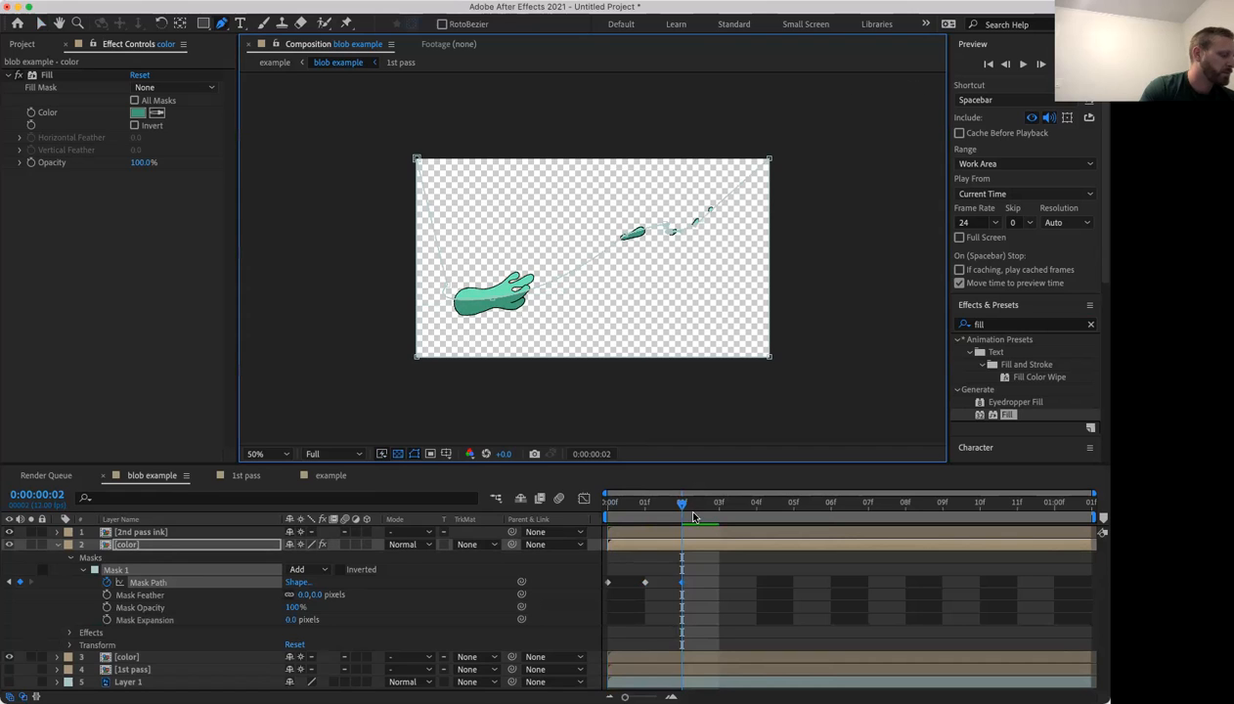
At frame 0:00:00:03, reshape the mask path around the curled blob and its elongated droplet to shade their undersides.
drag(683, 508, 717, 511)
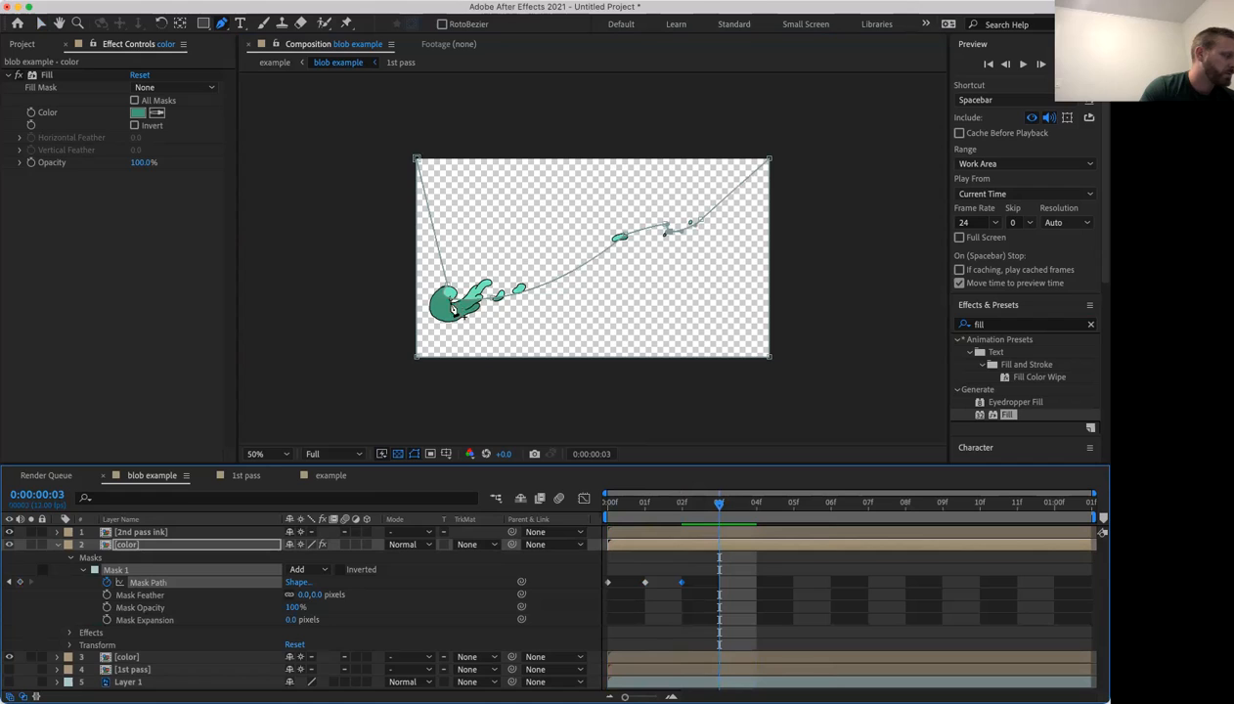
drag(448, 291, 413, 328)
drag(625, 234, 613, 236)
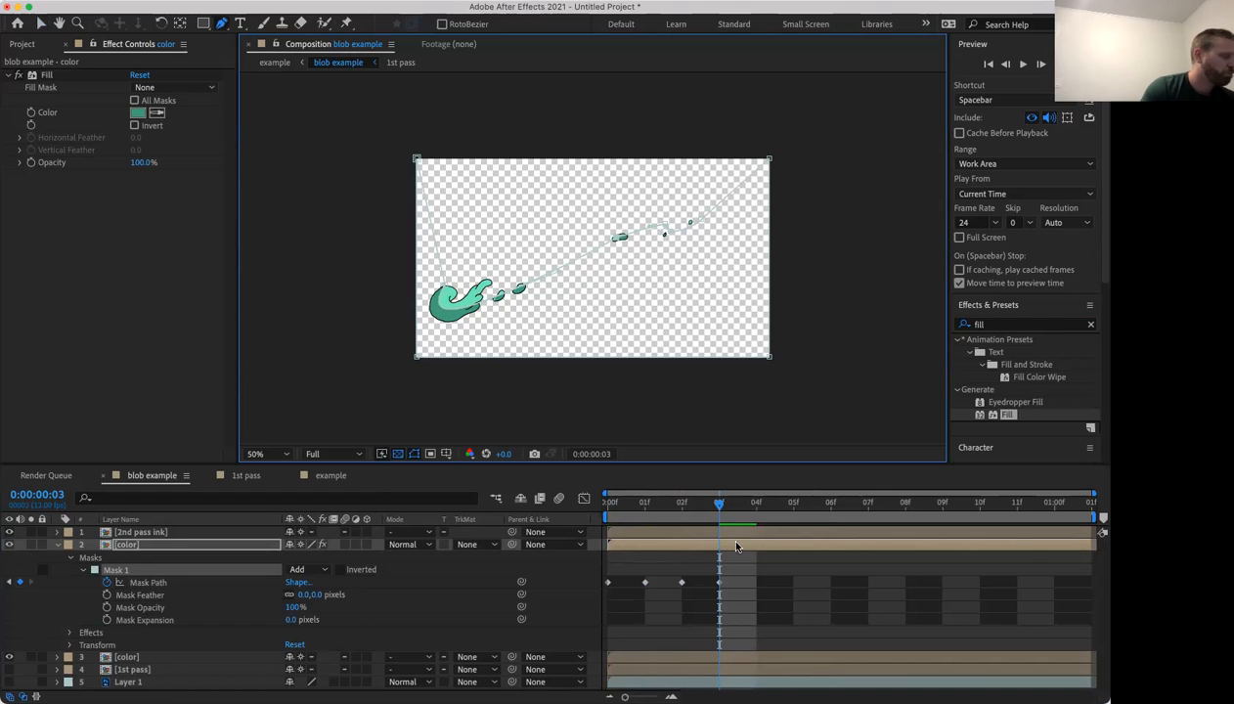
Preview the shaded animation in the blob example composition, and play the example composition from its start.
key(space)
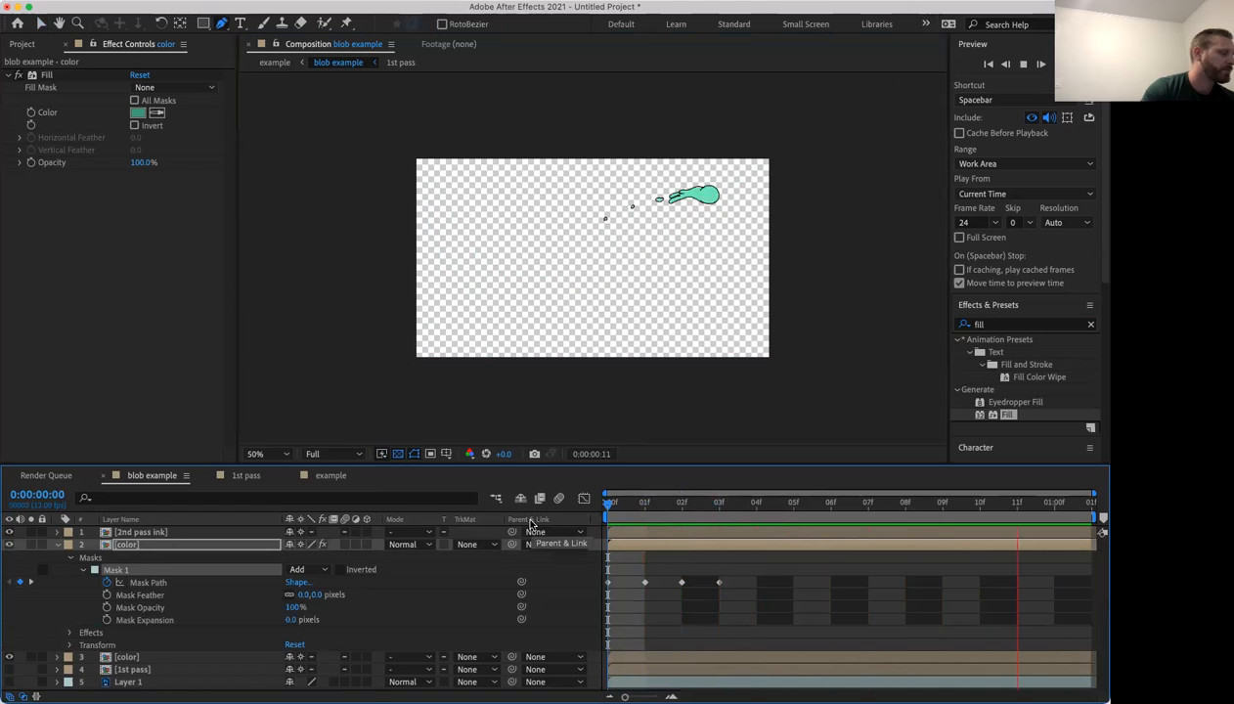
key(space)
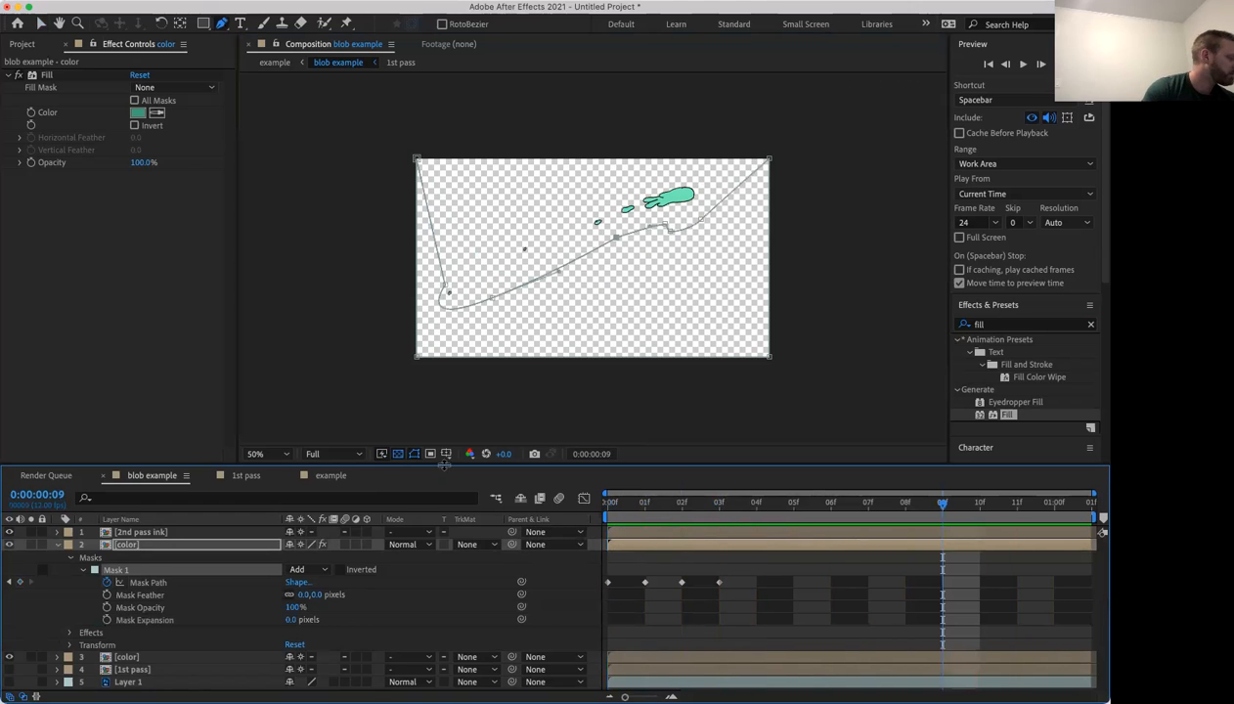
click(333, 475)
drag(681, 504, 527, 525)
key(space)
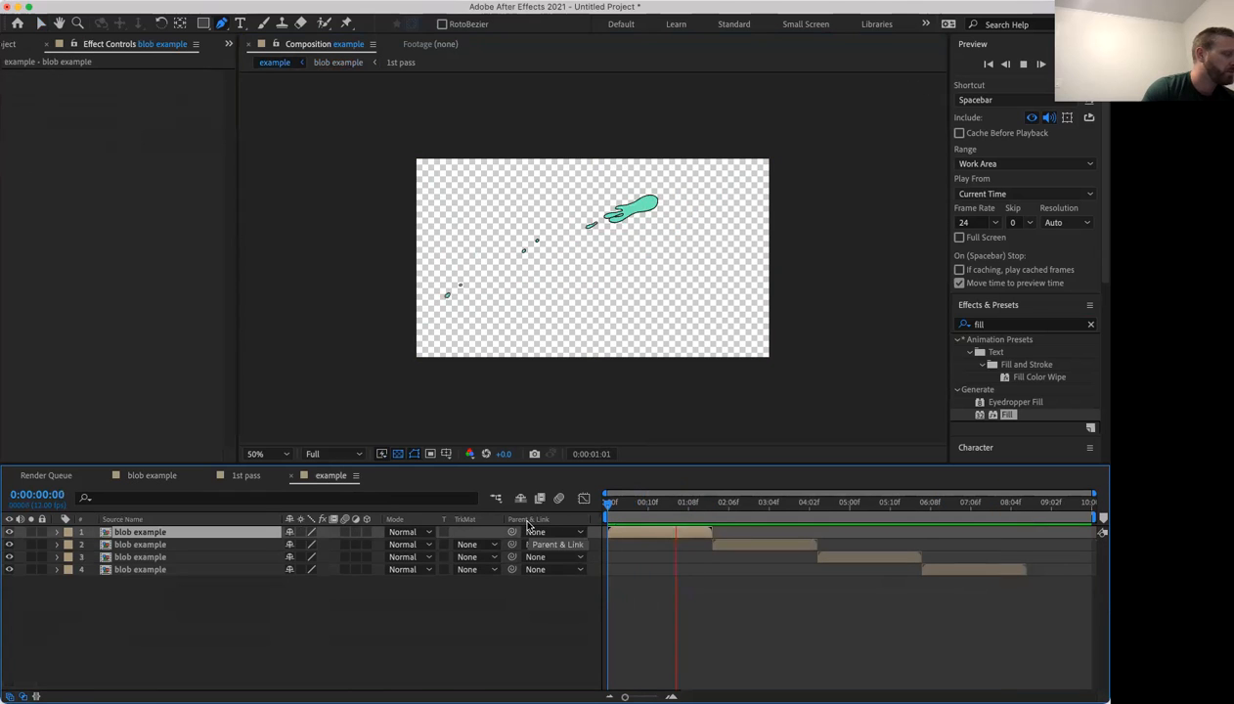
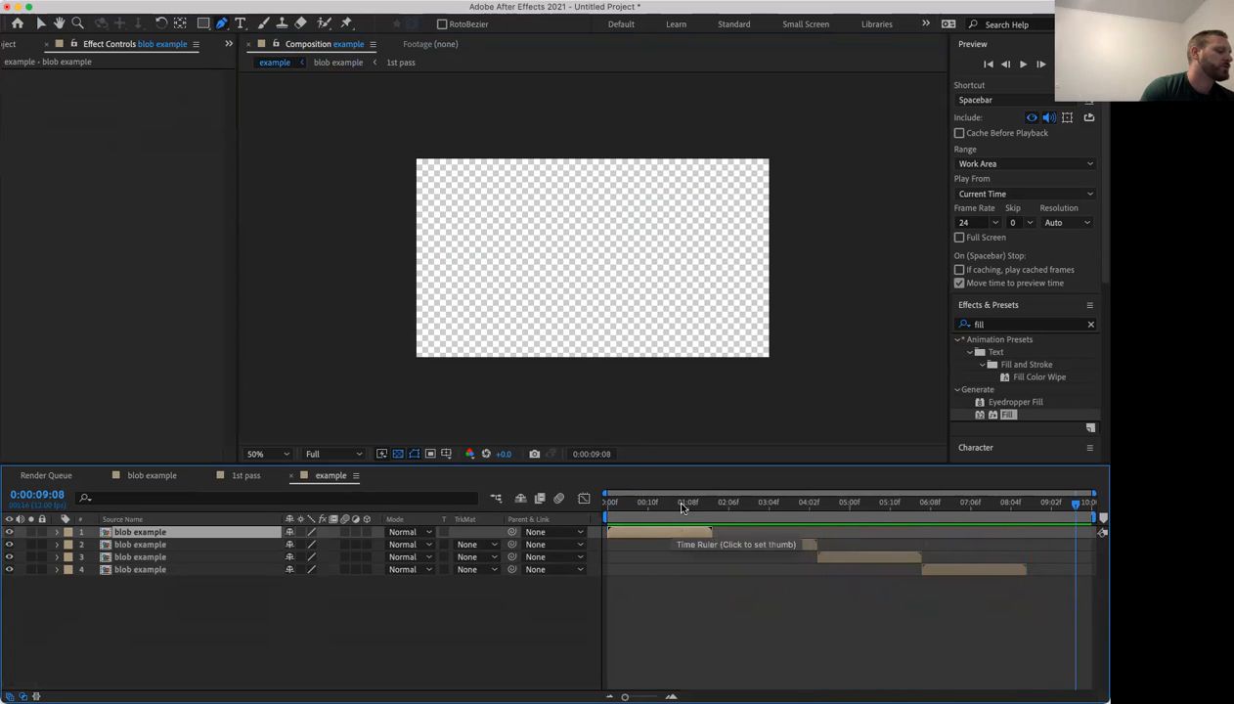
key(space)
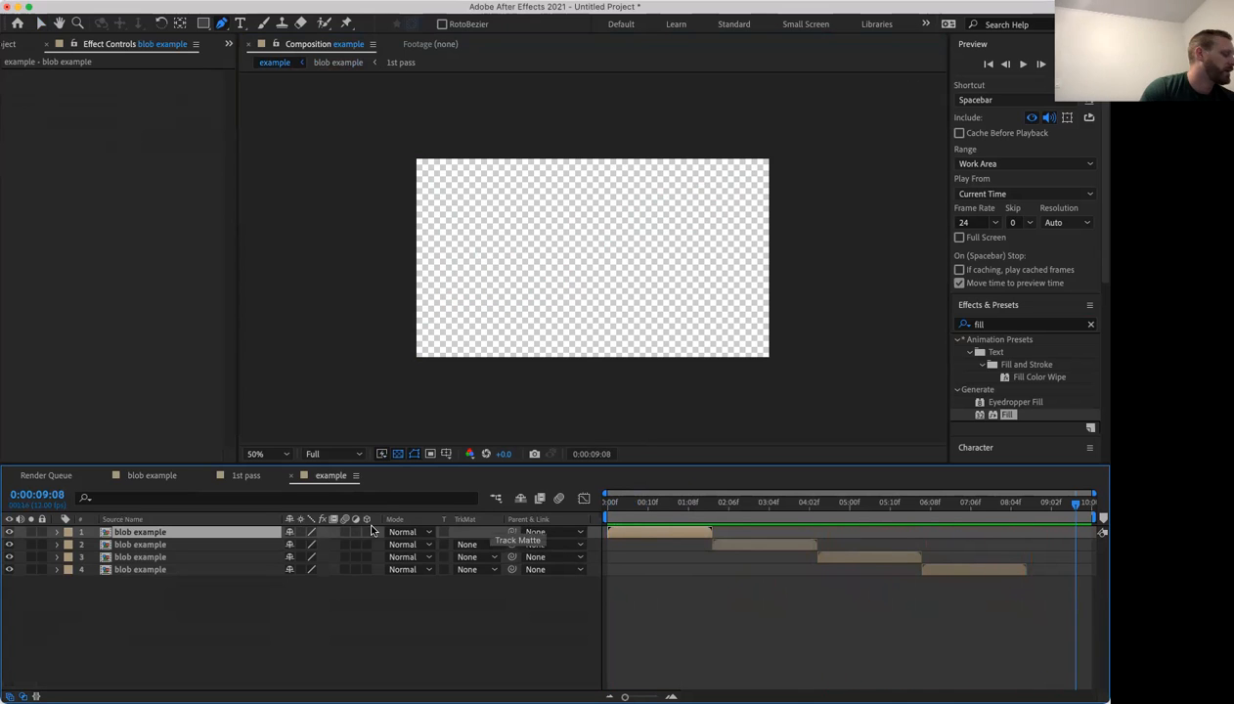
Return to the blob example composition and, at frame 0:00:00:06, reshape the mask path around the blob and its trailing droplets.
click(149, 476)
drag(681, 519, 831, 516)
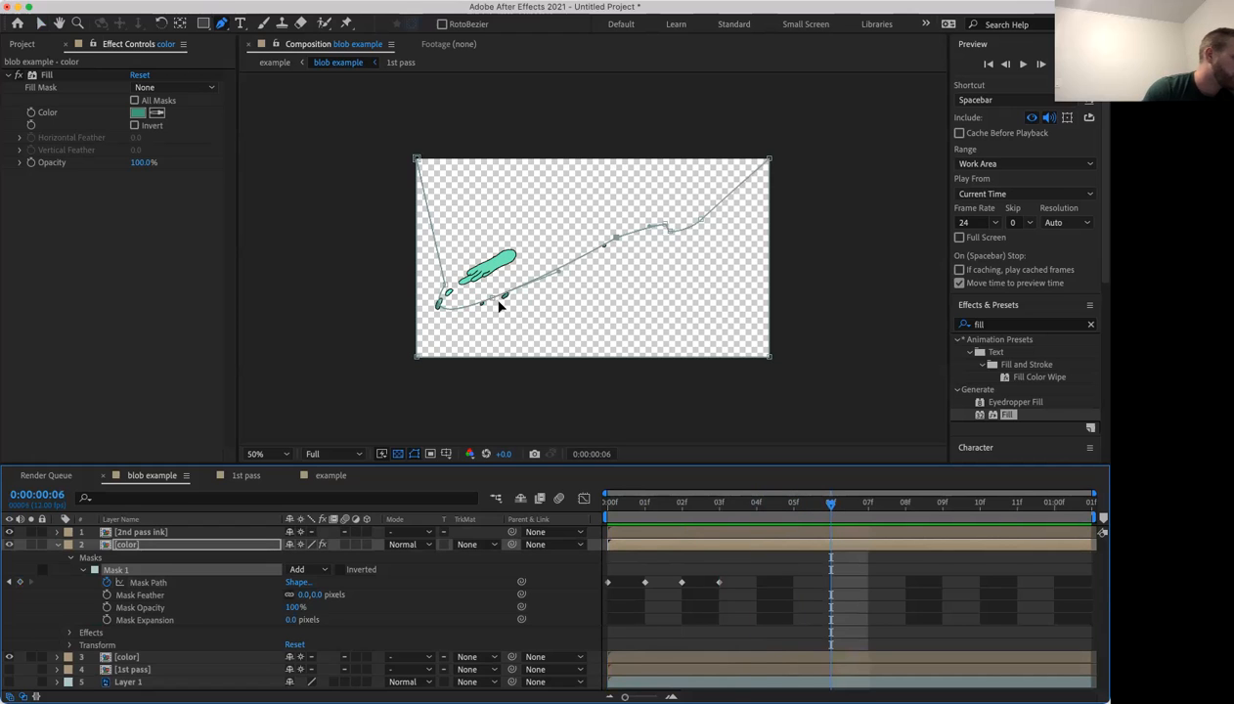
right_click(493, 298)
click(483, 279)
drag(493, 298, 491, 261)
mouse_move(414, 299)
mouse_down()
mouse_move(468, 289)
mouse_move(433, 310)
mouse_up()
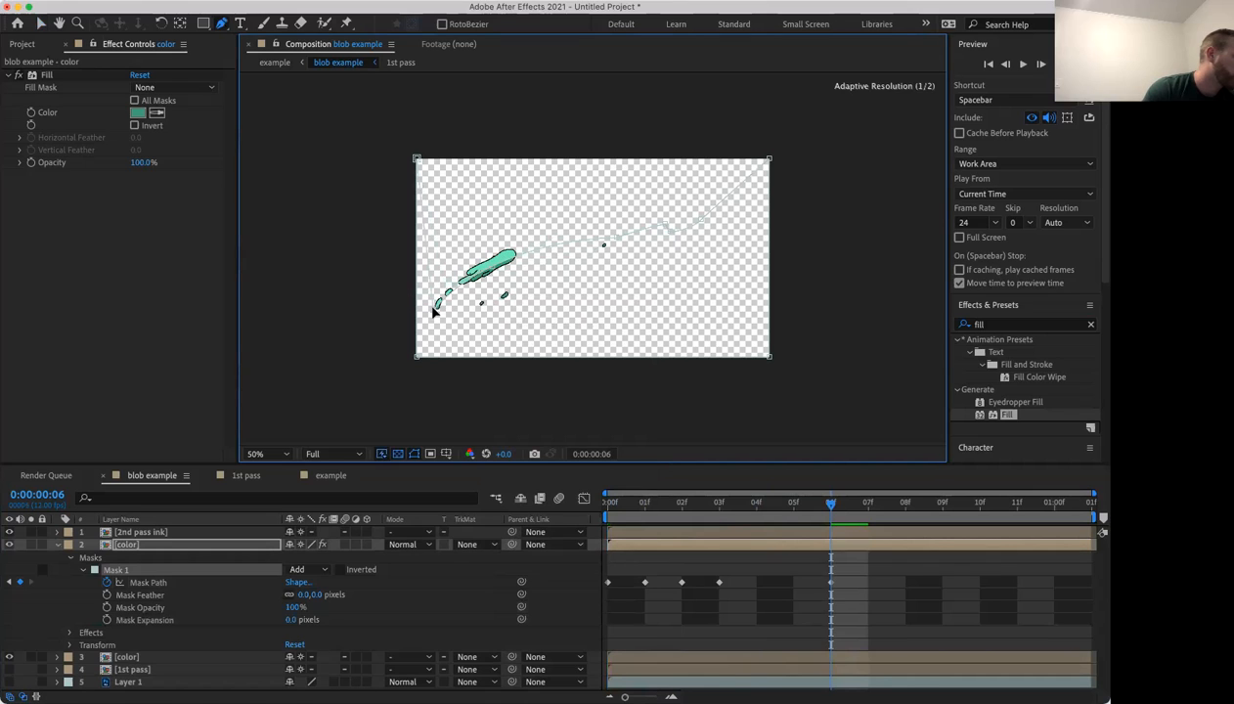
mouse_move(552, 245)
mouse_down()
mouse_move(495, 306)
mouse_move(480, 291)
mouse_move(550, 235)
mouse_move(542, 246)
mouse_up()
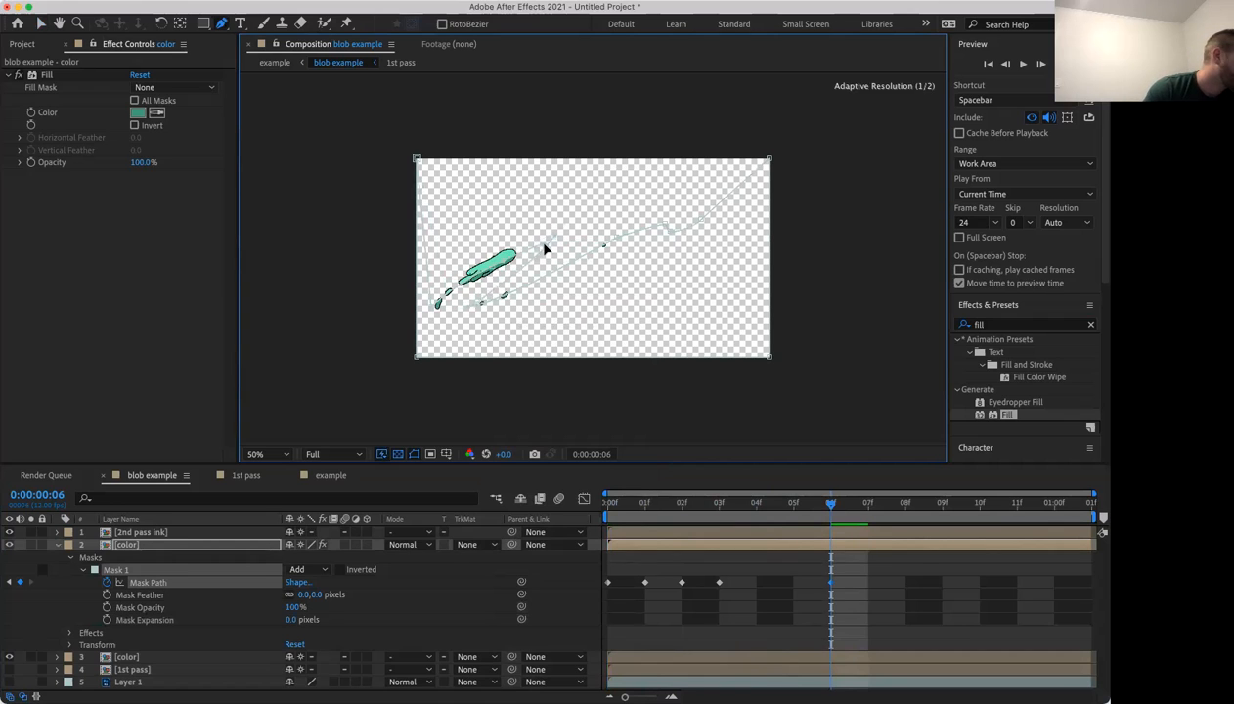
Change the outline color of Mask 1 on the upper color layer to red, D00B21.
click(94, 570)
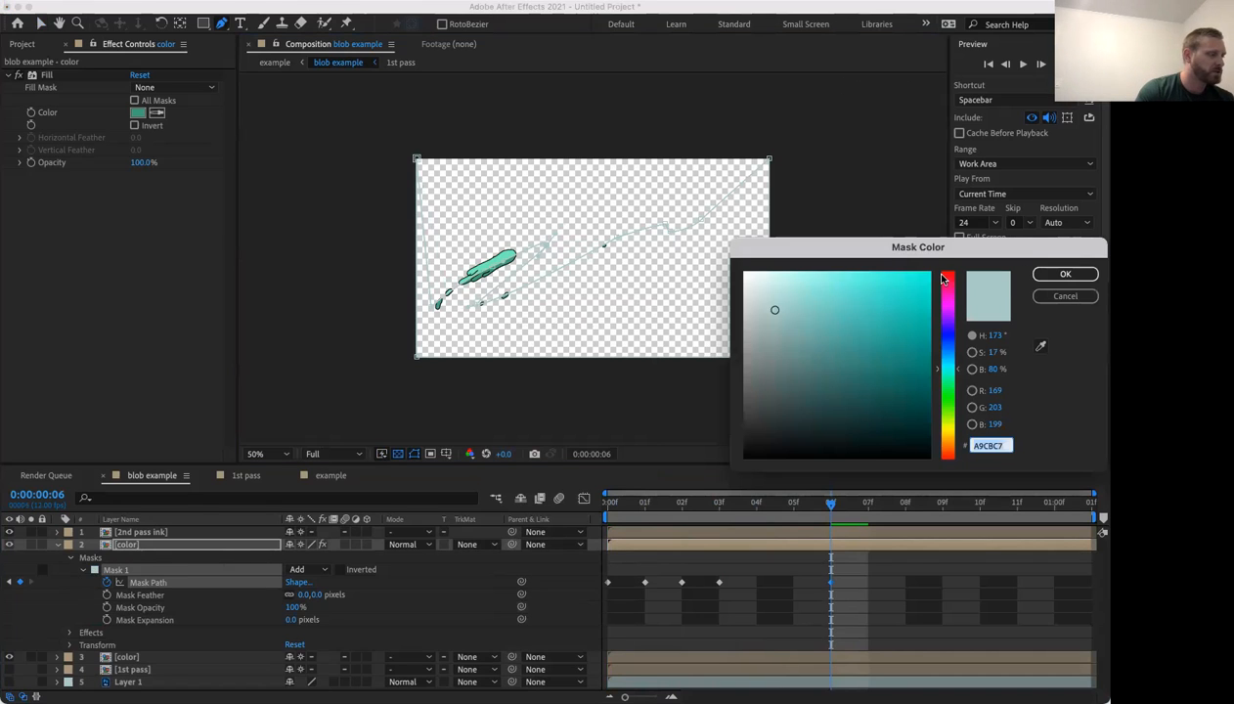
click(944, 279)
click(920, 305)
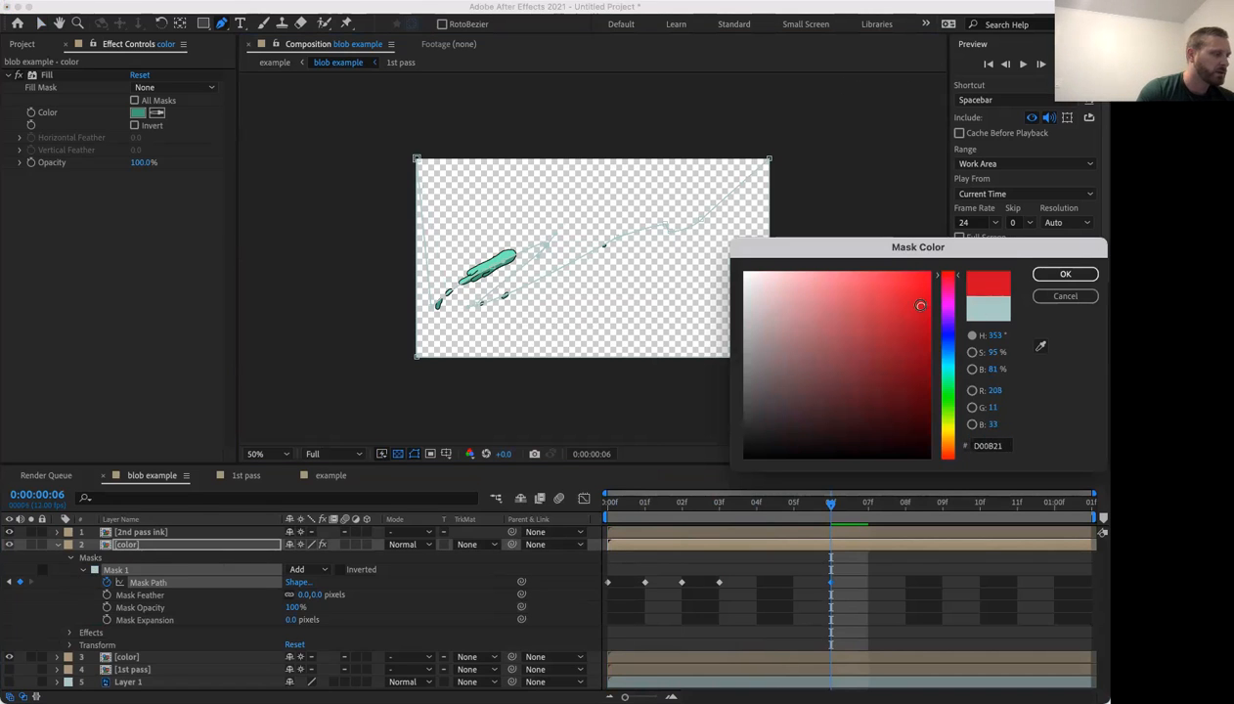
click(1064, 274)
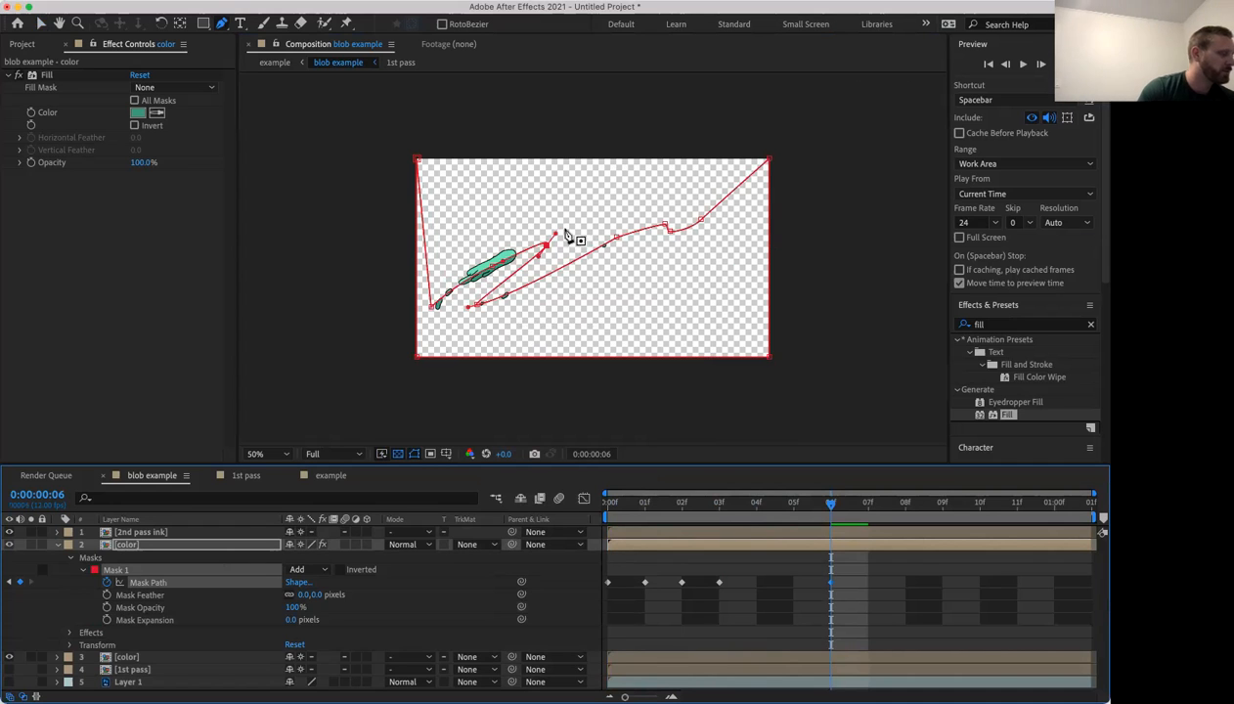
At frame 0:00:00:04, reshape the mask path along the undersides of the curled blob and its nearby droplets.
drag(817, 506, 755, 512)
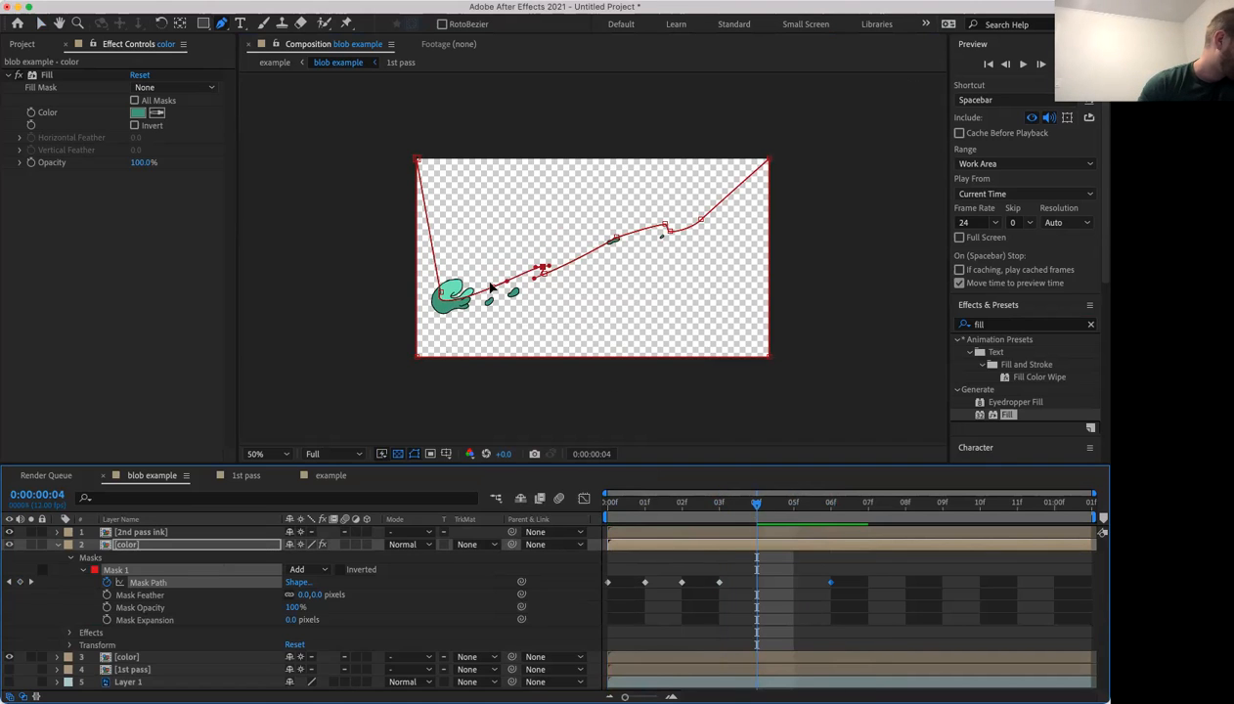
drag(542, 270, 487, 304)
drag(421, 328, 487, 303)
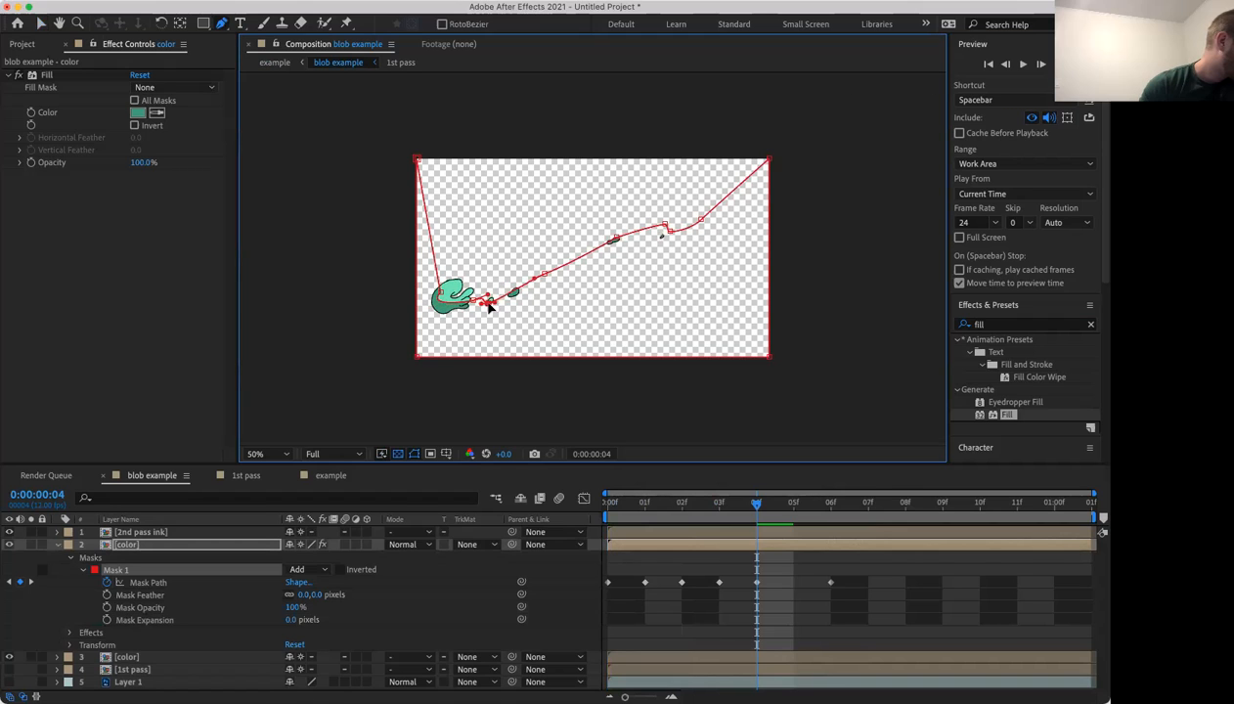
click(520, 295)
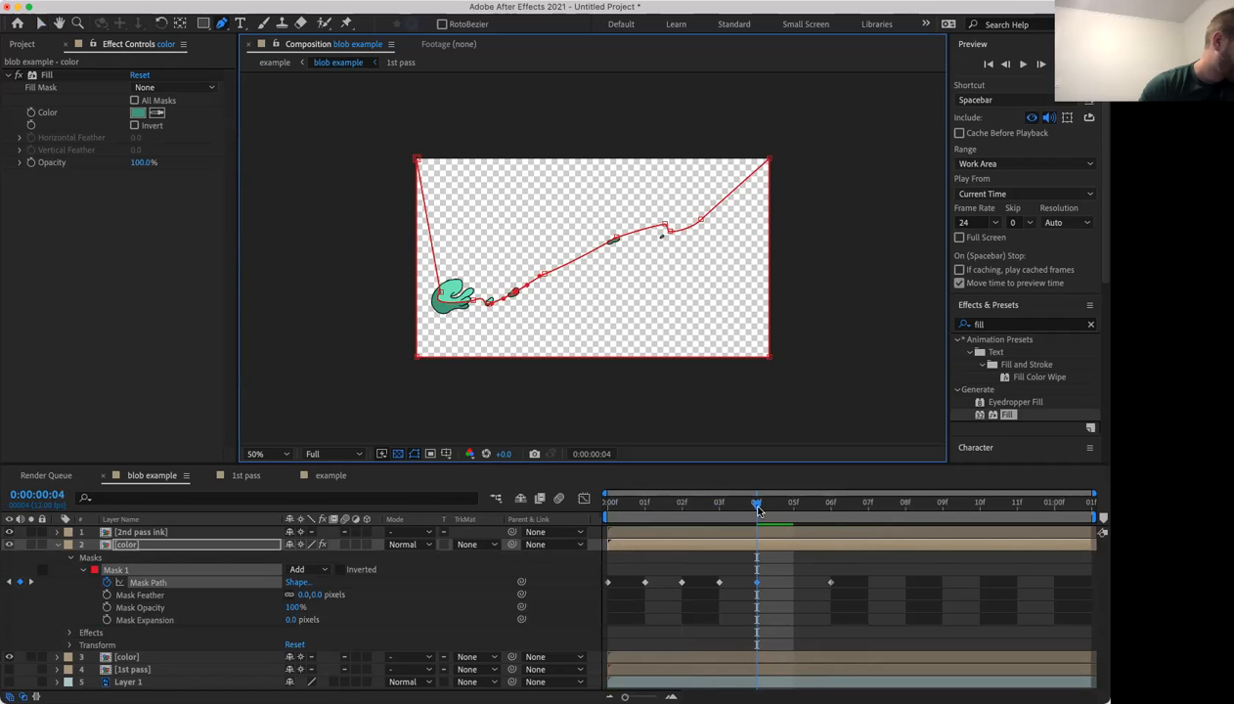
At frame 0:00:00:05, reshape the mask path to shade the bottom of the curled blob and the droplets beside it.
drag(758, 509, 790, 505)
drag(482, 284, 489, 308)
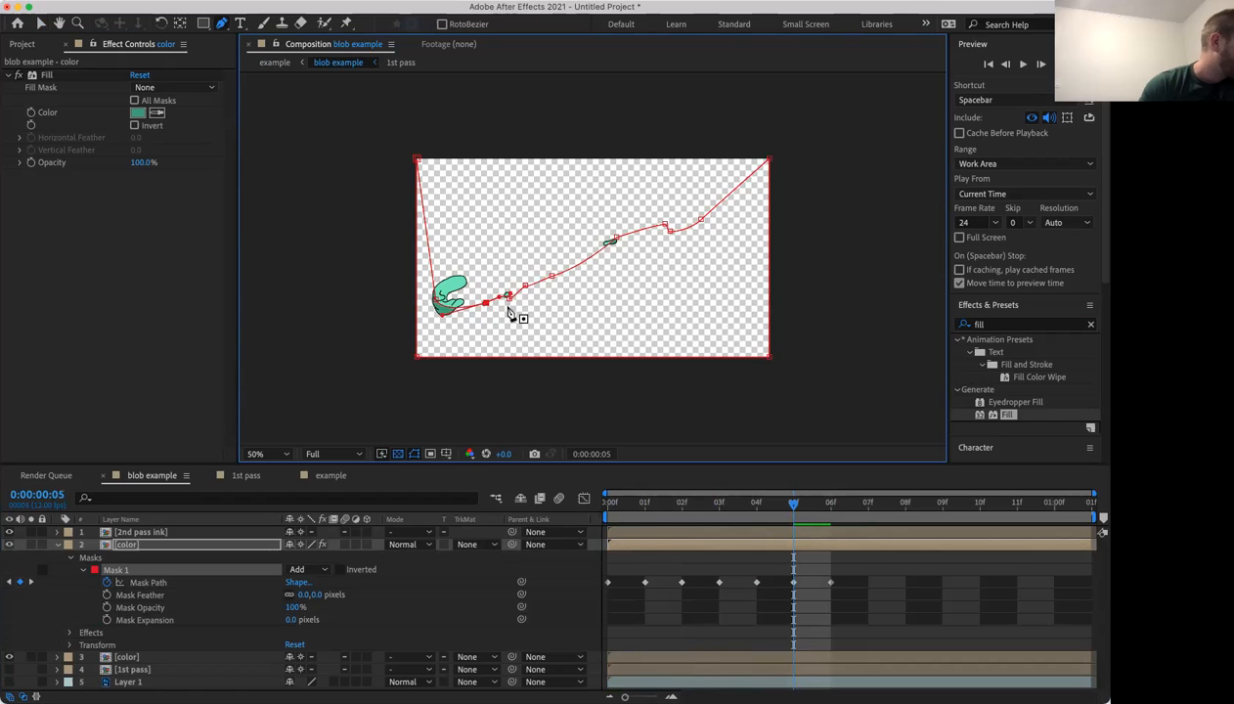
key(period)
key(comma)
At frame 0:00:00:07, reshape the mask path along the lengthwise middle of the stretched blob and move the spare points ahead of it.
drag(821, 502, 870, 504)
drag(545, 241, 594, 221)
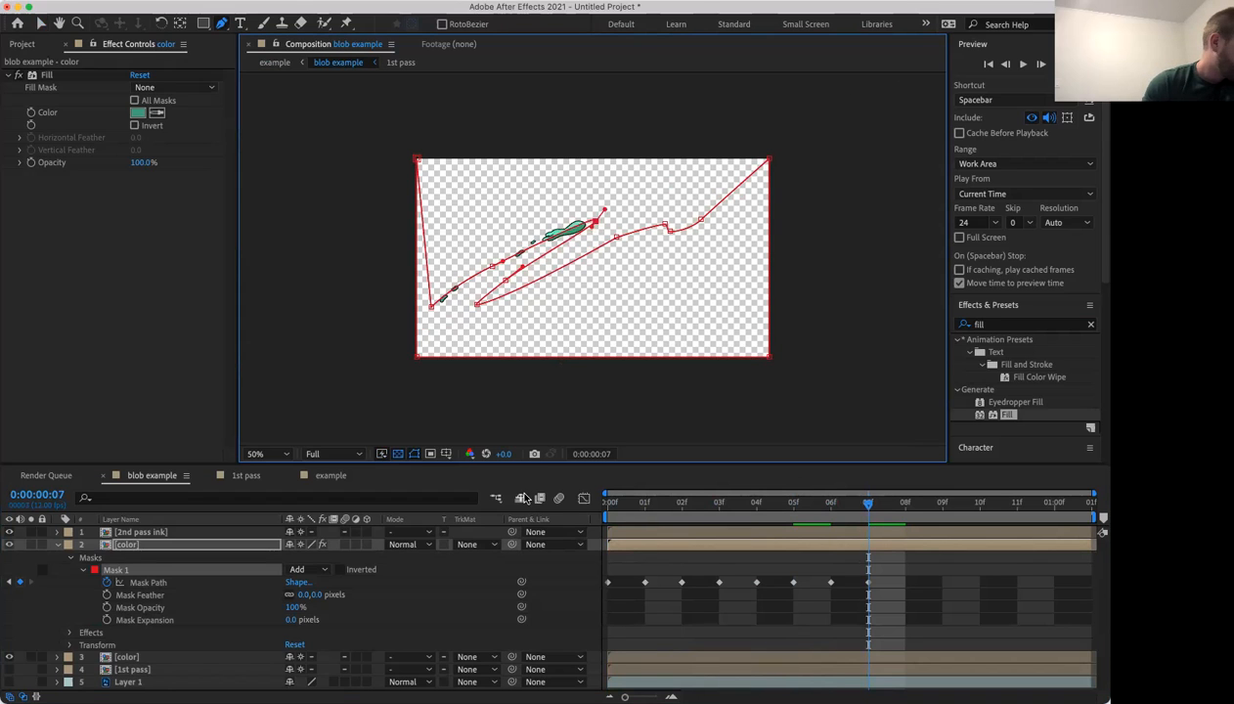
drag(477, 304, 570, 269)
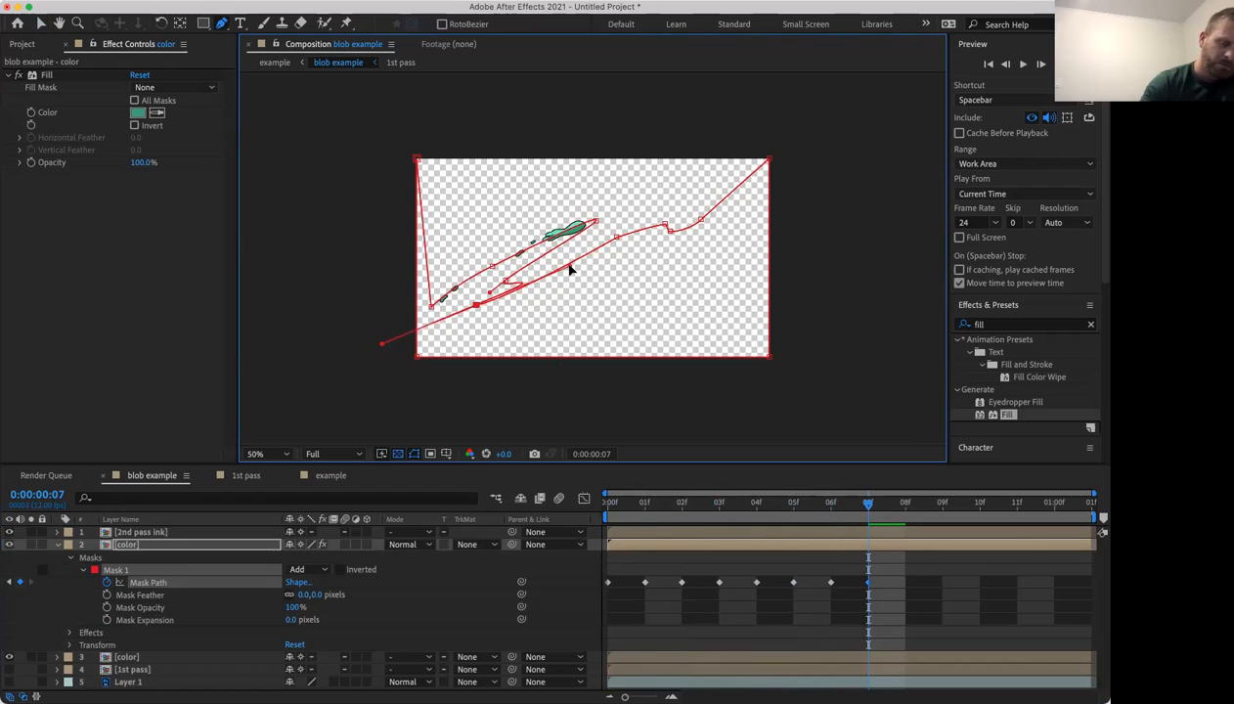
key(super+z)
drag(476, 305, 651, 205)
drag(506, 280, 631, 209)
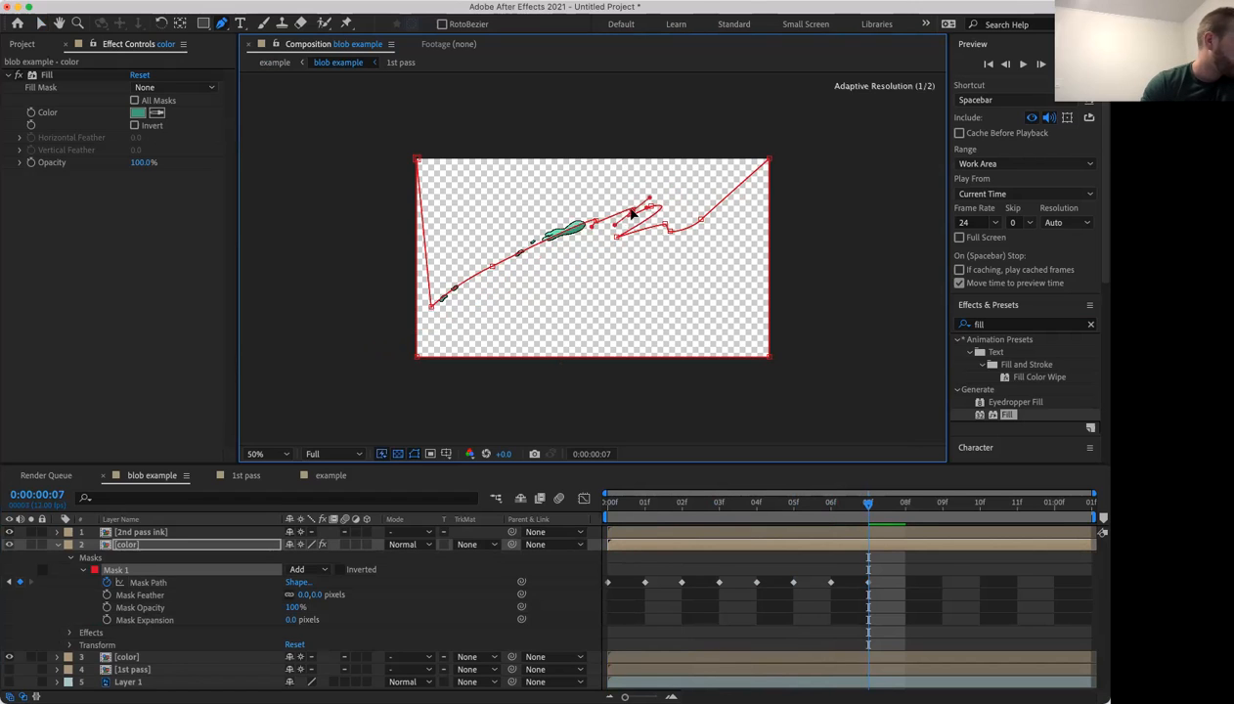
At frames 0:00:00:09 and 0:00:00:10, reshape the mask path to shade the lower side of the blob and its trailing droplets.
click(925, 508)
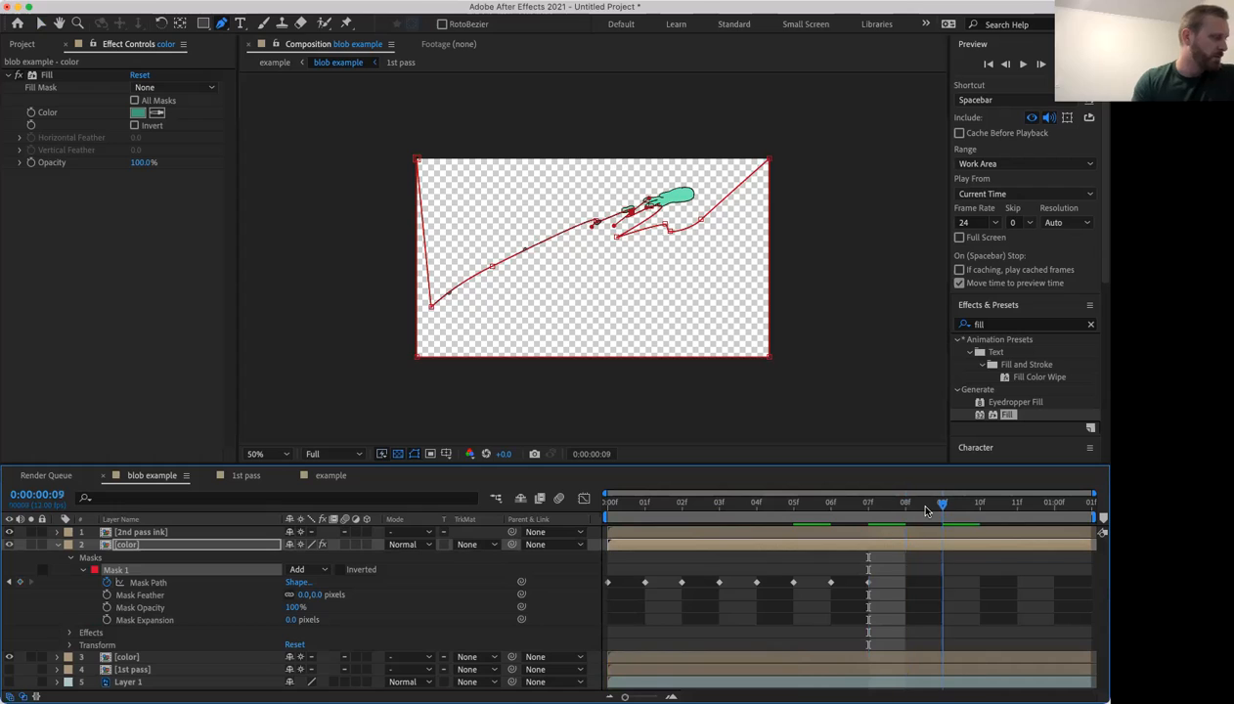
mouse_move(649, 204)
mouse_down()
mouse_move(687, 195)
mouse_move(704, 207)
mouse_move(648, 205)
mouse_up()
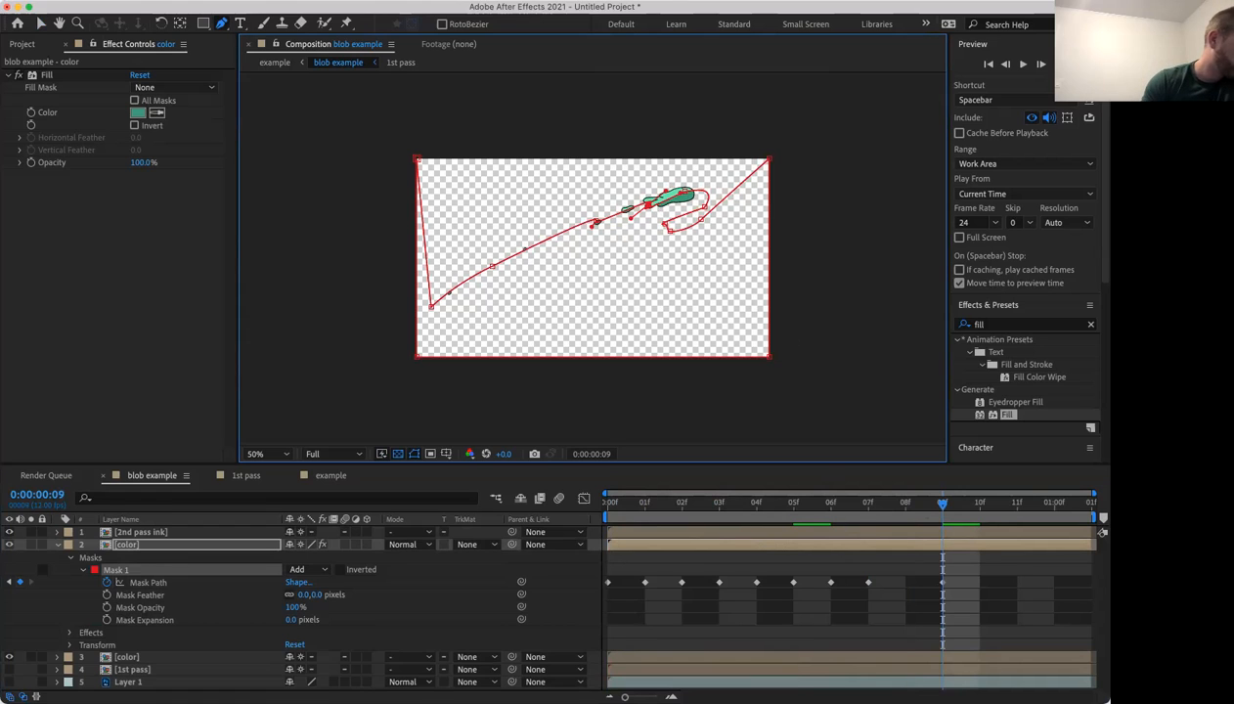
click(987, 504)
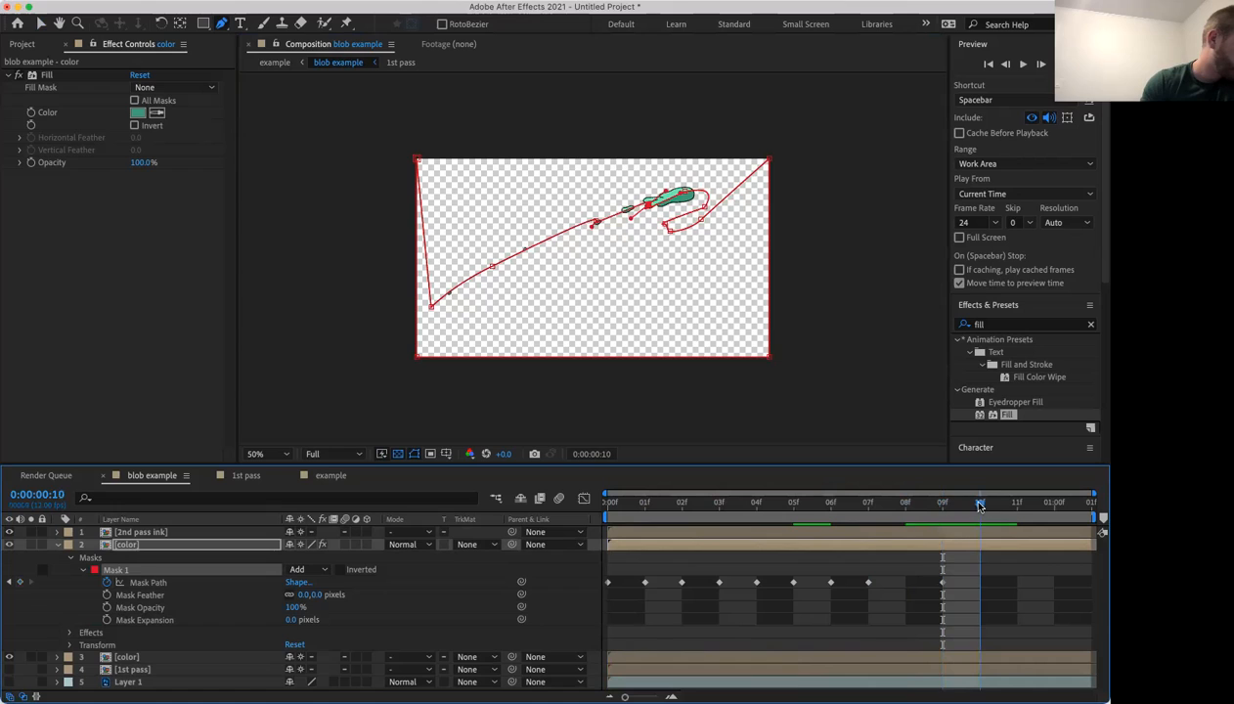
drag(705, 208, 712, 213)
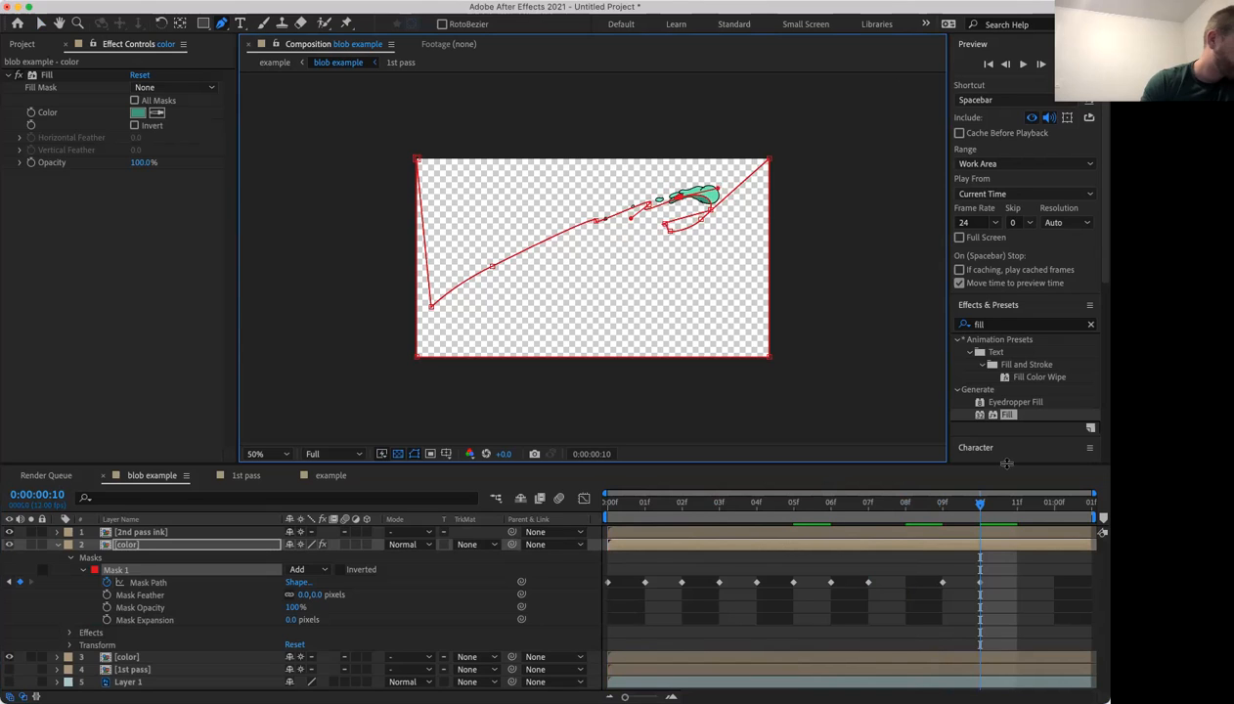
At frame 0:00:01:00, reshape the mask path to cross the rounded blob diagonally and shade its lower part.
drag(986, 504, 1073, 504)
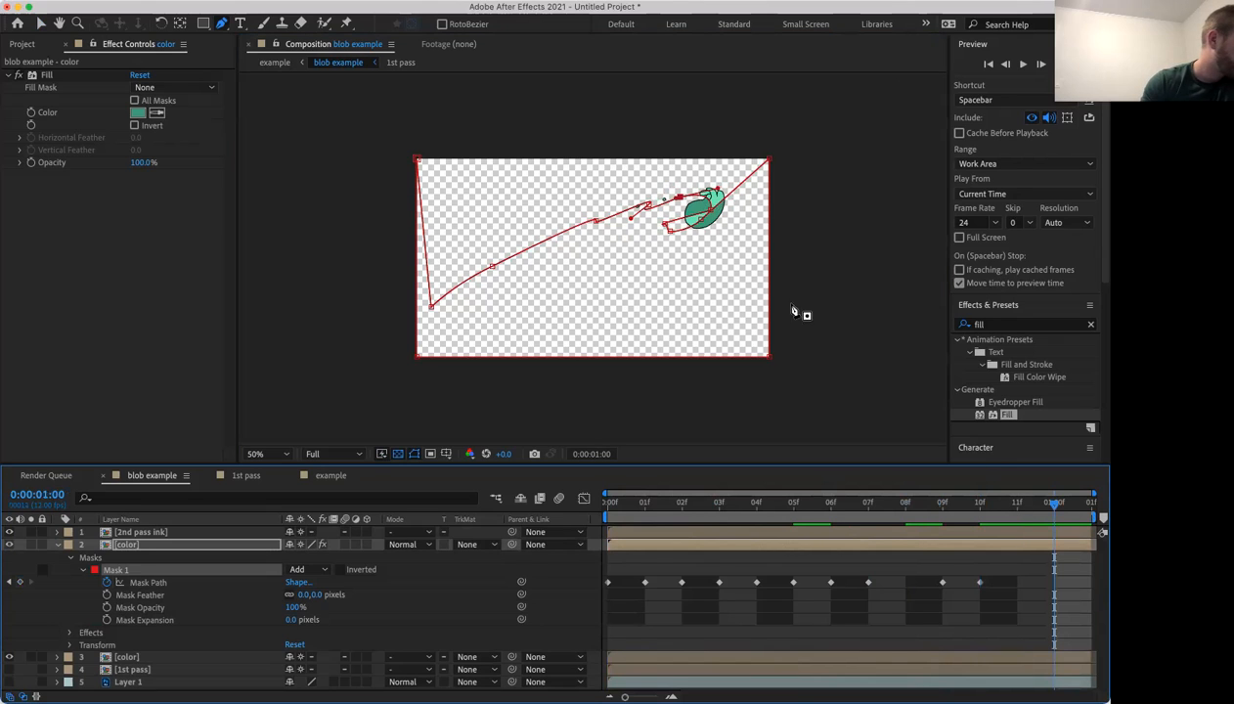
drag(708, 212, 671, 199)
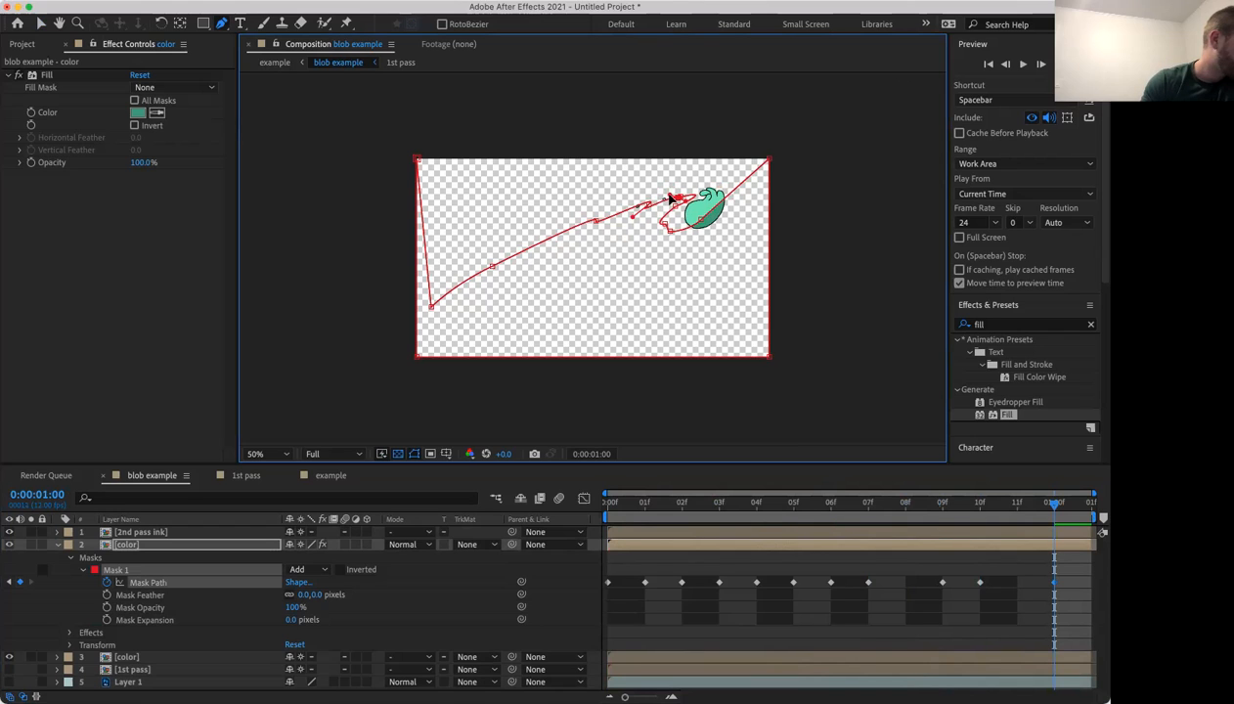
click(675, 206)
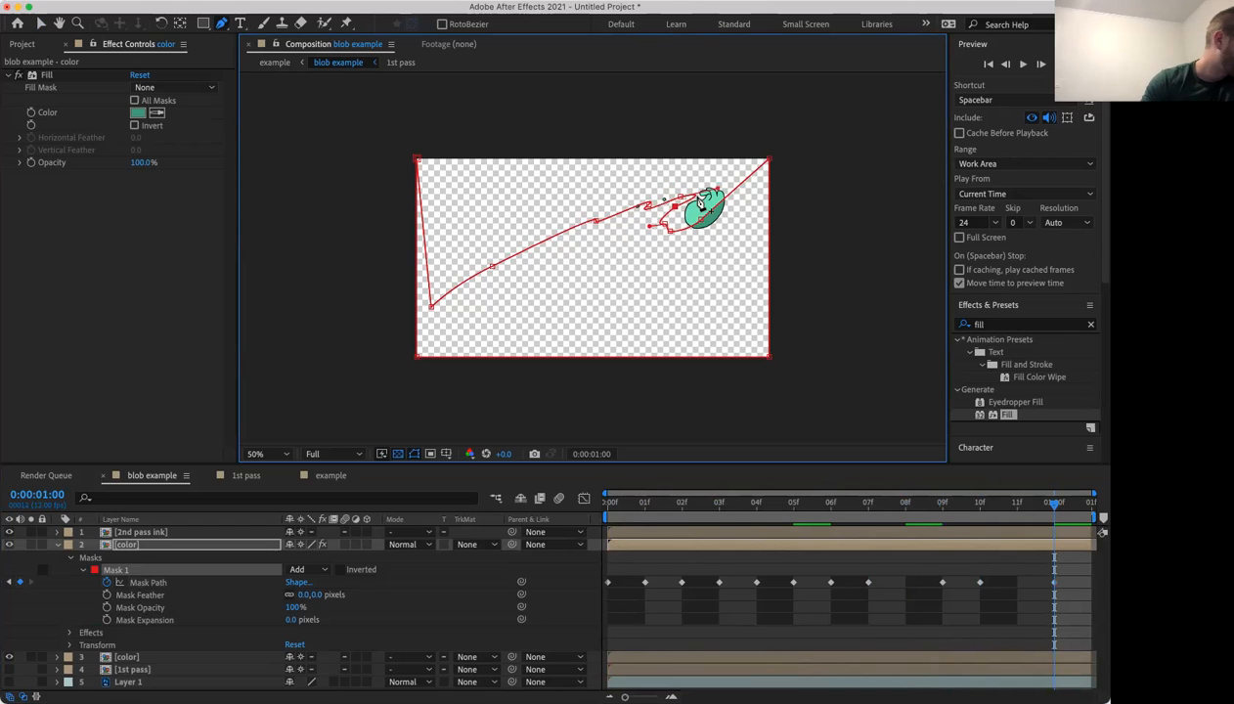
drag(679, 194, 629, 220)
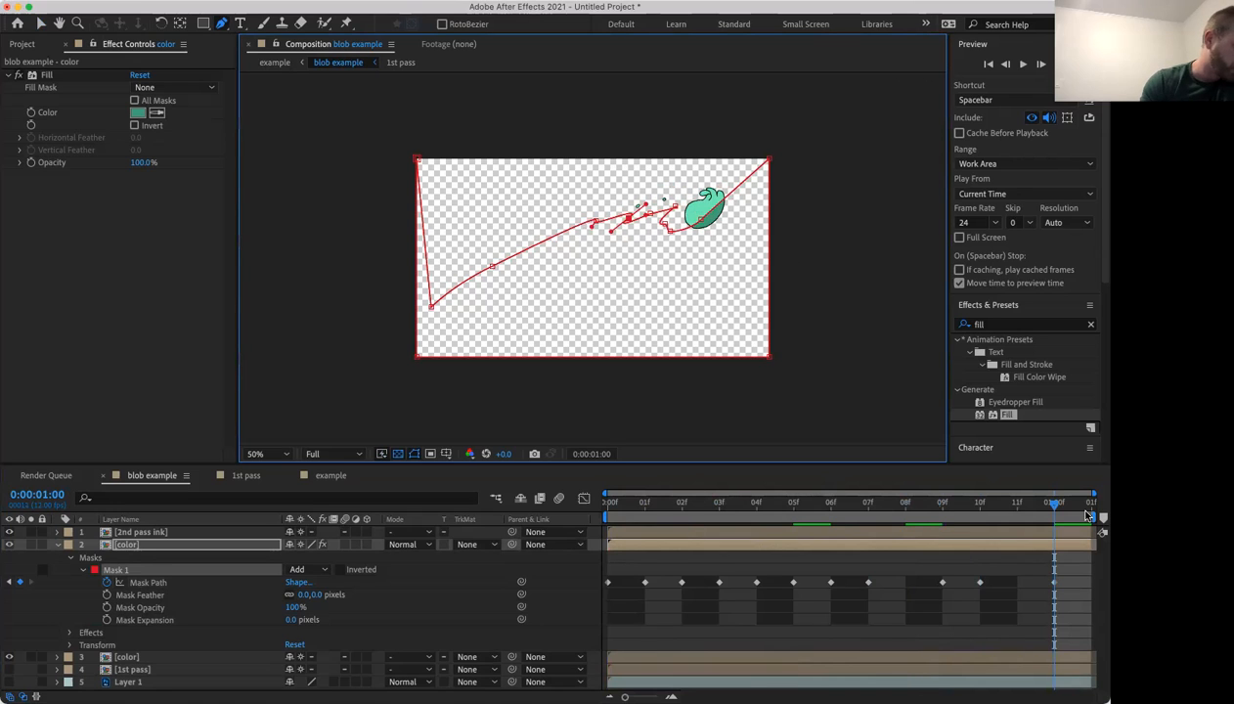
Preview the shading in the blob example and example compositions, then scrub the example composition to 0:00:01:10 to inspect the shading.
key(space)
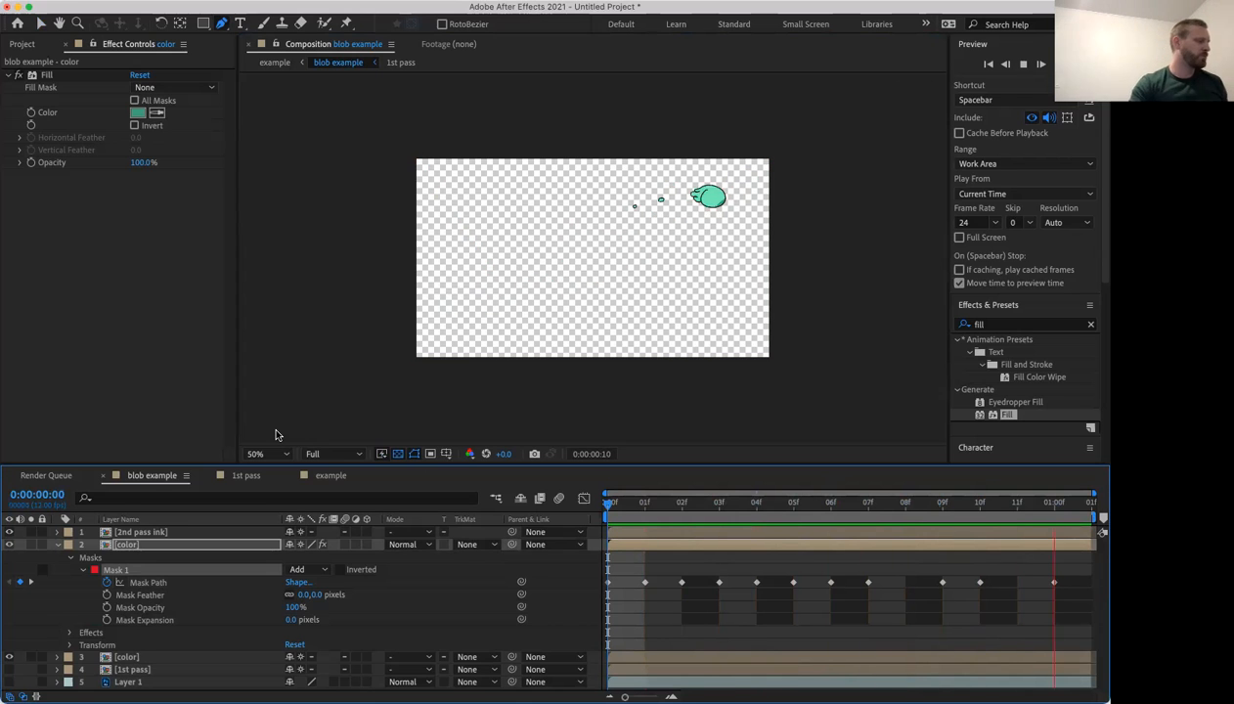
key(space)
click(246, 477)
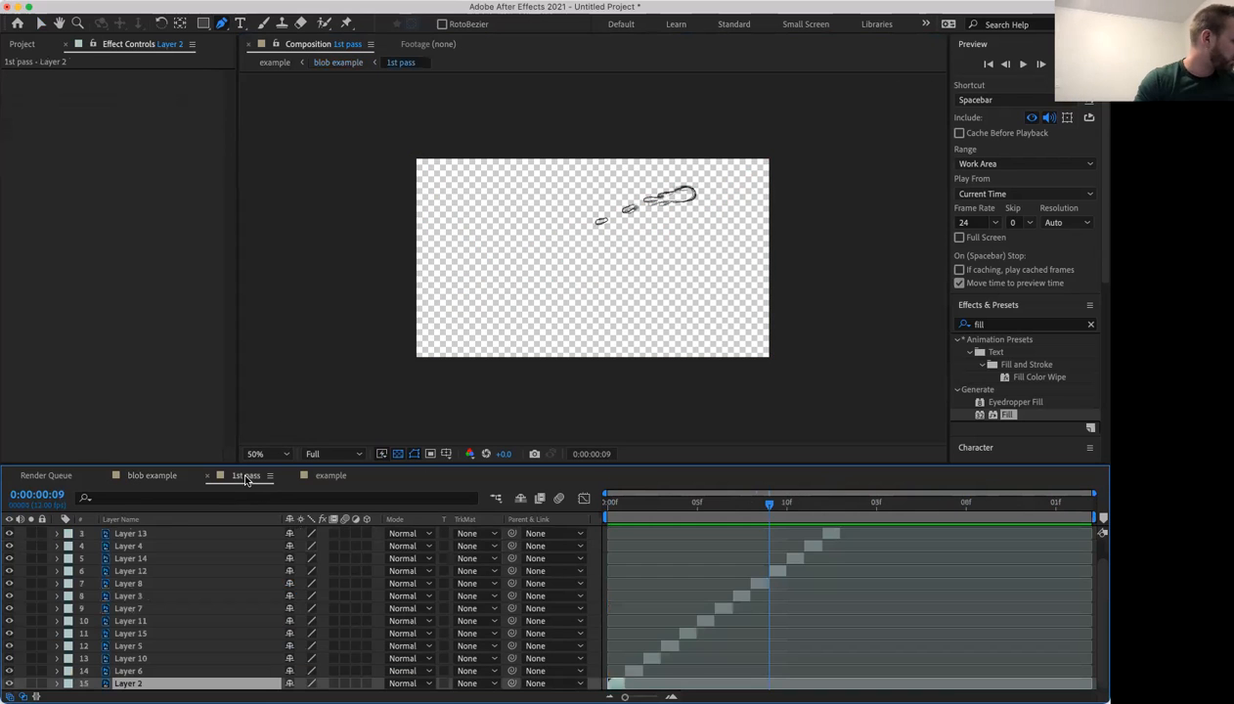
click(327, 475)
key(space)
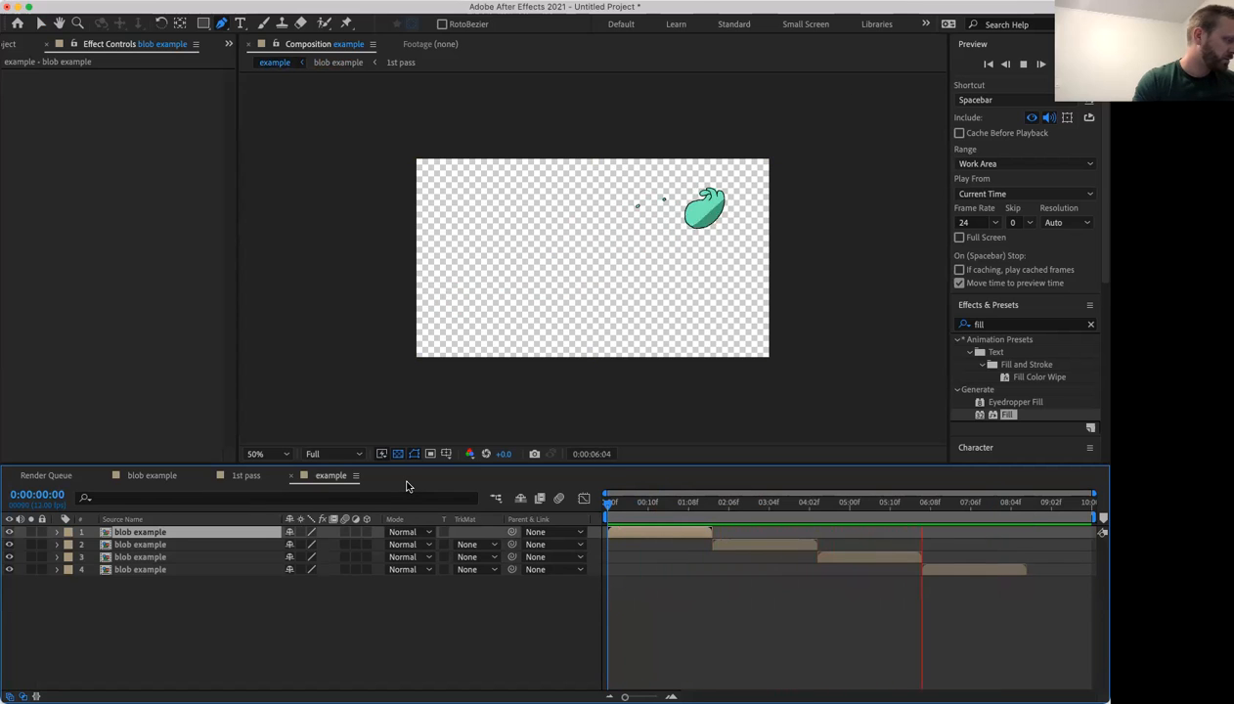
key(space)
click(636, 516)
drag(636, 517, 697, 498)
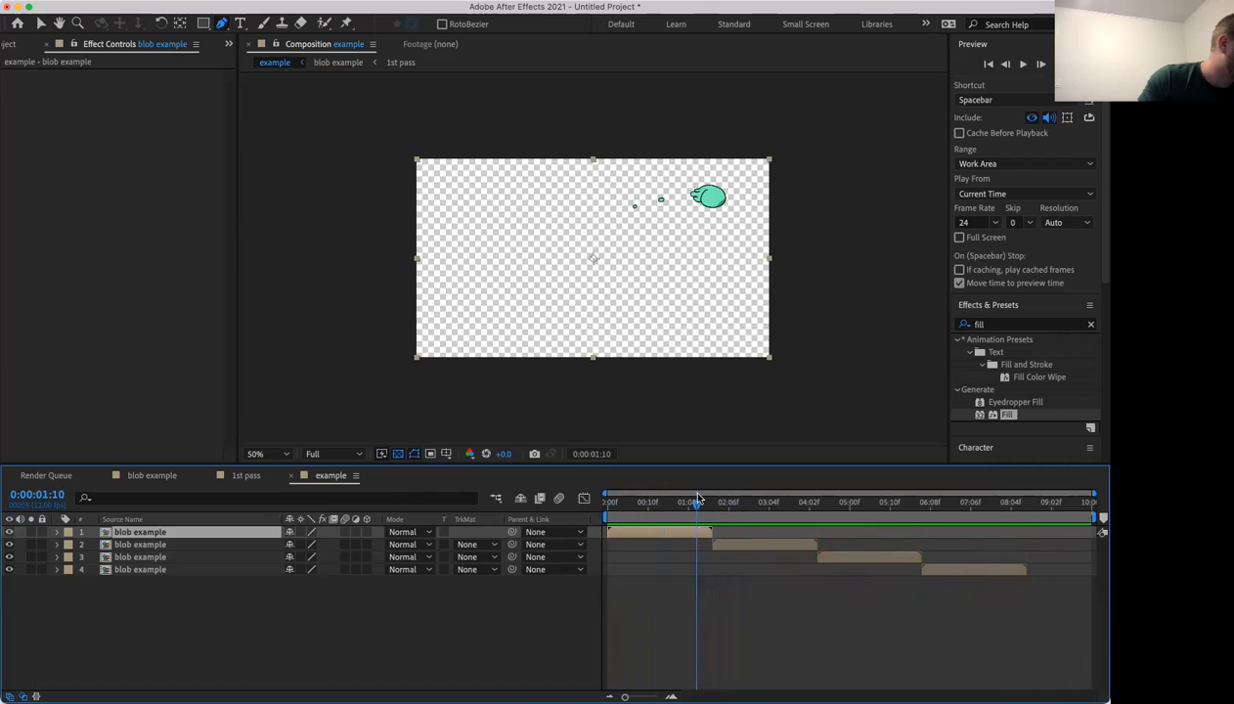
In the blob example composition at frame 0:00:00:11, reshape the mask path to shade the bottom of the small round blob.
click(147, 476)
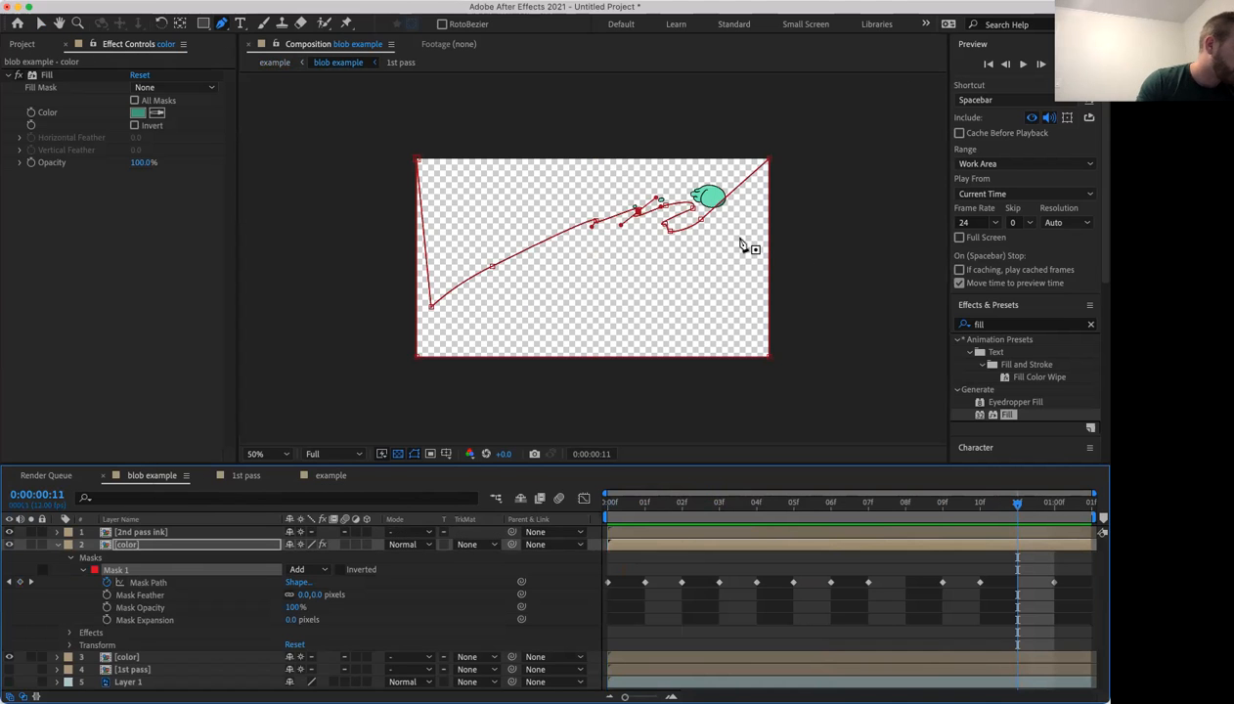
mouse_move(701, 225)
mouse_down()
mouse_move(703, 206)
mouse_move(730, 206)
mouse_move(681, 198)
mouse_move(702, 201)
mouse_up()
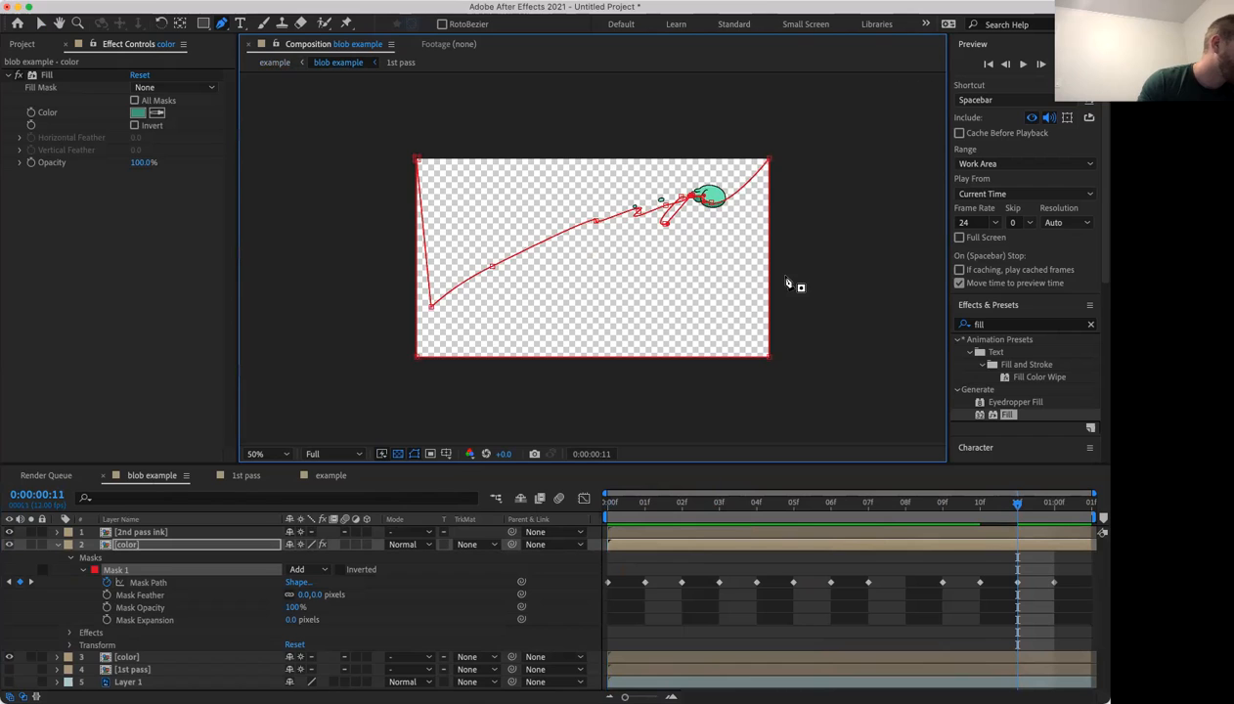
click(899, 593)
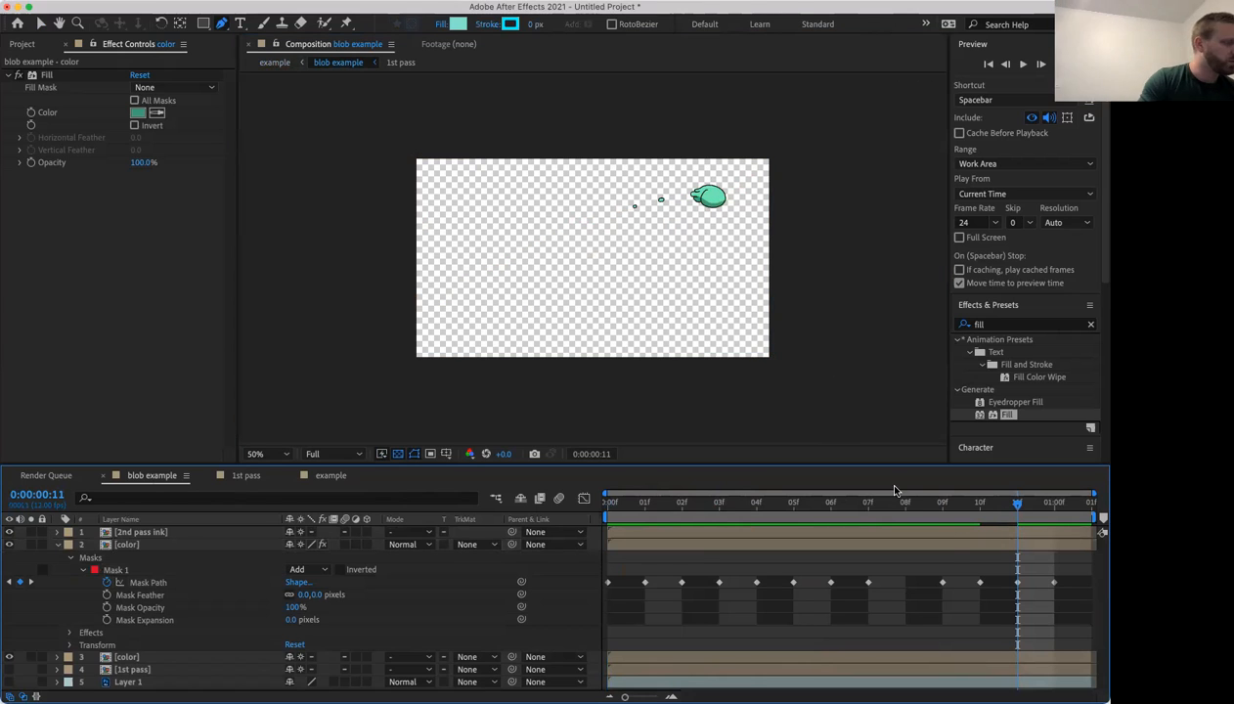
Go back to the first frame, collapse the masked color layer's properties and hide the 2nd pass ink layer.
drag(1004, 502, 681, 503)
drag(618, 539, 573, 536)
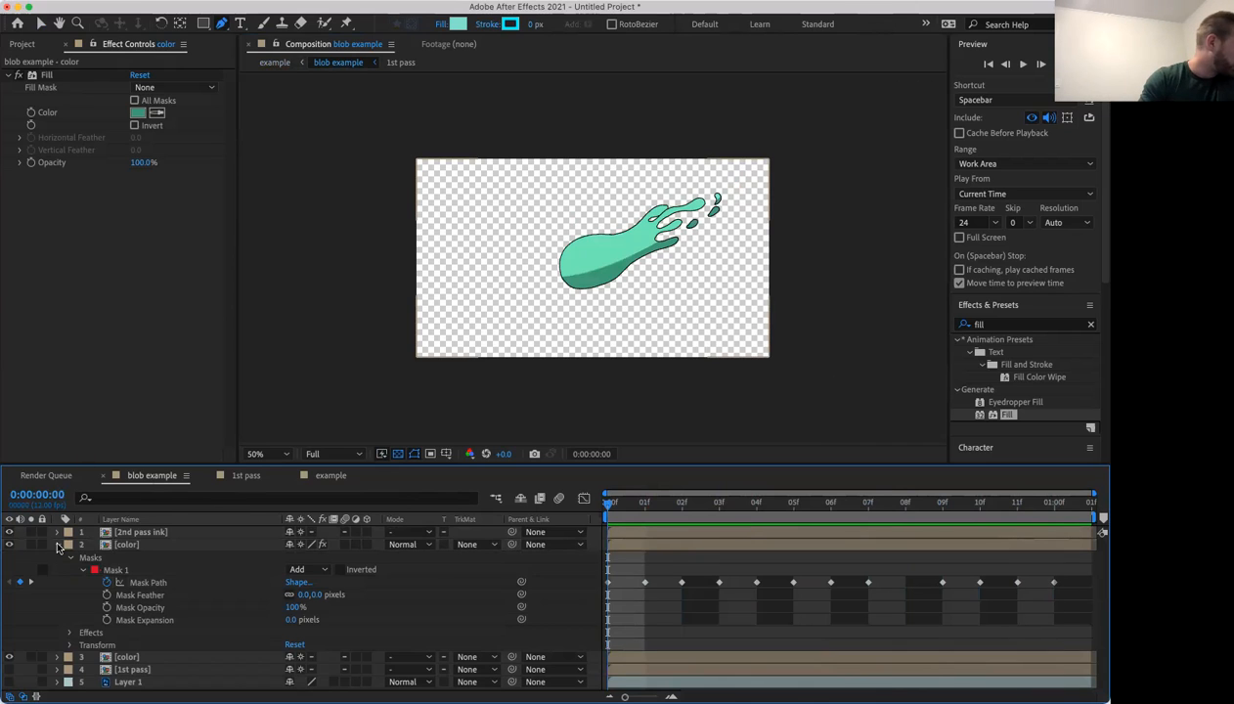
click(57, 545)
click(640, 533)
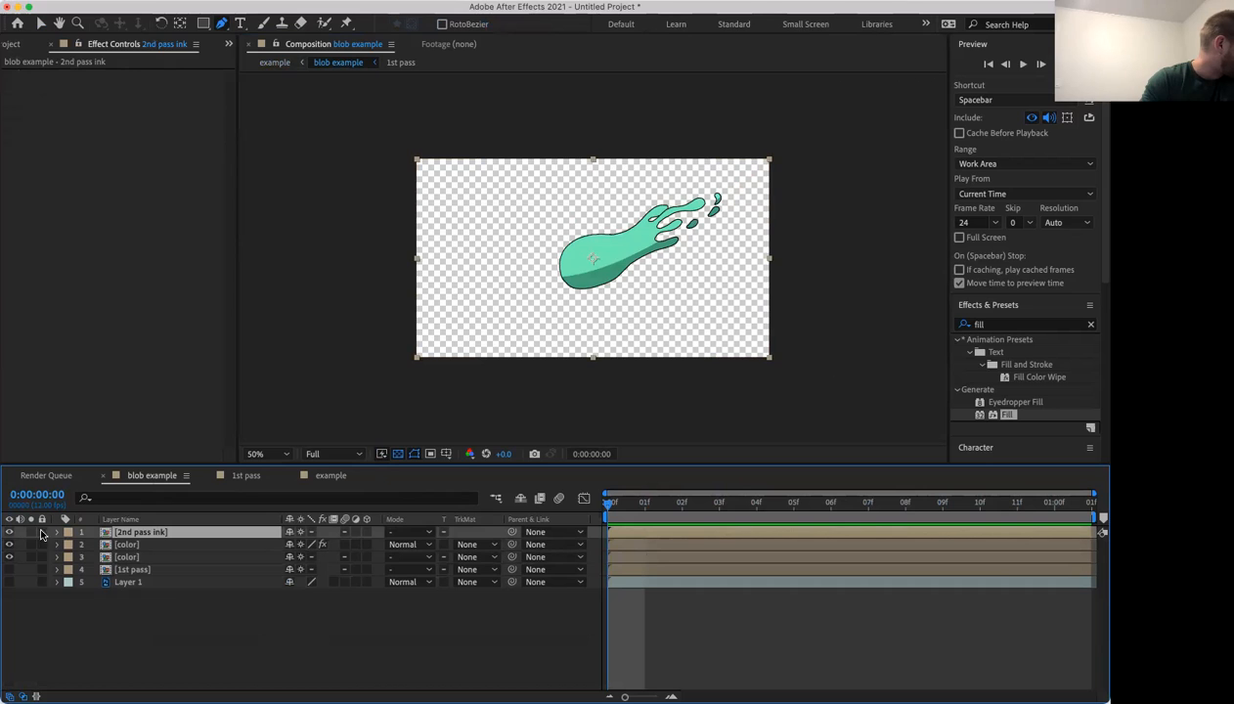
click(9, 532)
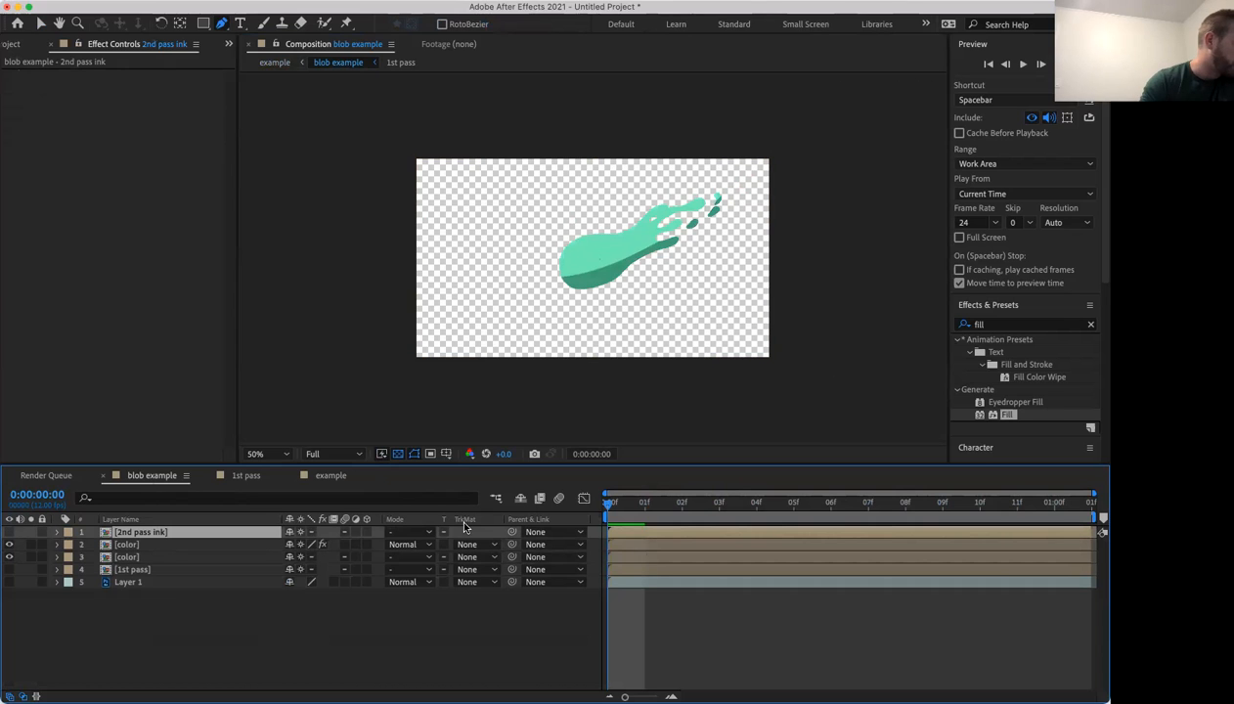
Preview the animation without ink lines in the blob example composition and from the start of the example composition.
key(space)
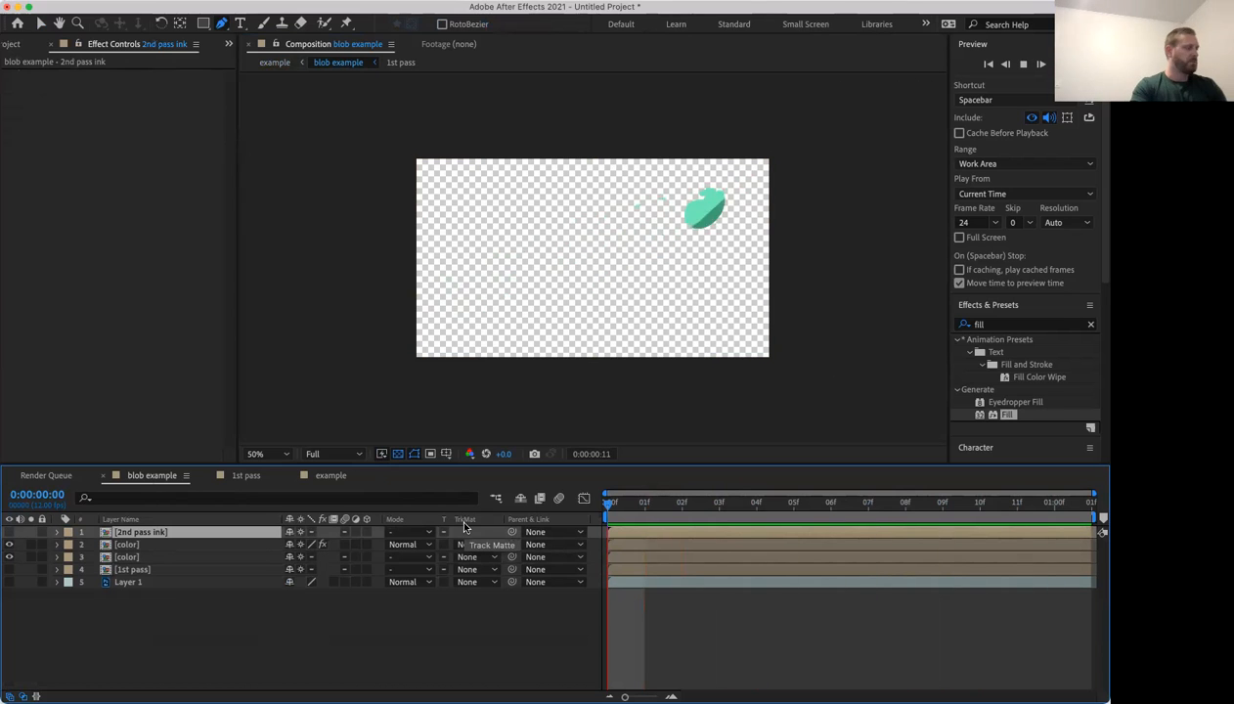
key(space)
click(329, 475)
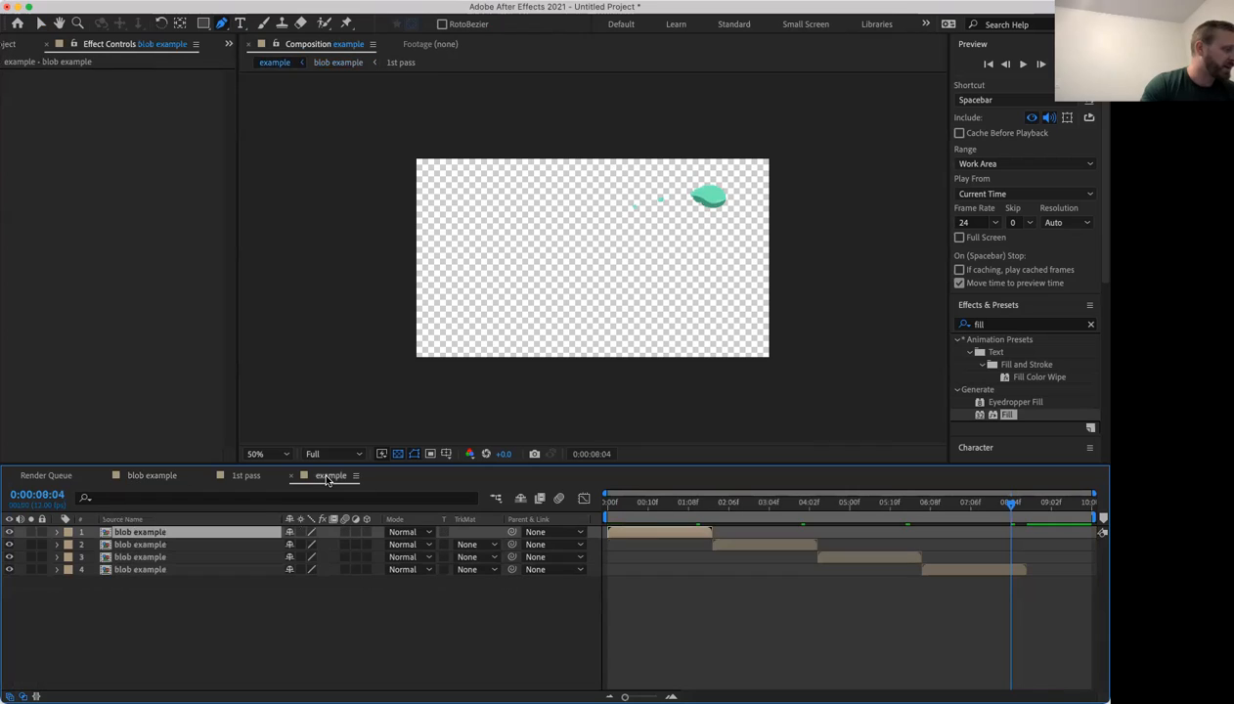
key(space)
key(space)
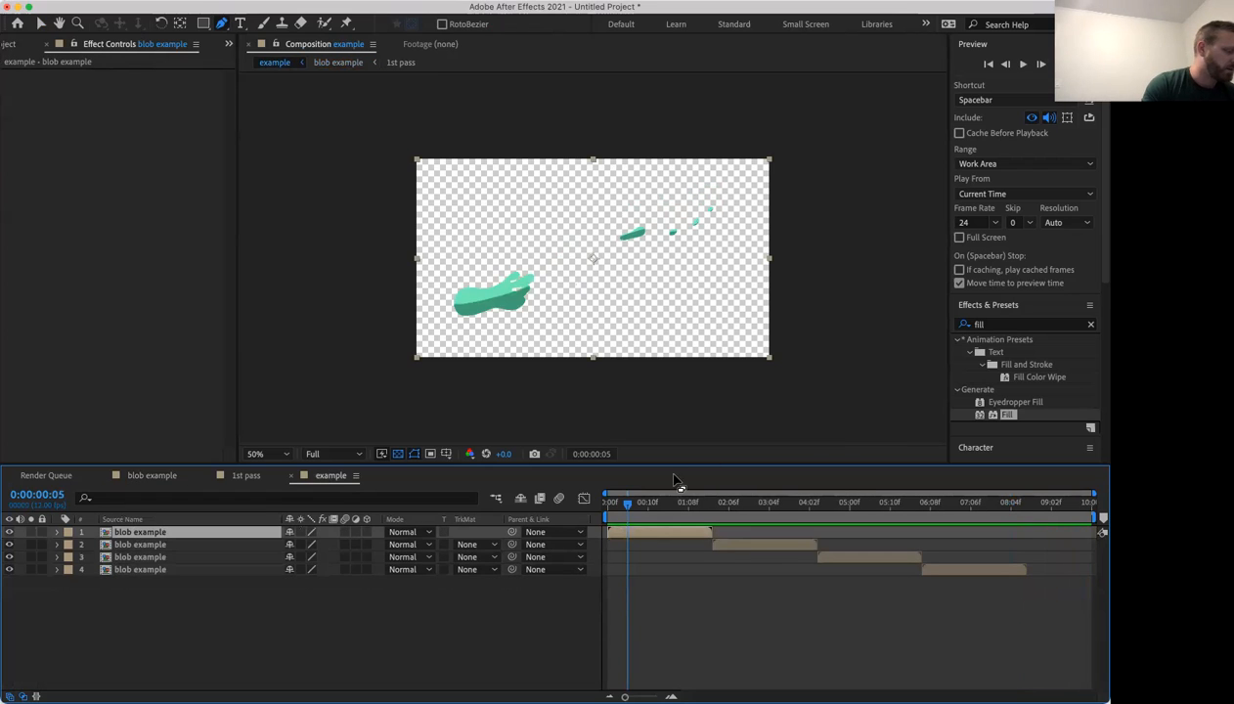
key(space)
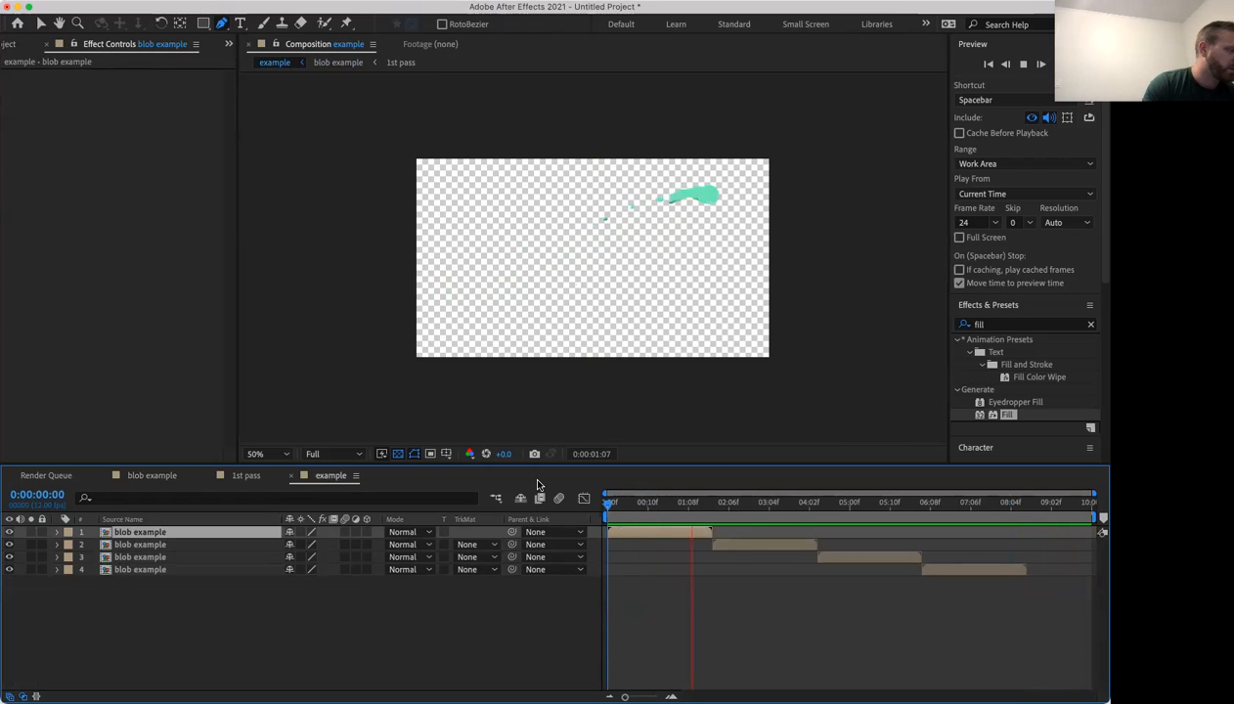
key(space)
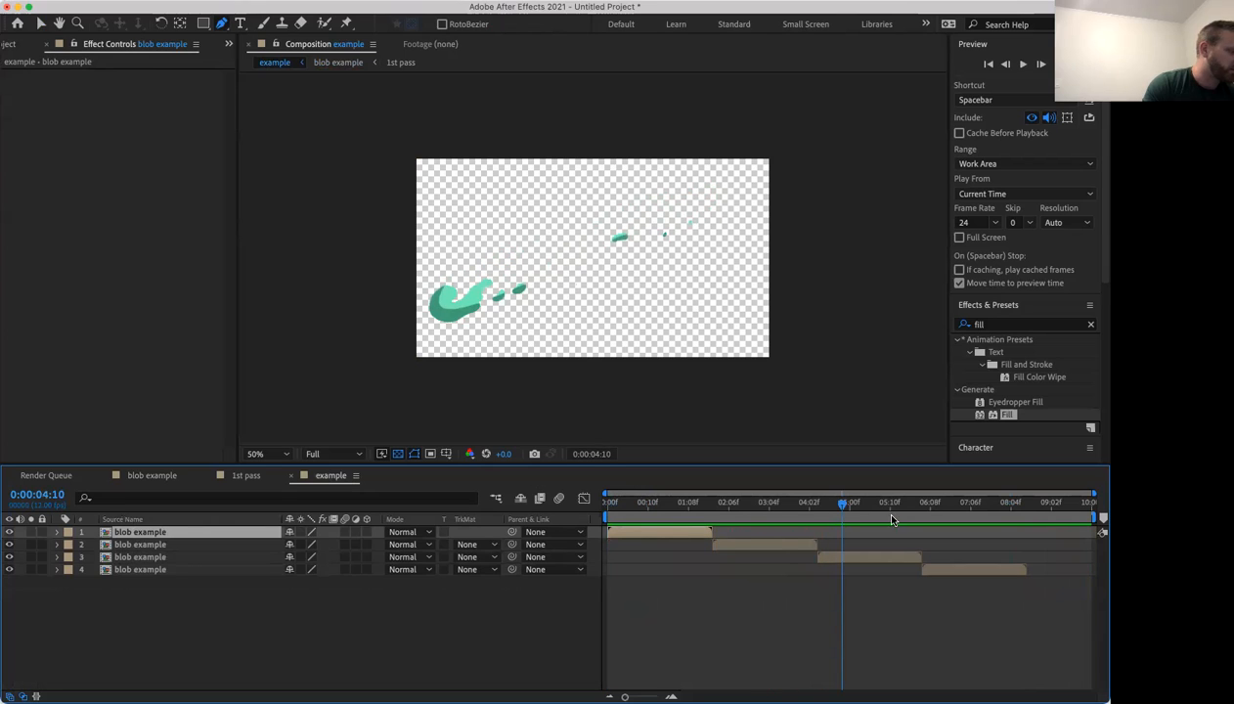
Scrub the example composition to 0:00:03:03 and check its frame rate in the composition settings without changing anything.
drag(808, 508, 765, 513)
key(super+k)
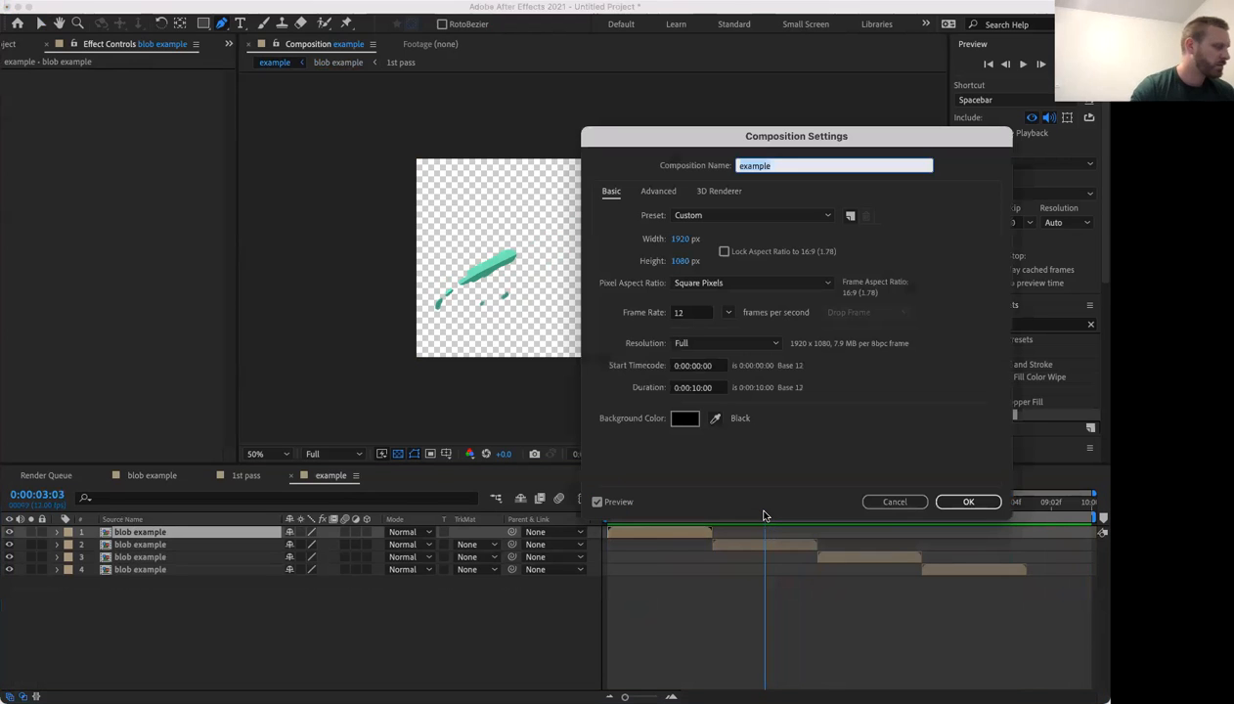
click(897, 503)
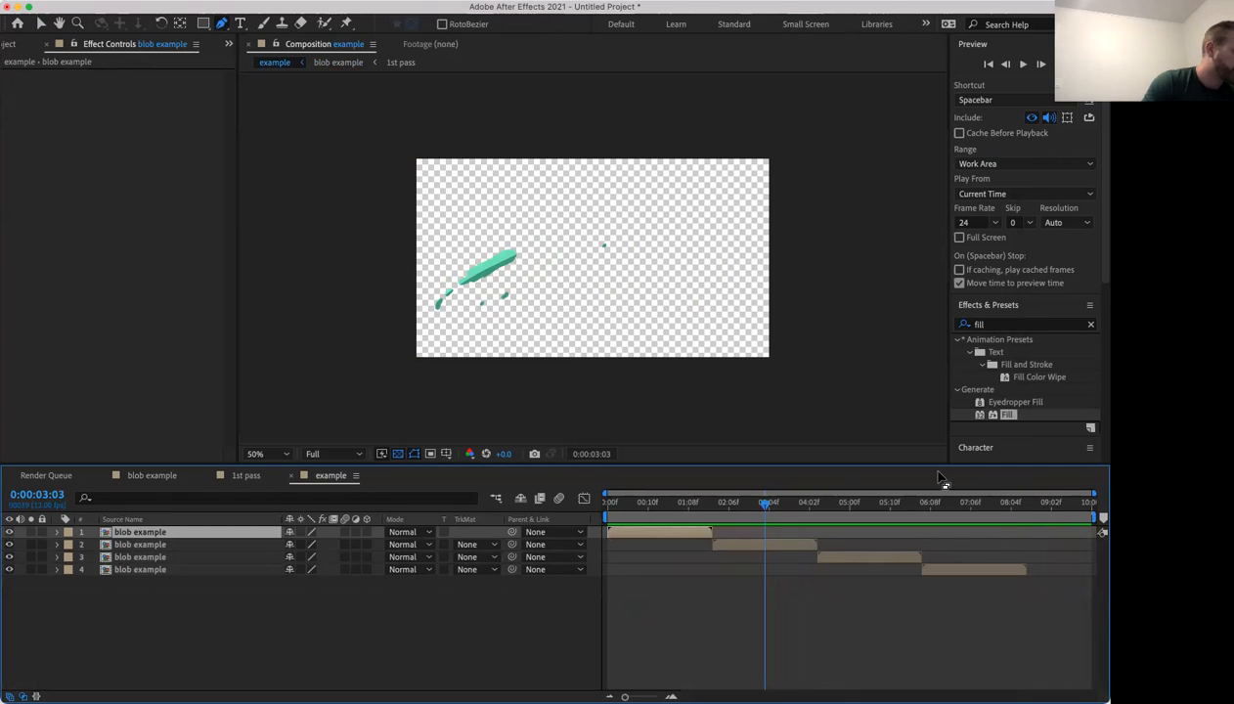
Scrub the example composition back to 0:00:02:11 and check its composition settings without changing anything.
mouse_move(761, 509)
mouse_down()
mouse_move(685, 501)
mouse_move(745, 488)
mouse_move(691, 484)
mouse_move(715, 496)
mouse_move(751, 487)
mouse_up()
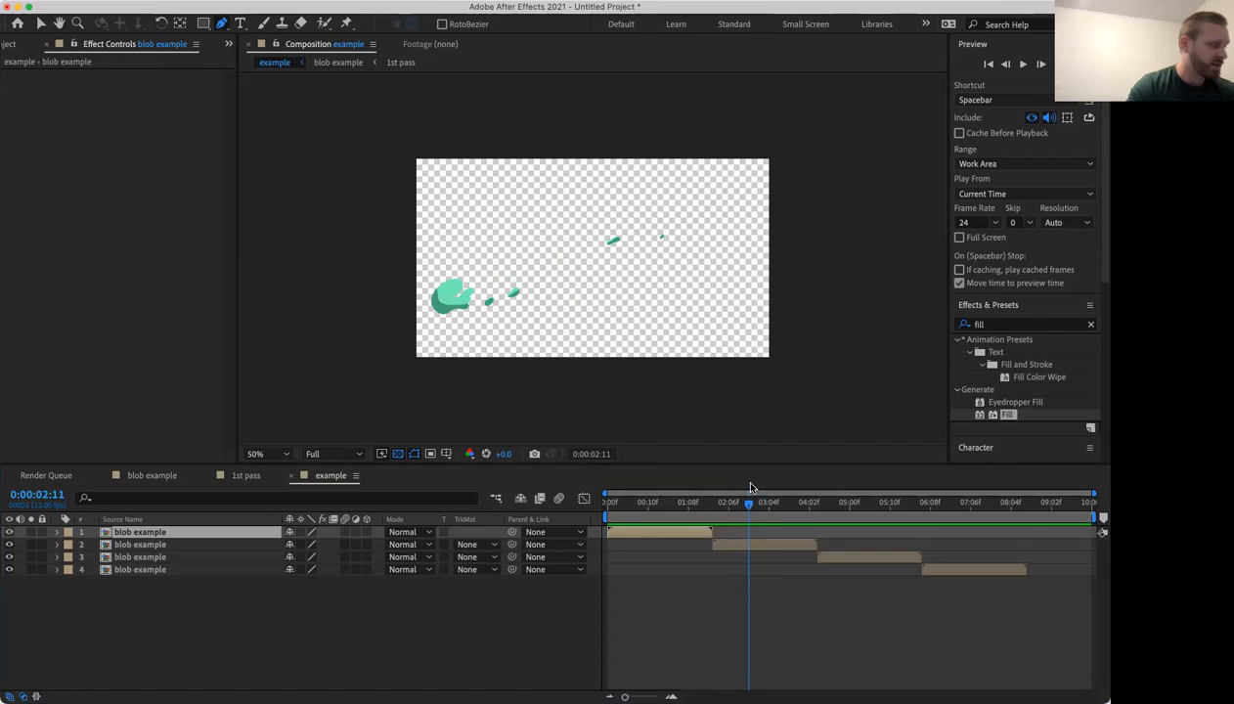
key(super+k)
click(898, 501)
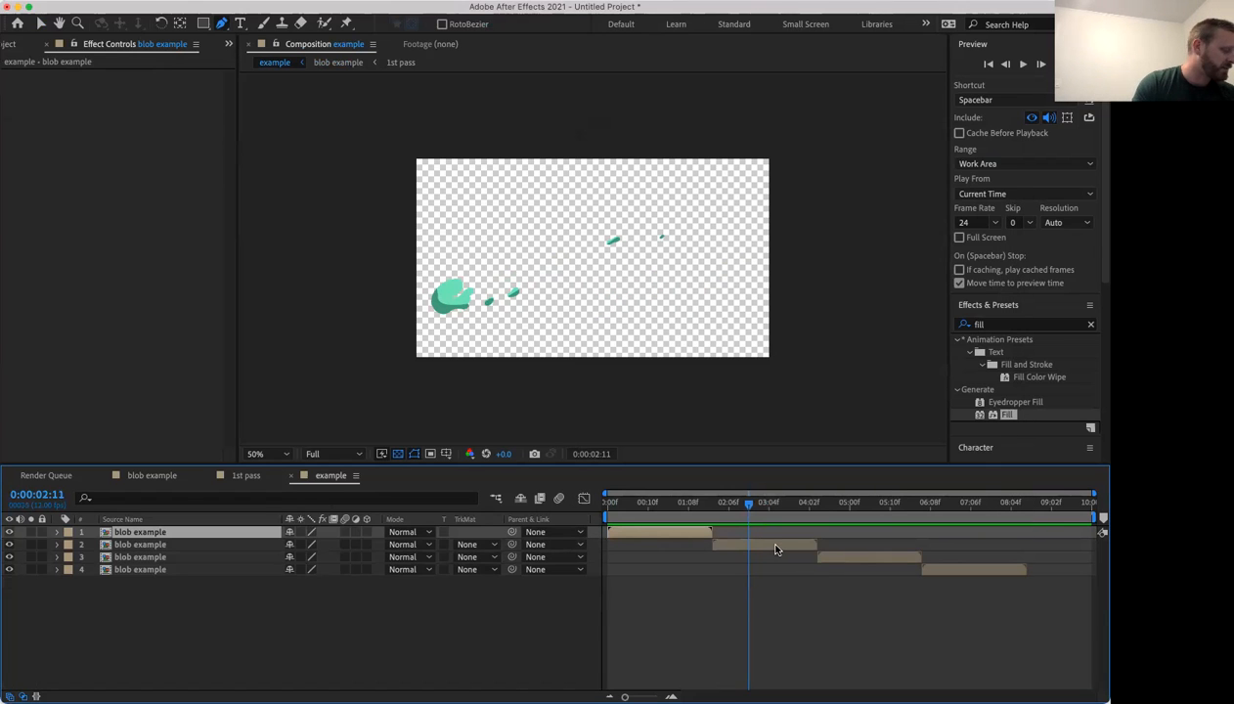
Open the nested blob example composition, return to its first frame and check its composition settings without changing anything.
double_click(775, 549)
click(791, 500)
drag(792, 500, 600, 474)
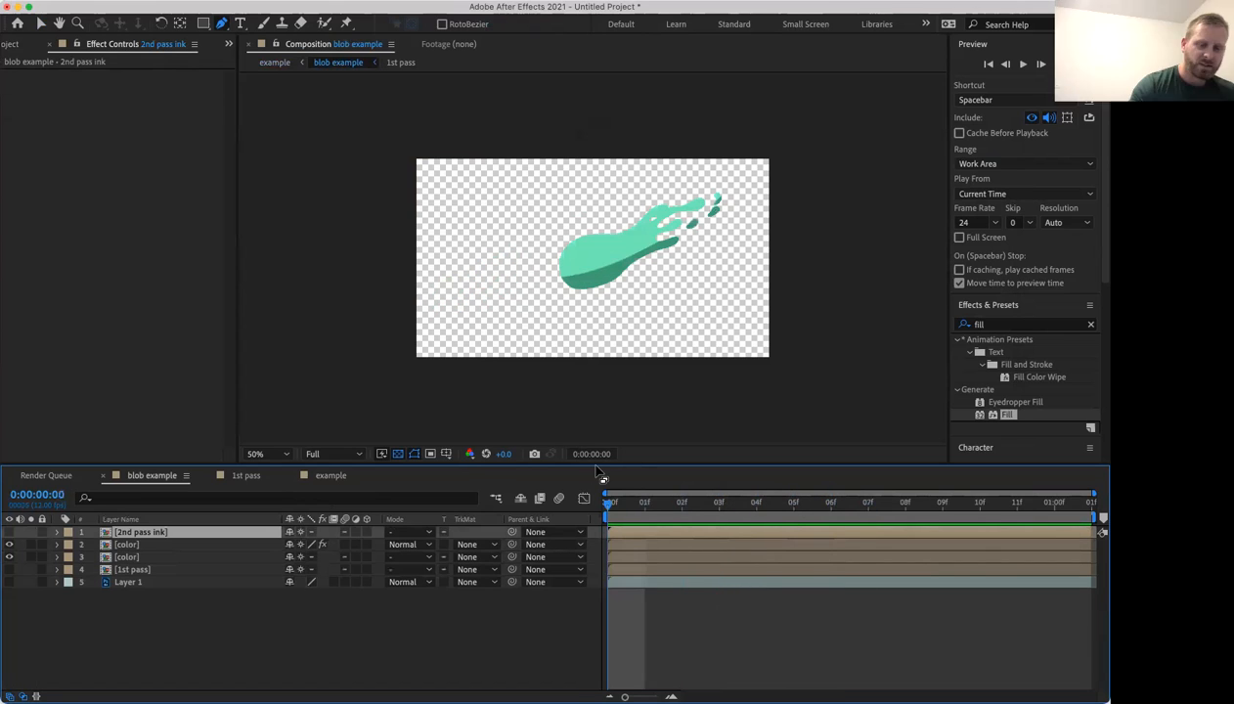
key(super+k)
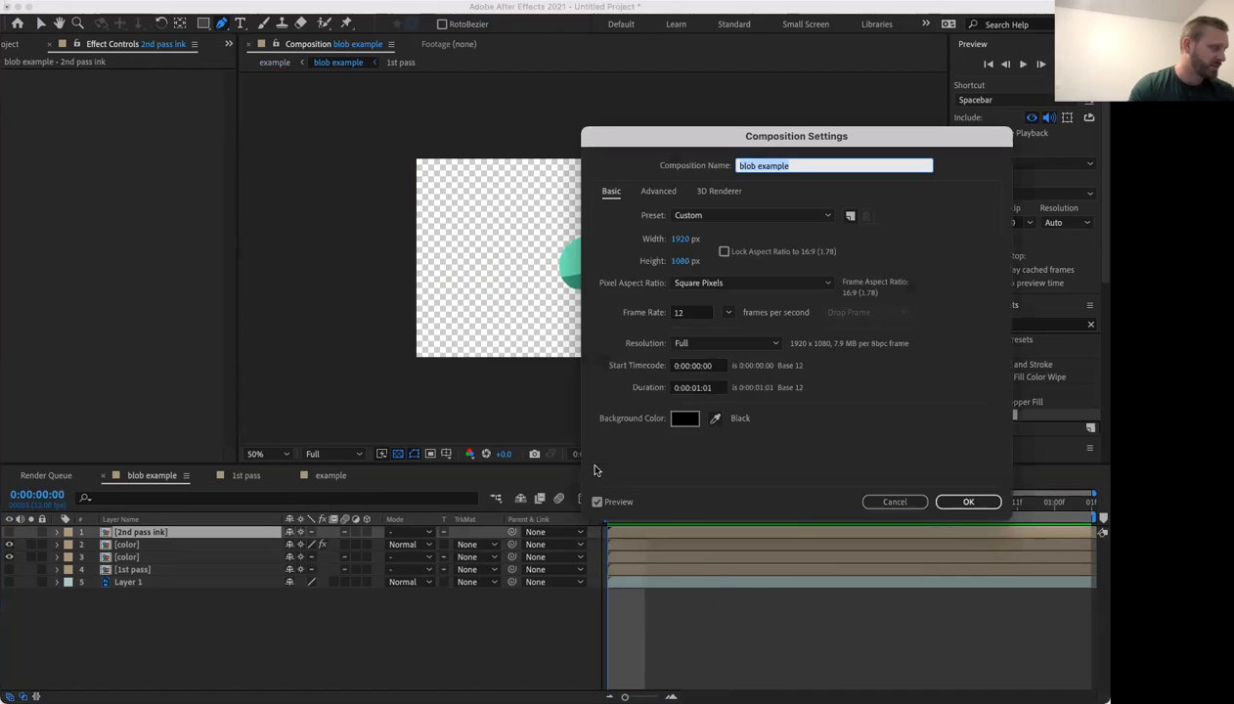
click(893, 502)
Preview the blob example composition from its first frame.
drag(614, 500, 550, 483)
key(space)
key(space)
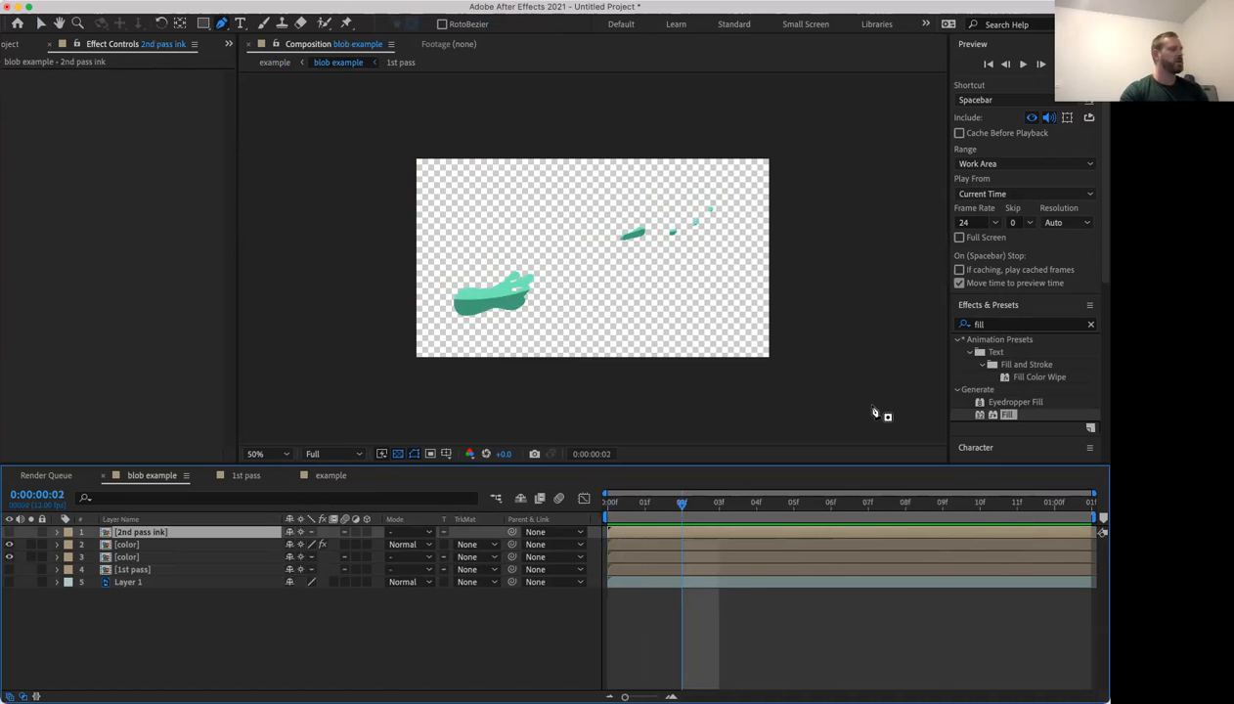
Preview the example composition from the start, and play it again from an earlier point in the loop.
click(328, 475)
drag(841, 501, 929, 502)
key(Home)
key(space)
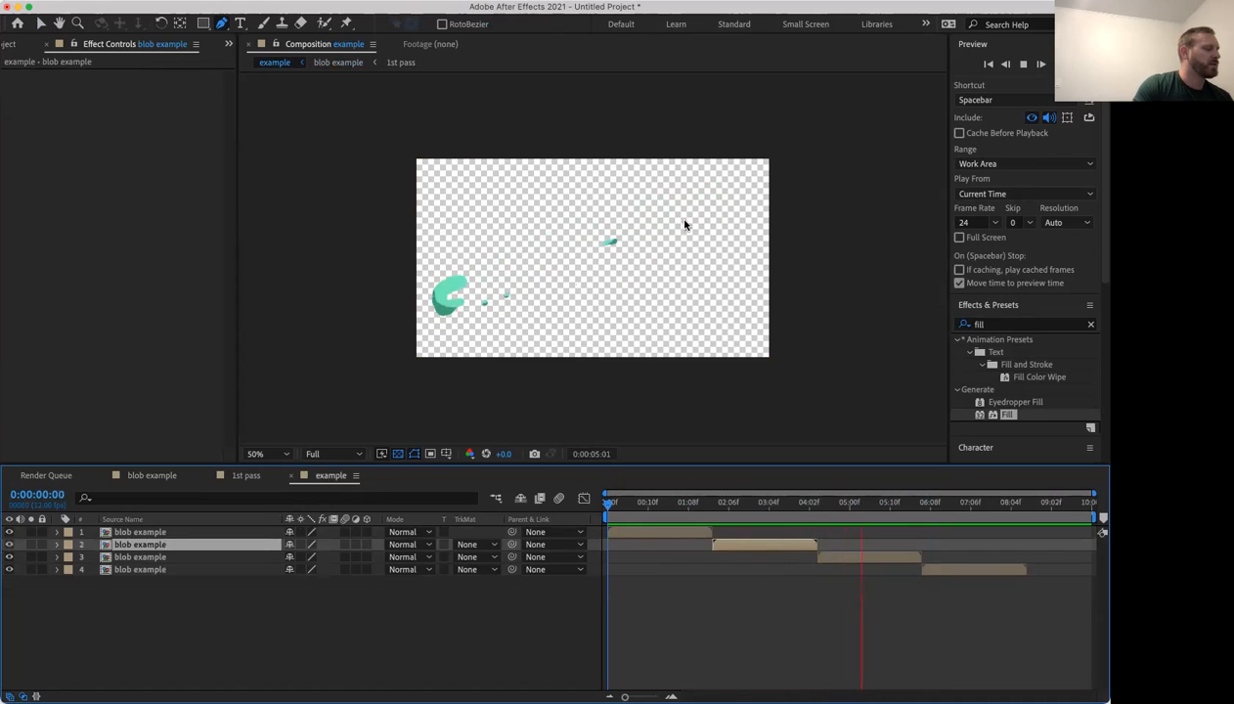
key(space)
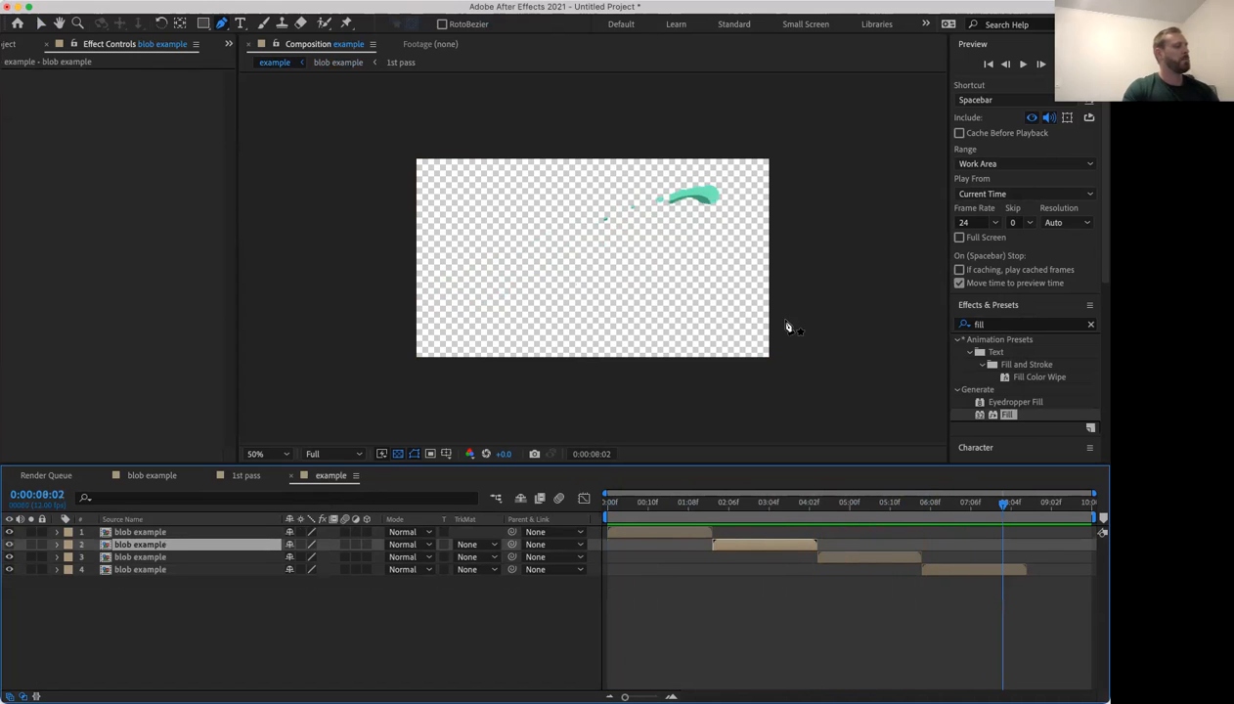
drag(972, 501, 714, 540)
key(space)
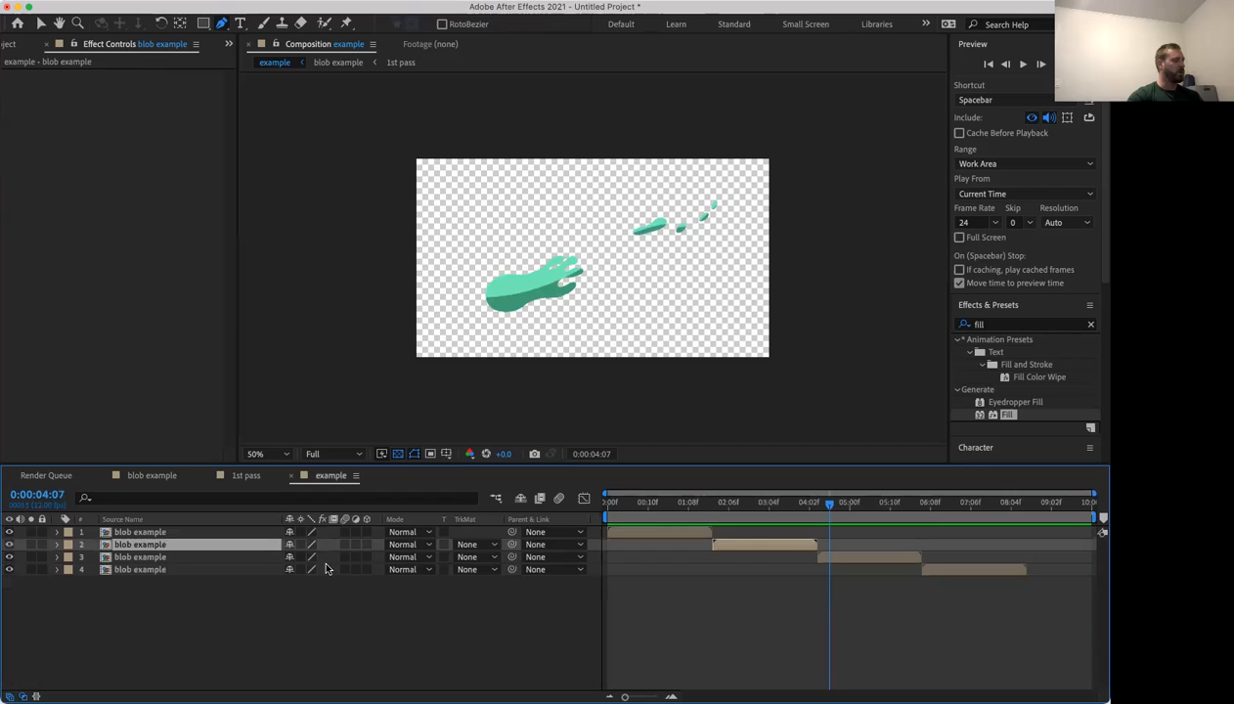
In the blob example composition, apply the Fill effect to the 2nd pass ink layer and make that layer visible.
click(152, 475)
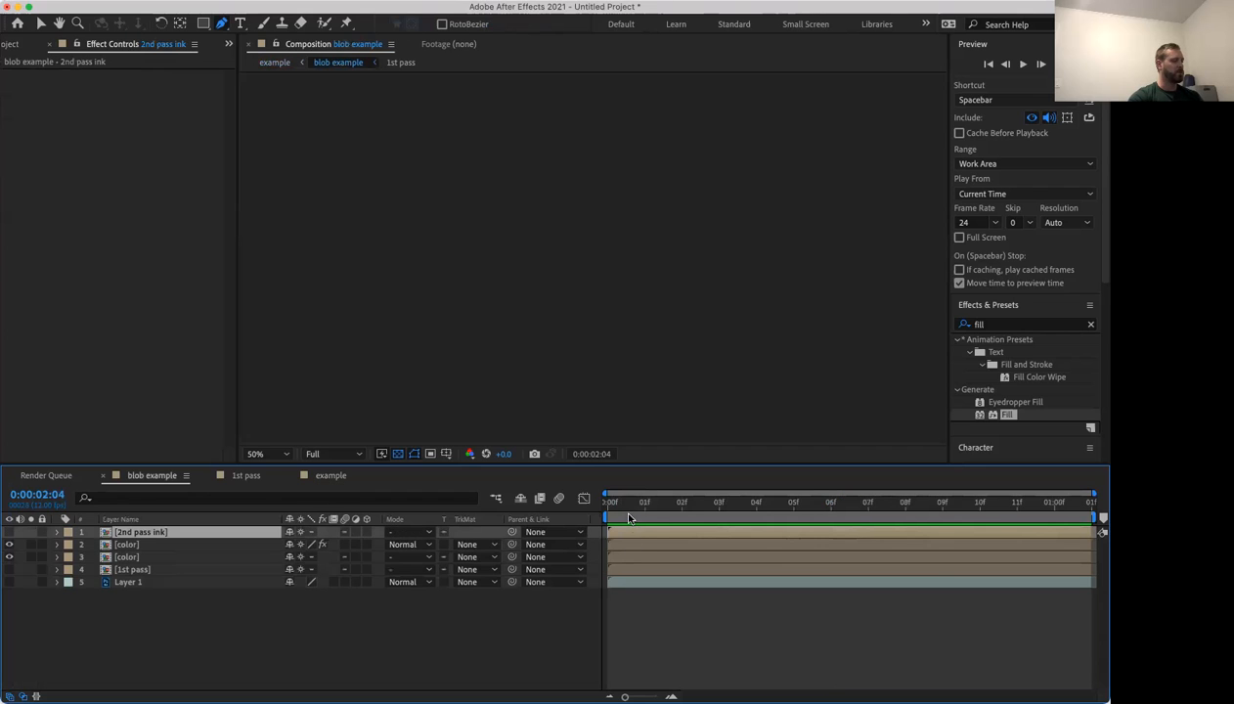
click(628, 516)
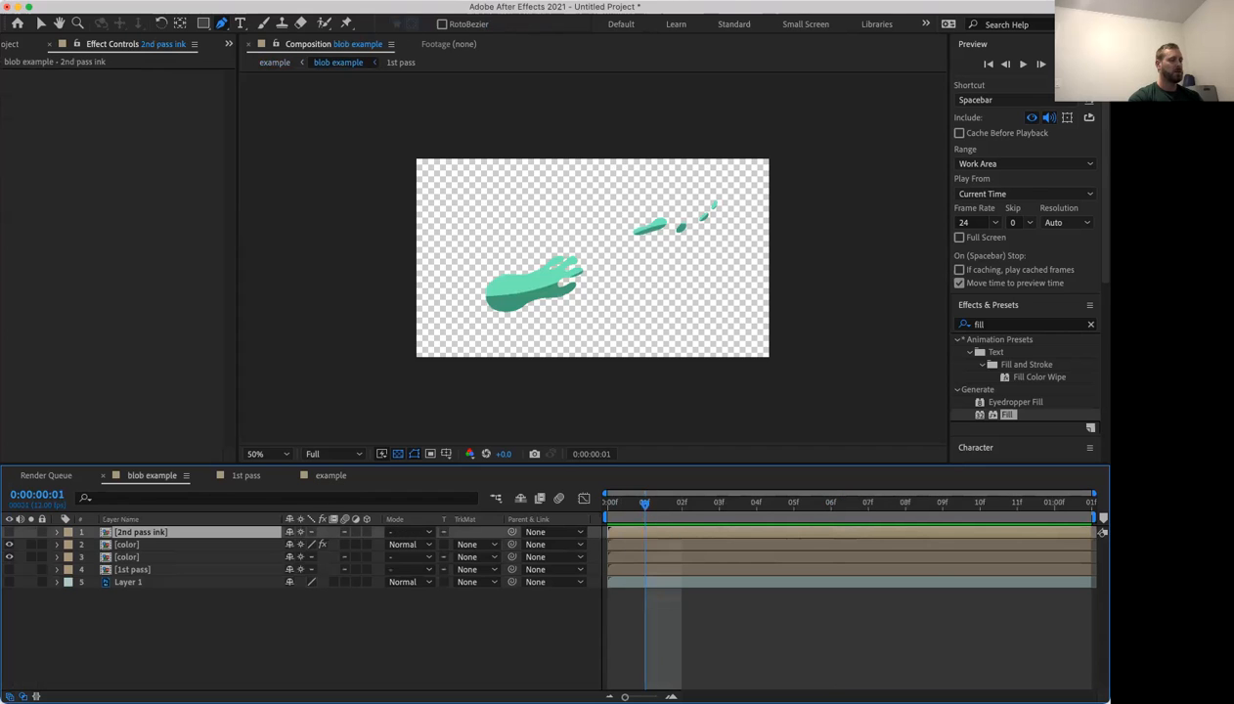
click(1007, 419)
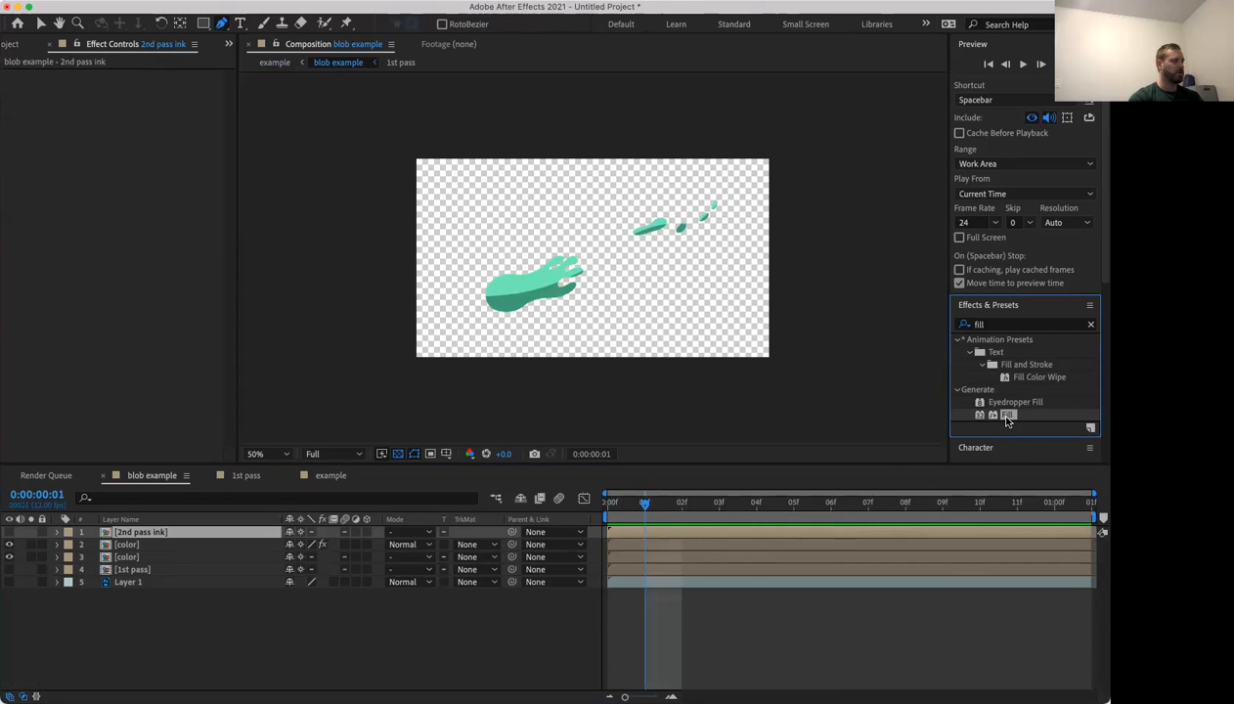
drag(822, 491, 817, 540)
click(8, 534)
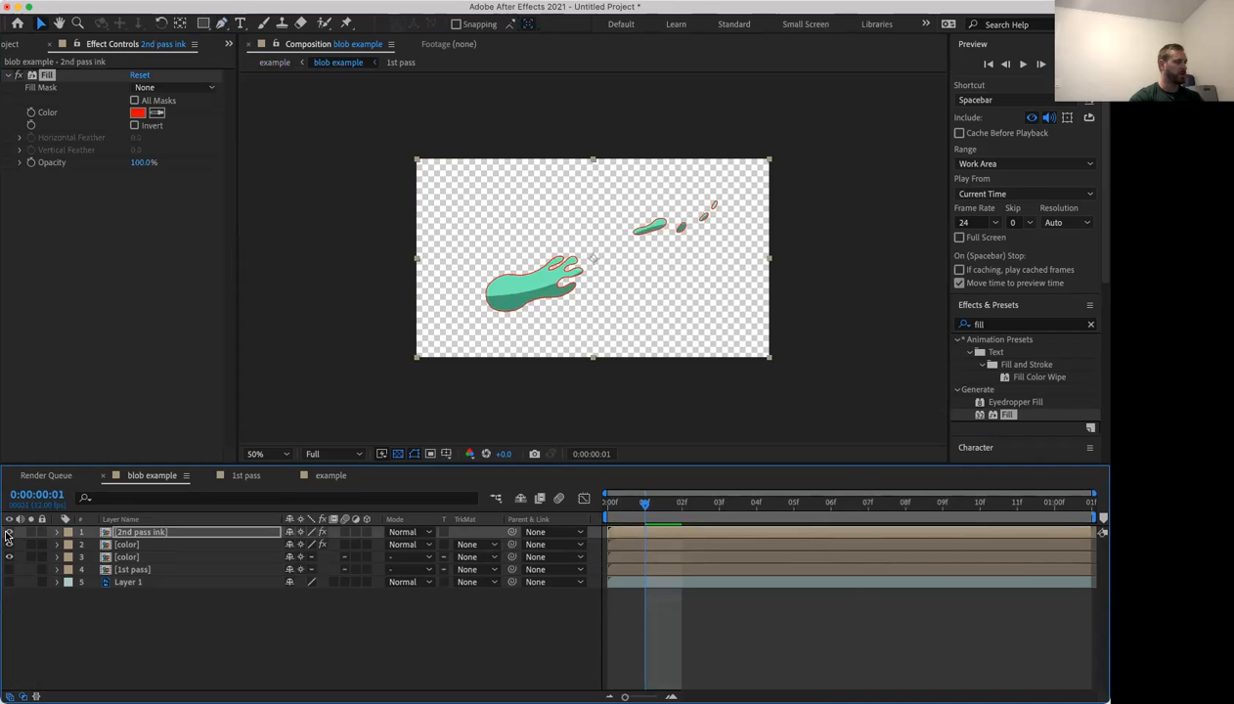
Set the 2nd pass ink layer's Fill color to dark blue, hex 175190.
click(138, 112)
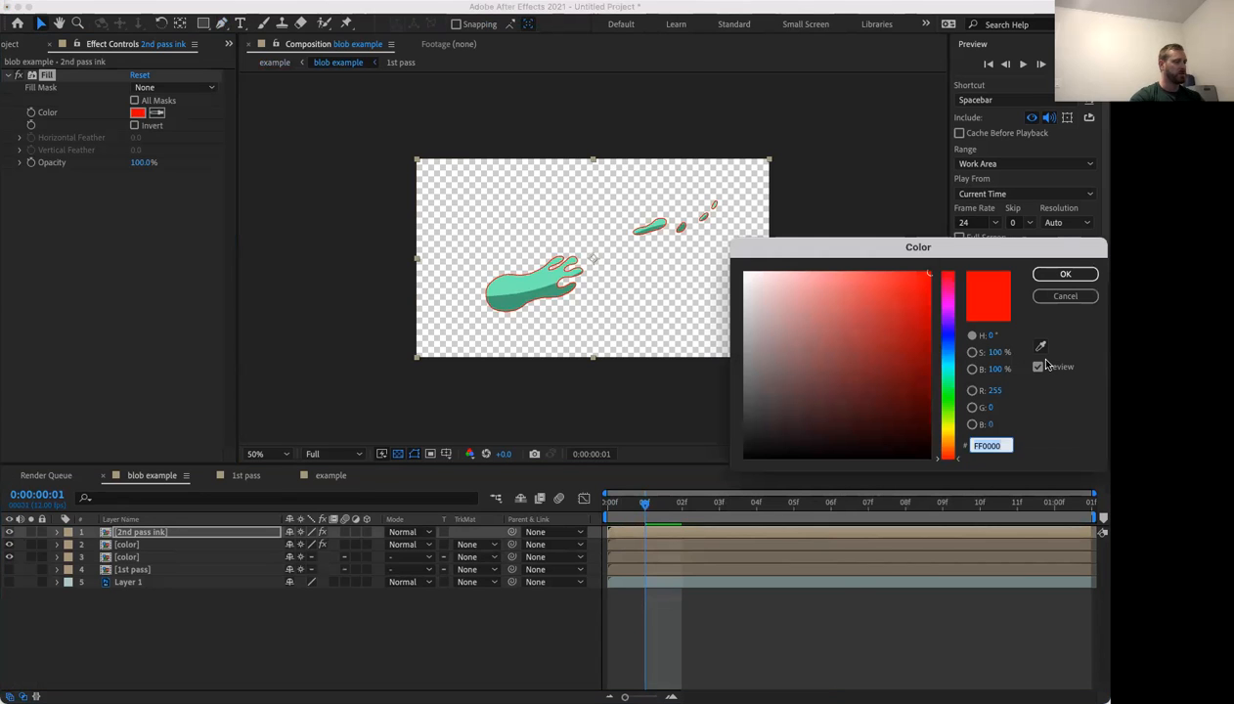
click(944, 353)
drag(903, 369, 900, 352)
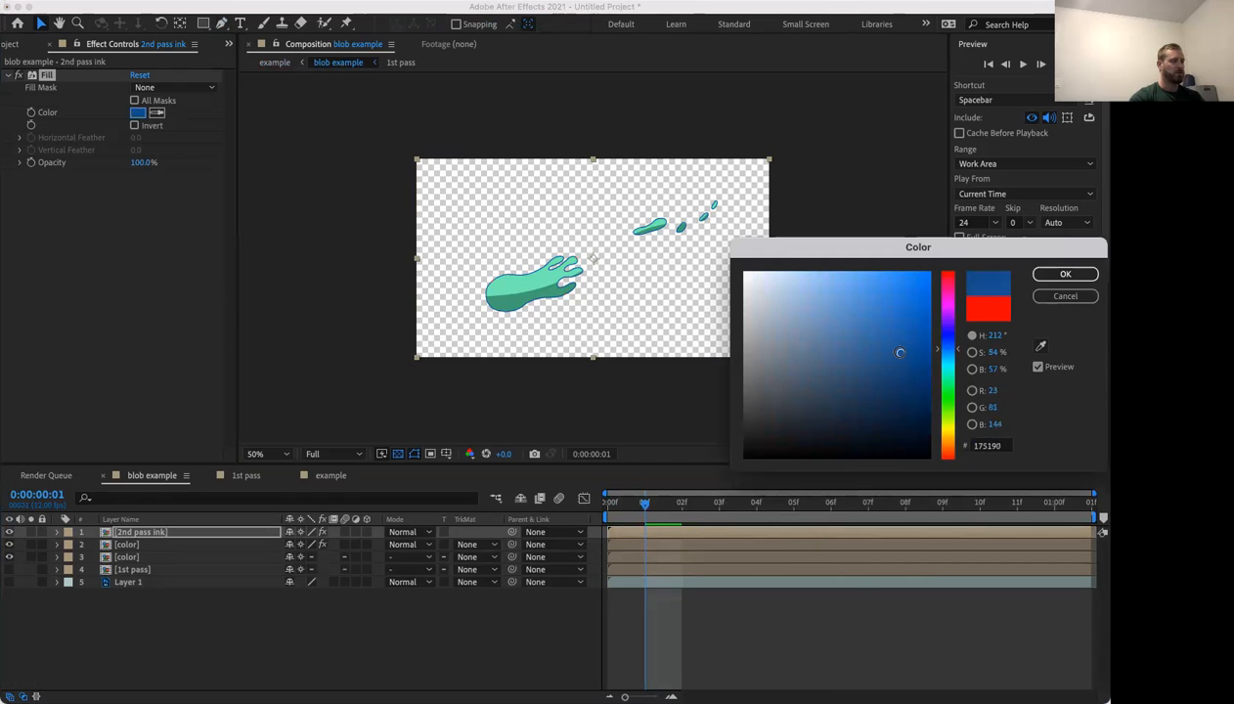
click(1051, 274)
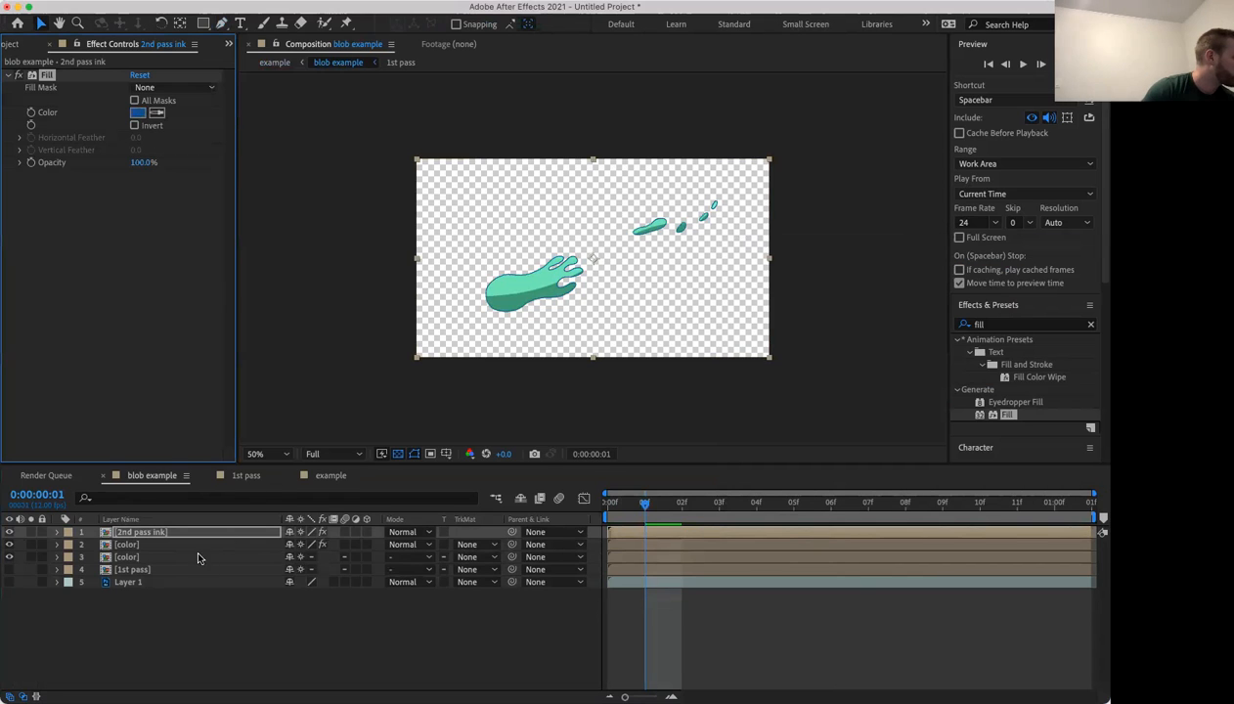
Preview the recolored ink lines in the blob example composition and in the example composition.
click(142, 545)
click(147, 533)
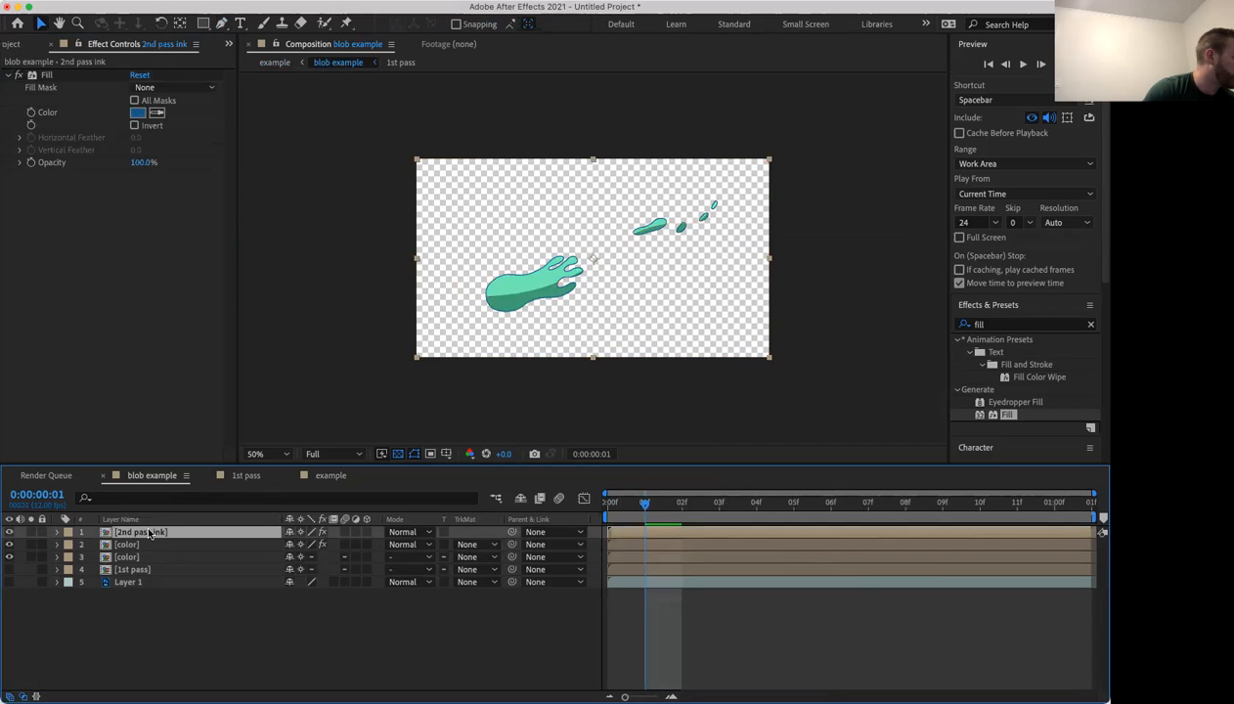
key(space)
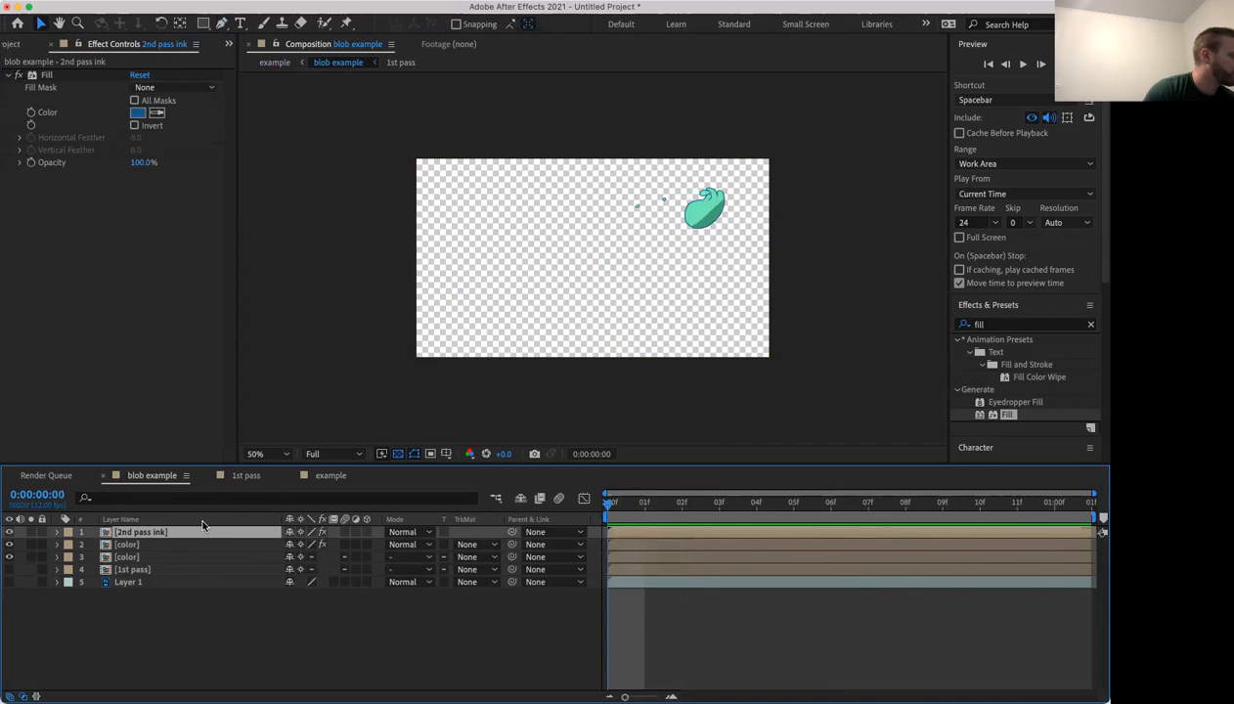
click(331, 476)
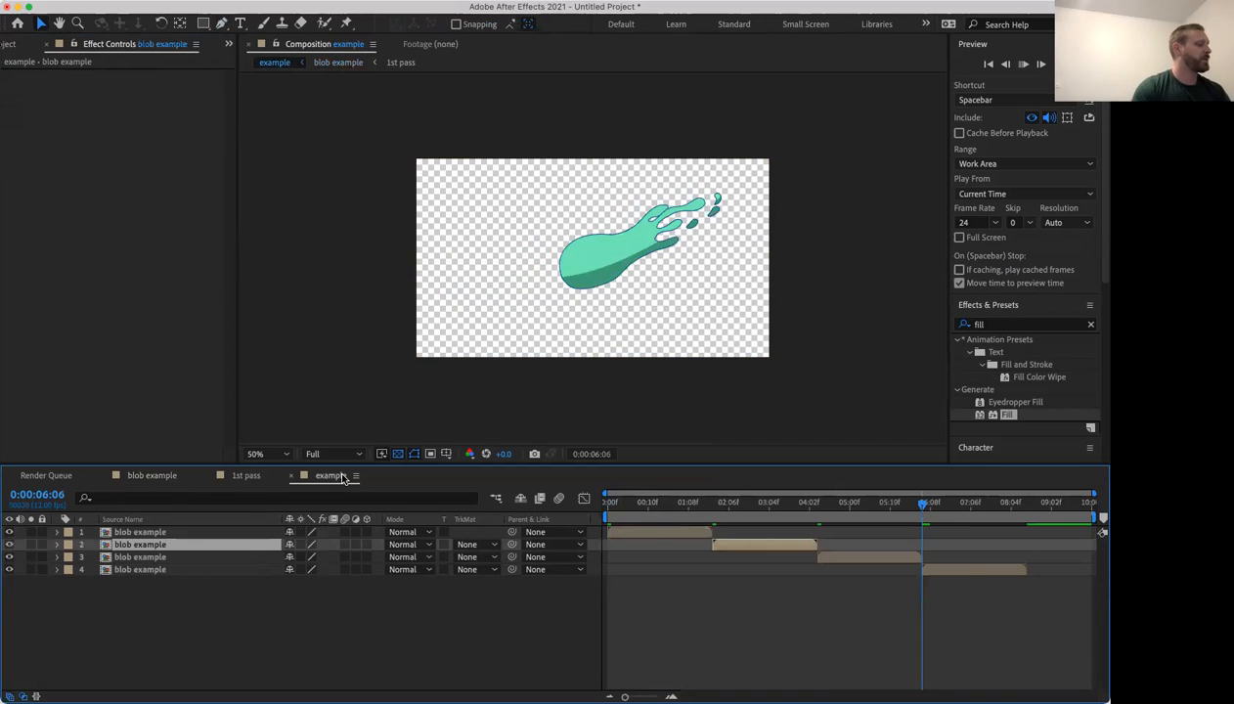
key(space)
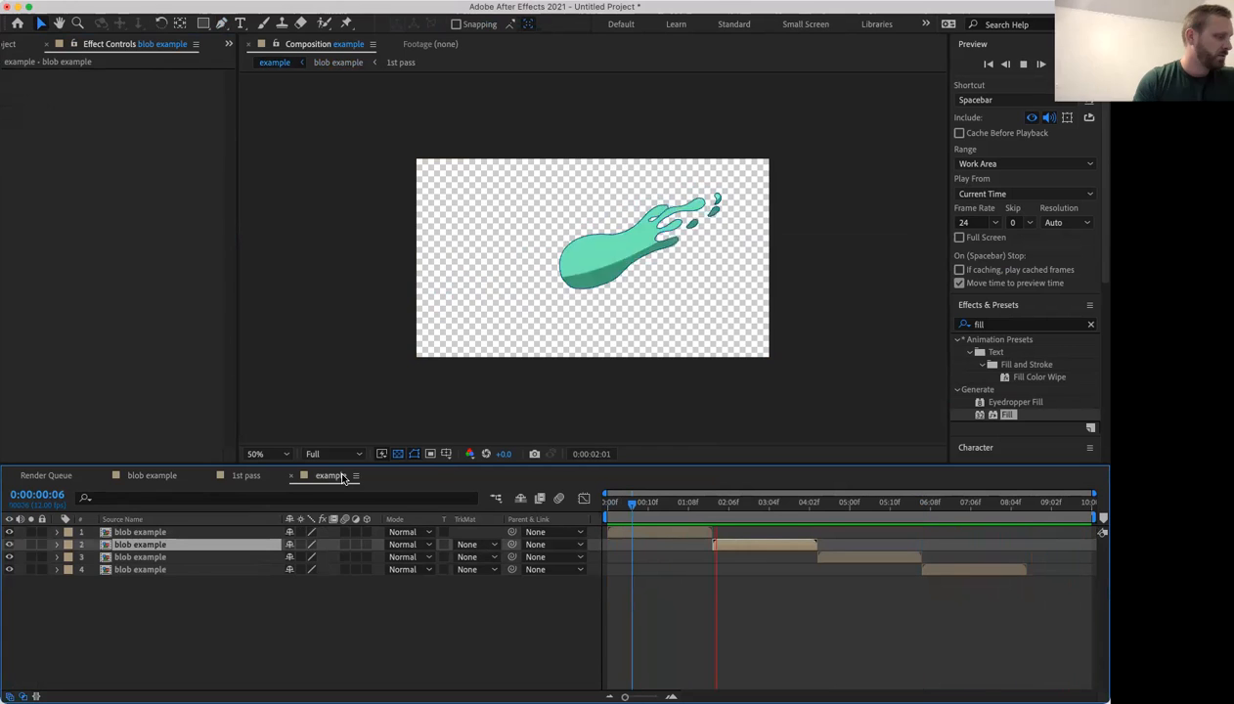
key(space)
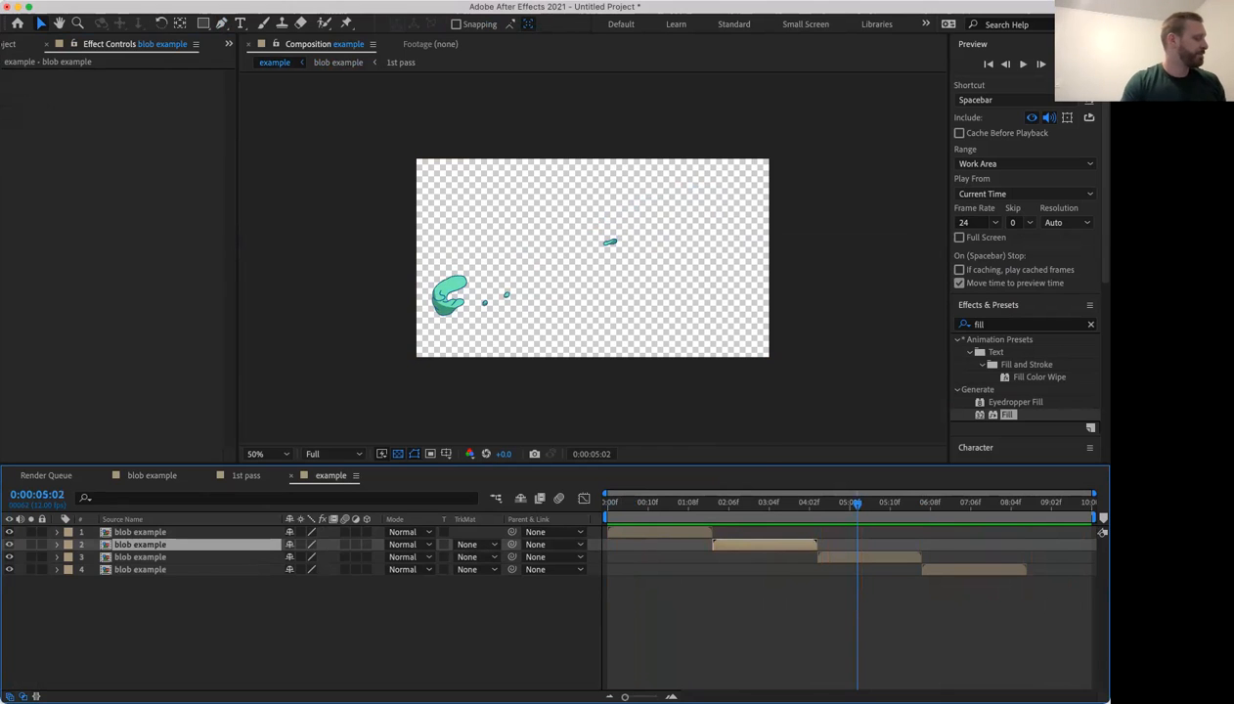
Return to the first frame and create a new composition named Comp 1 at 1920 x 1080, 12 fps and 10 seconds long.
drag(848, 514, 501, 513)
click(8, 44)
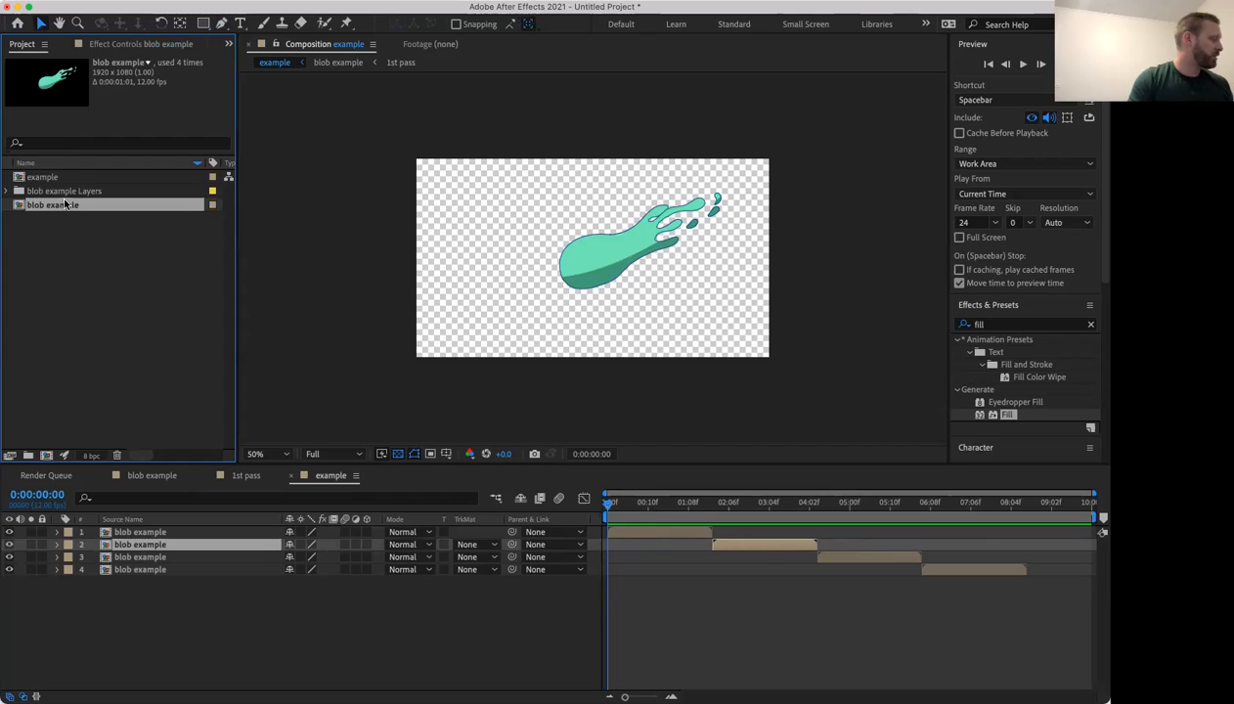
click(43, 246)
click(61, 205)
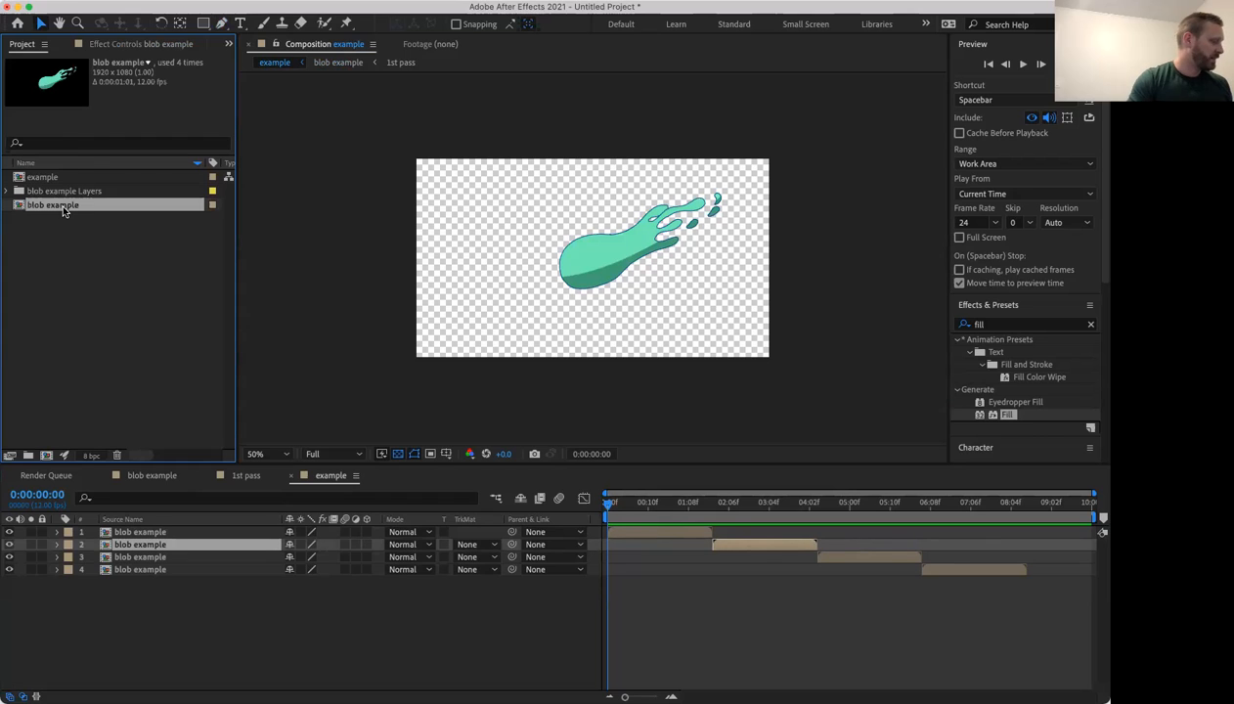
click(45, 456)
click(968, 502)
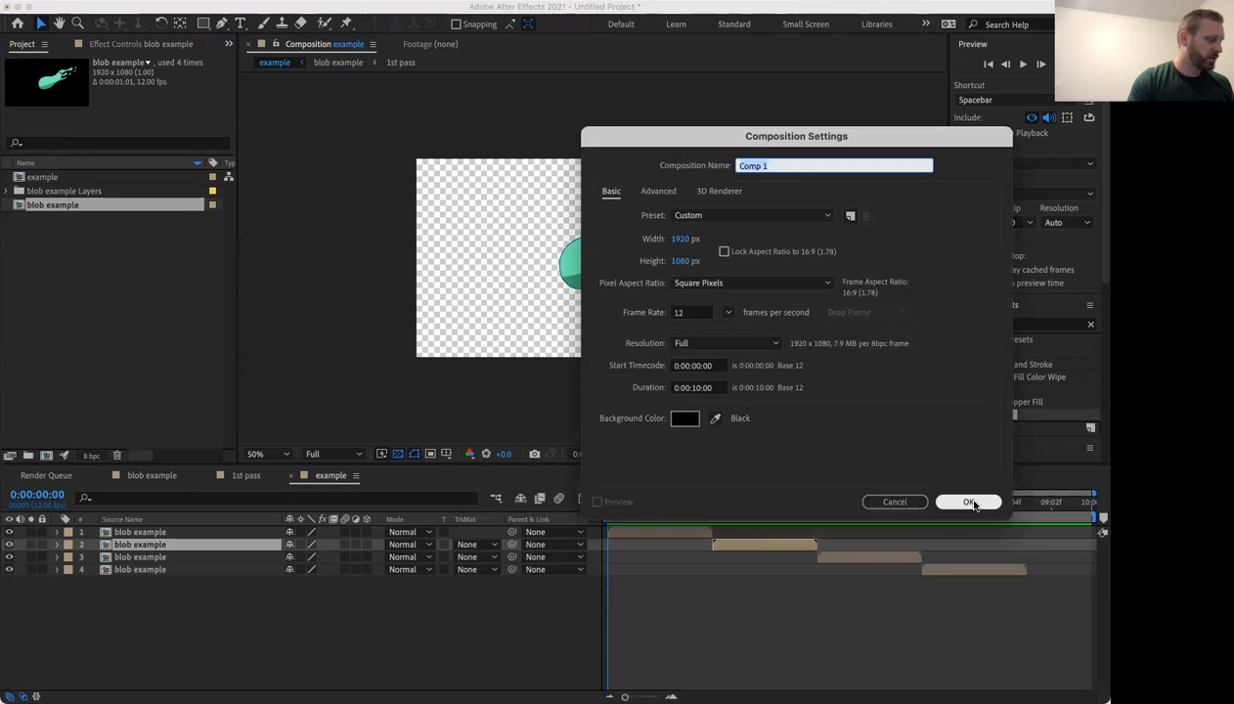
Add the example composition to Comp 1 as a layer and duplicate that layer.
click(40, 176)
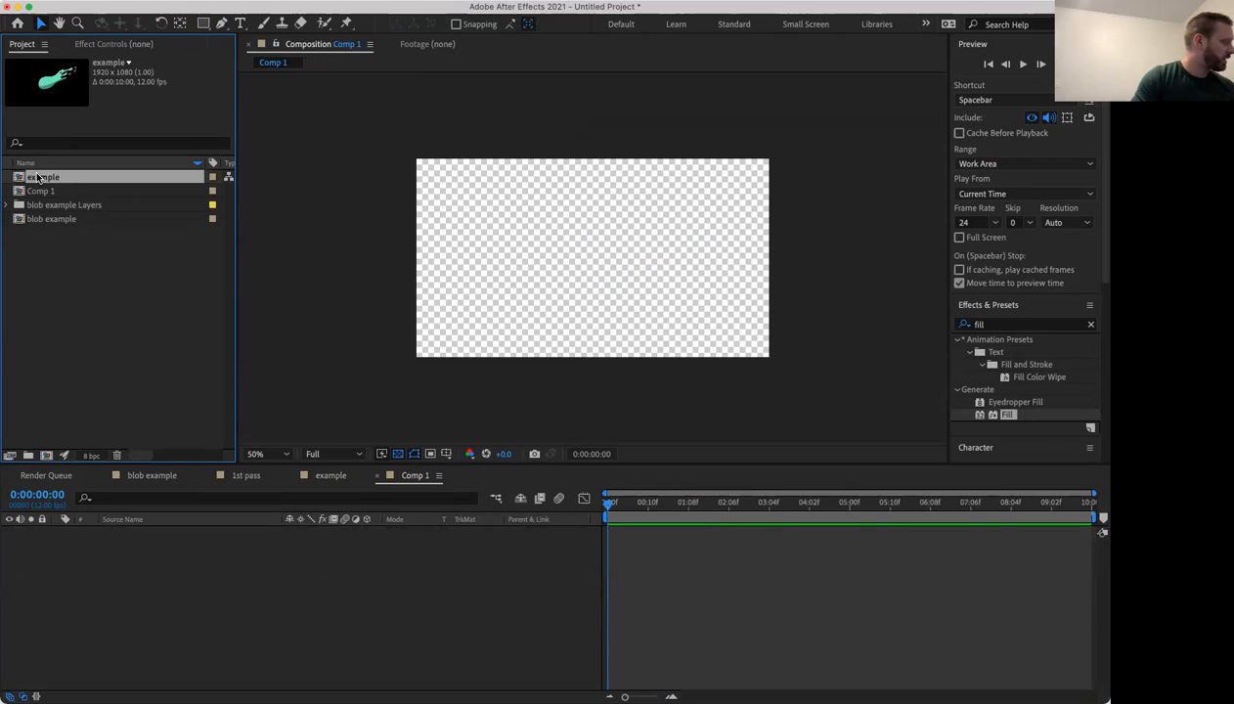
drag(56, 179, 180, 571)
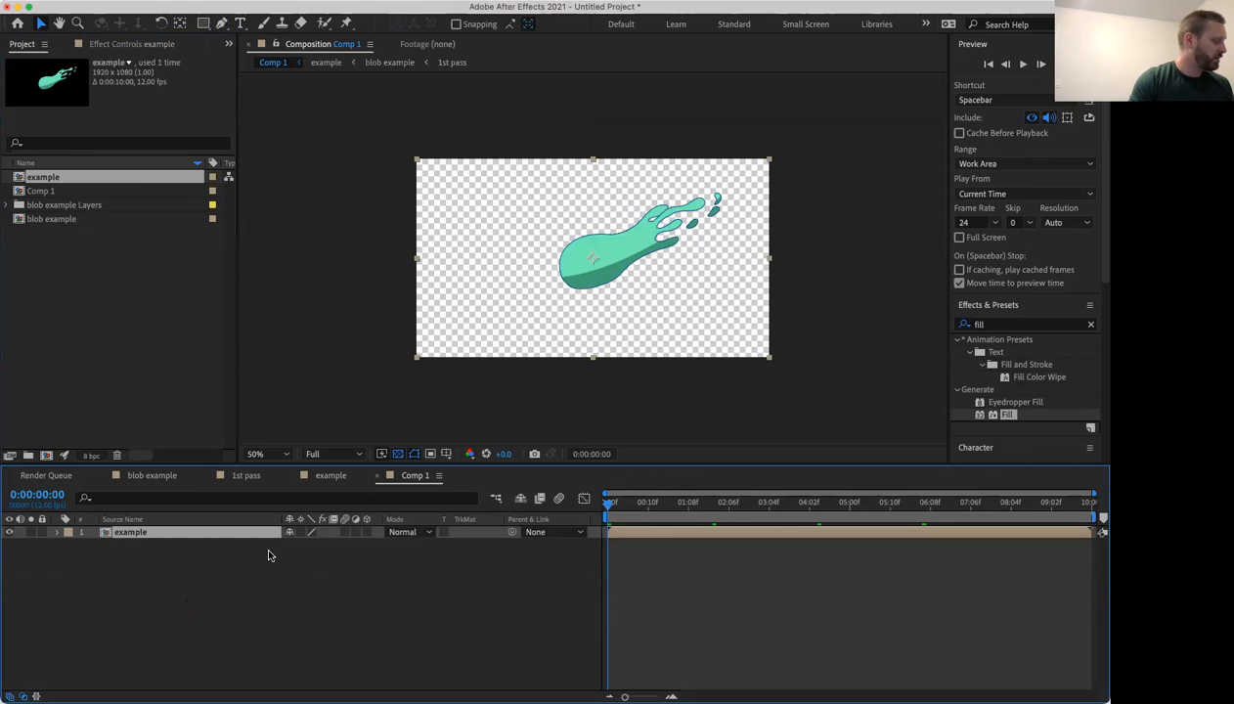
key(super+d)
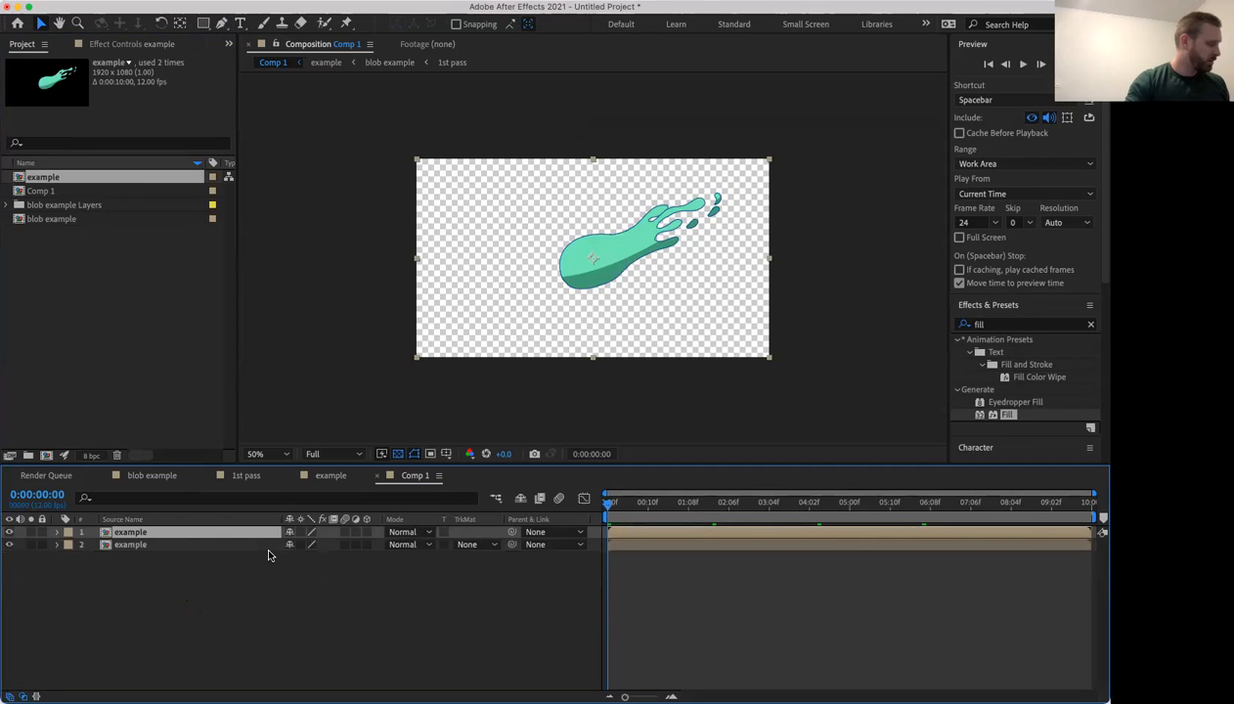
Set the lower example layer's position to 1096, 613 and preview the two overlapping blobs.
click(269, 554)
click(267, 545)
key(p)
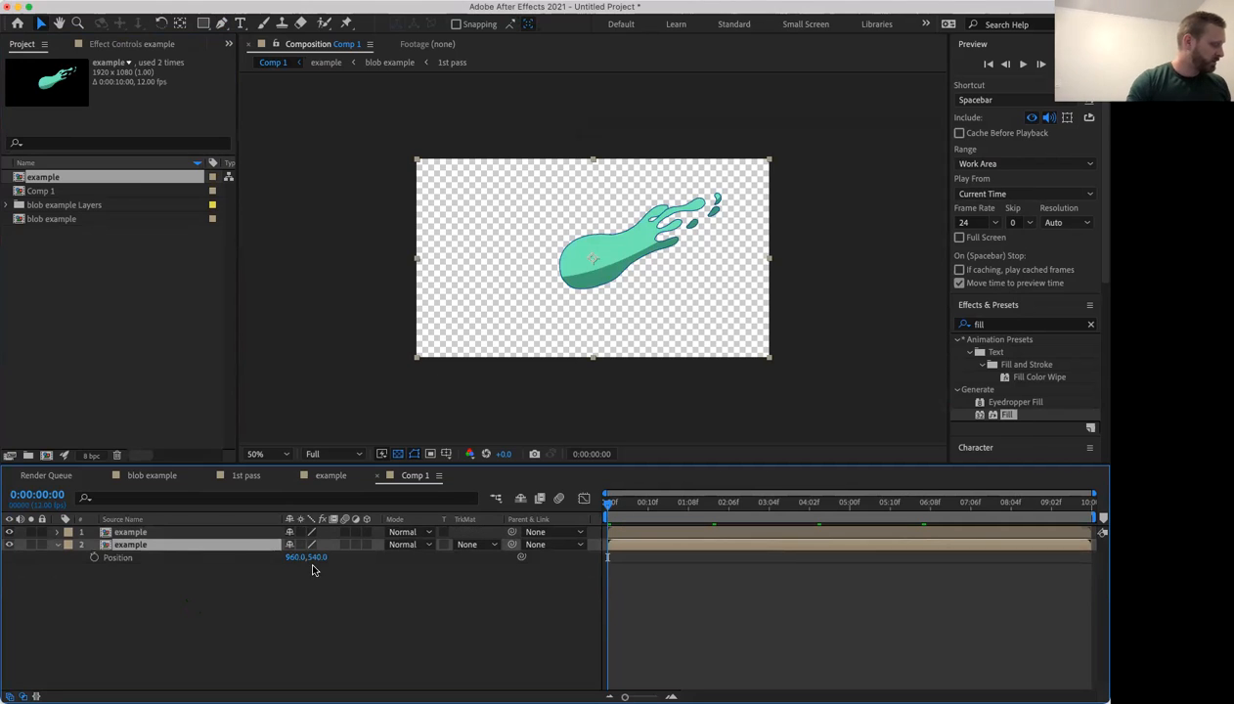
drag(315, 556, 379, 543)
key(space)
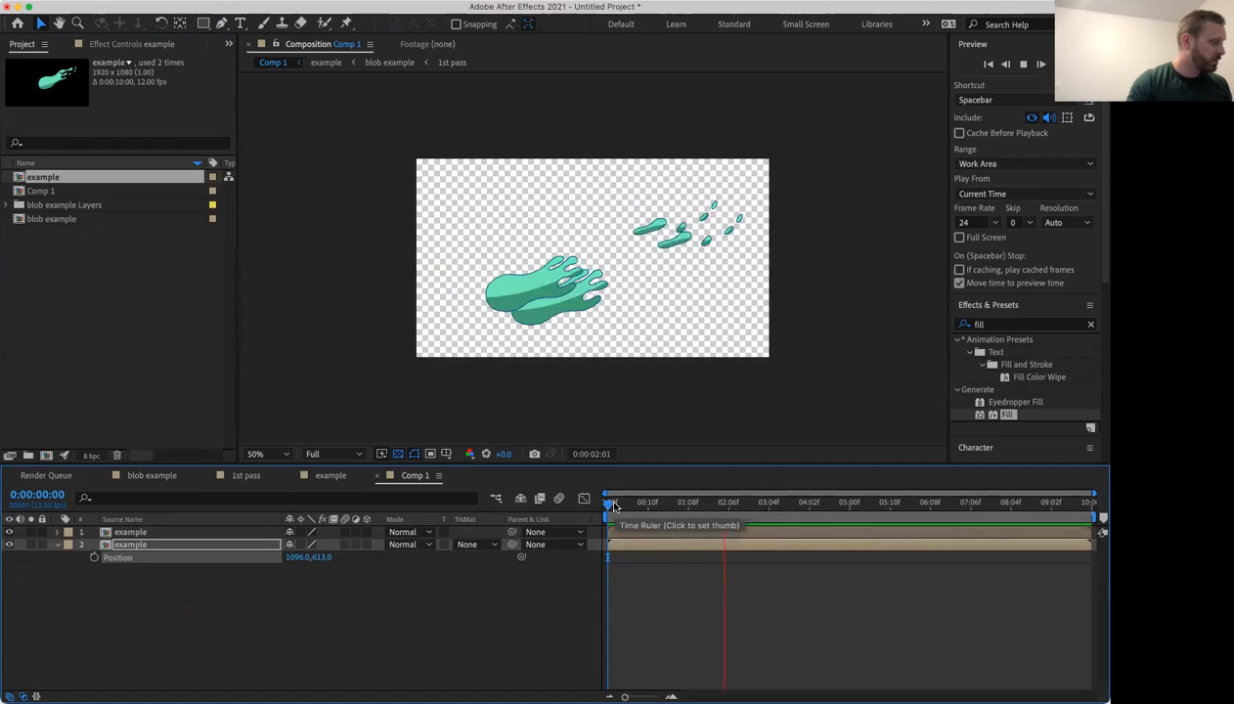
key(space)
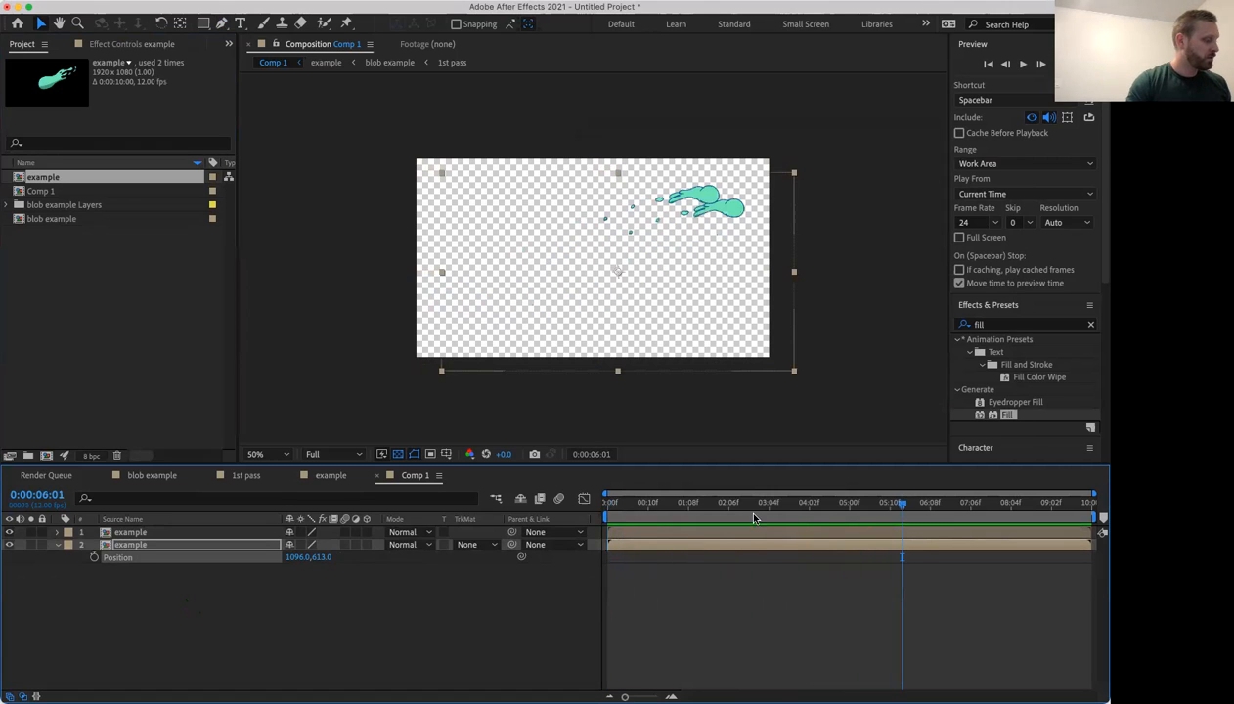
Duplicate the offset example layer, set the lowest copy's position to 1166, 706 and preview the three blobs.
key(ctrl+d)
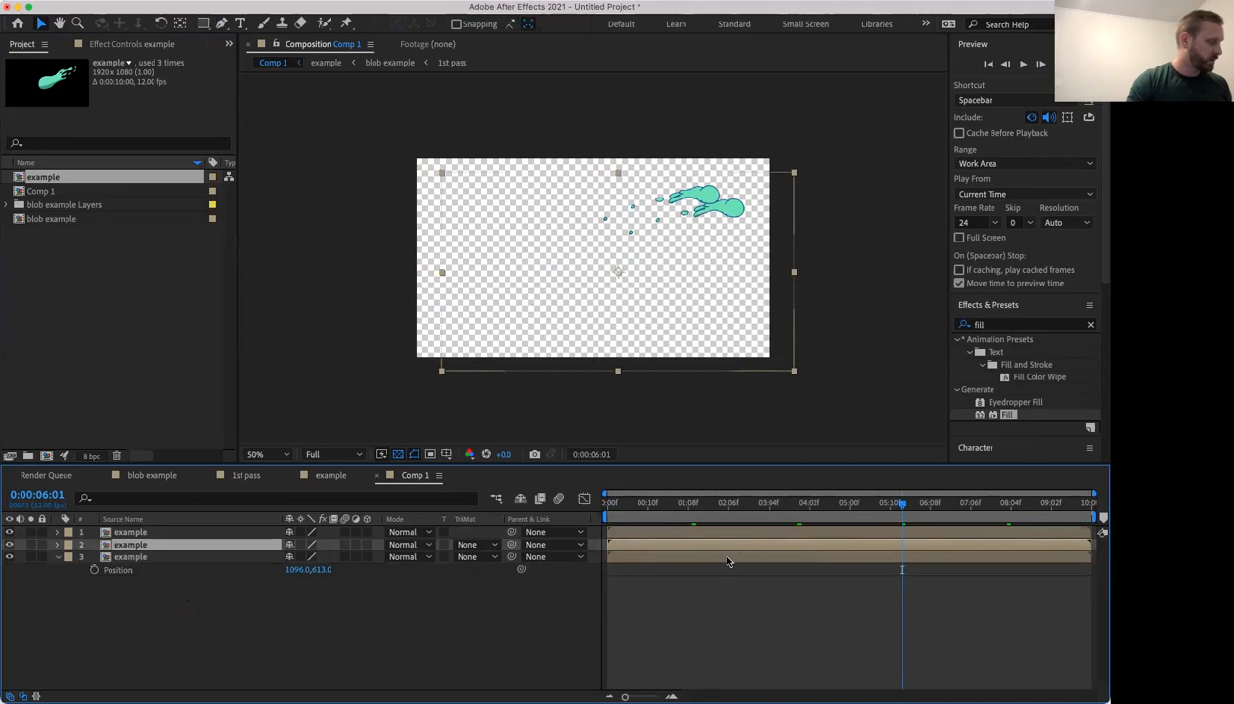
click(719, 556)
drag(322, 572, 387, 571)
key(Return)
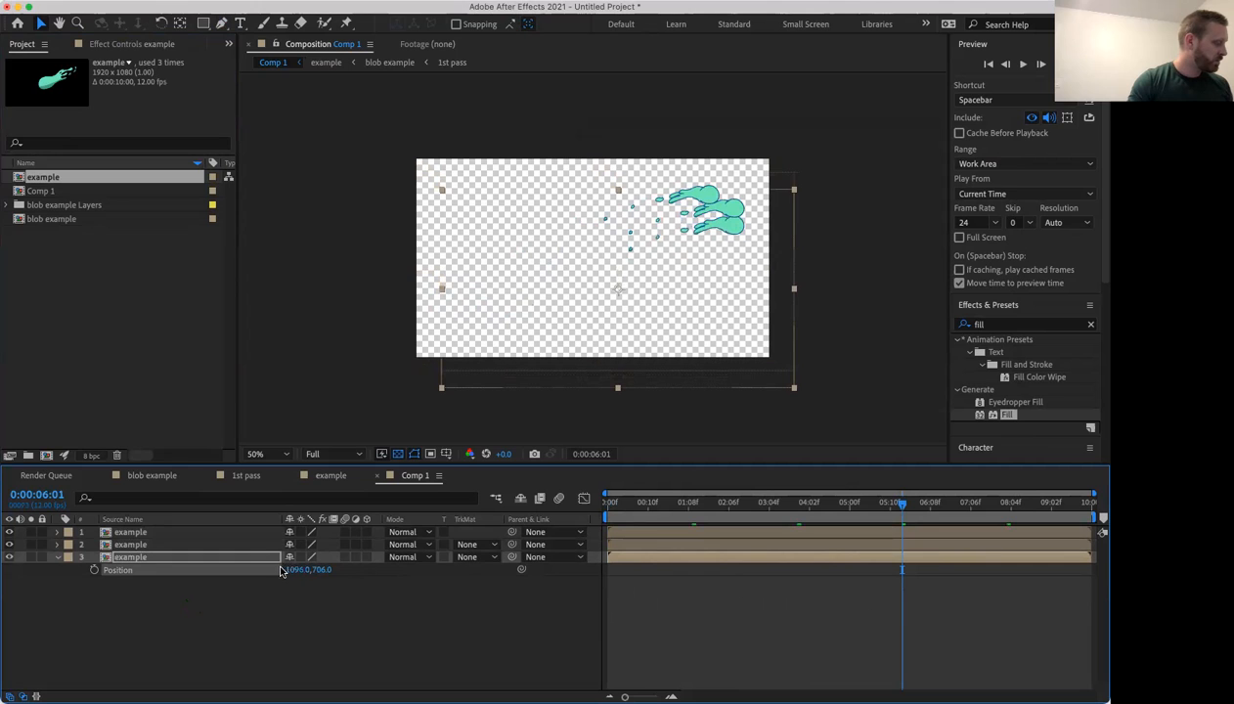
drag(309, 569, 341, 569)
key(space)
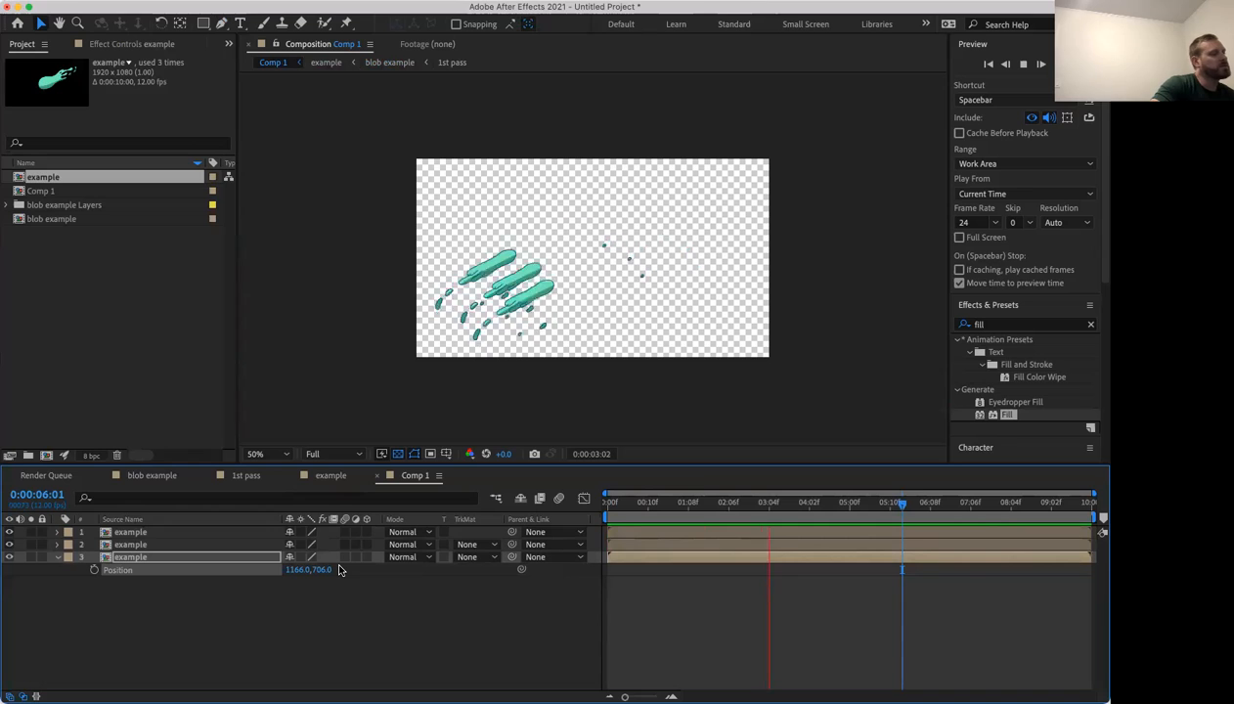
key(space)
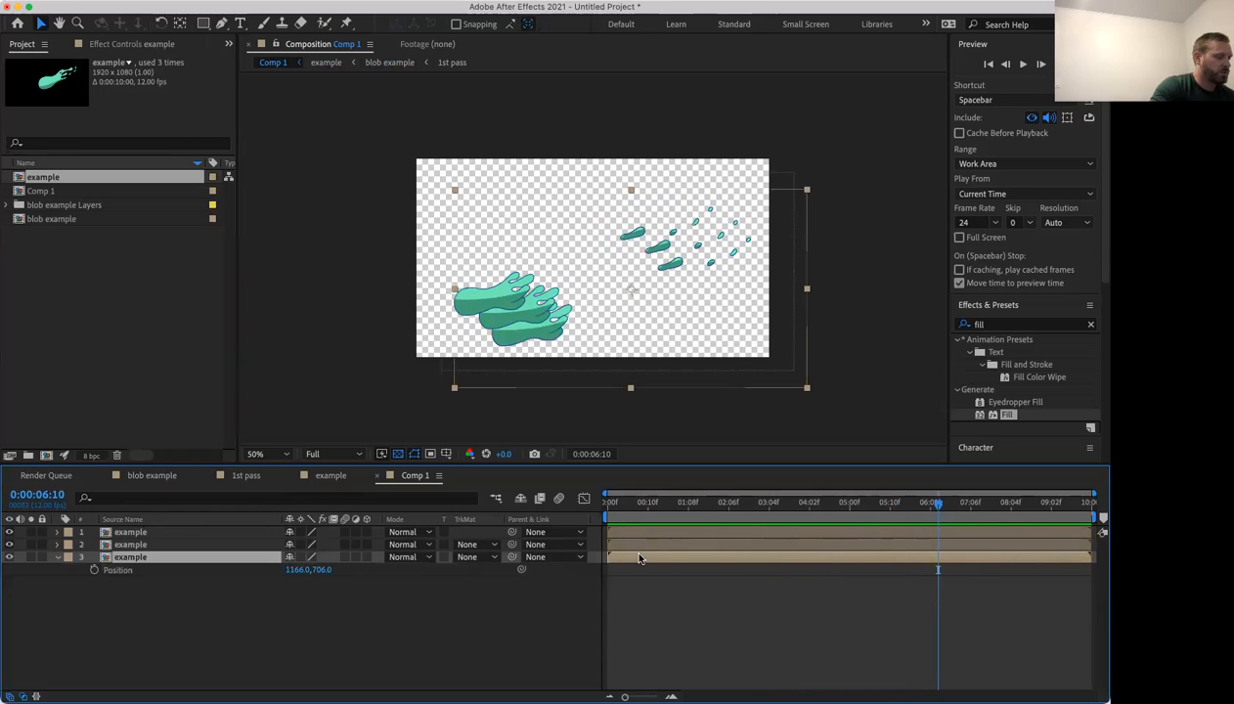
Stagger the second and third example layers to start one and two frames late, and preview from the start.
drag(639, 558, 643, 558)
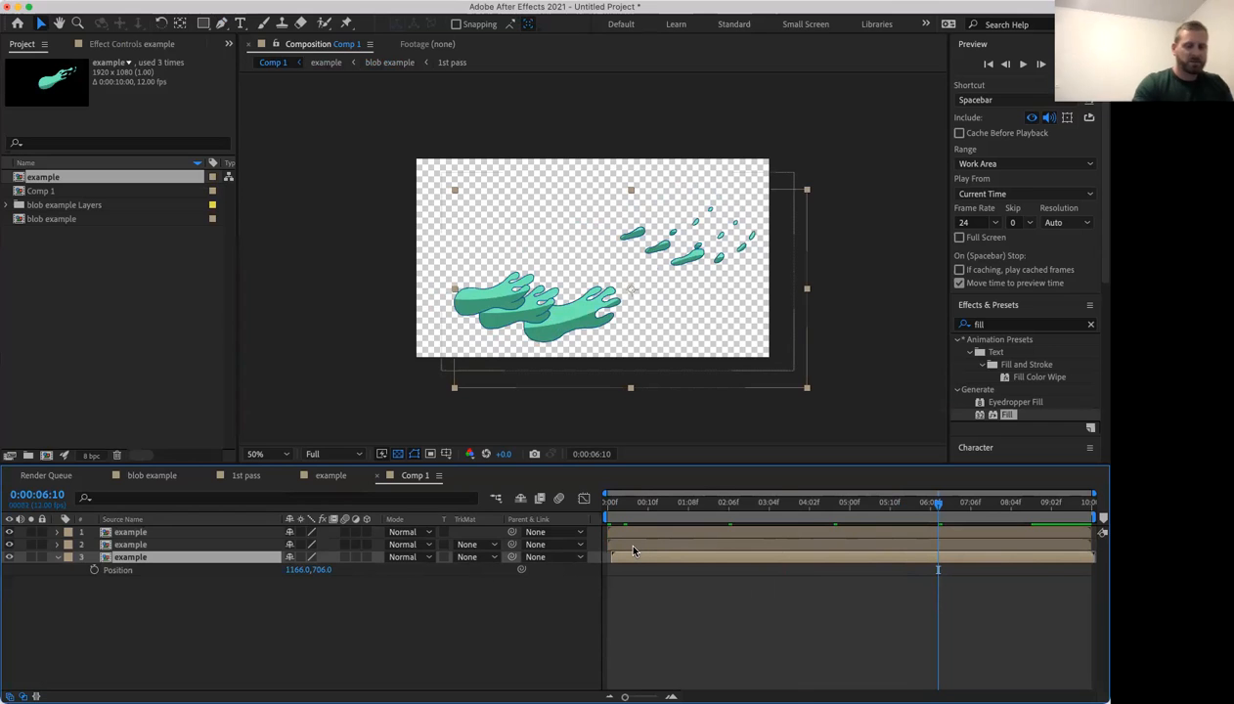
shift+click(630, 547)
drag(630, 550, 633, 549)
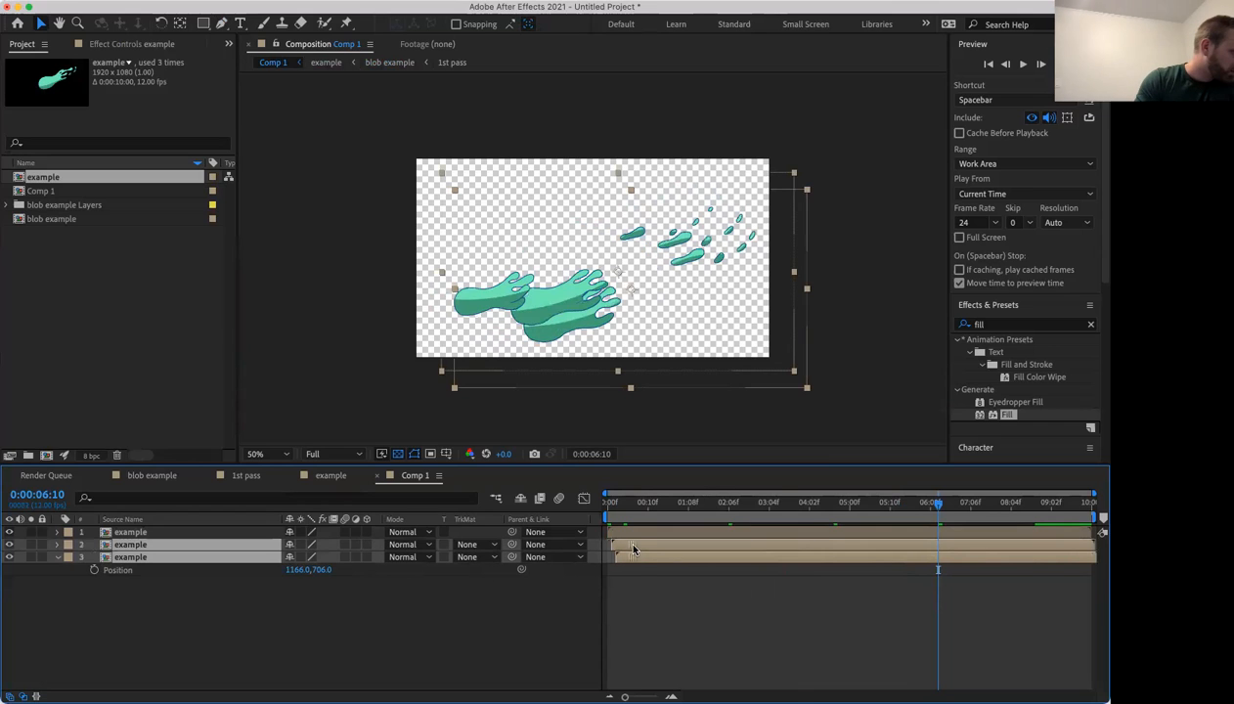
click(599, 504)
key(space)
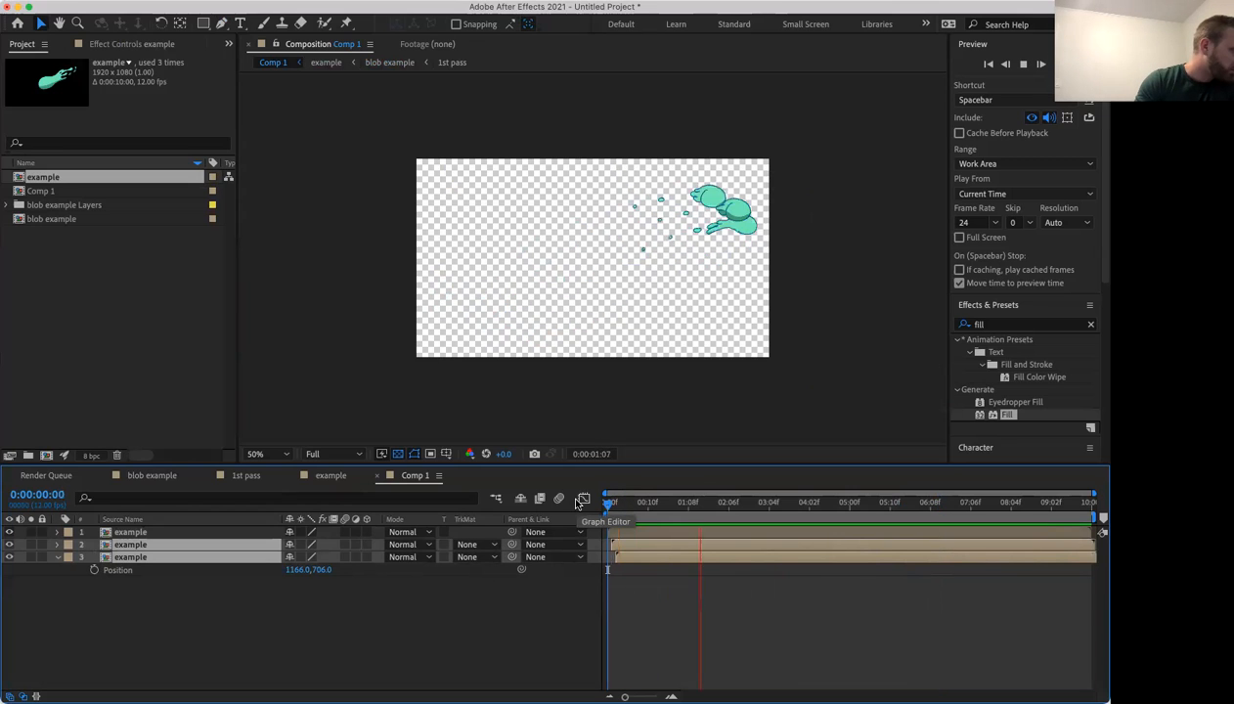
key(space)
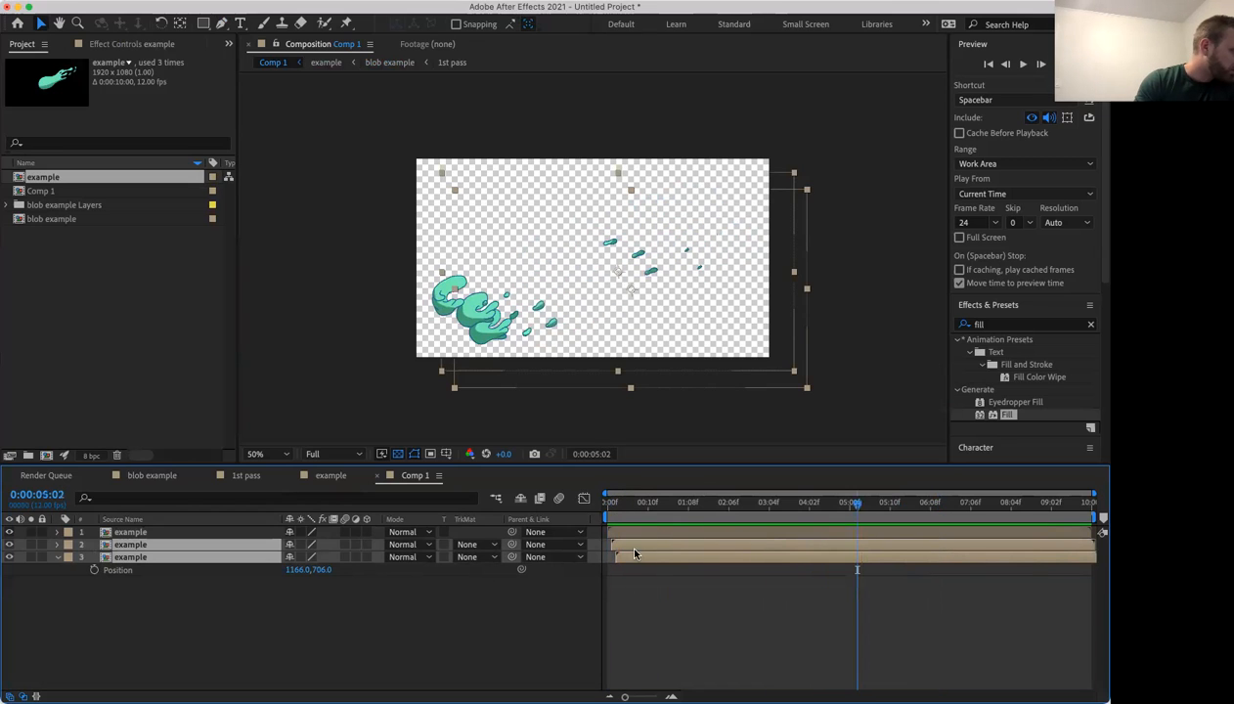
Widen the stagger so the second layer starts two frames late and the third four frames late, and preview from the start.
drag(633, 559, 642, 560)
click(638, 559)
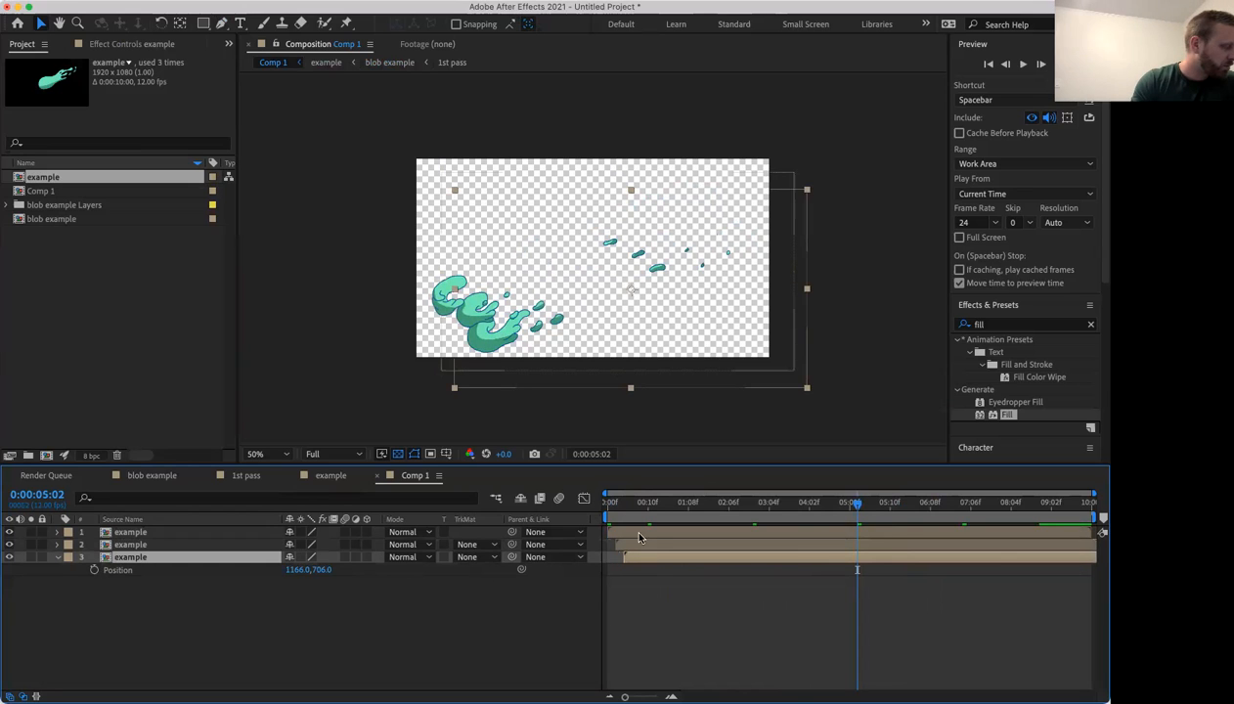
drag(635, 507, 540, 497)
key(space)
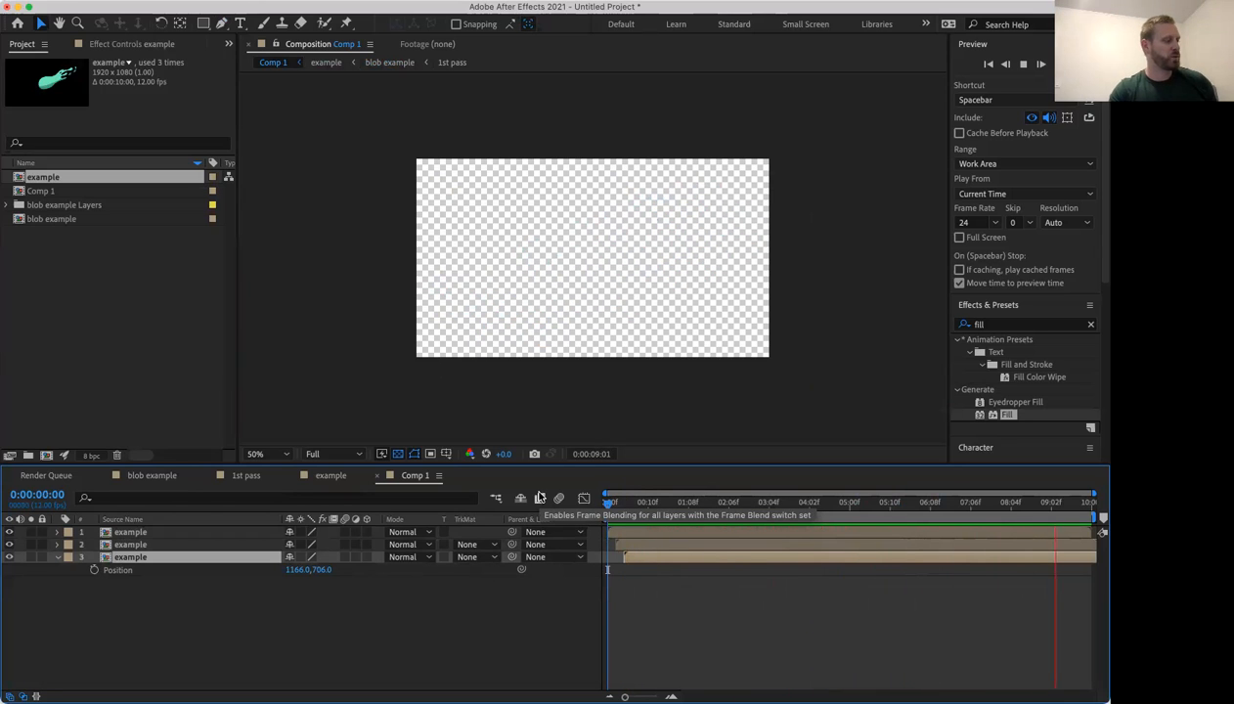
key(space)
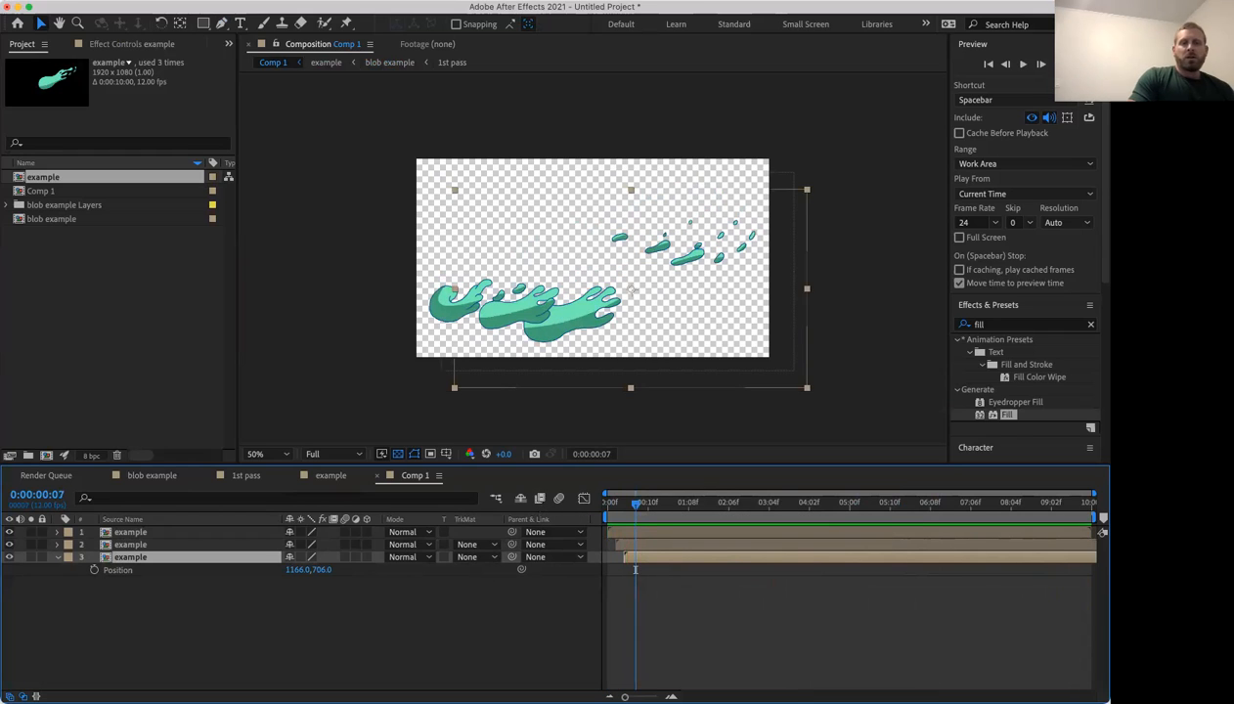